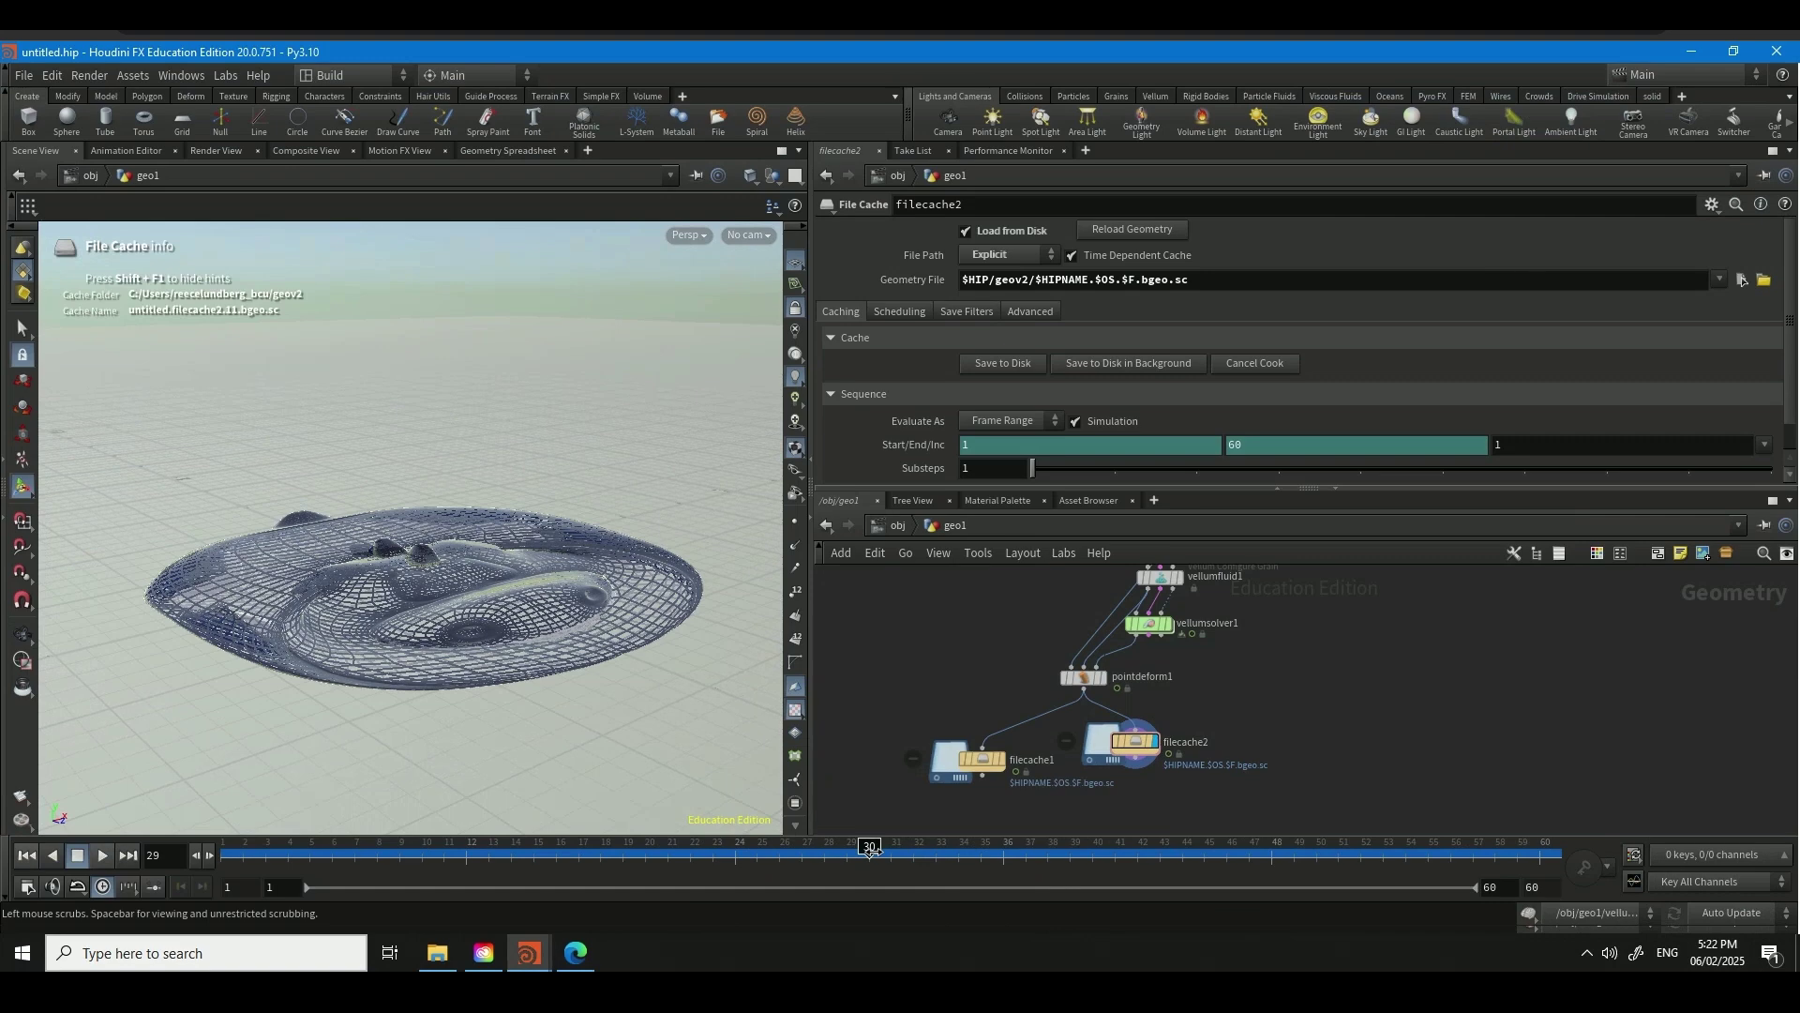
# - Scrub the timeline to preview the cached simulation of the melting rubber toy
pyautogui.moveTo(870, 848); pyautogui.dragTo(779, 849)
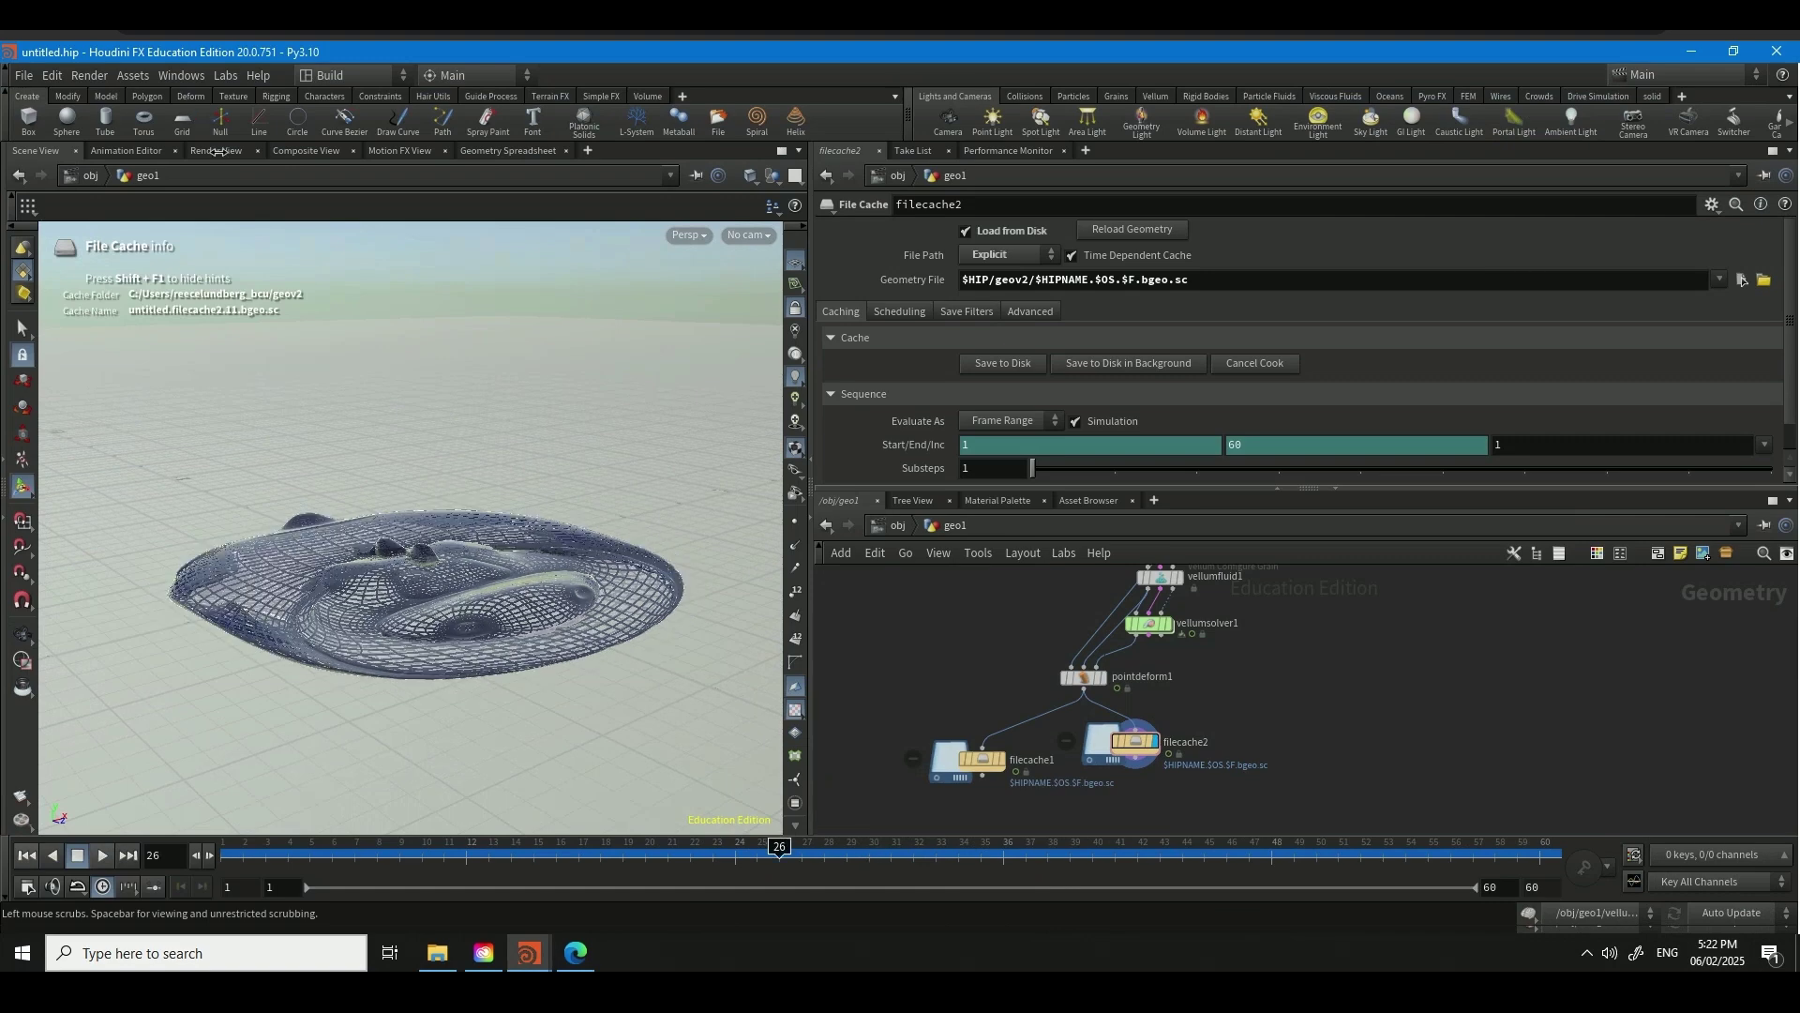
pyautogui.click(1004, 854)
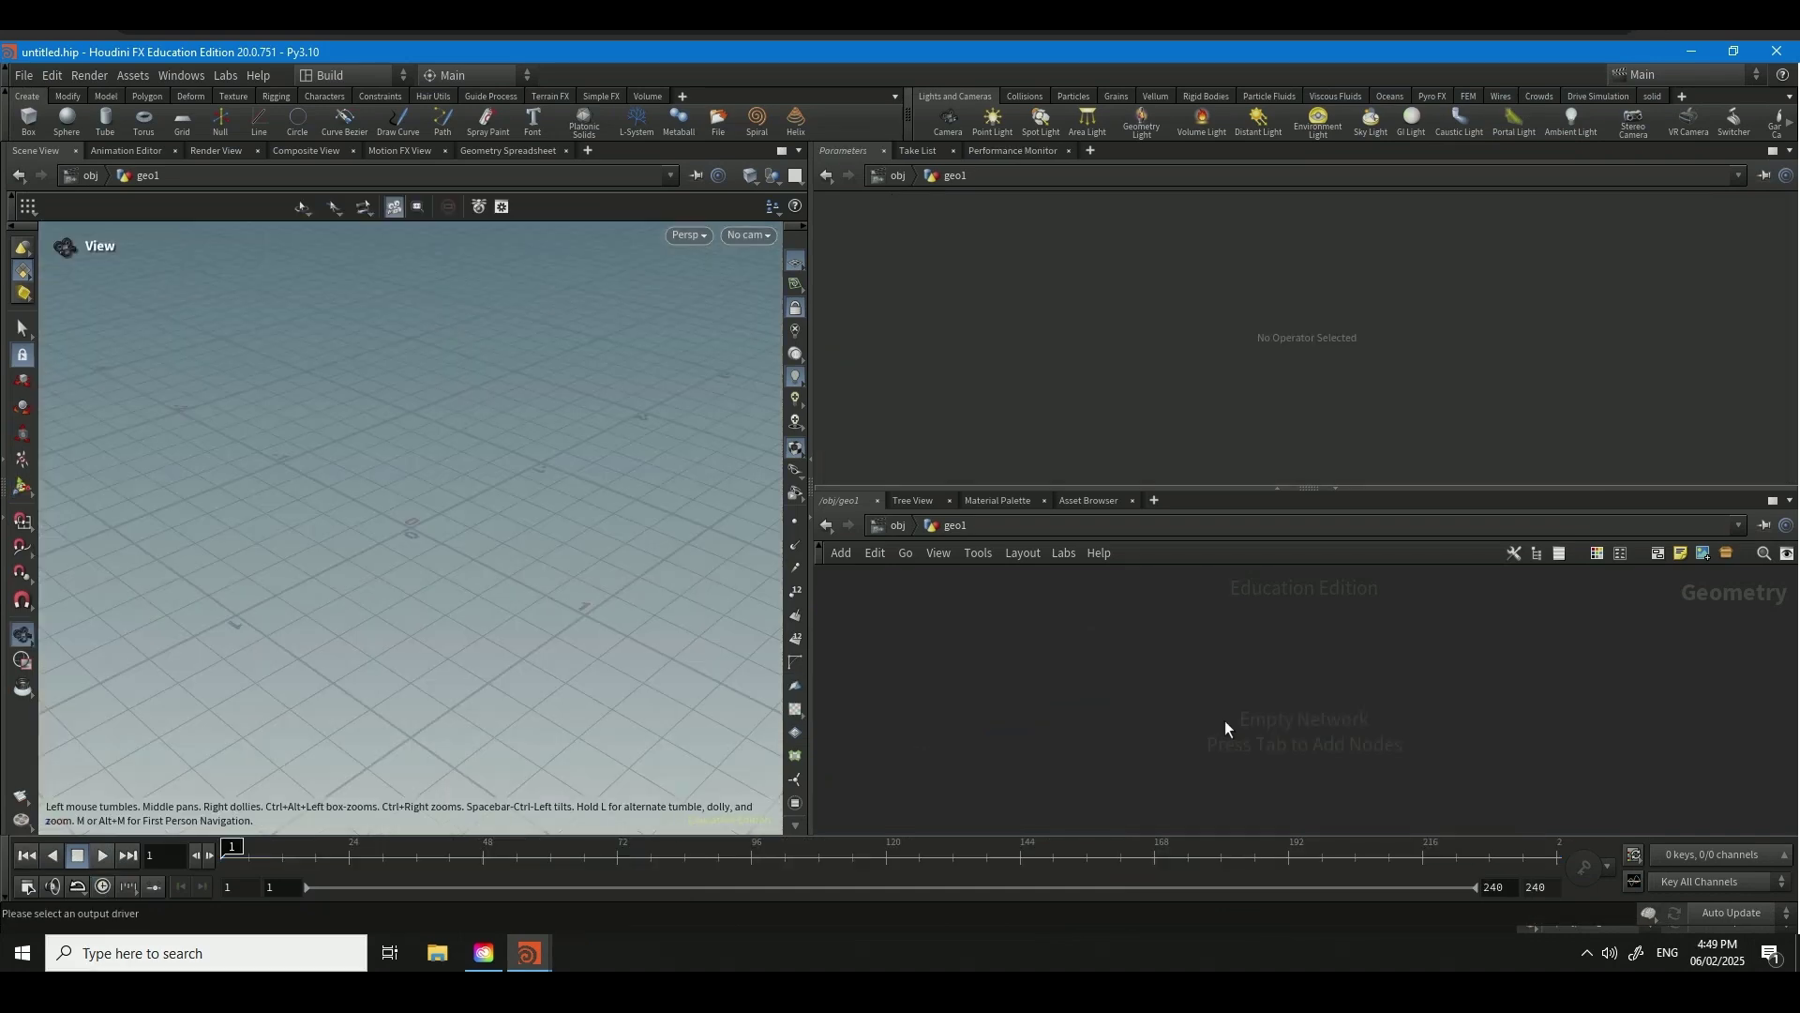
# - Add a Test Geometry: Rubber Toy node to the empty geo1 network
pyautogui.press('Tab')
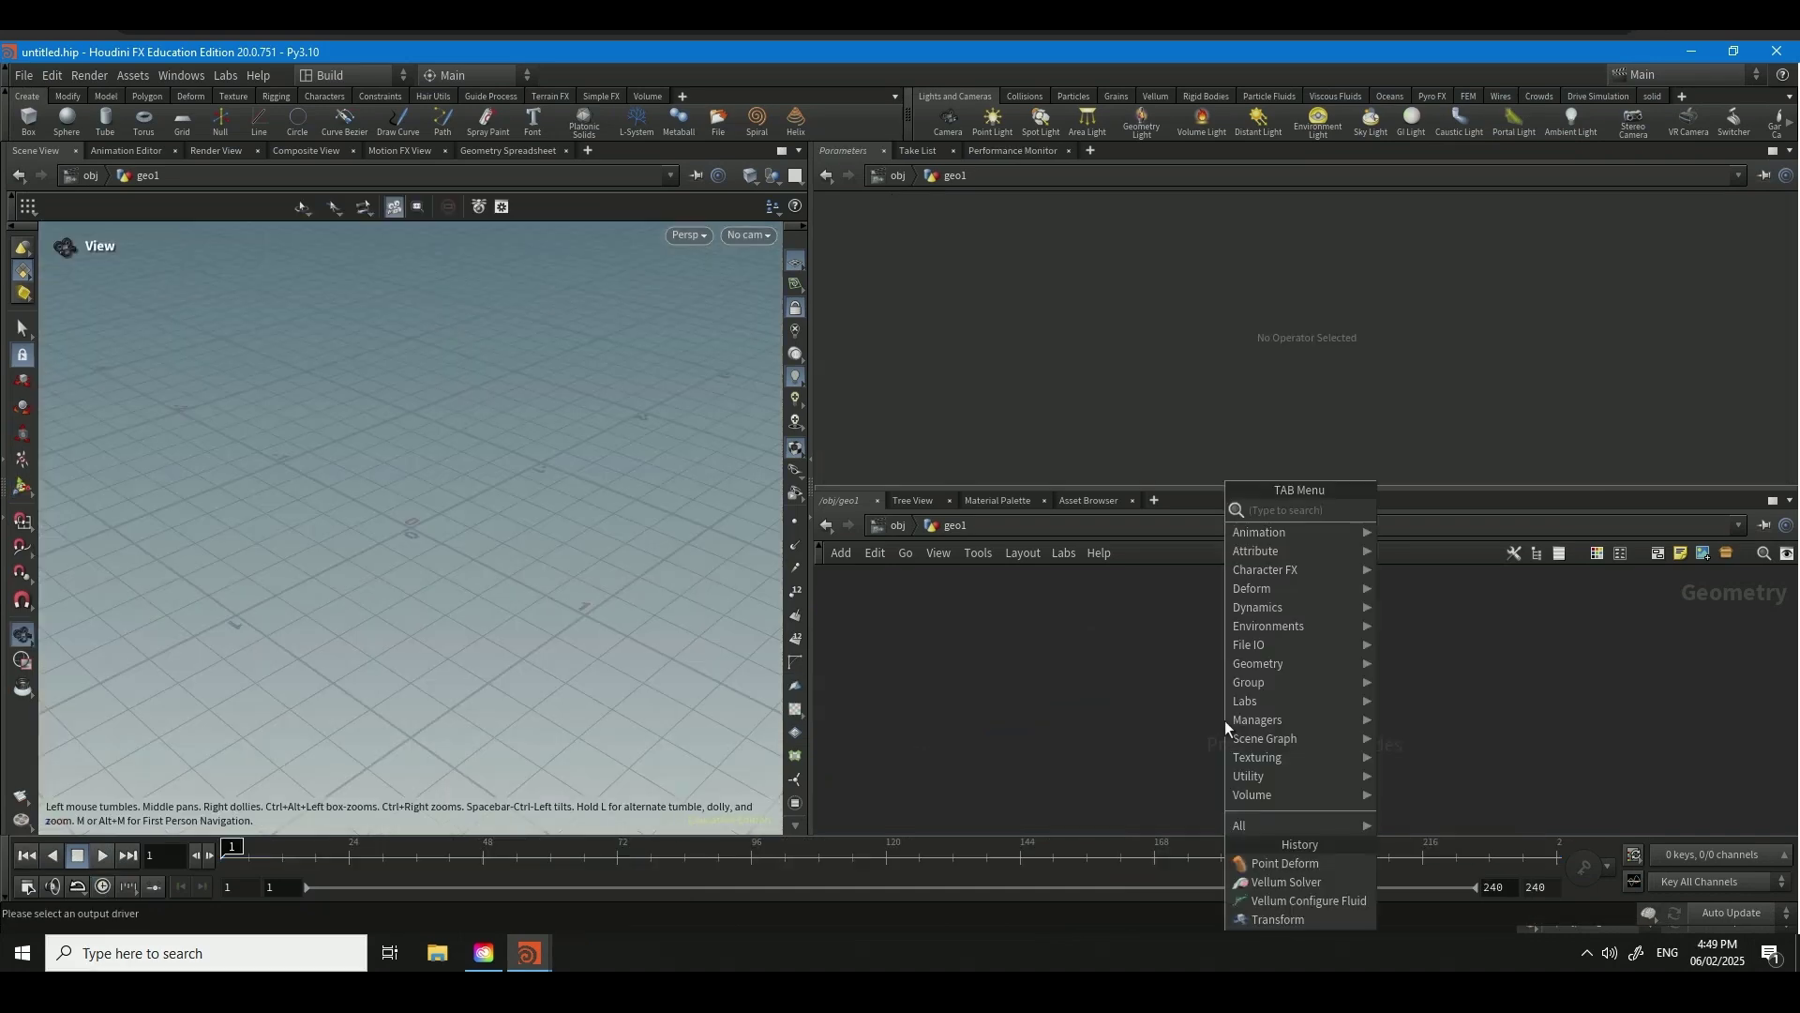
pyautogui.write('rubb')
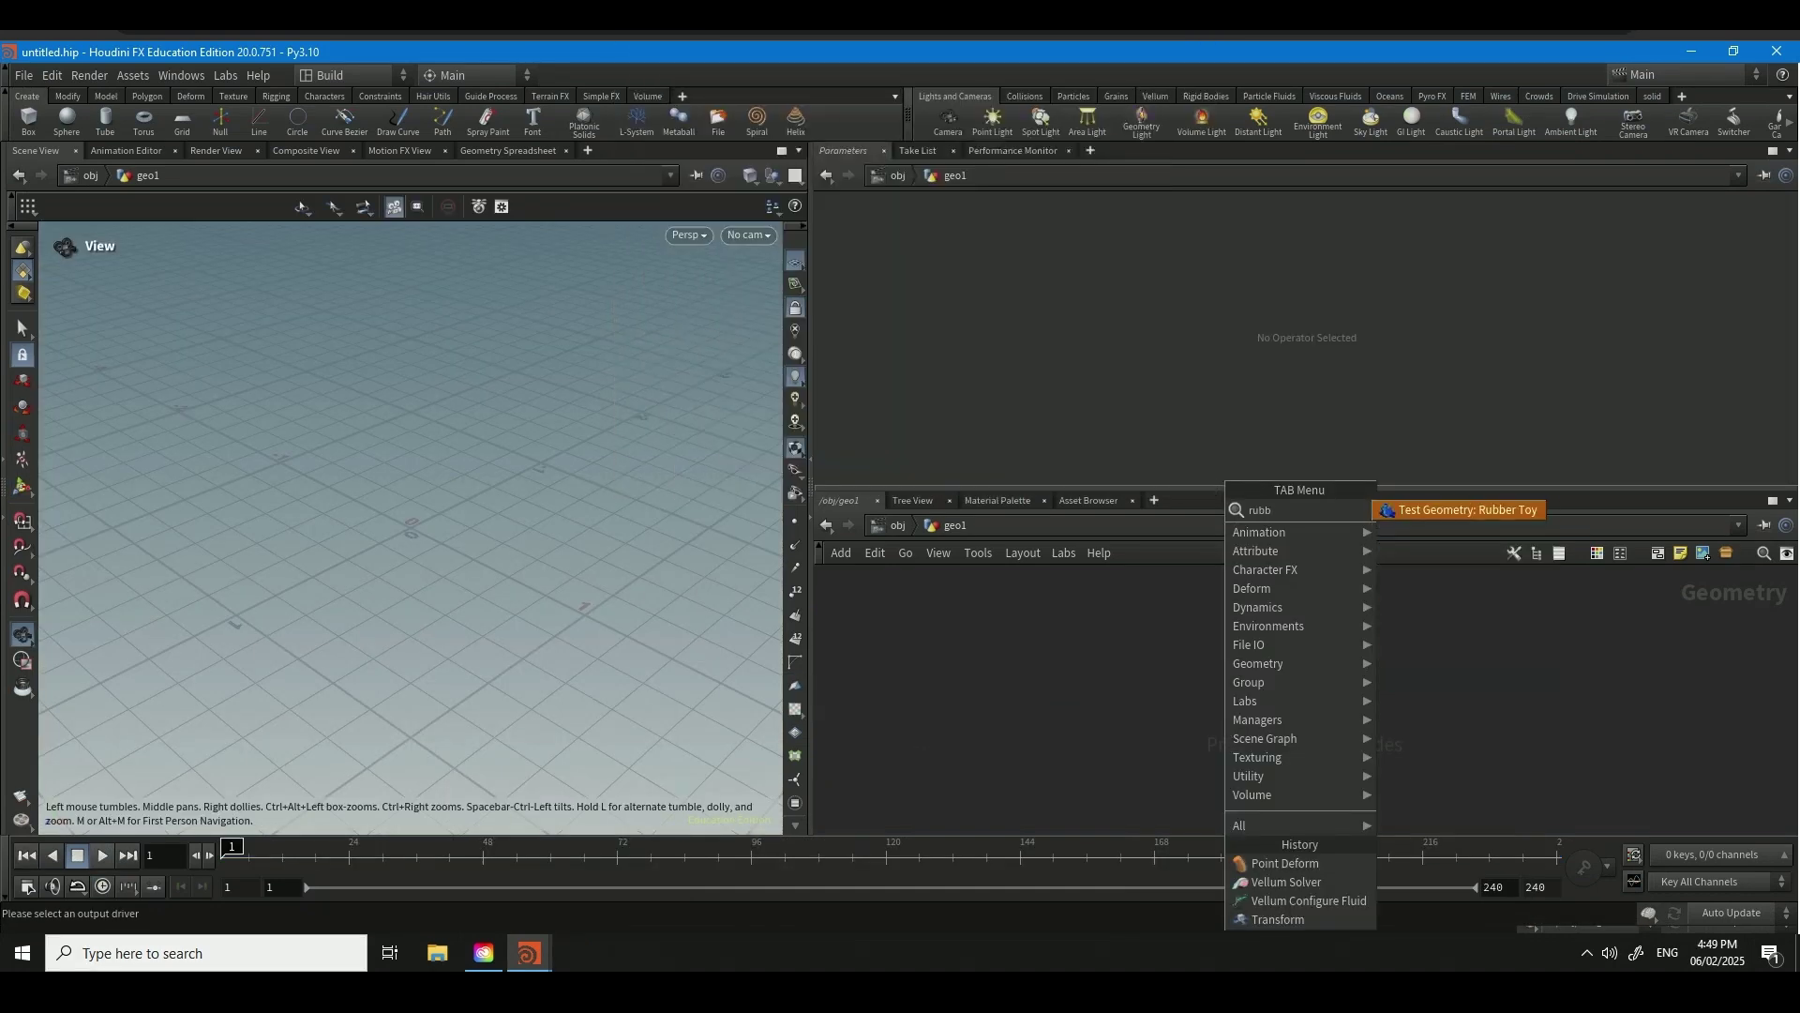
pyautogui.press('Return')
pyautogui.click(1196, 680)
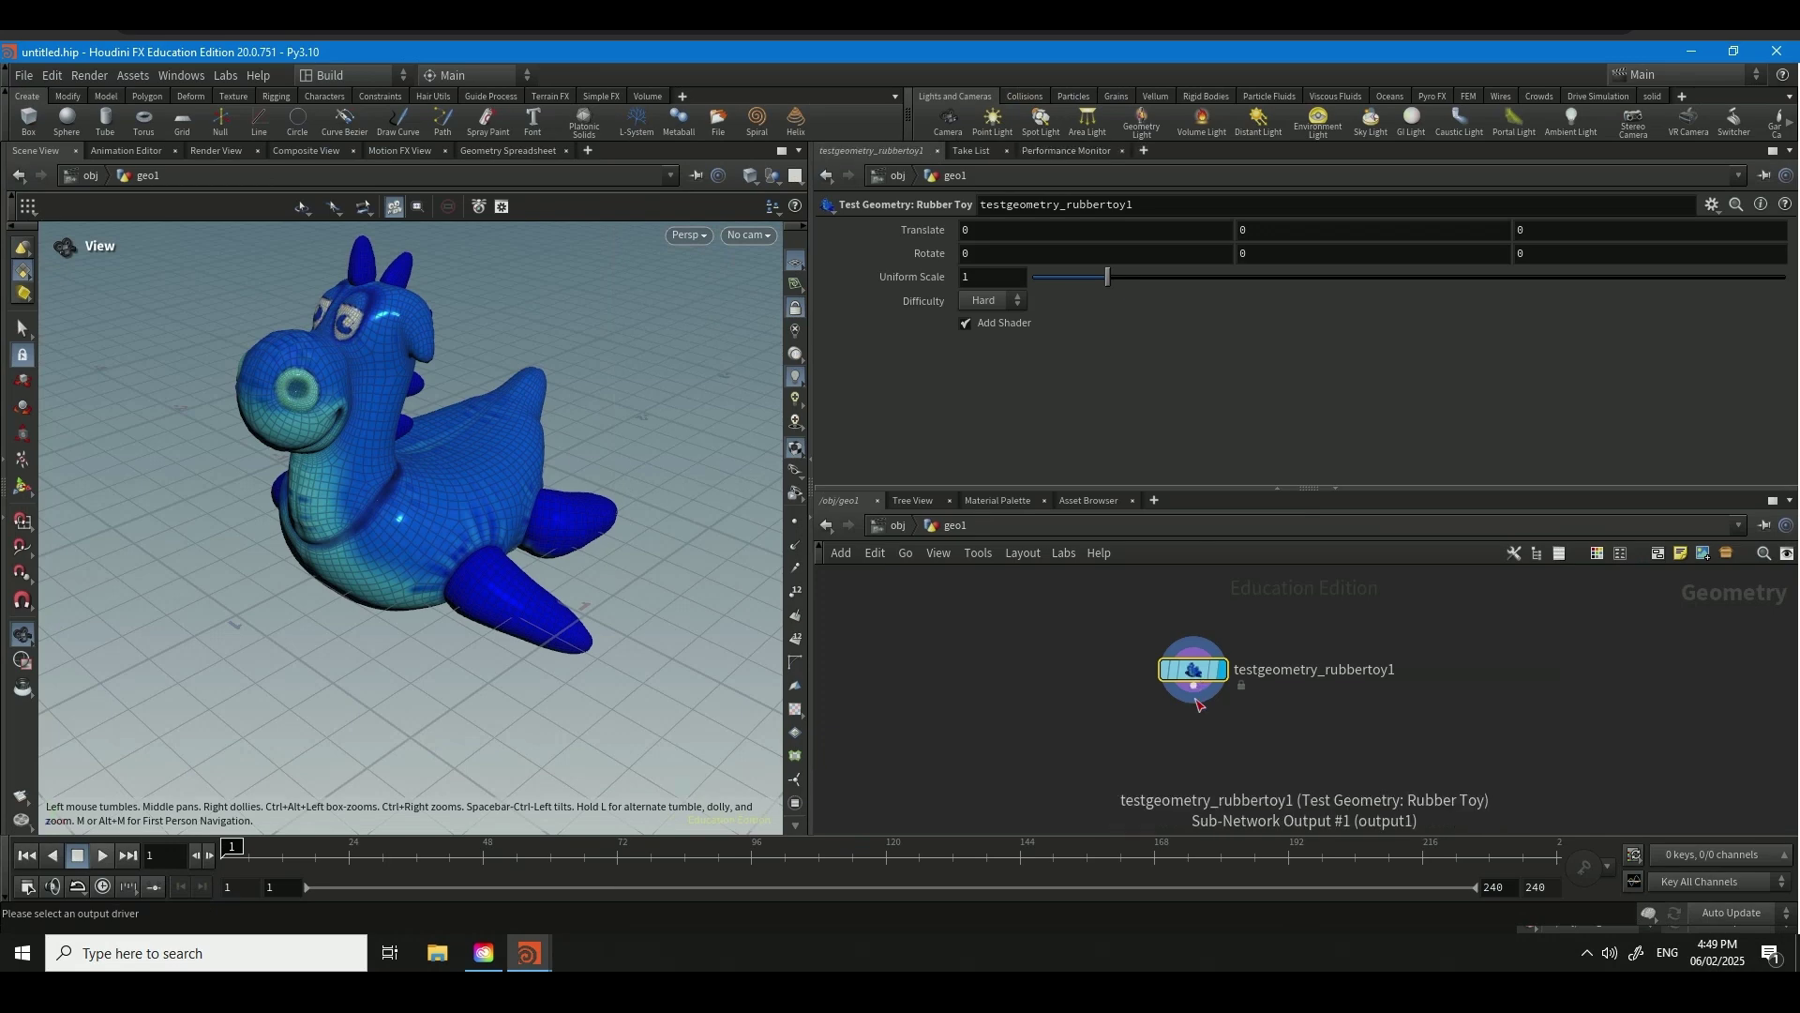
# - Add a Transform node wired to the rubber toy's output and make it the displayed node
pyautogui.press('Tab')
pyautogui.write('t')
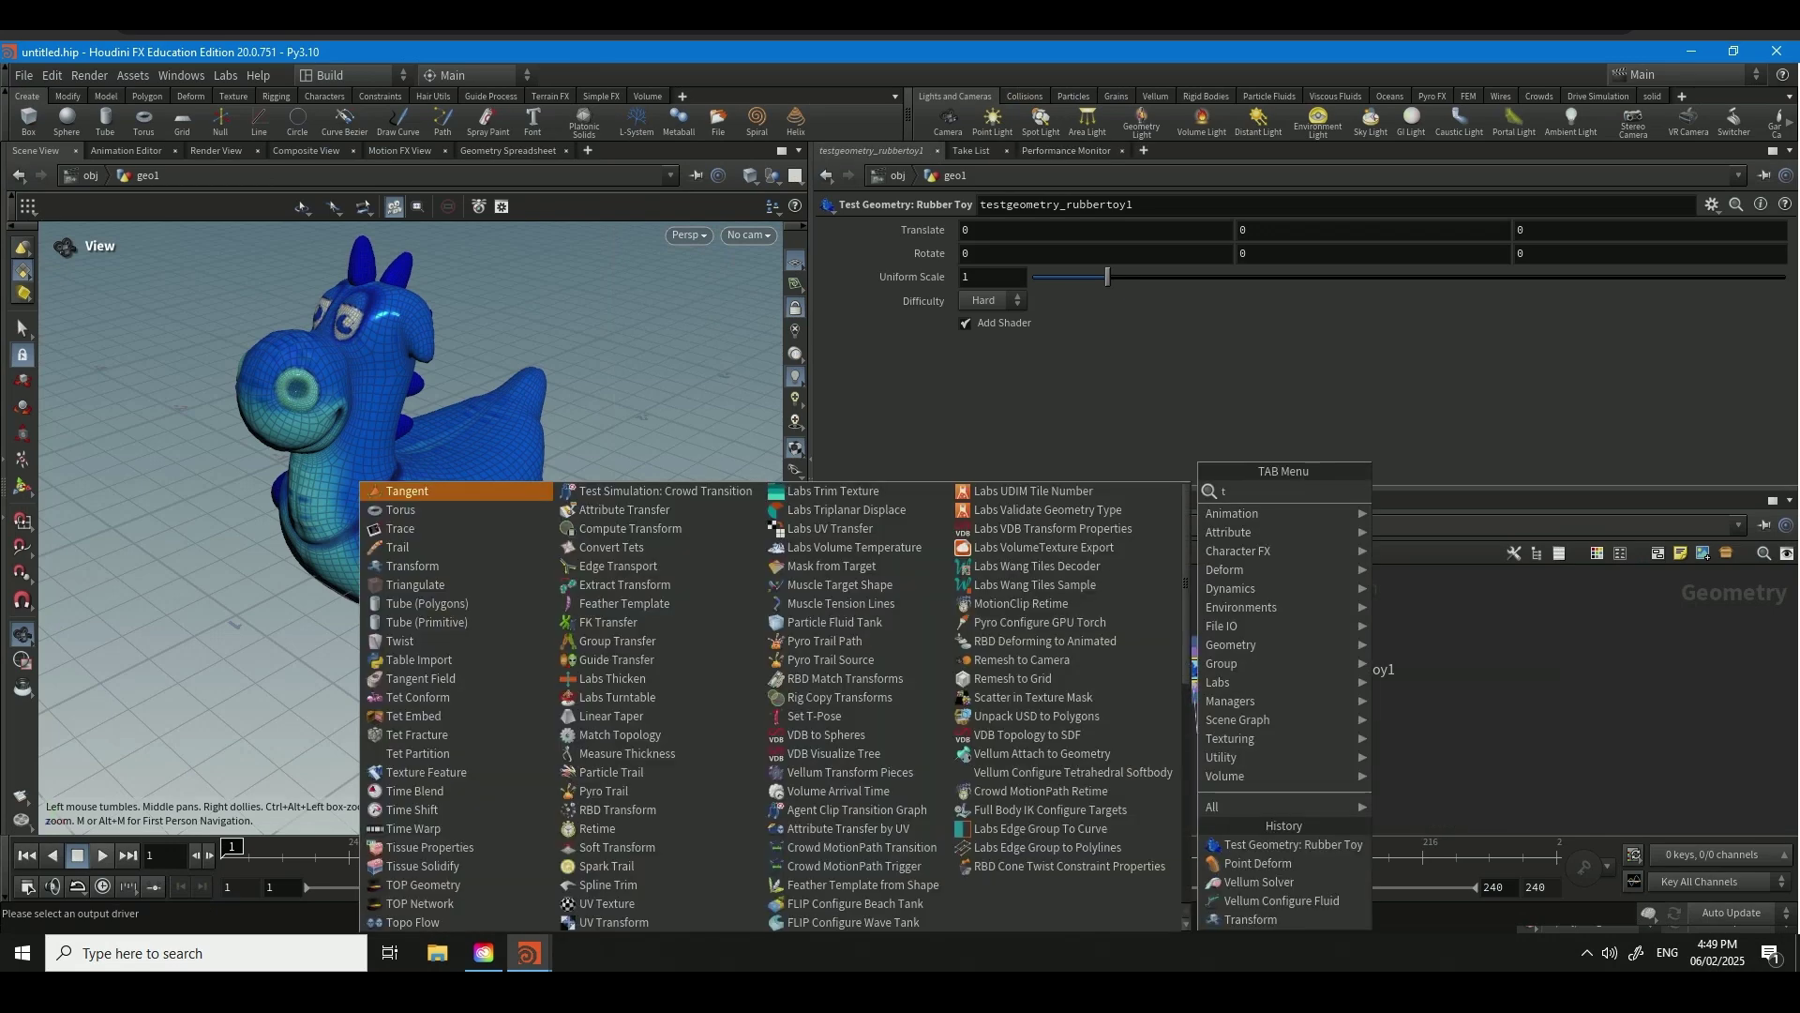
pyautogui.write('ransform')
pyautogui.press('Return')
pyautogui.click(1197, 735)
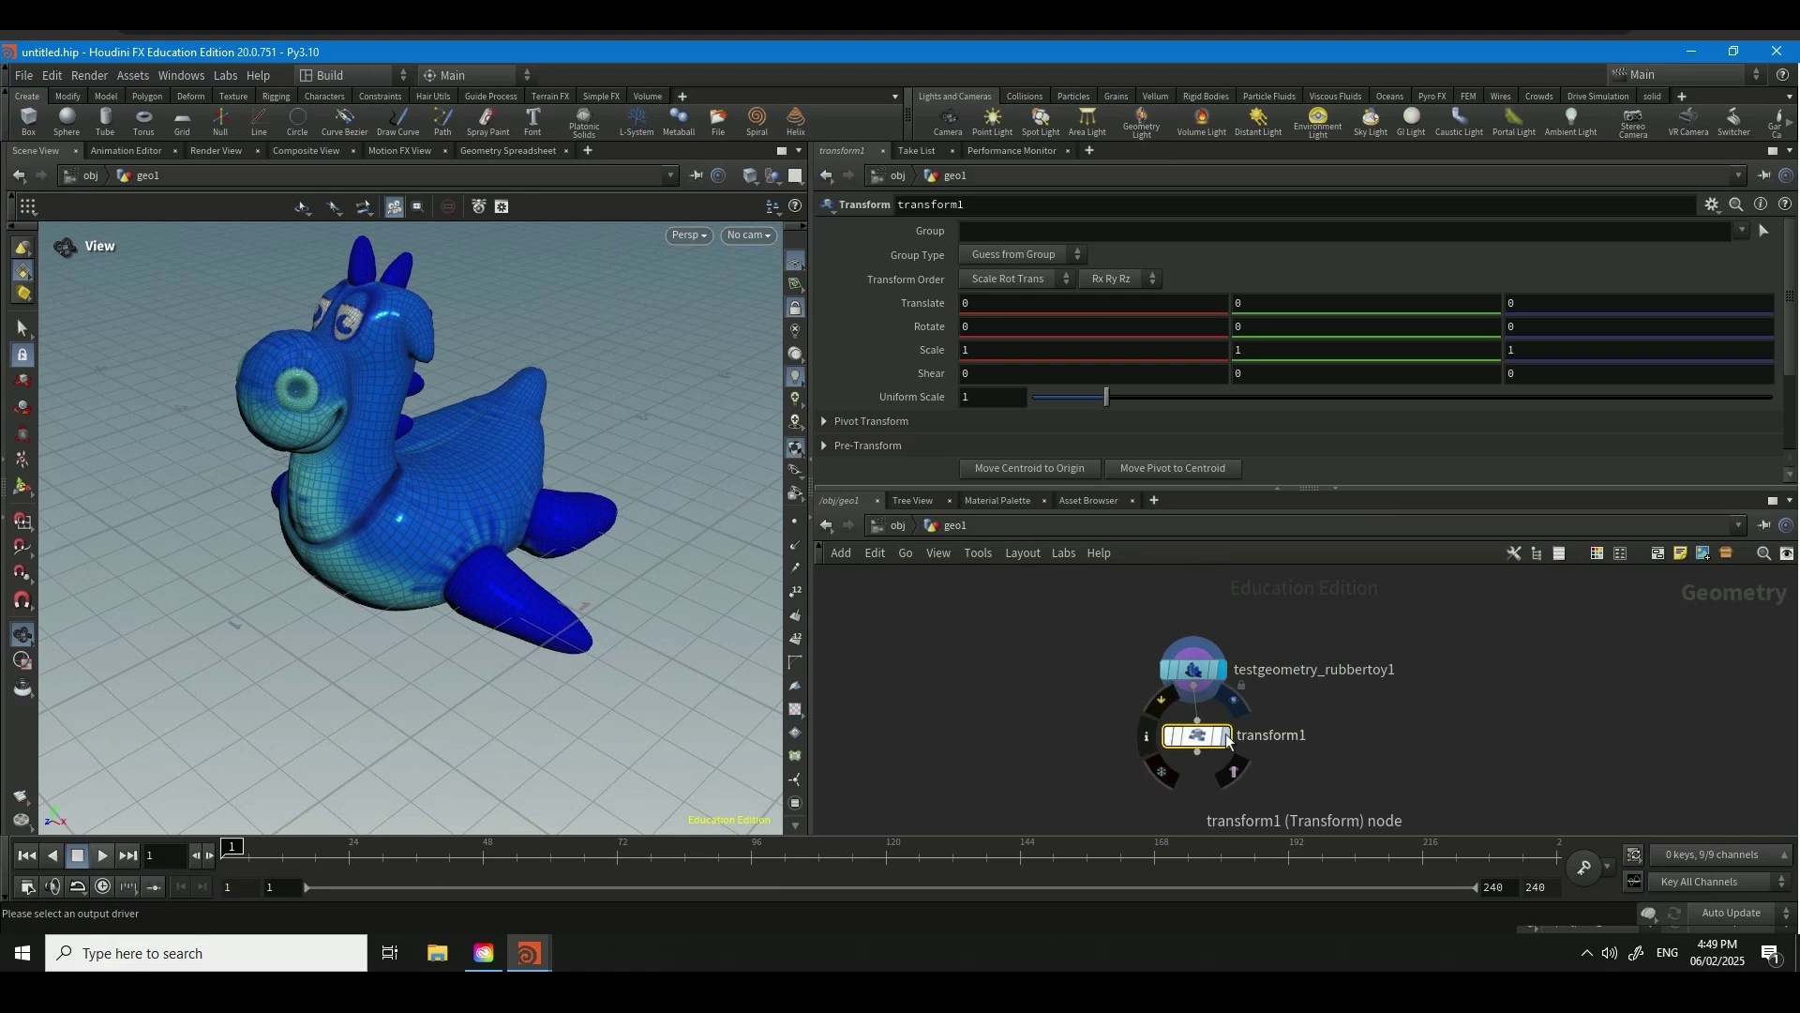
# - Raise the toy by setting the Transform node's Y translation to .275
pyautogui.click(1289, 298)
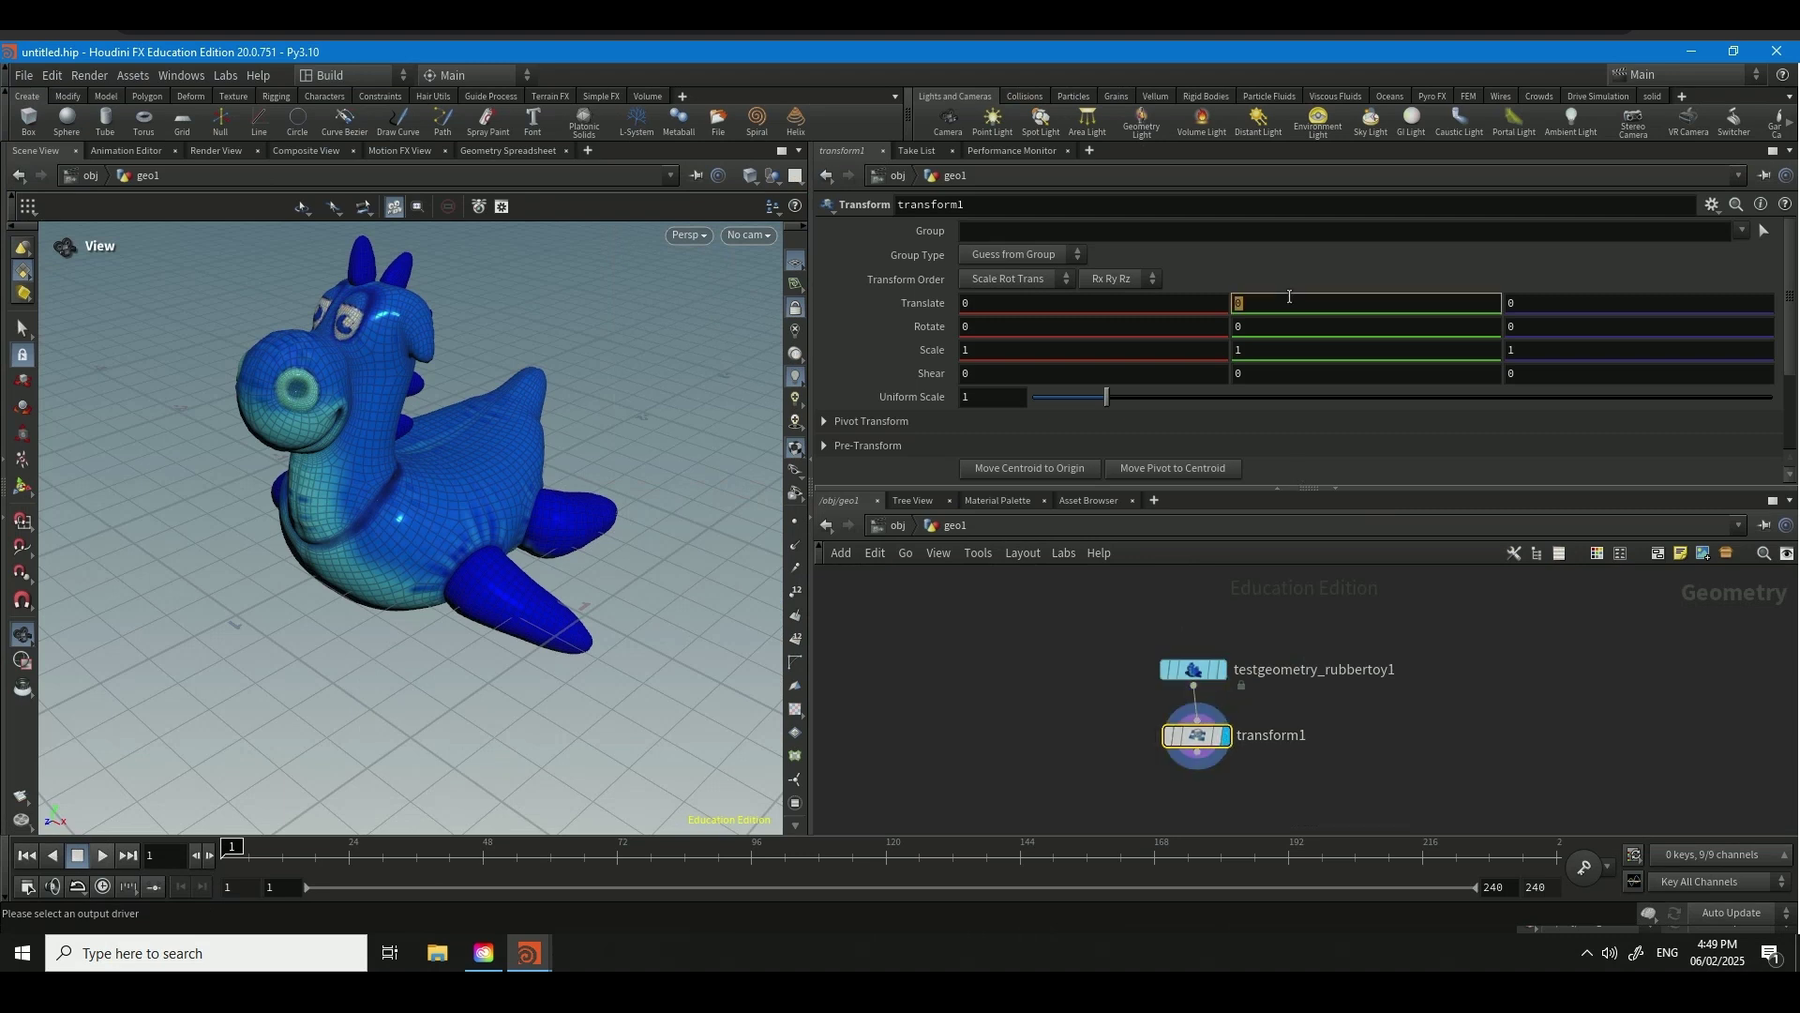
pyautogui.write('.275')
pyautogui.press('Return')
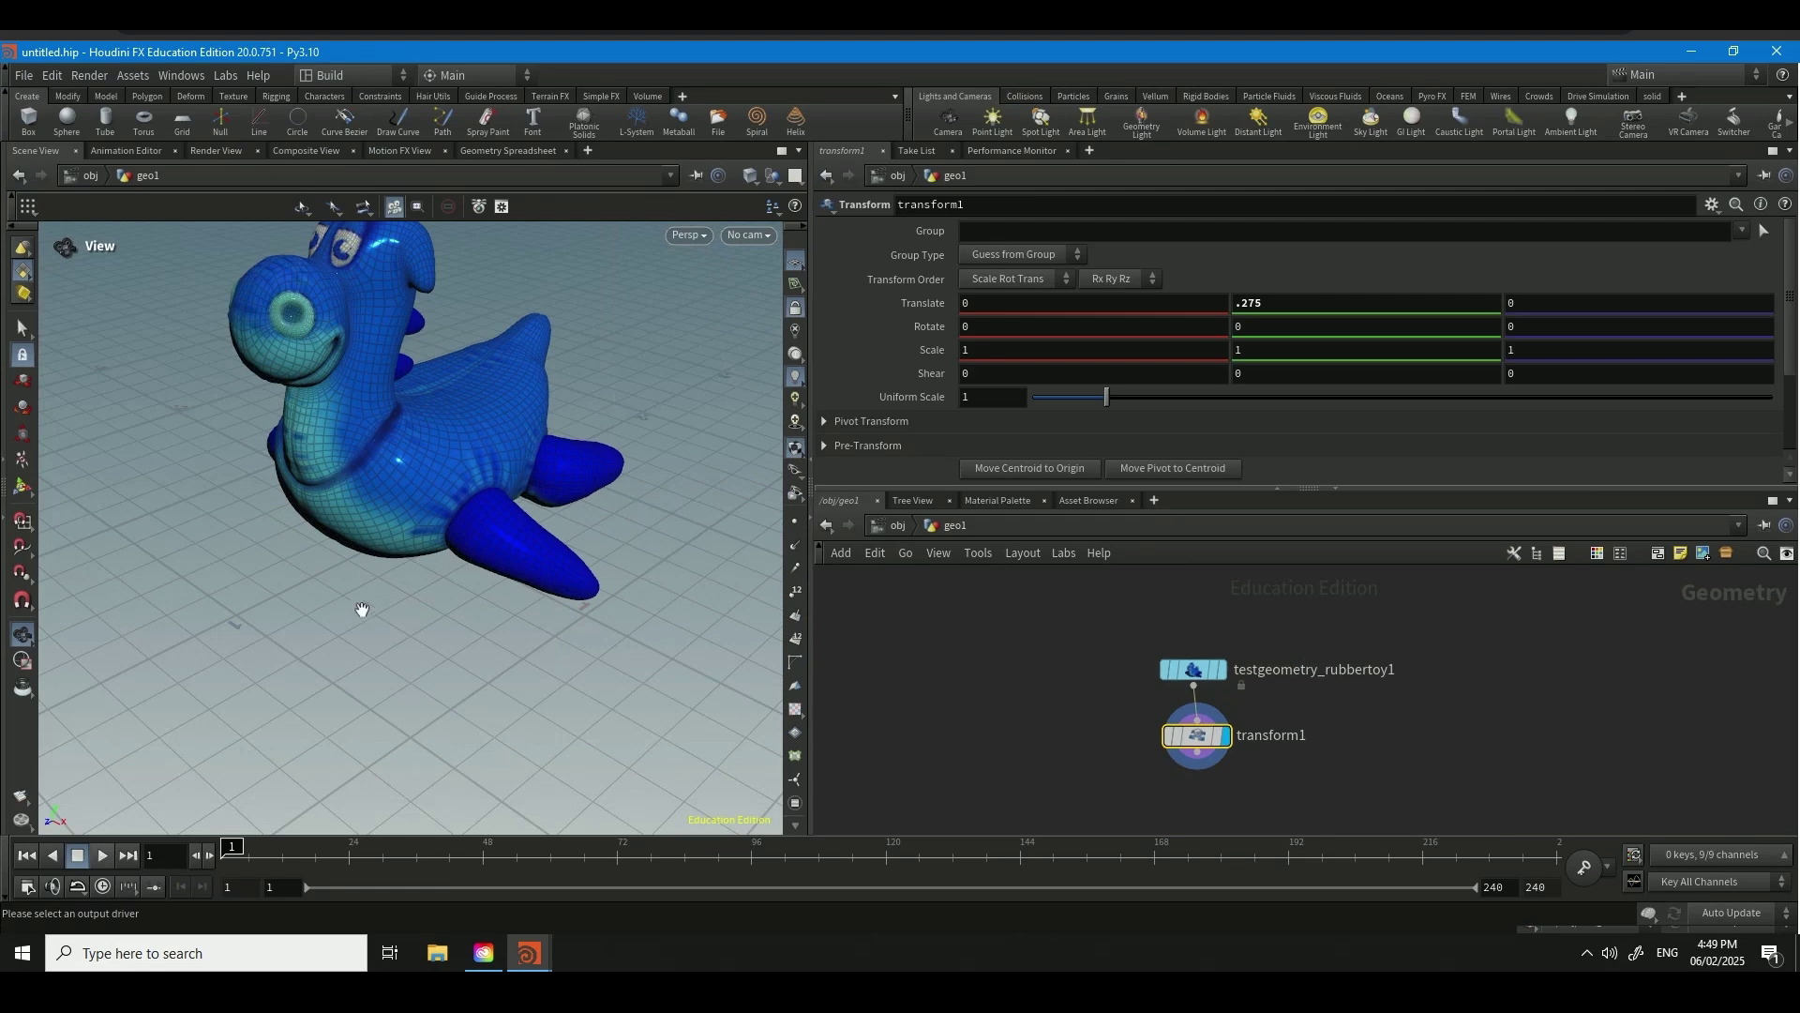
pyautogui.moveTo(362, 610)
pyautogui.mouseDown()
pyautogui.moveTo(372, 473)
pyautogui.moveTo(402, 550)
pyautogui.moveTo(393, 583)
pyautogui.moveTo(412, 507)
pyautogui.moveTo(400, 530)
pyautogui.moveTo(419, 517)
pyautogui.moveTo(514, 603)
pyautogui.moveTo(387, 598)
pyautogui.mouseUp()
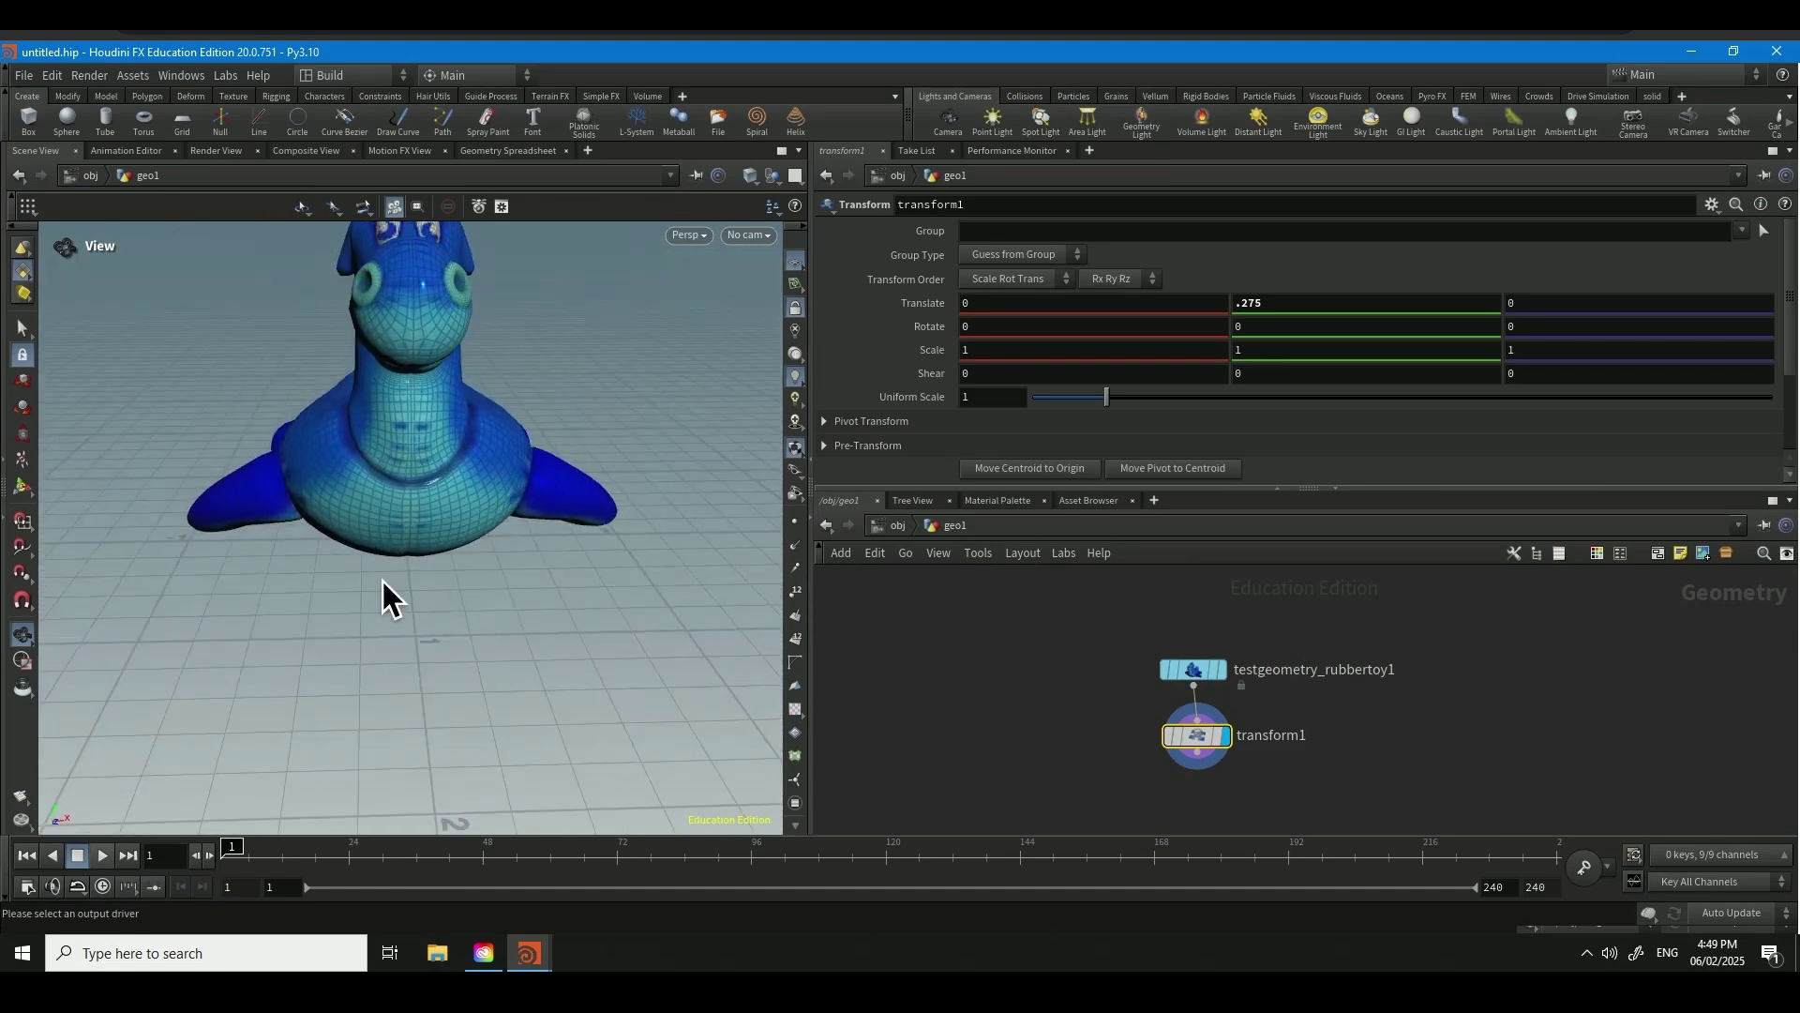
pyautogui.moveTo(418, 498); pyautogui.dragTo(465, 591)
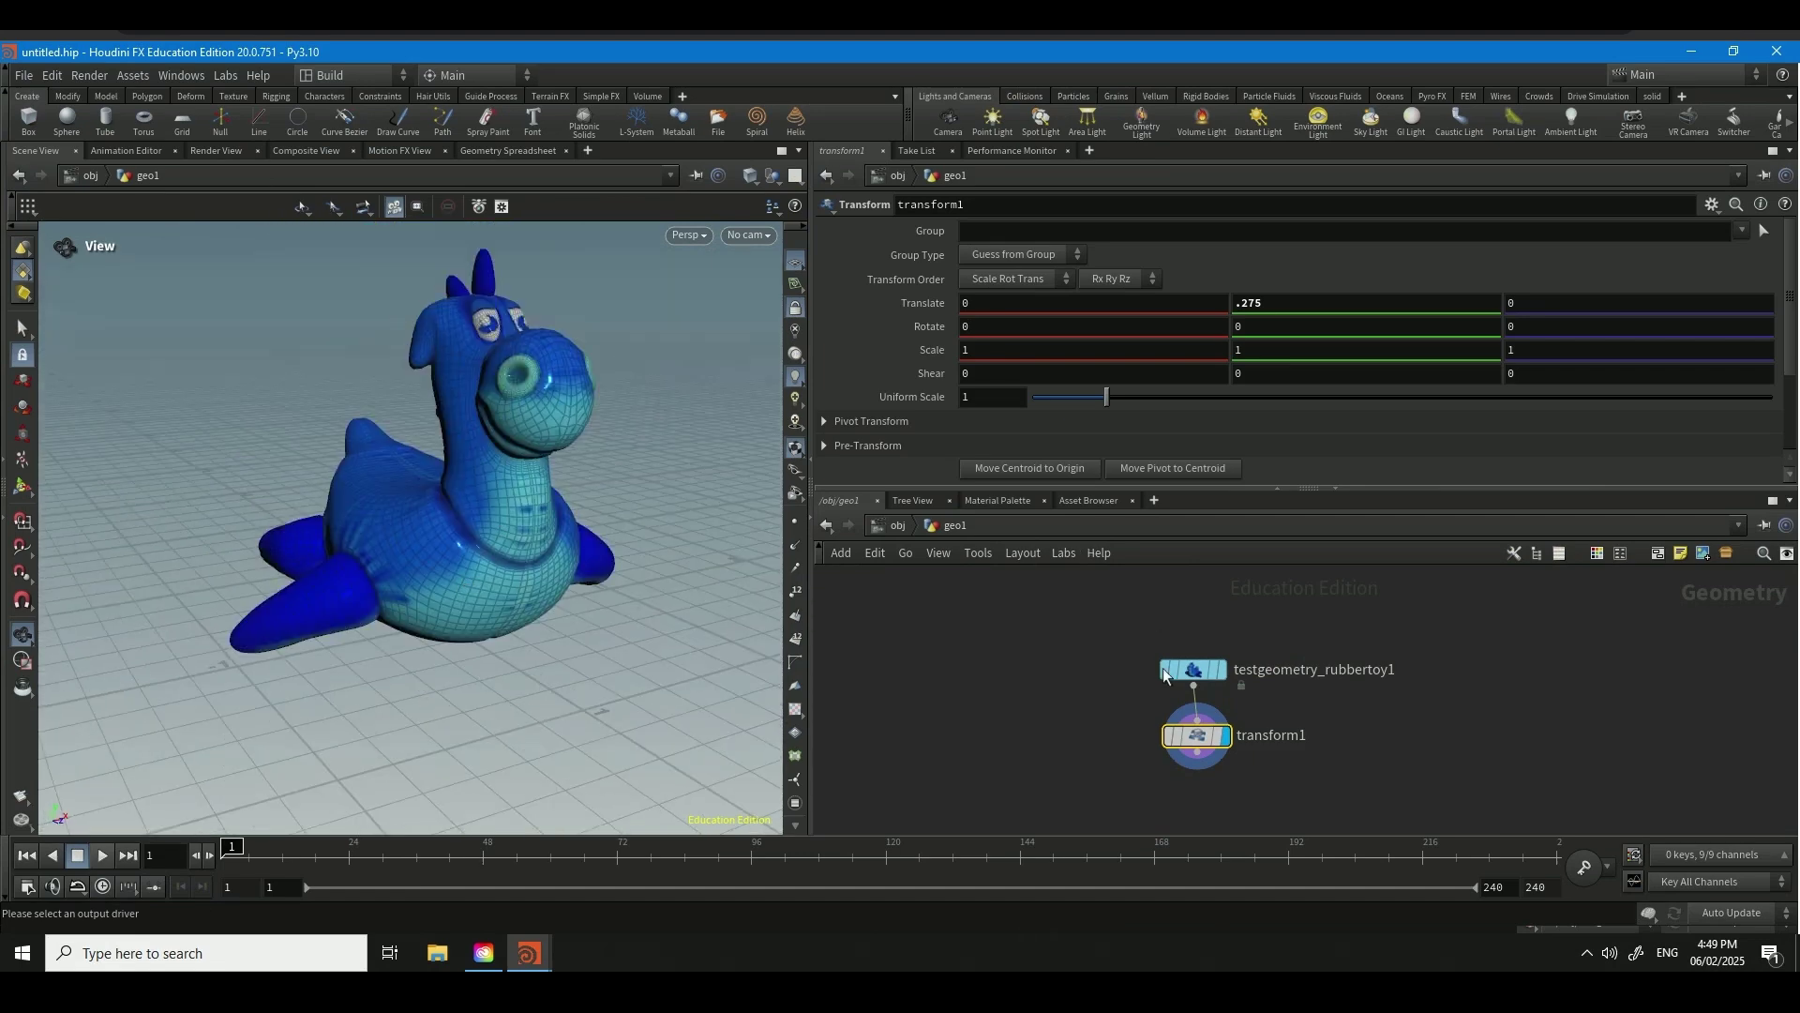
# - Add a Vellum Configure Fluid node wired to the Transform node's output and display its particles
pyautogui.scroll(-2, 1078, 690)
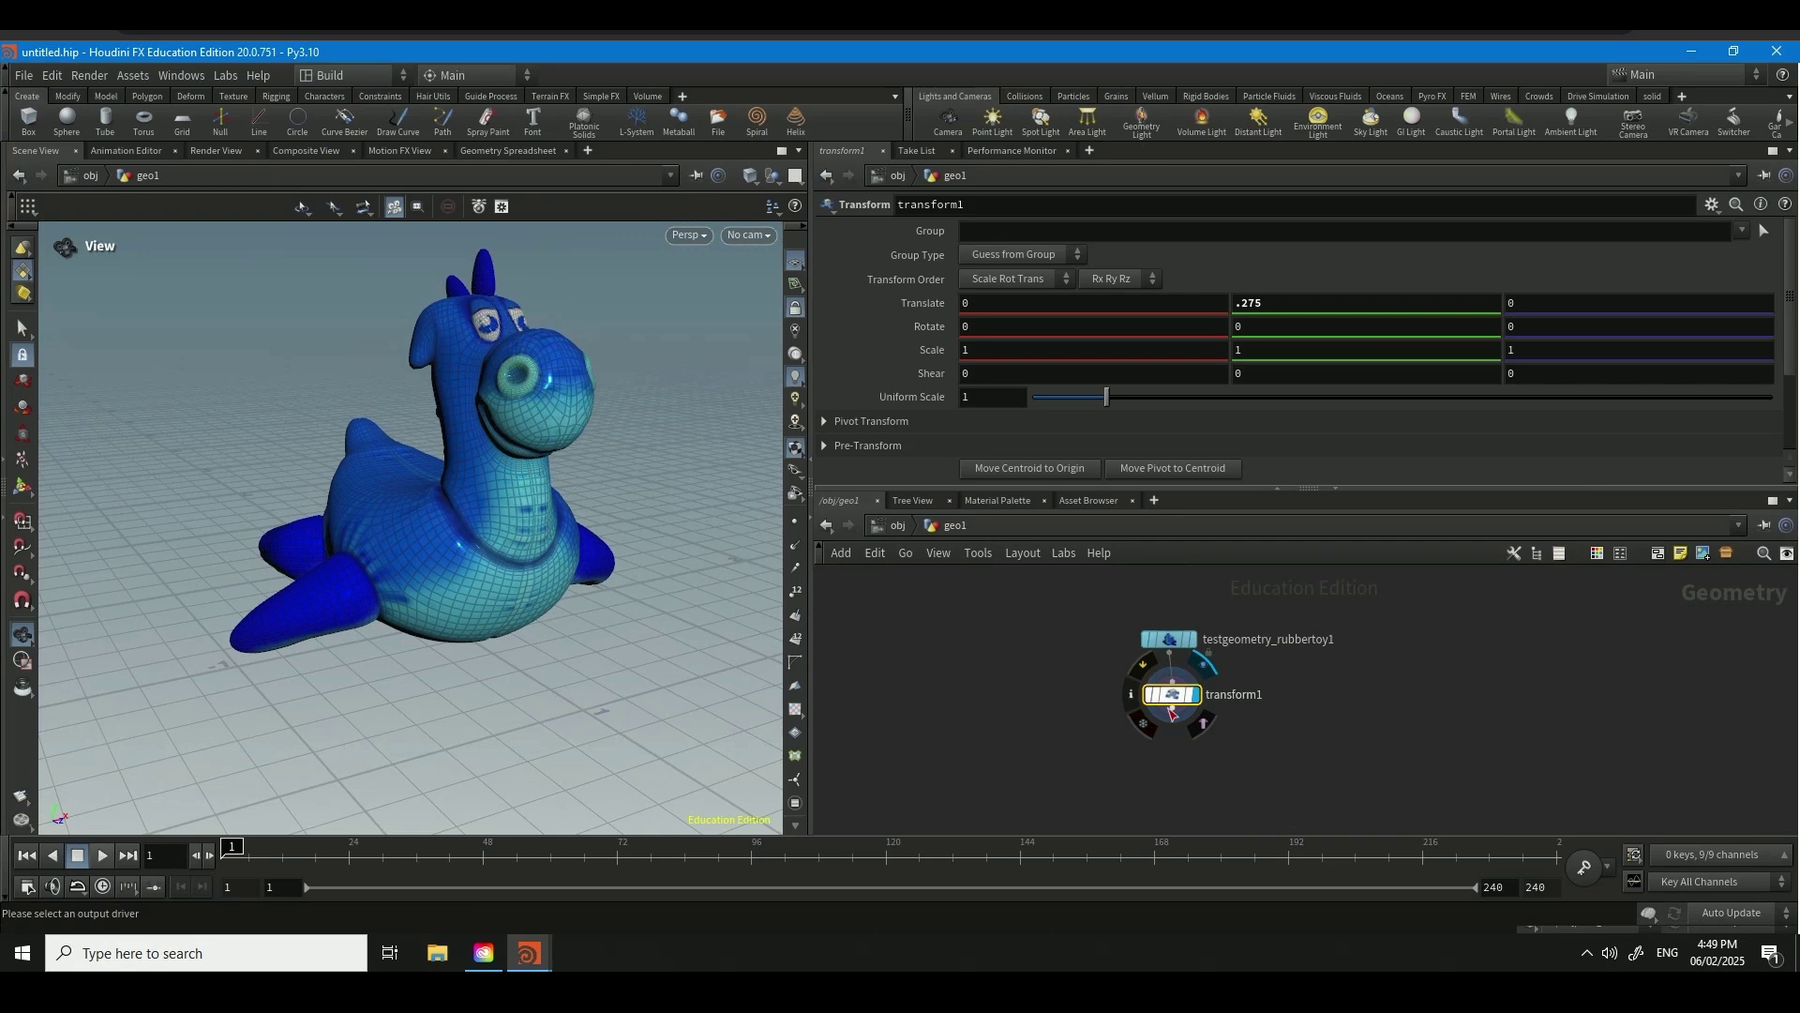
pyautogui.click(1167, 710)
pyautogui.click(1166, 741)
pyautogui.write('fluid')
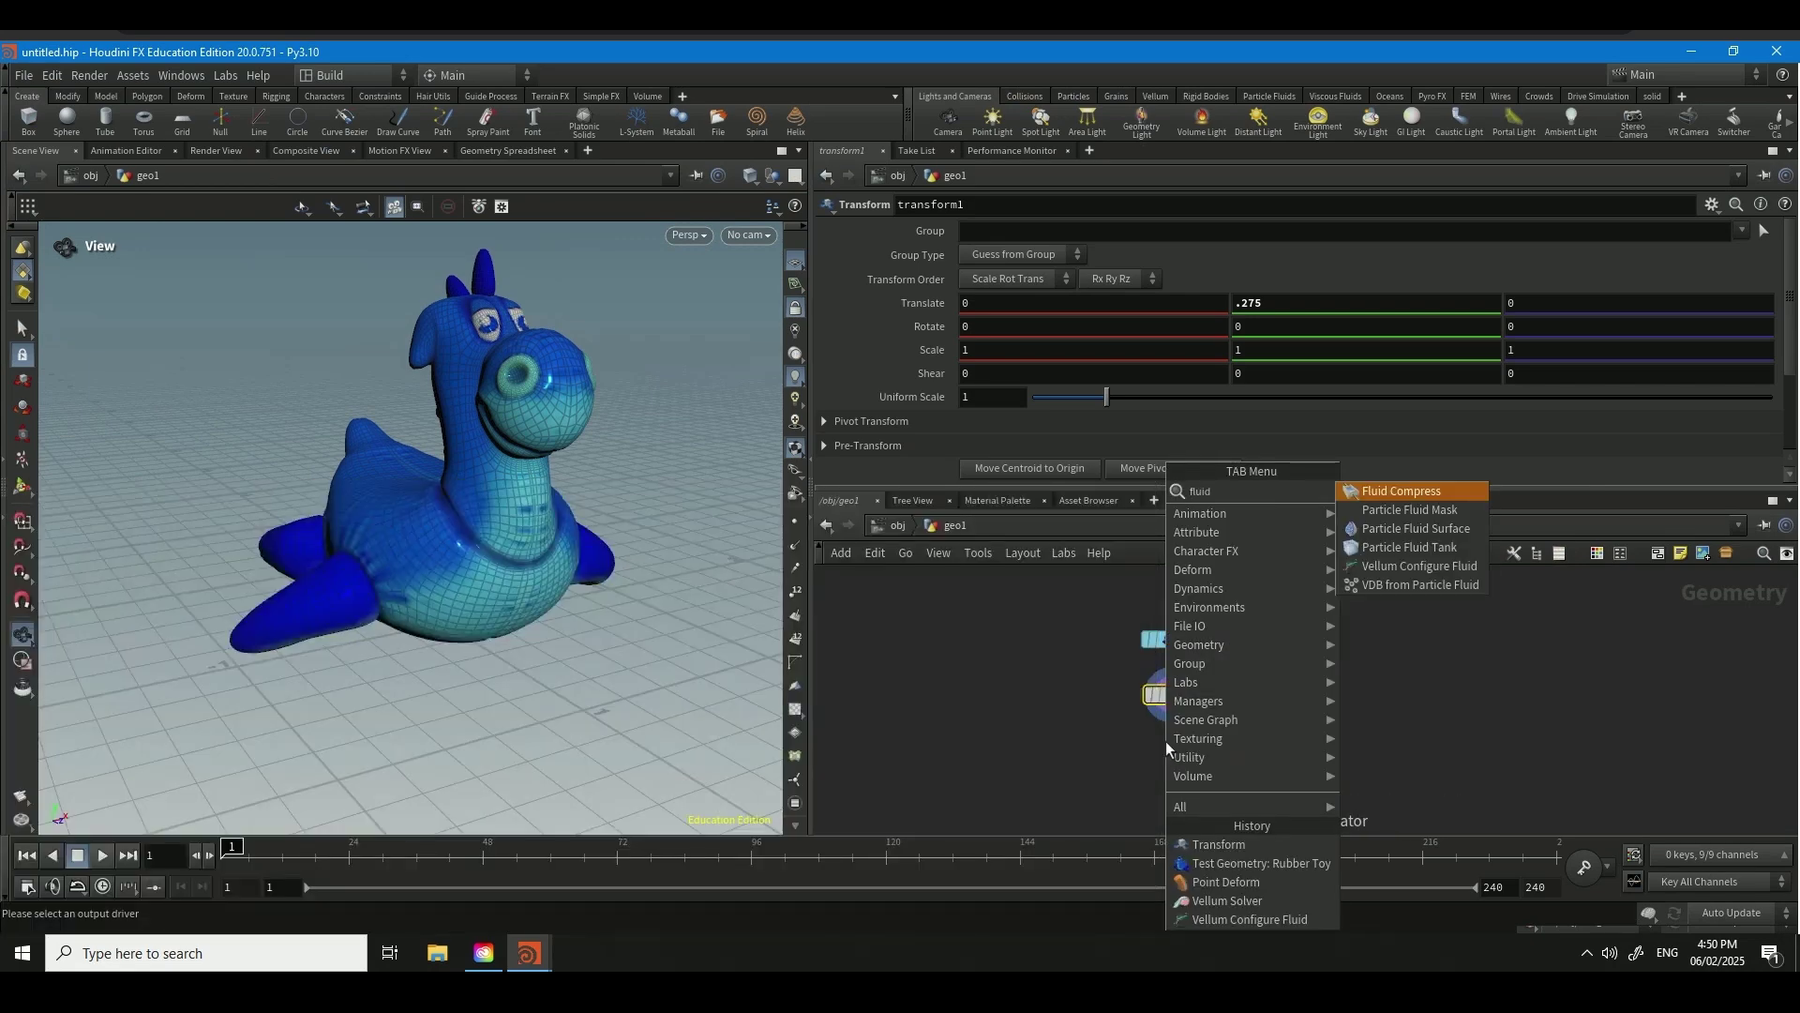
pyautogui.press('Down')
pyautogui.press('Down')
pyautogui.press('Down')
pyautogui.press('Down')
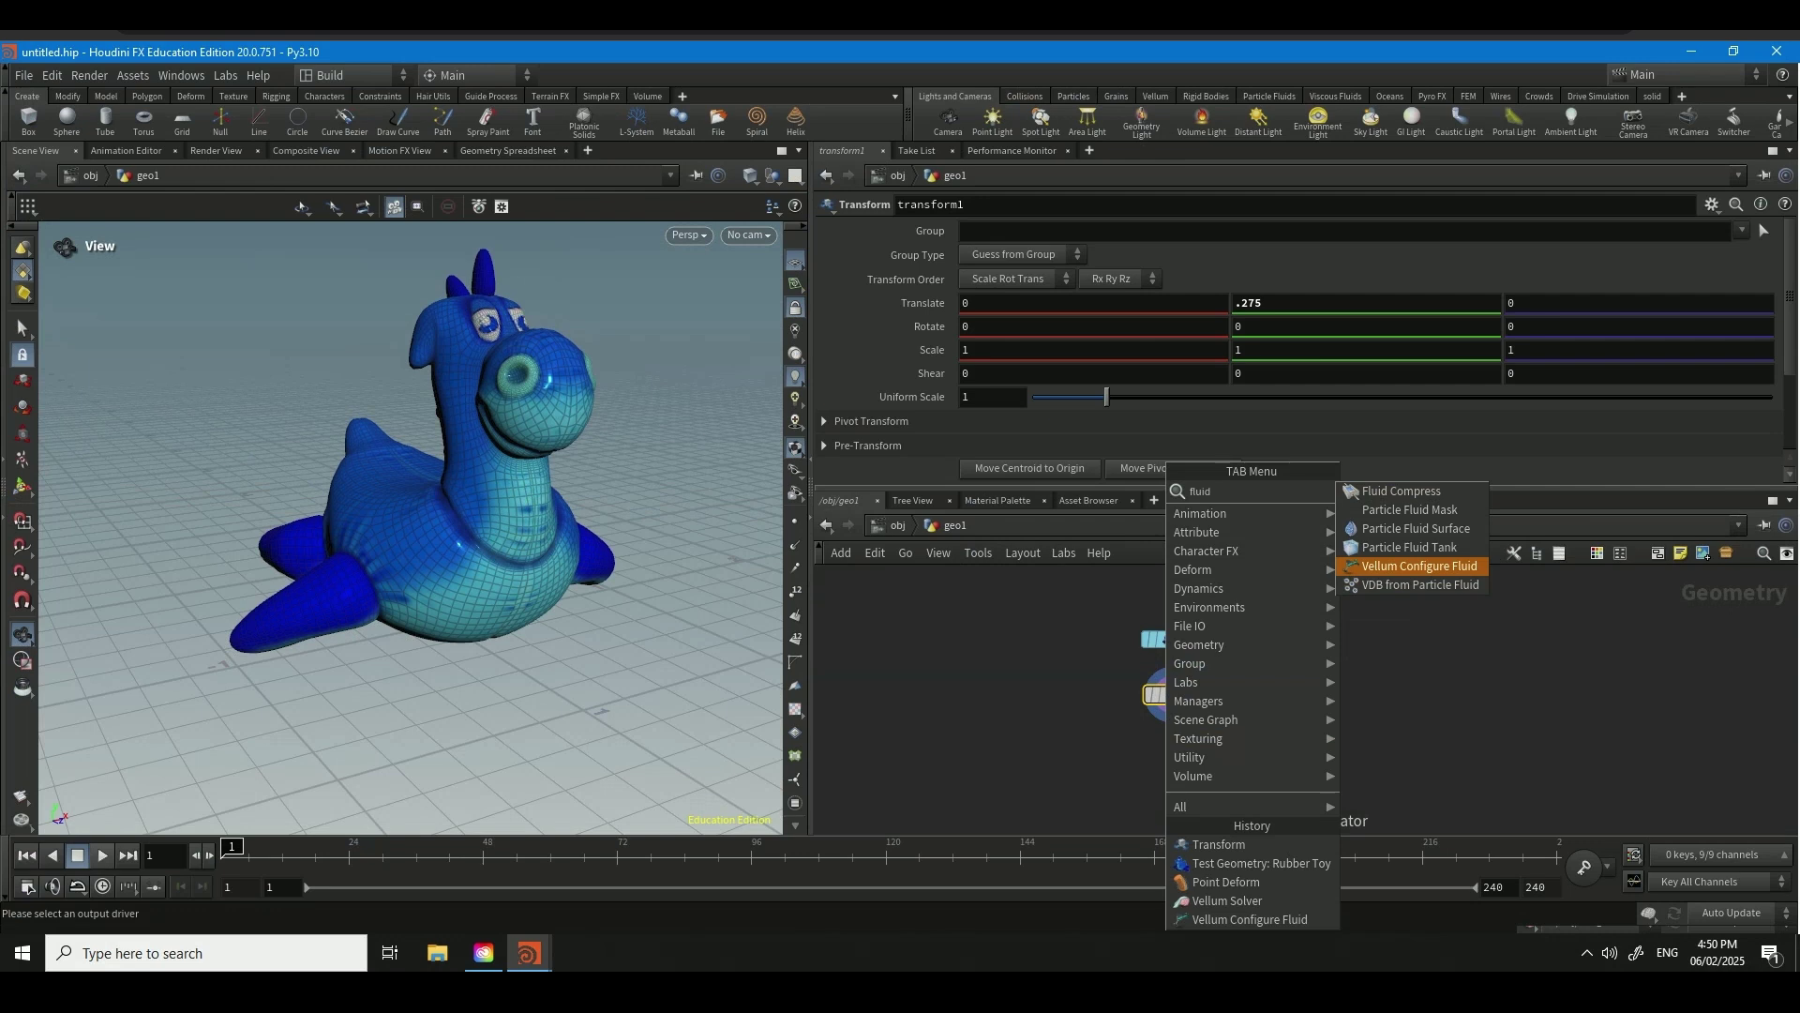
pyautogui.press('Return')
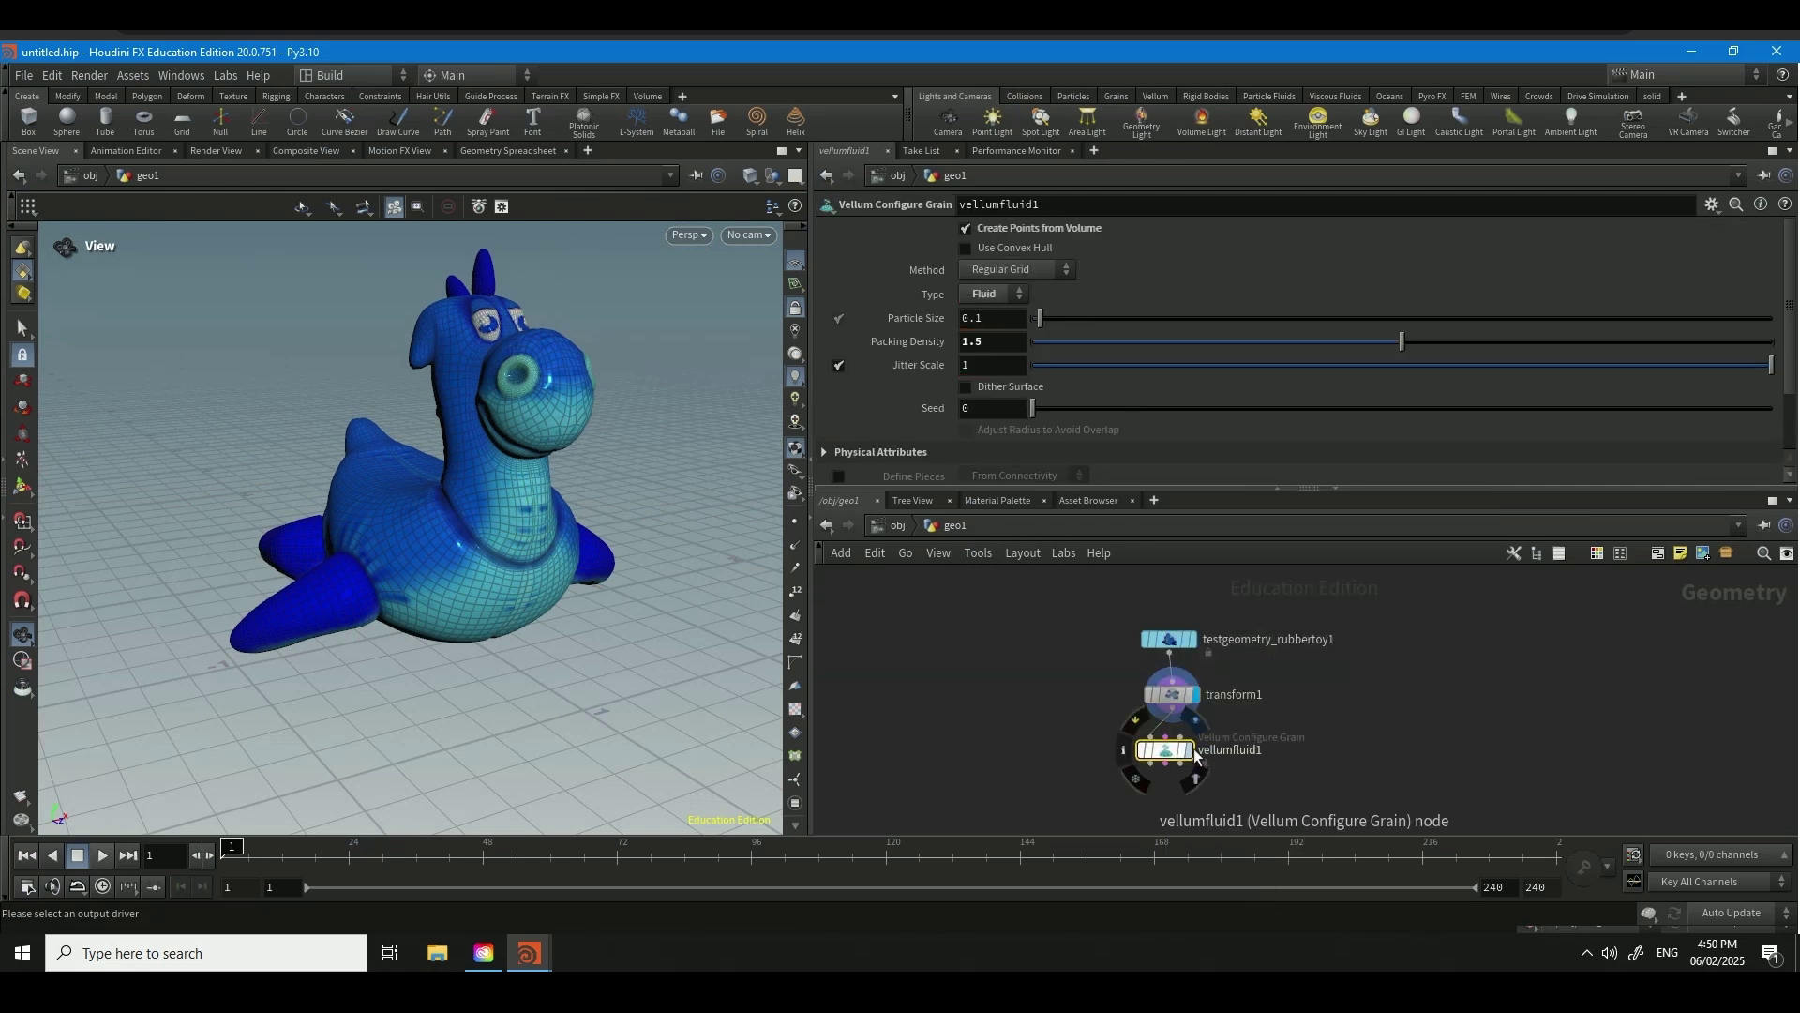
pyautogui.click(1193, 751)
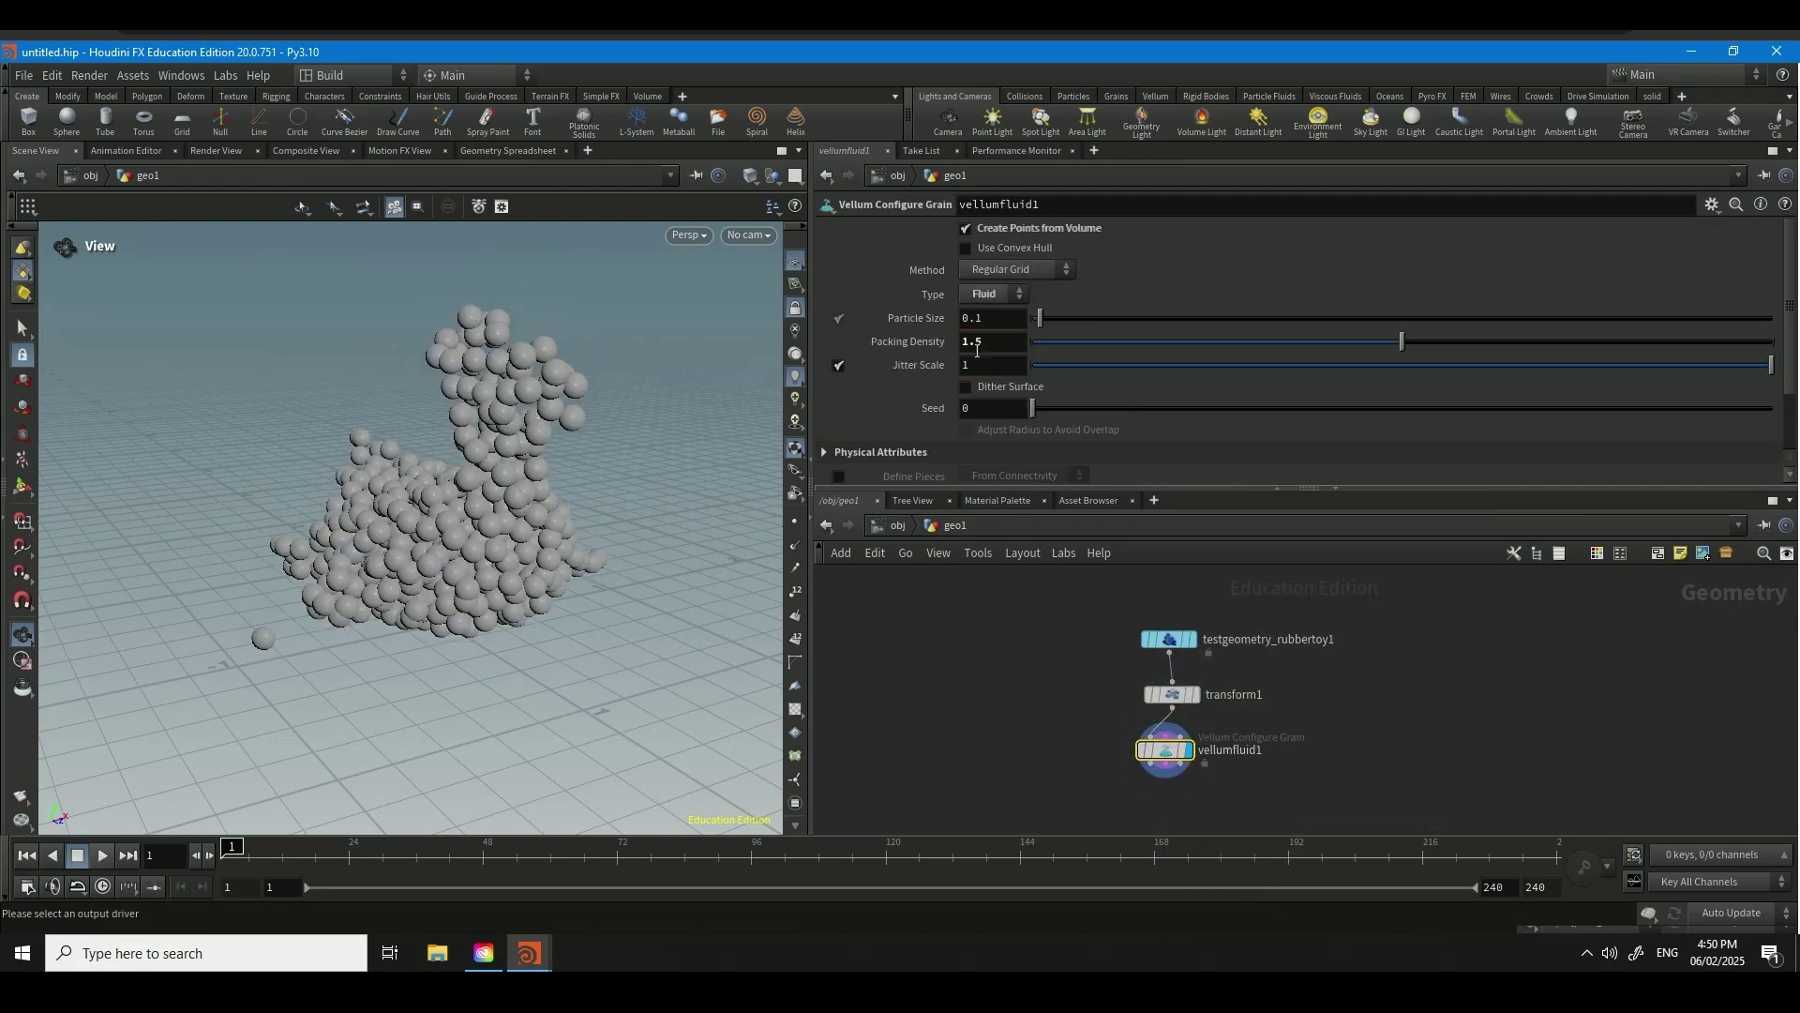
# - Set the Vellum fluid node's particle size to 0.02
pyautogui.click(989, 324)
pyautogui.moveTo(990, 326); pyautogui.dragTo(901, 369, button='middle')
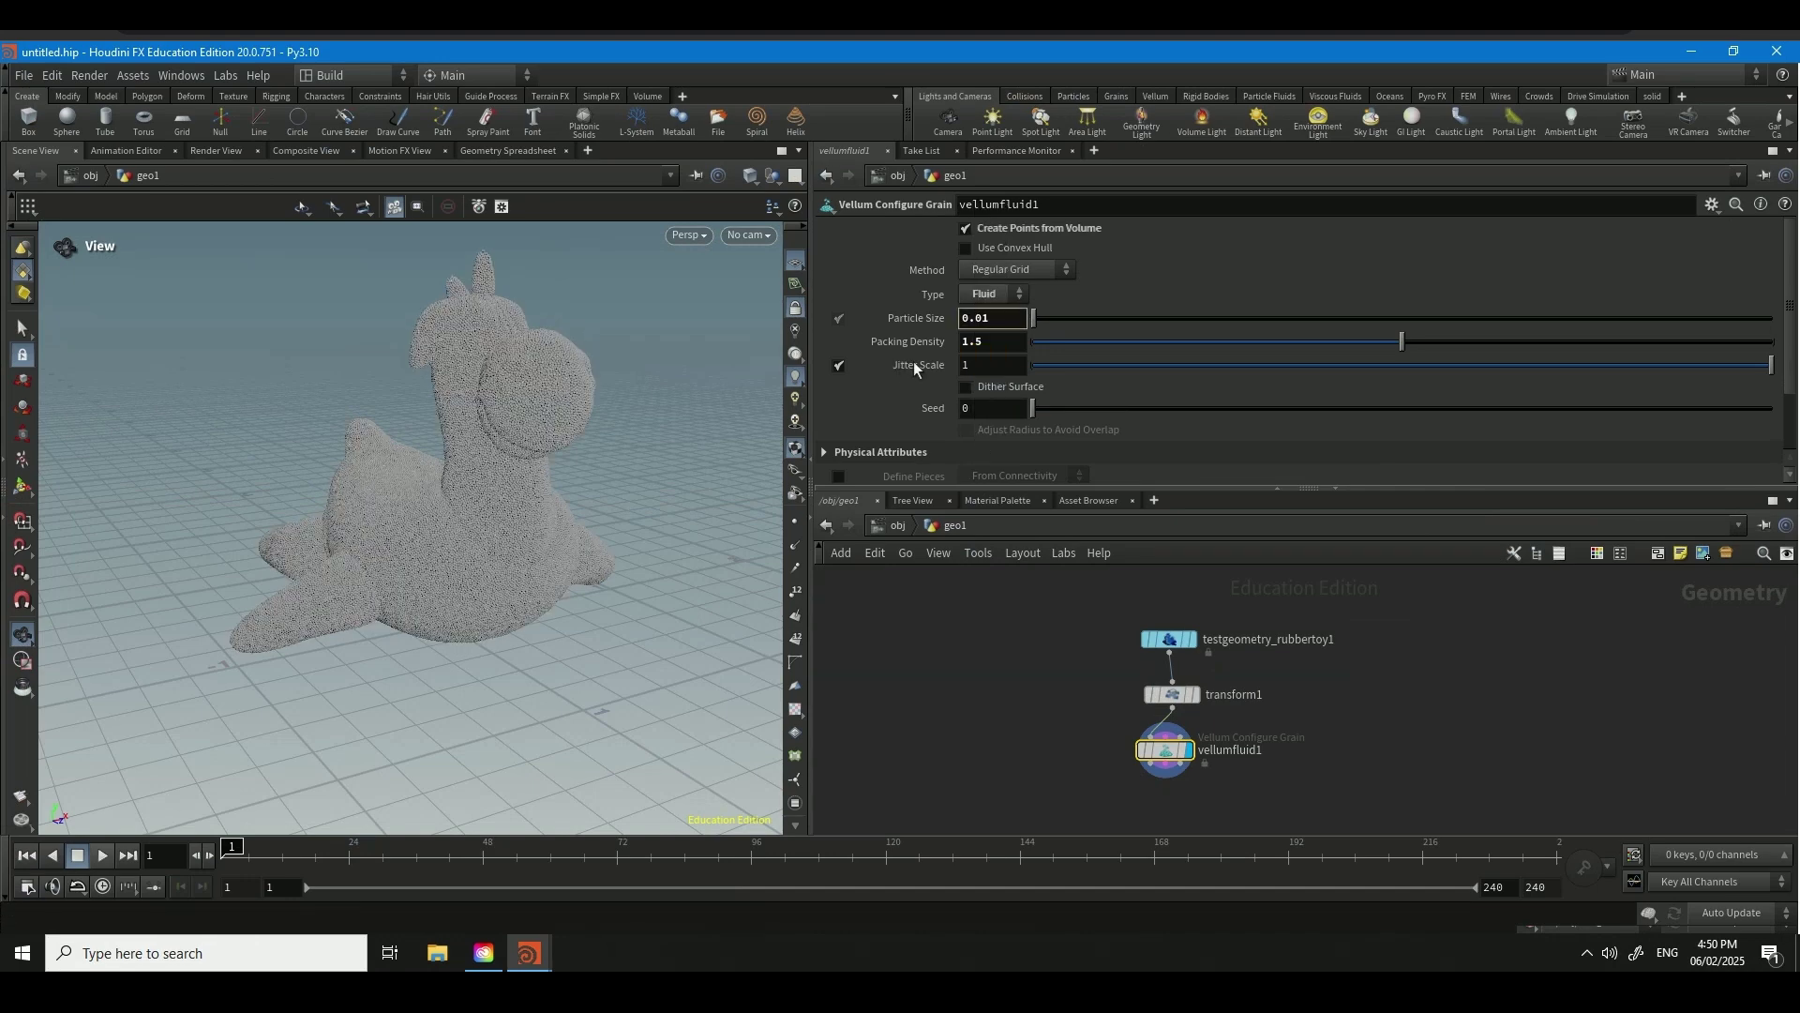
pyautogui.moveTo(413, 440); pyautogui.dragTo(600, 459)
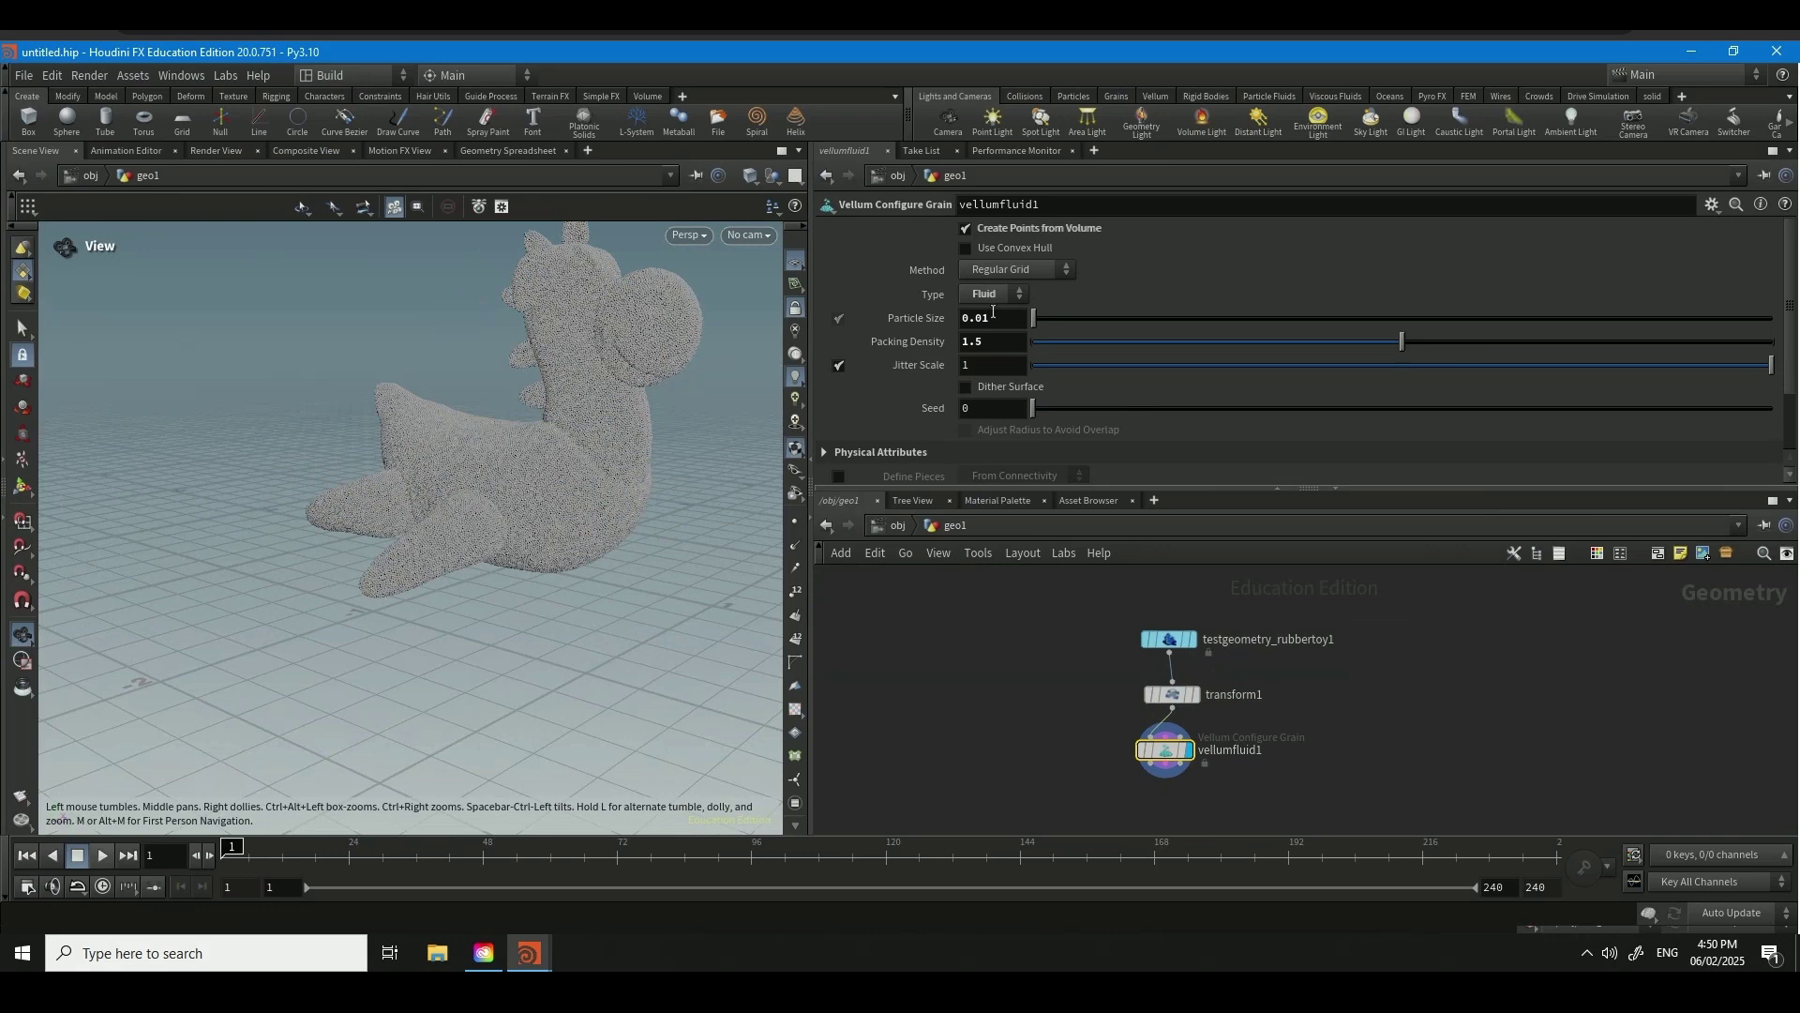
pyautogui.moveTo(993, 312); pyautogui.dragTo(1097, 402, button='middle')
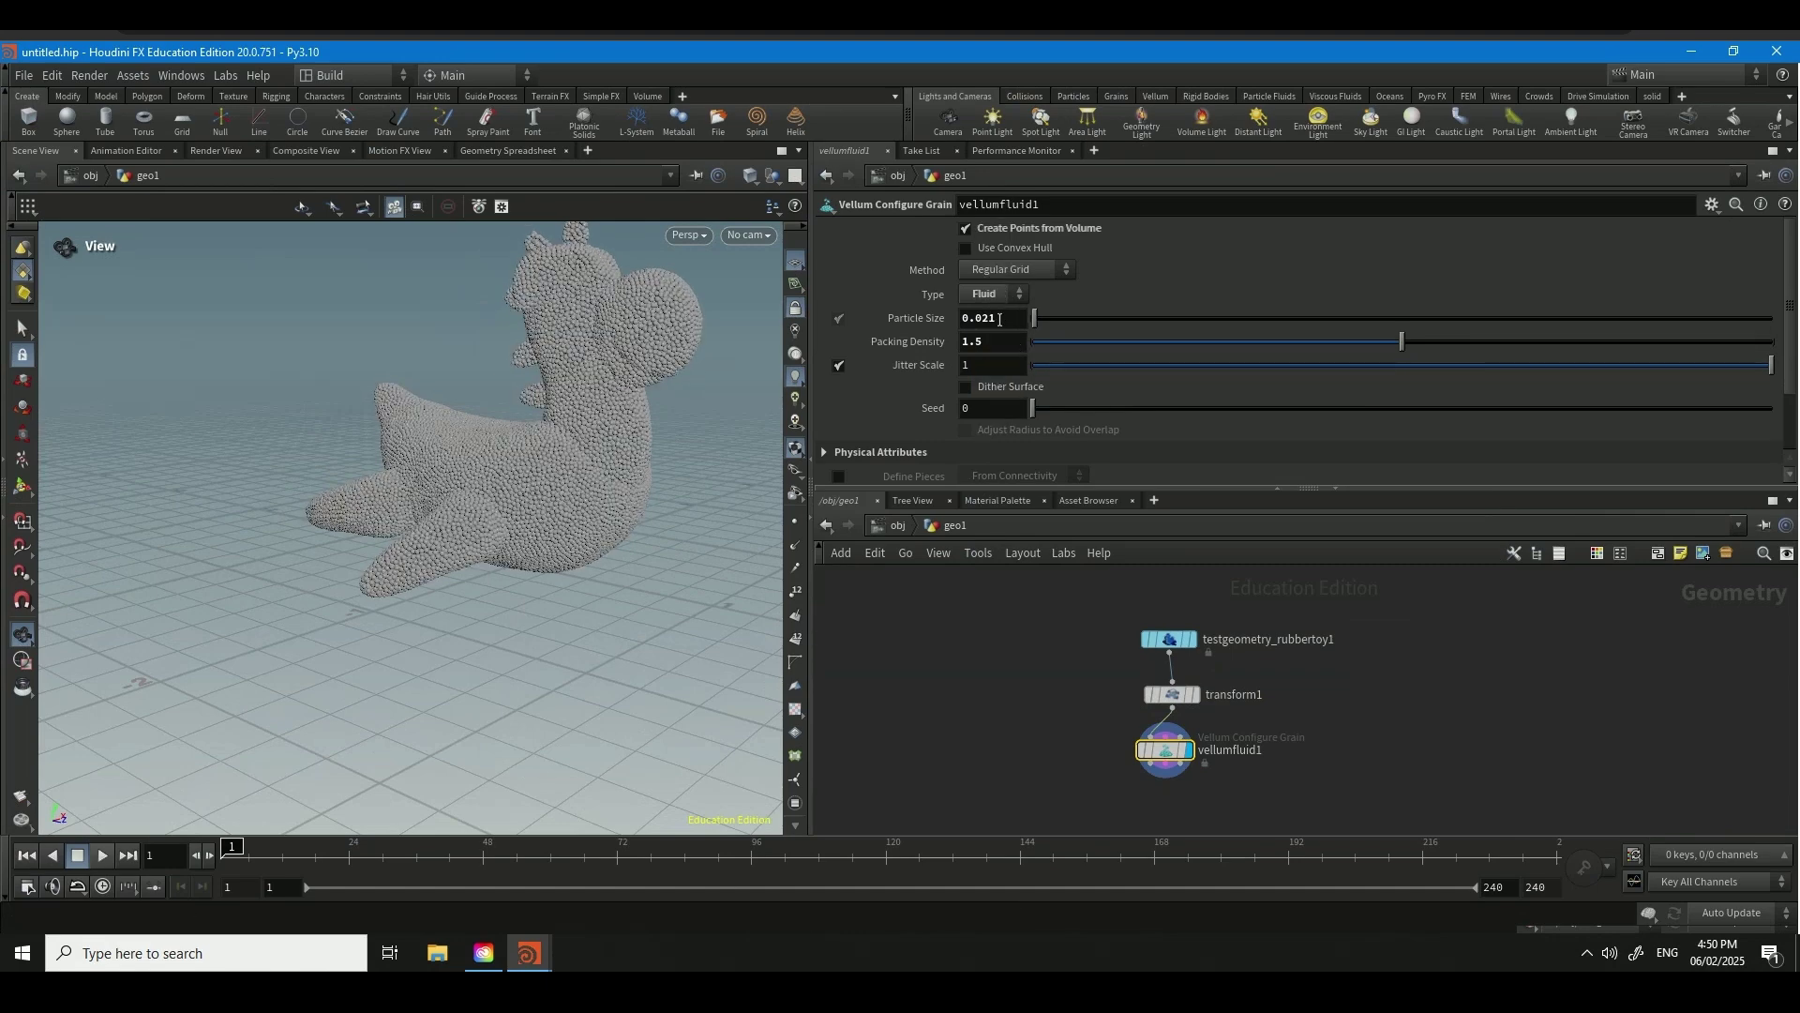
pyautogui.moveTo(1001, 319); pyautogui.dragTo(997, 384, button='middle')
pyautogui.moveTo(494, 354); pyautogui.dragTo(1205, 797)
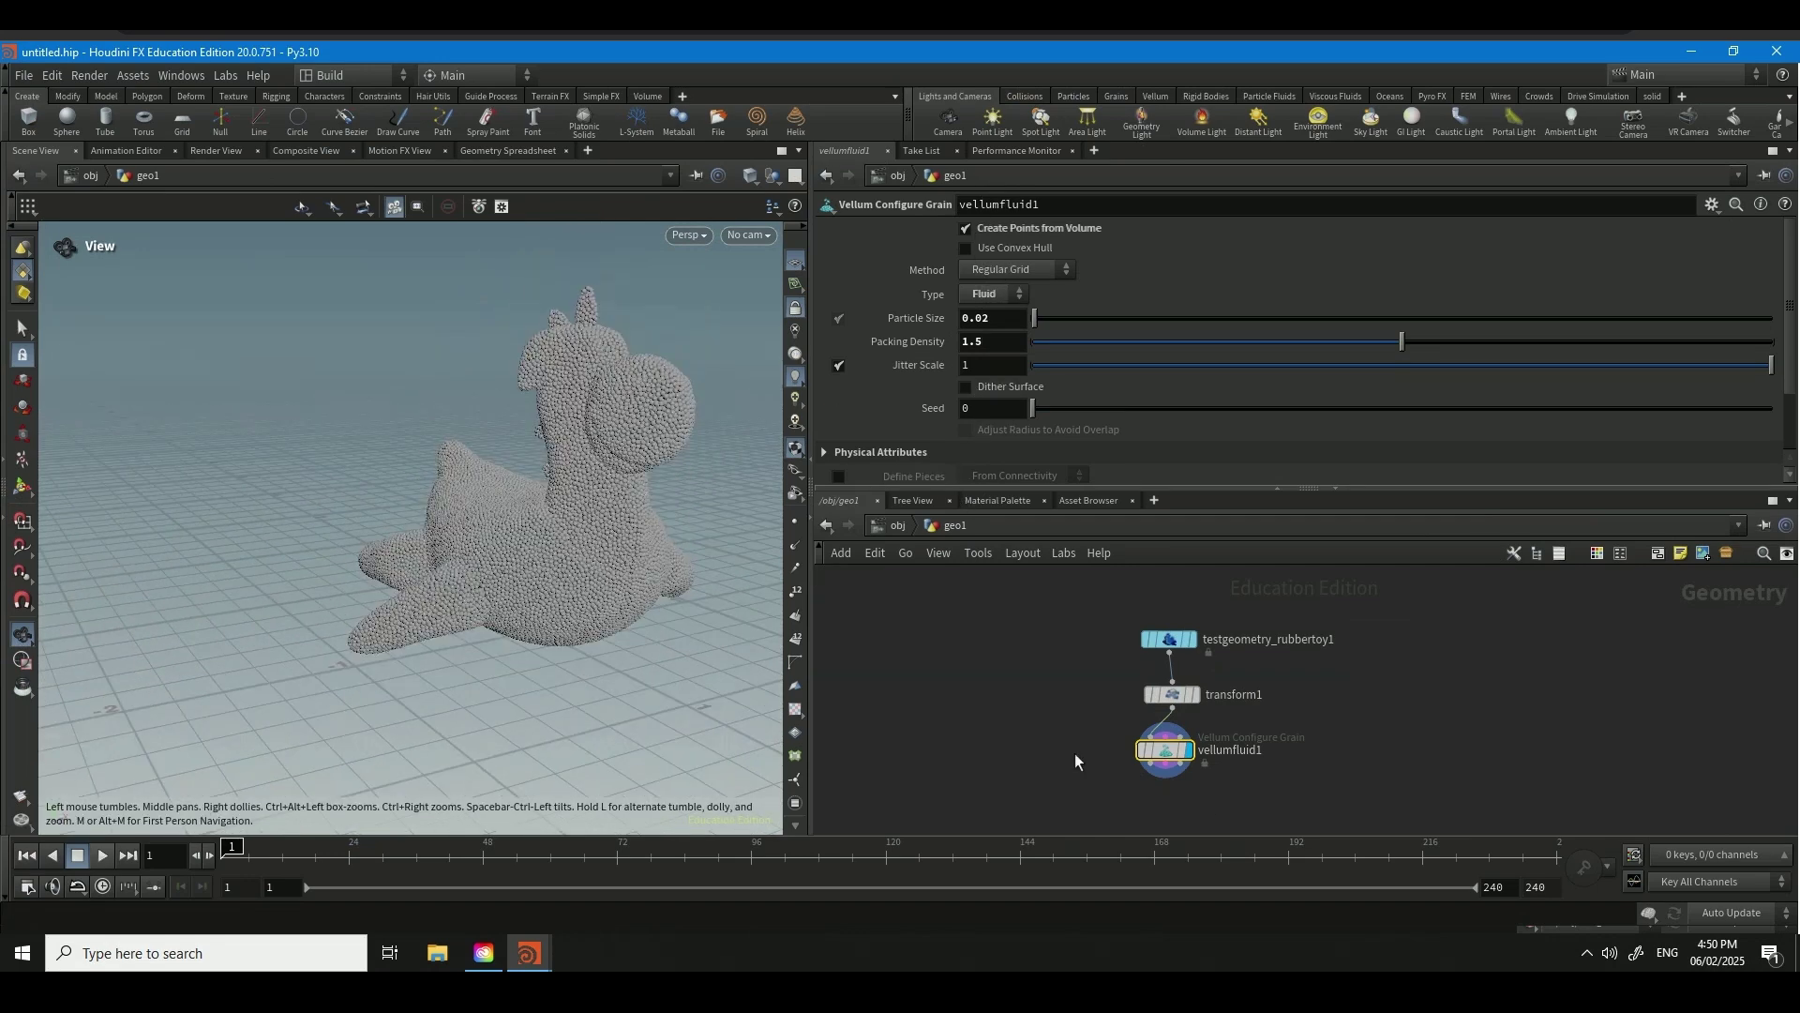
# - Add a Vellum Solver node wired below the Vellum fluid node and display its result
pyautogui.moveTo(1074, 752); pyautogui.dragTo(1072, 701, button='middle')
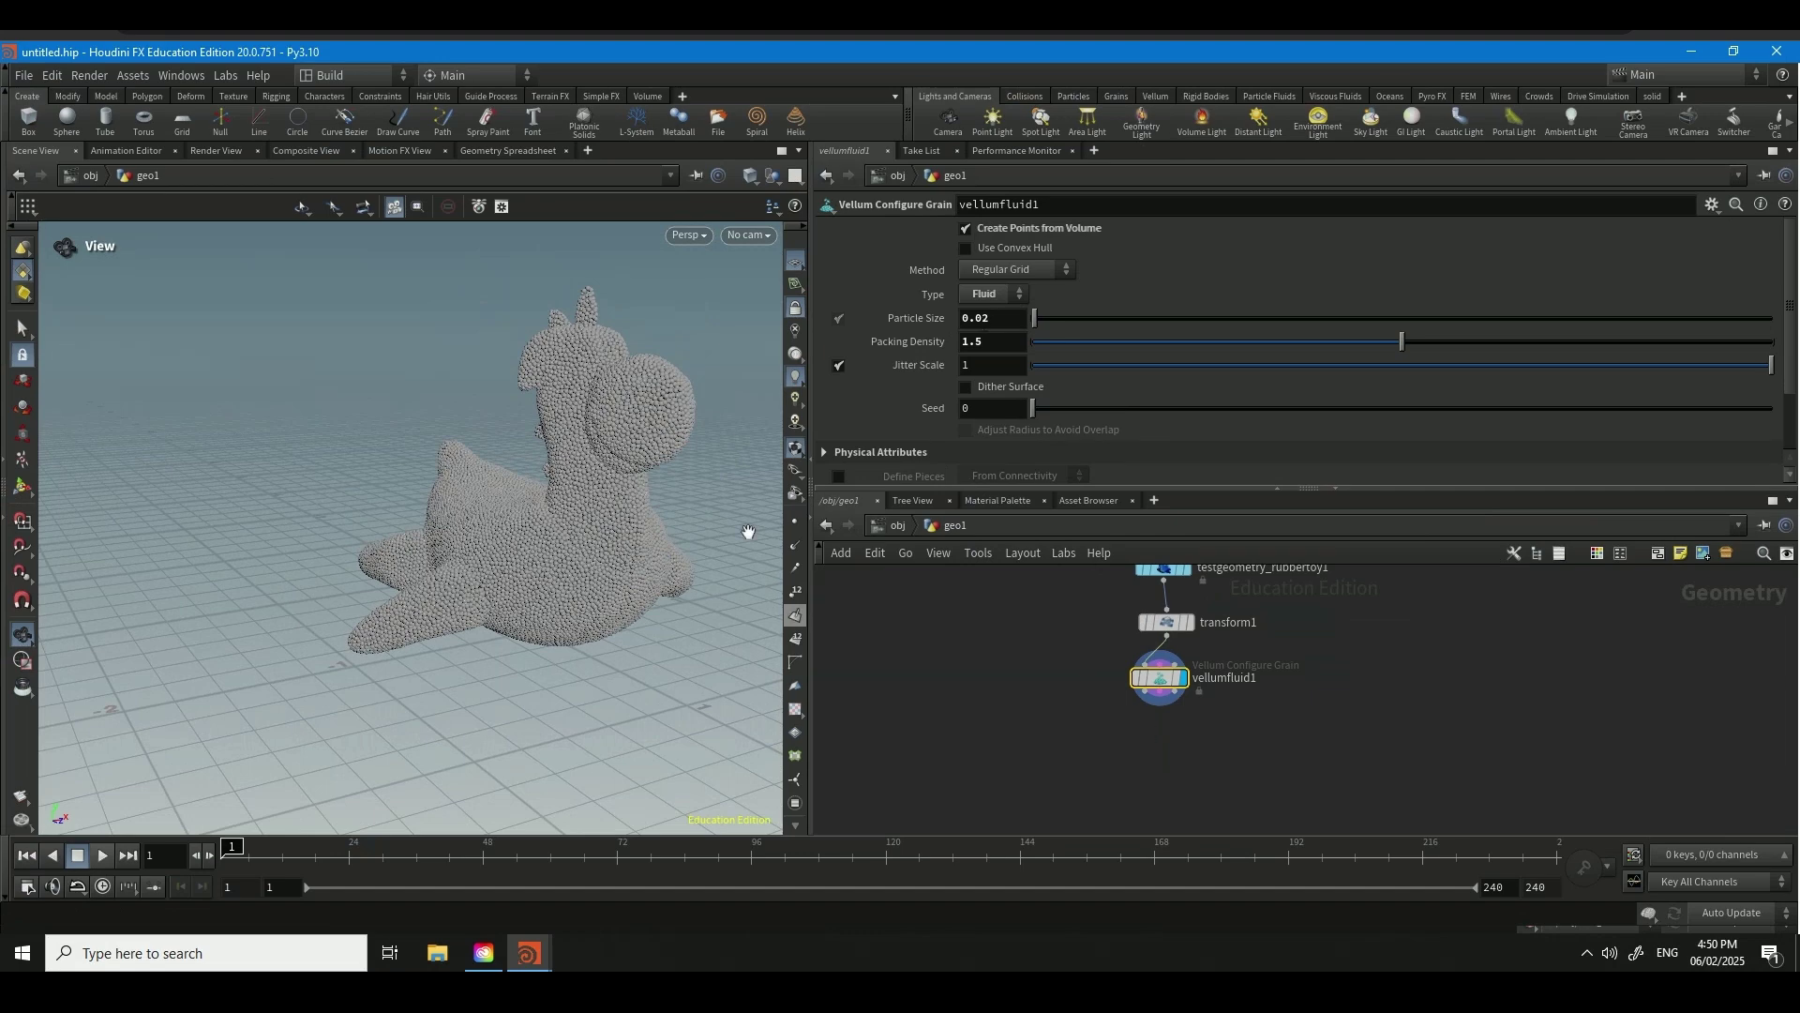
pyautogui.moveTo(605, 414); pyautogui.dragTo(553, 440)
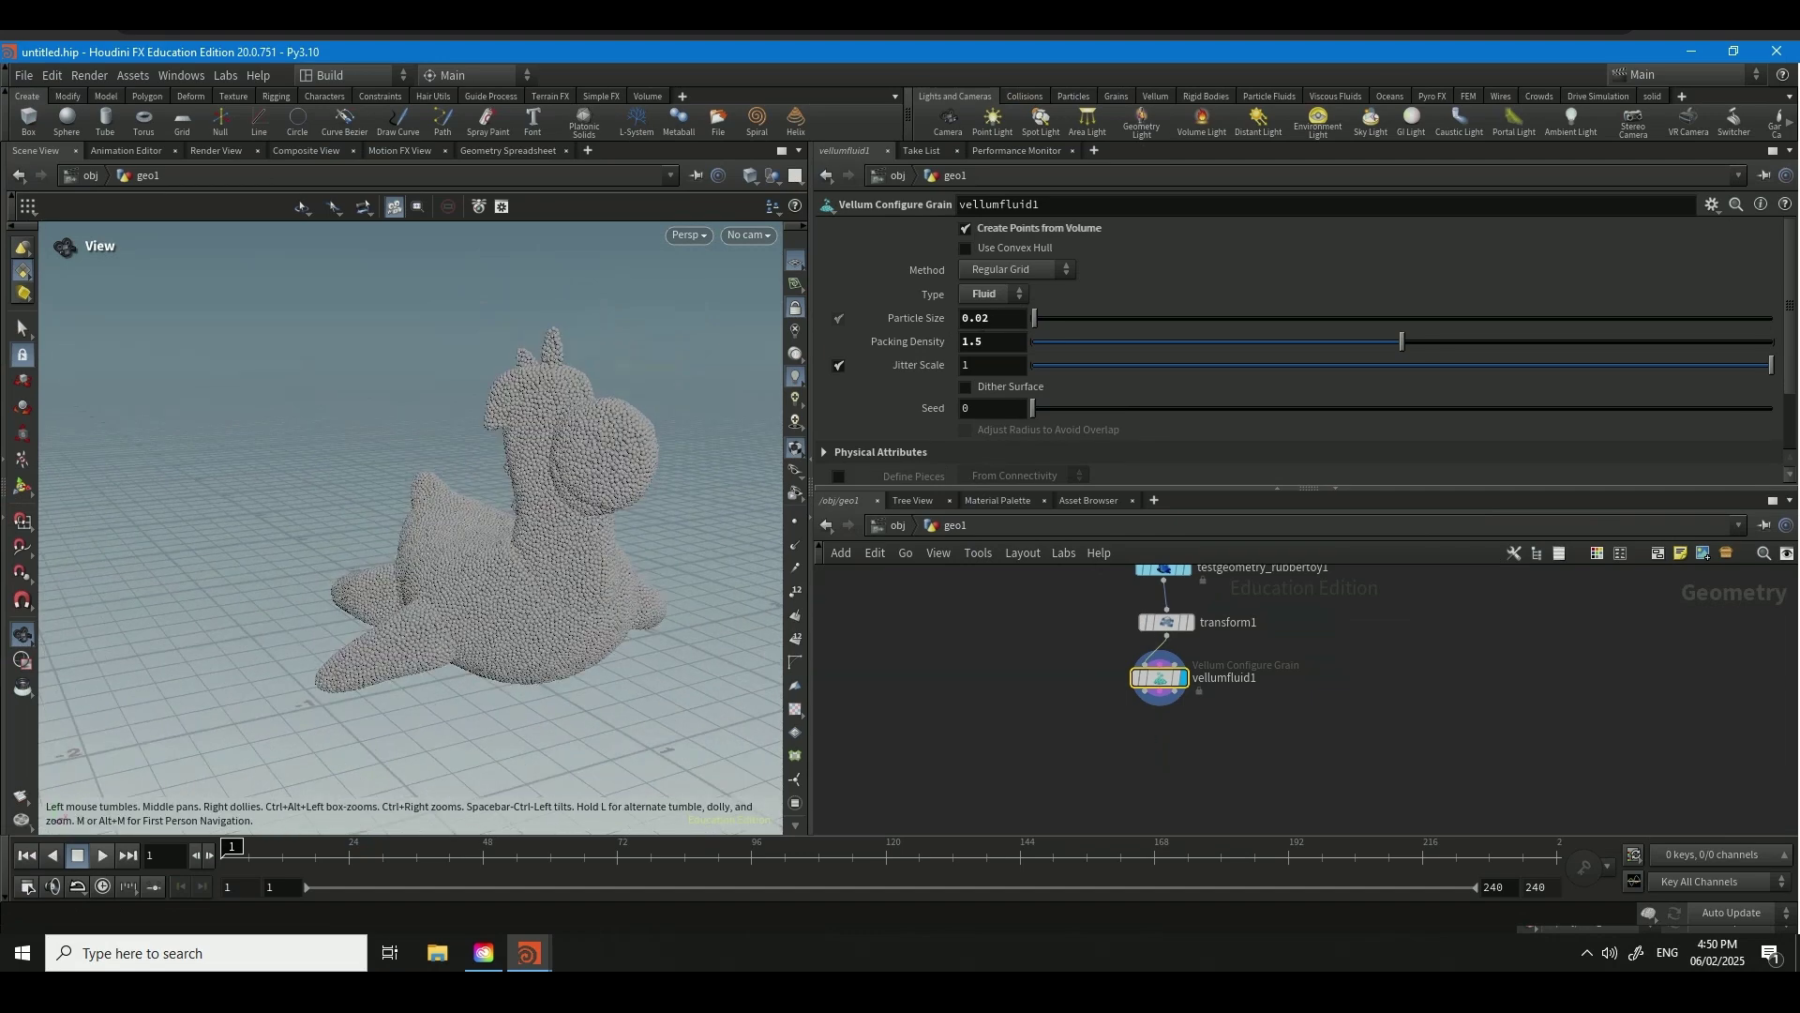
pyautogui.click(1160, 699)
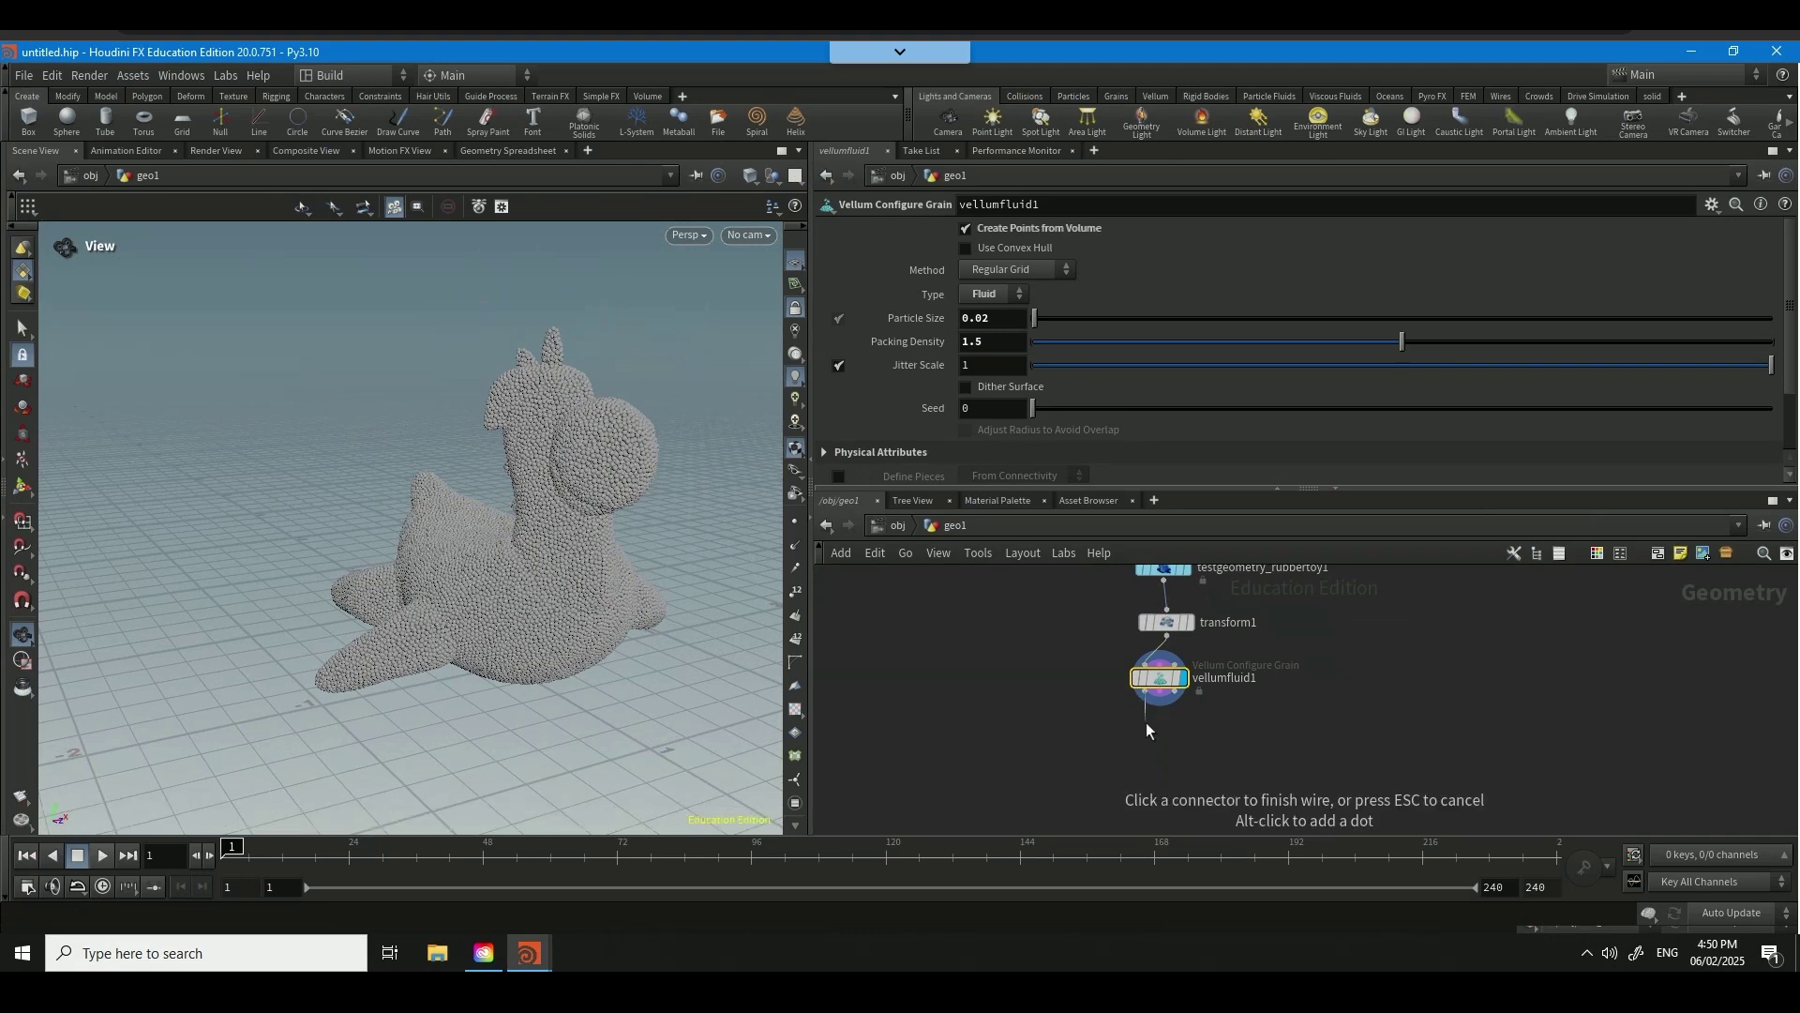
pyautogui.press('Tab')
pyautogui.write('ve')
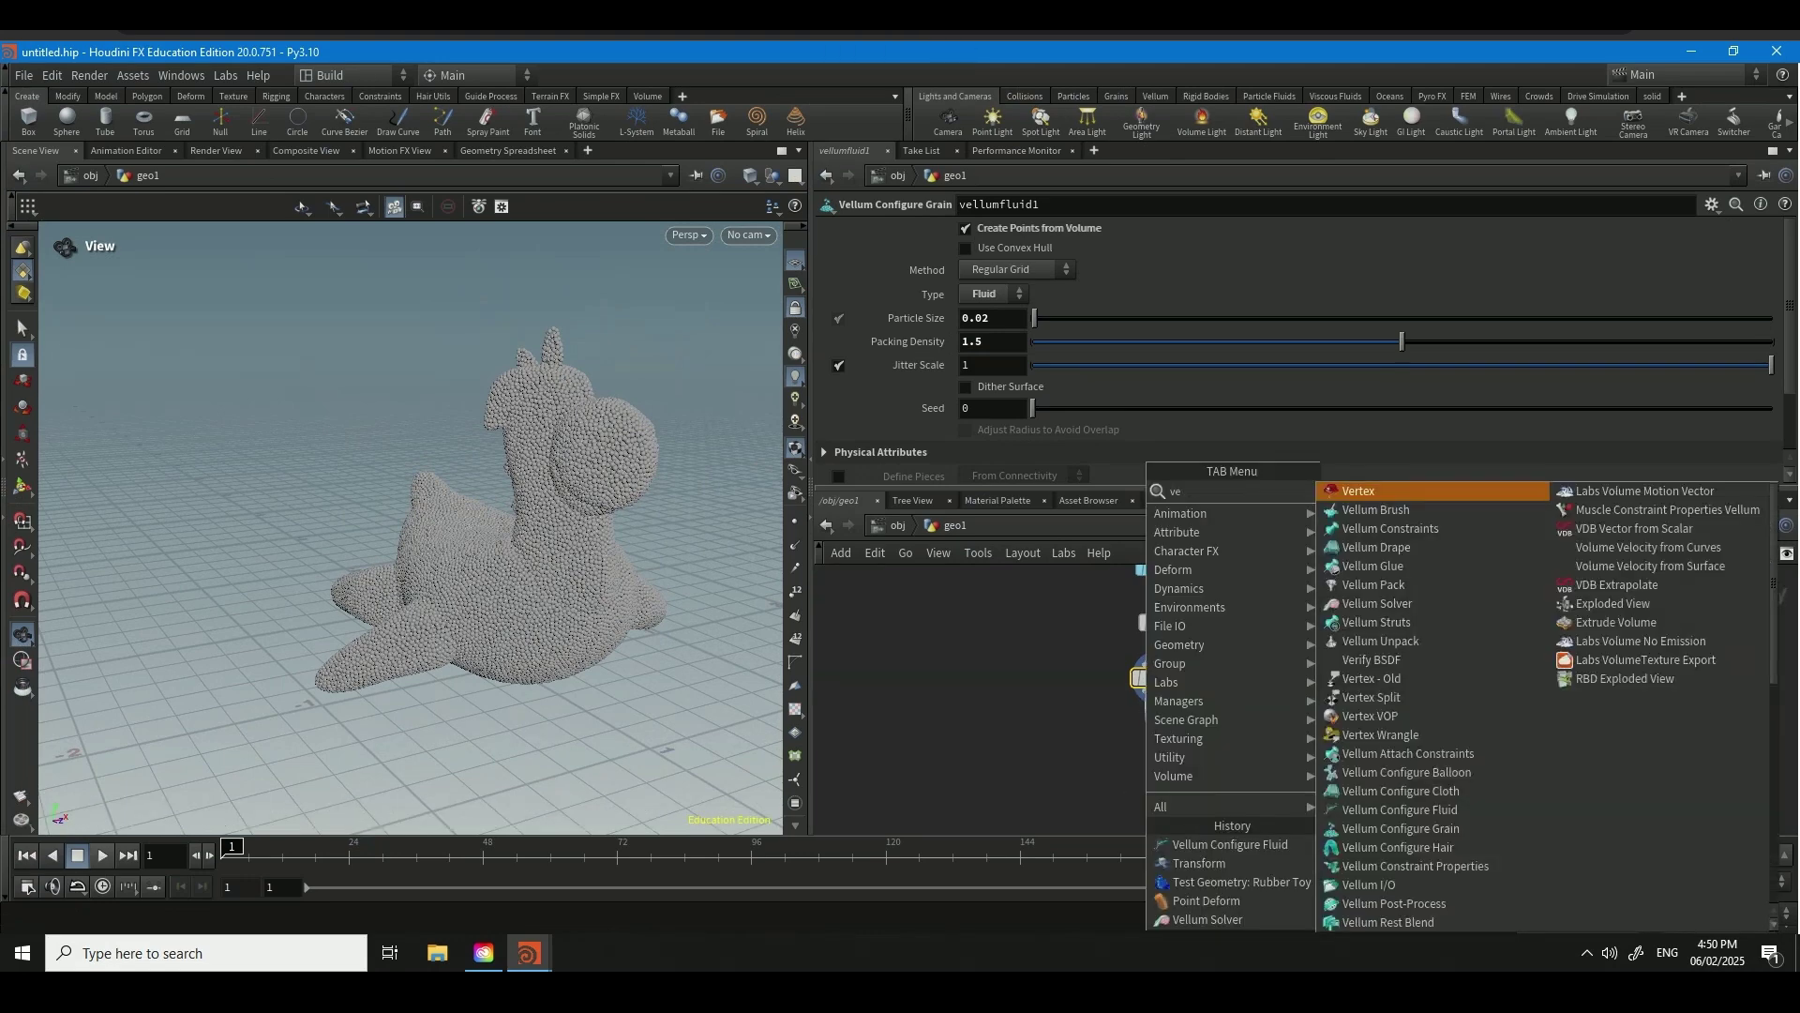
pyautogui.write('llum solver')
pyautogui.press('Return')
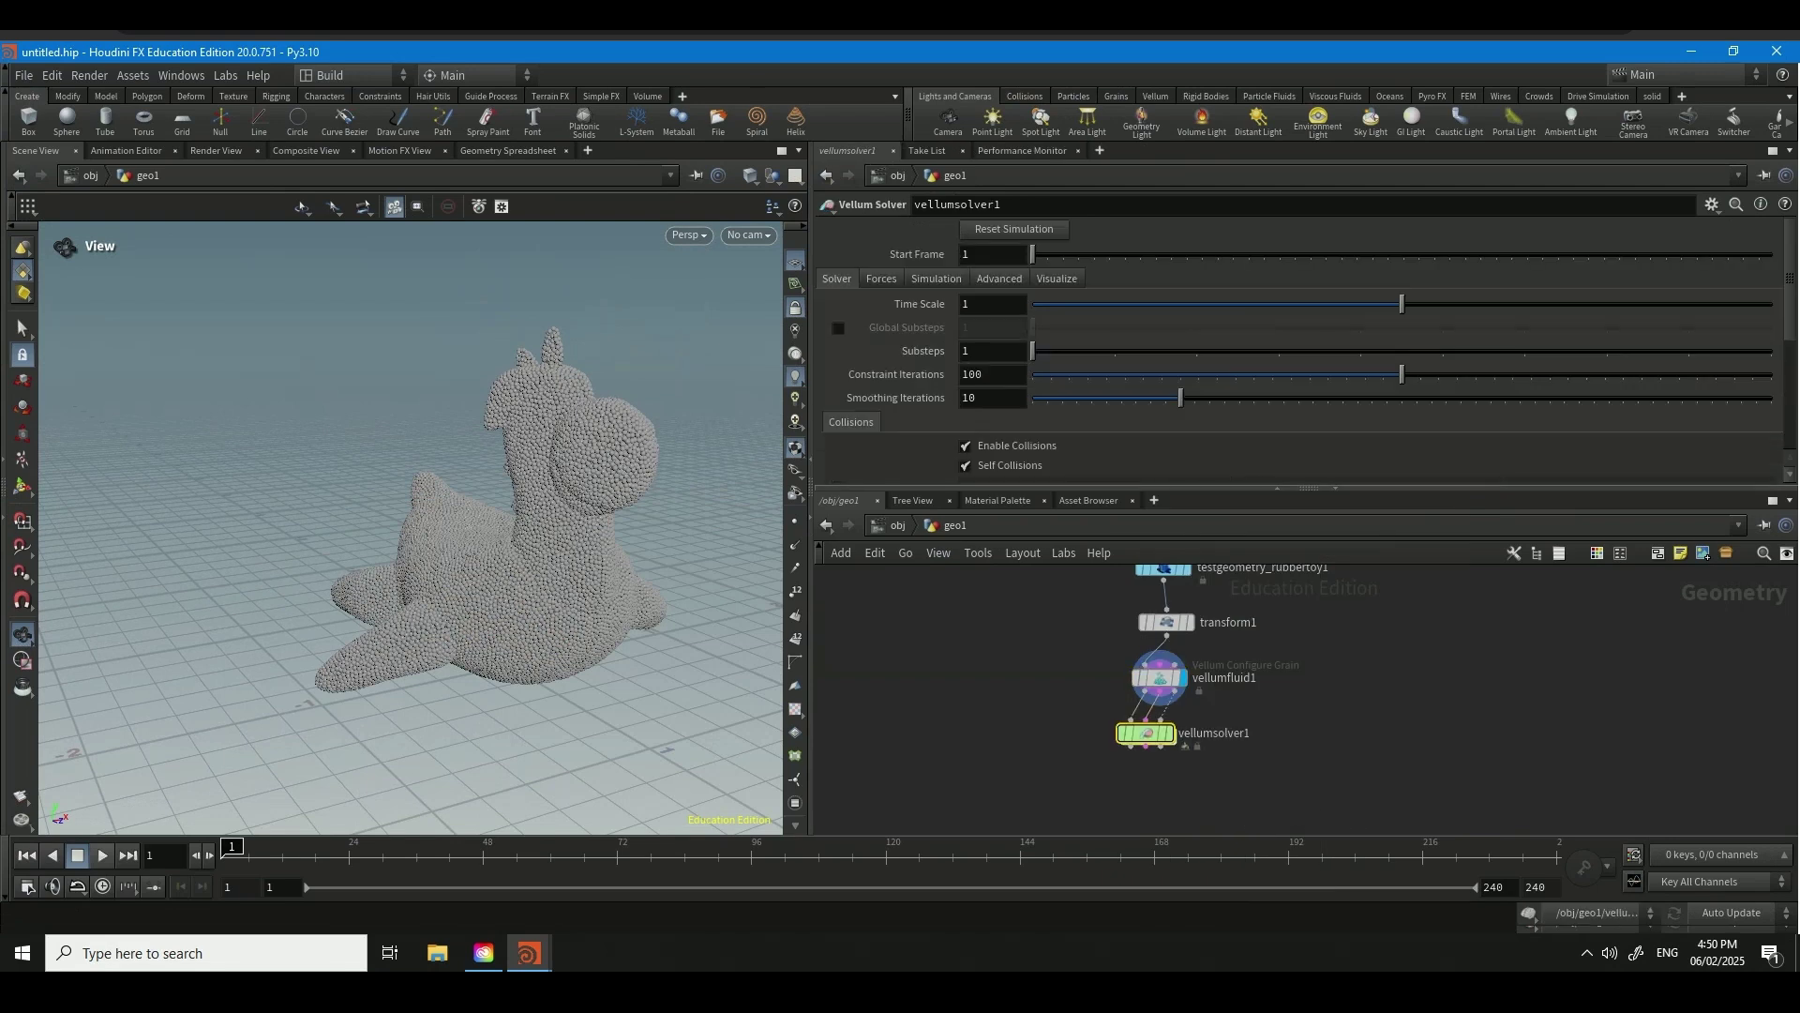
pyautogui.moveTo(1183, 743)
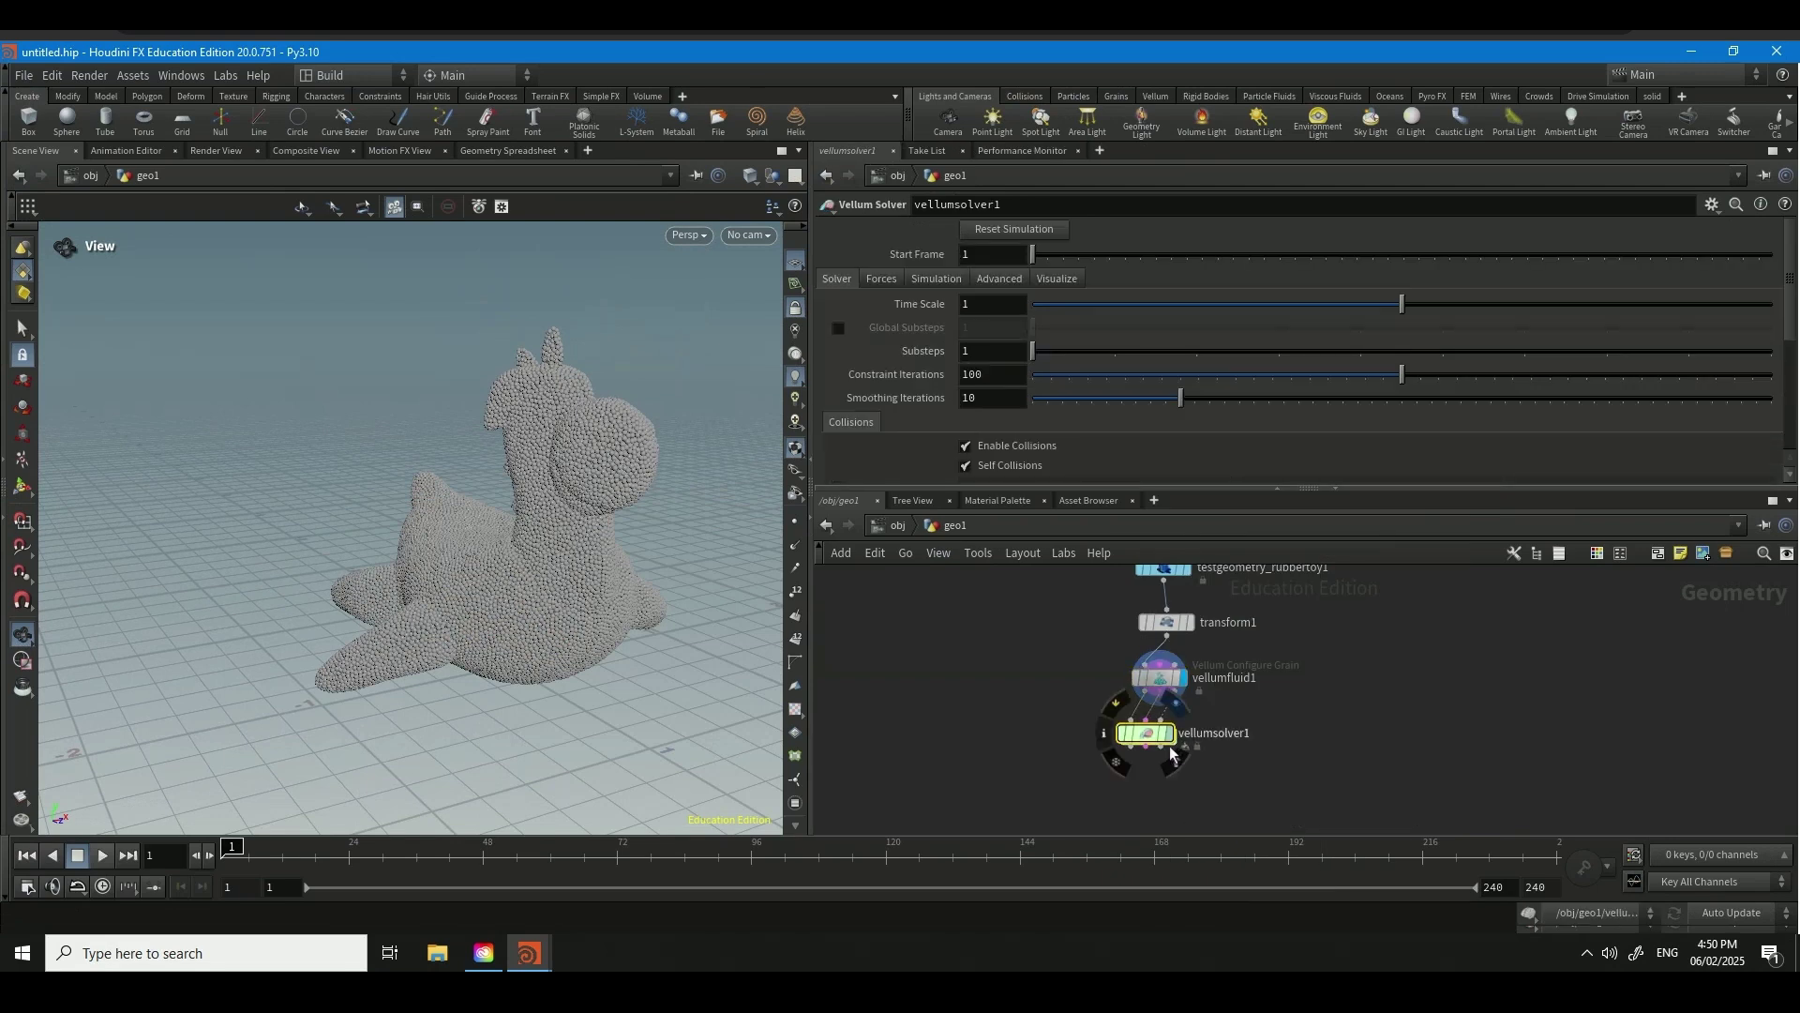
# - Enable the Vellum Solver's ground position at the origin and set its substeps to 5
pyautogui.scroll(-4, 918, 433)
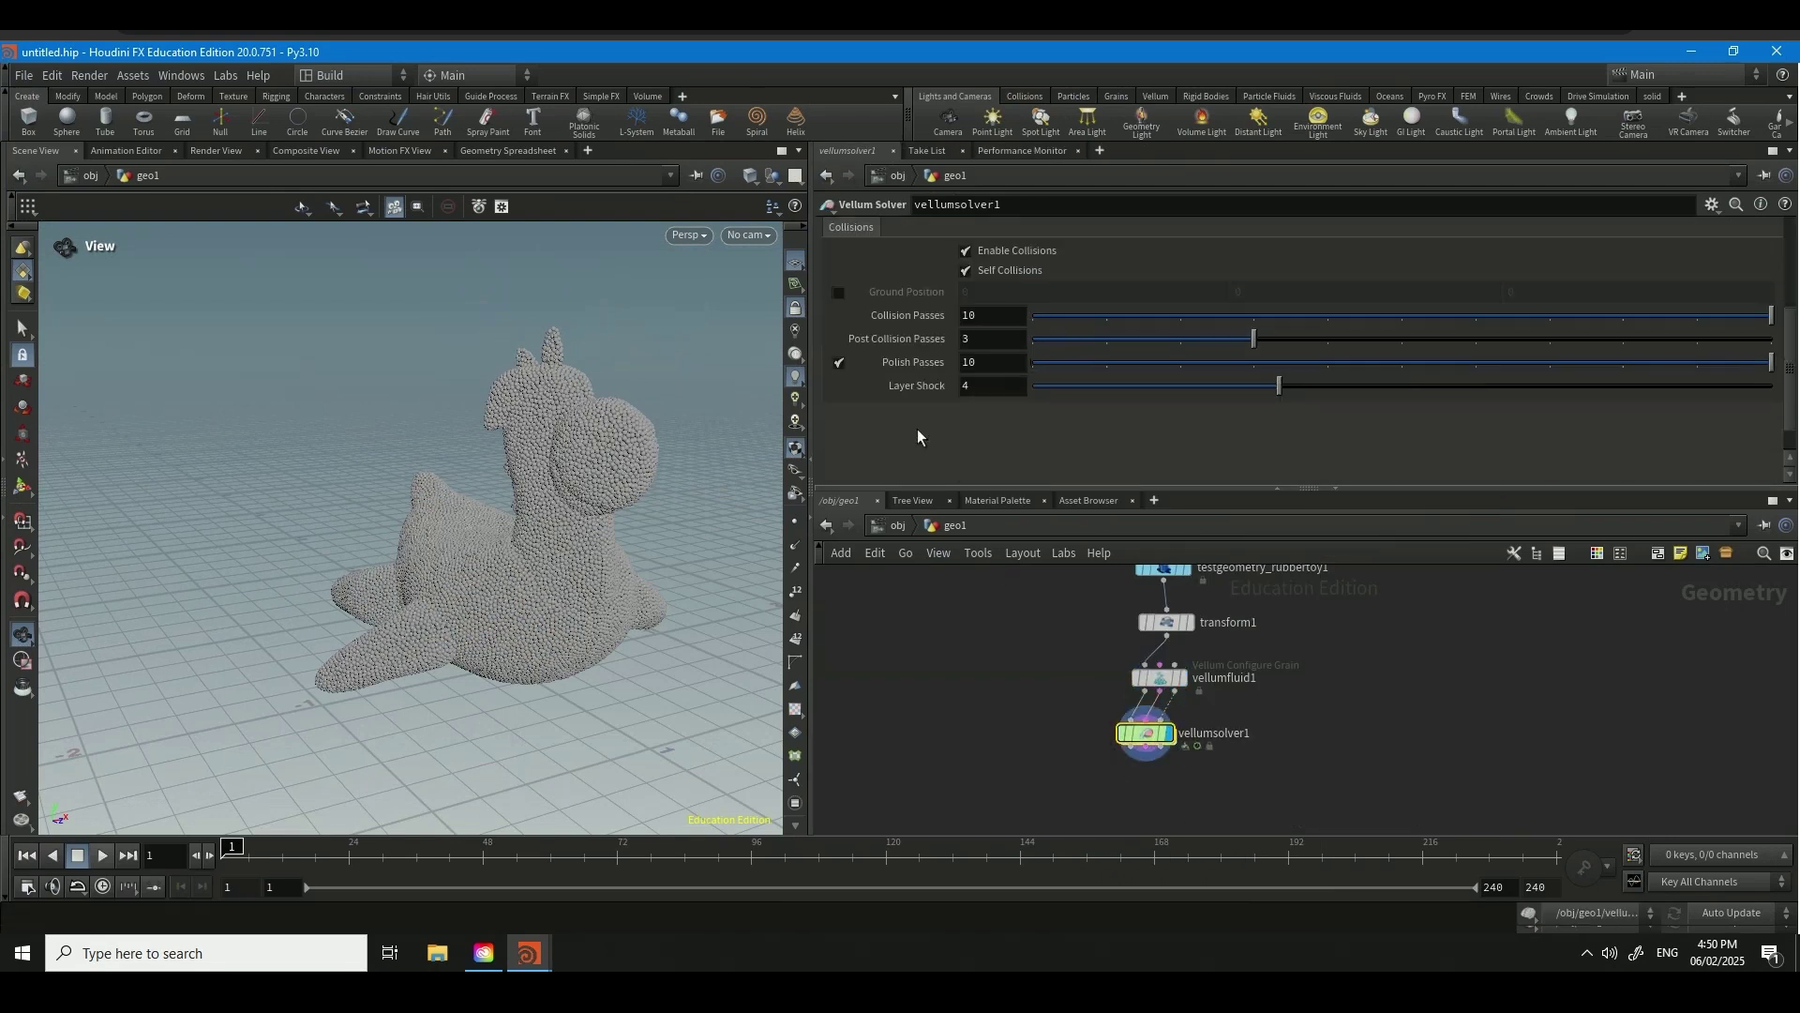
pyautogui.click(839, 291)
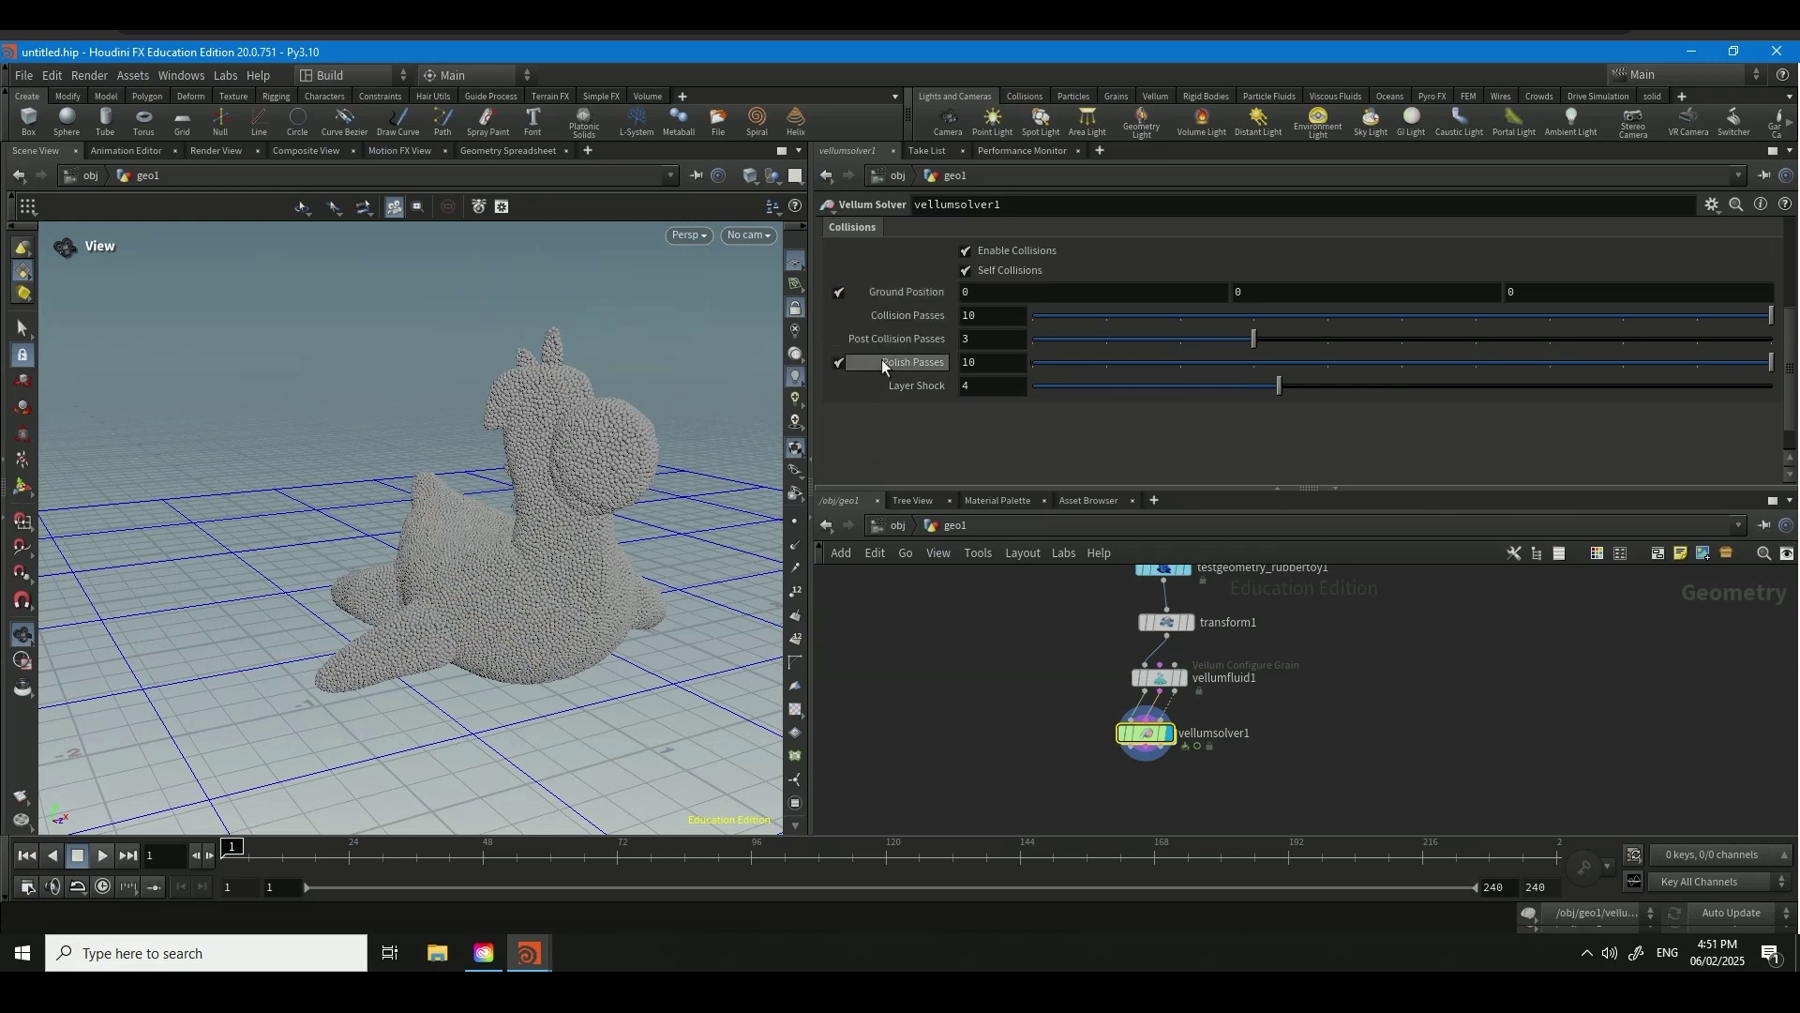
pyautogui.scroll(4, 882, 364)
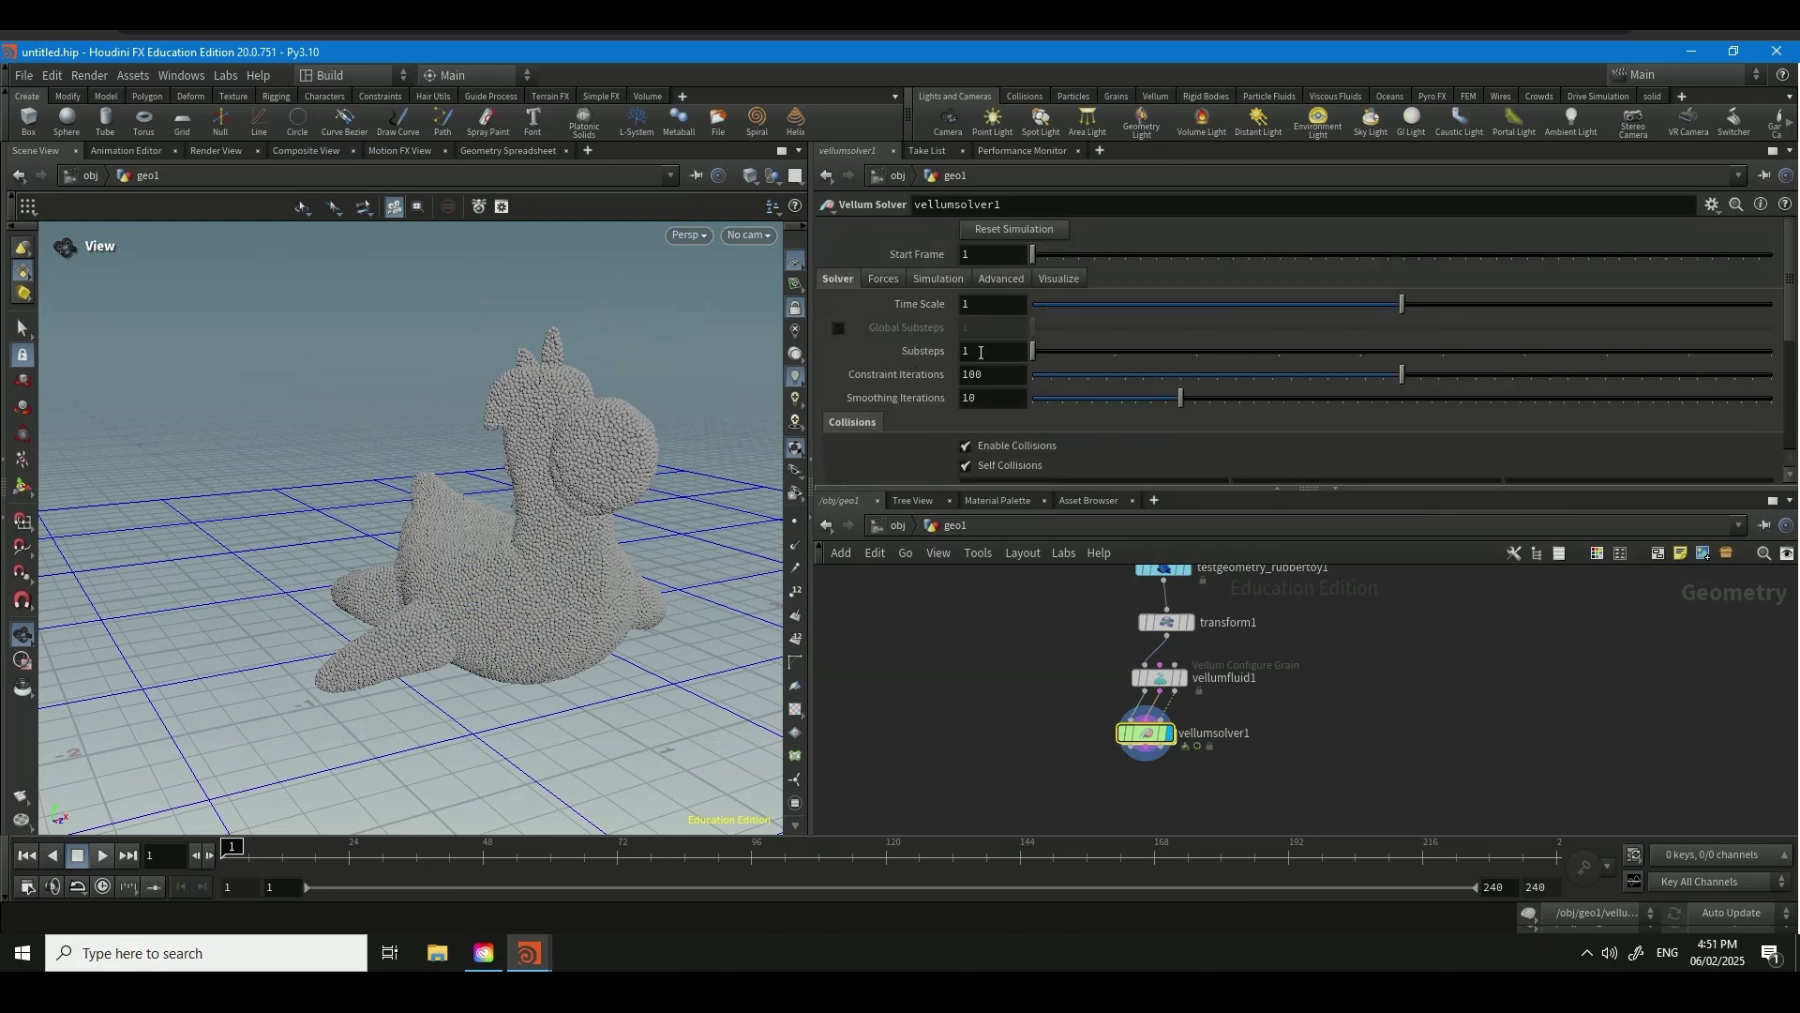
pyautogui.click(981, 352)
pyautogui.write('5')
pyautogui.press('Return')
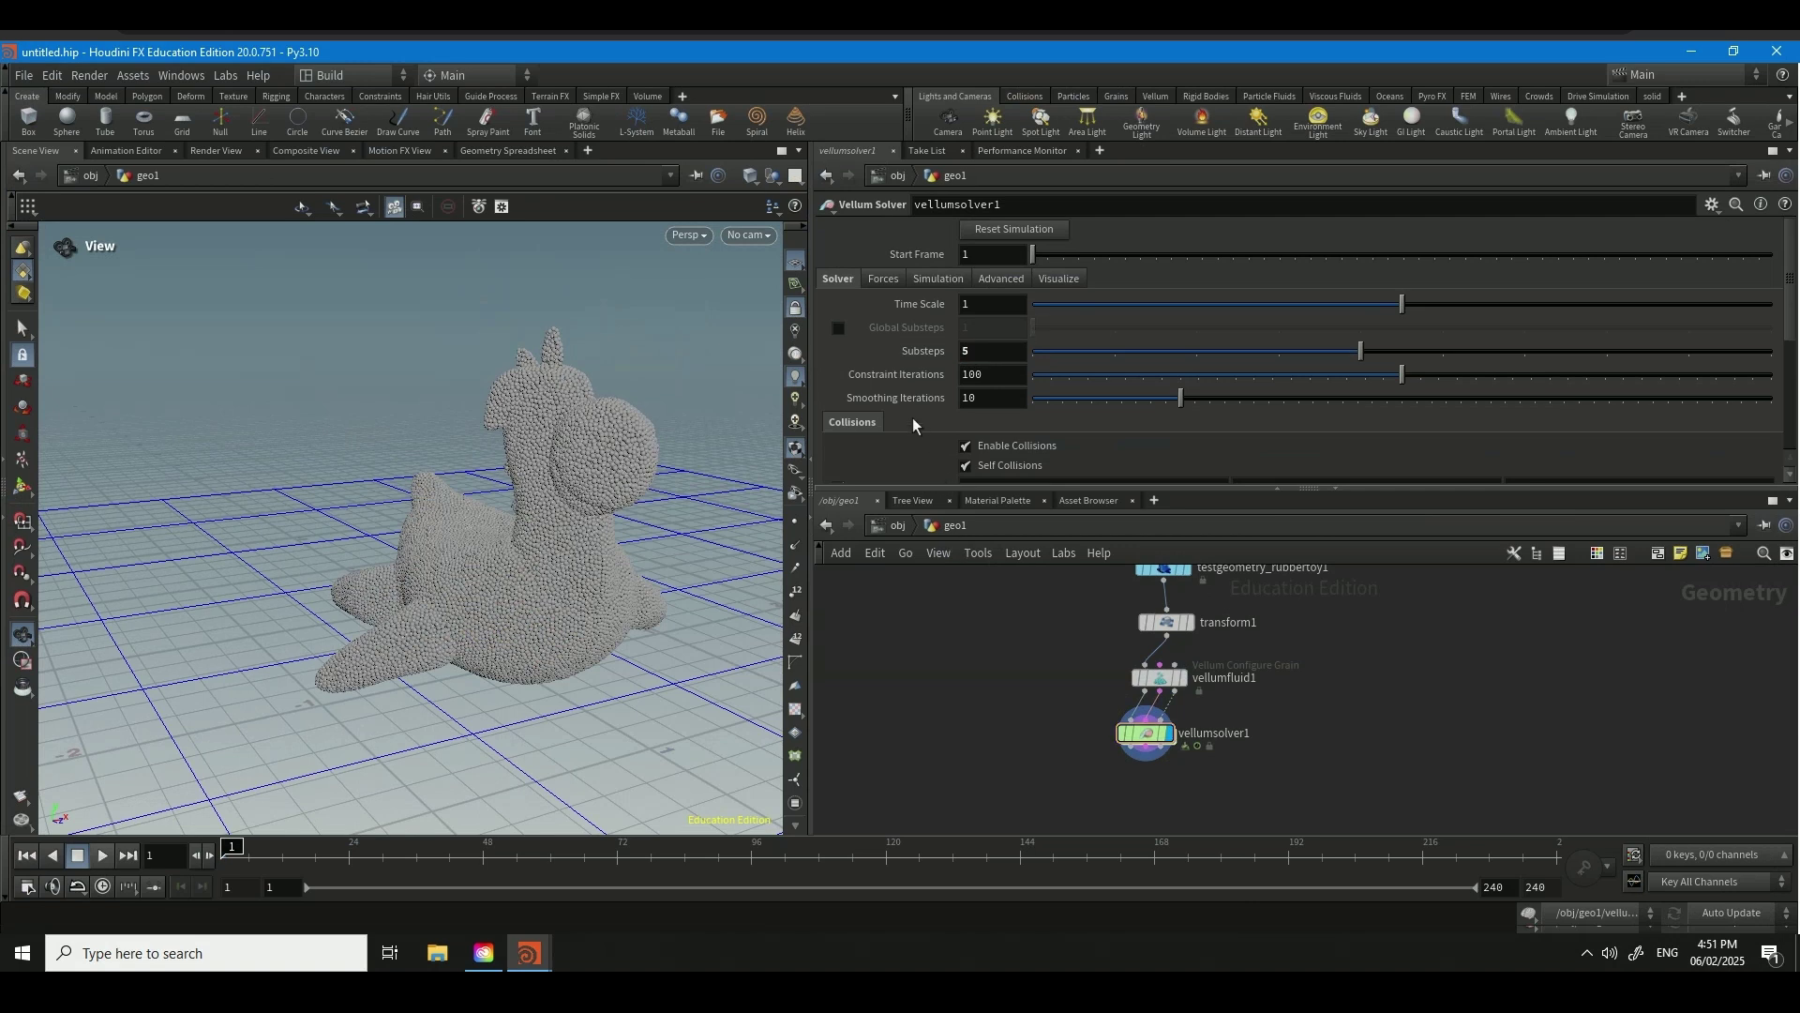
# - Set the Vellum Solver's constraint iterations to 20 and smoothing iterations to 50
pyautogui.scroll(-1, 902, 397)
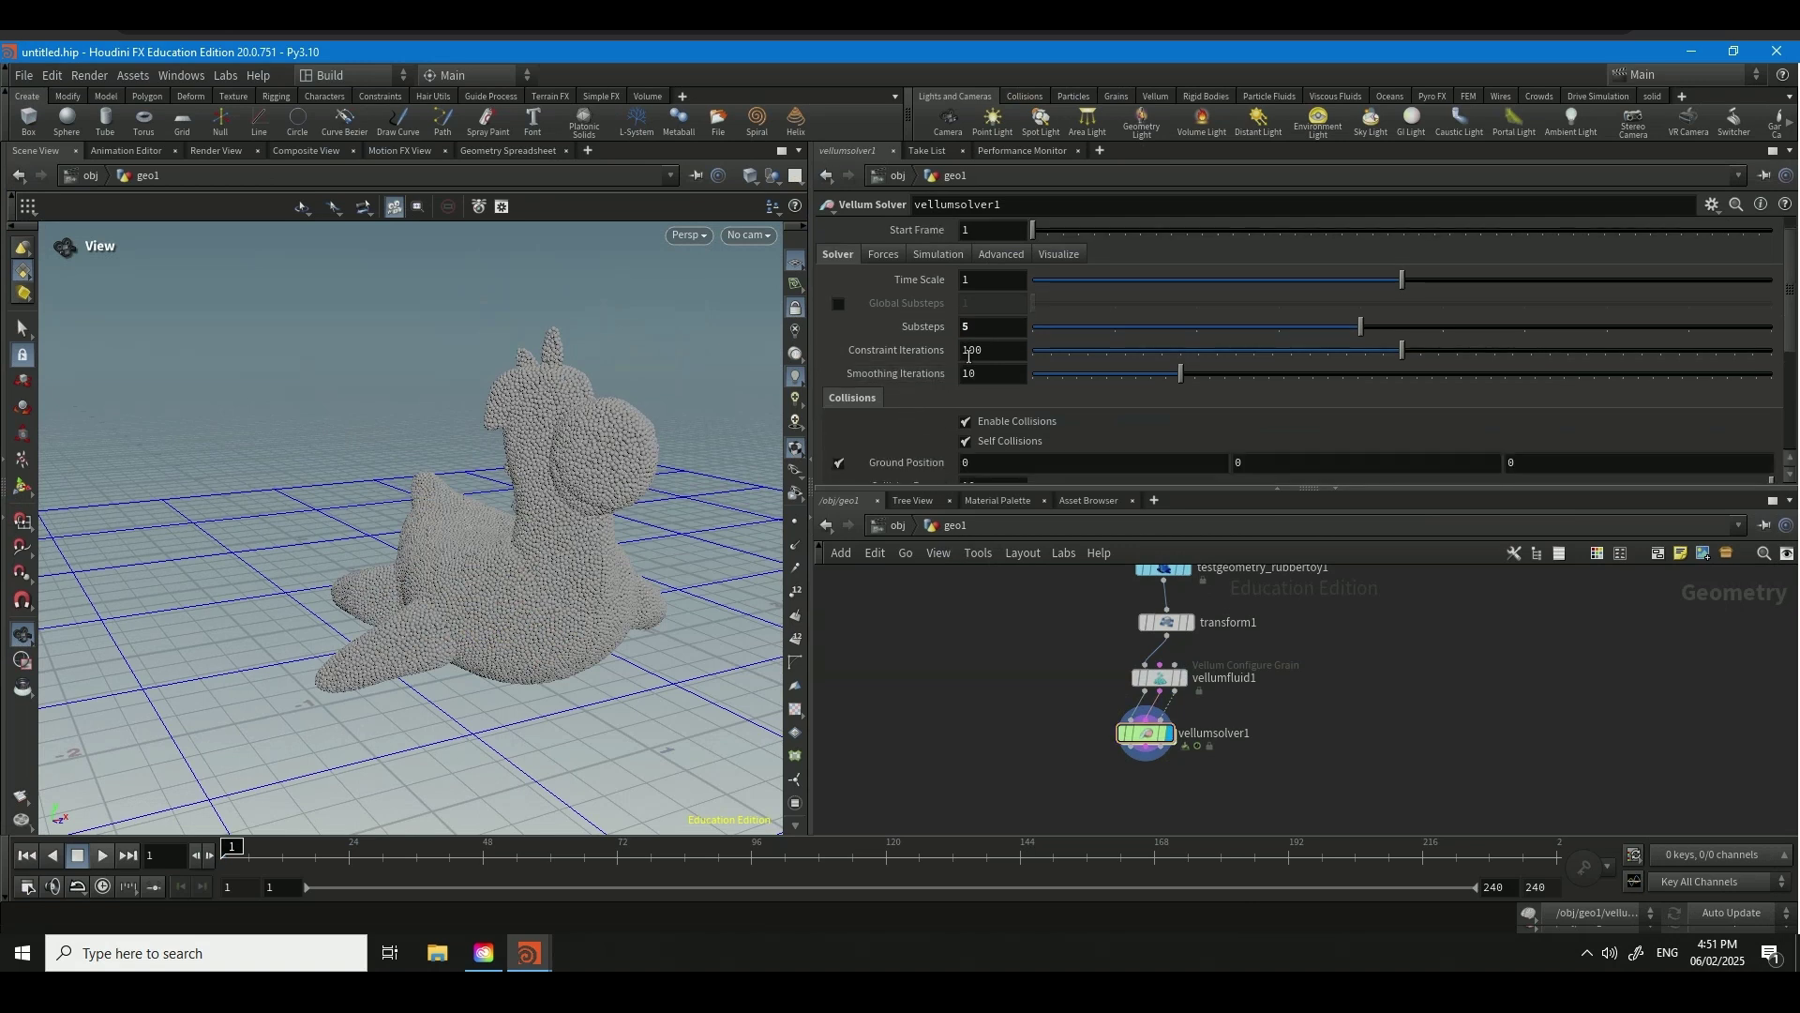
pyautogui.click(998, 354)
pyautogui.write('20')
pyautogui.click(993, 378)
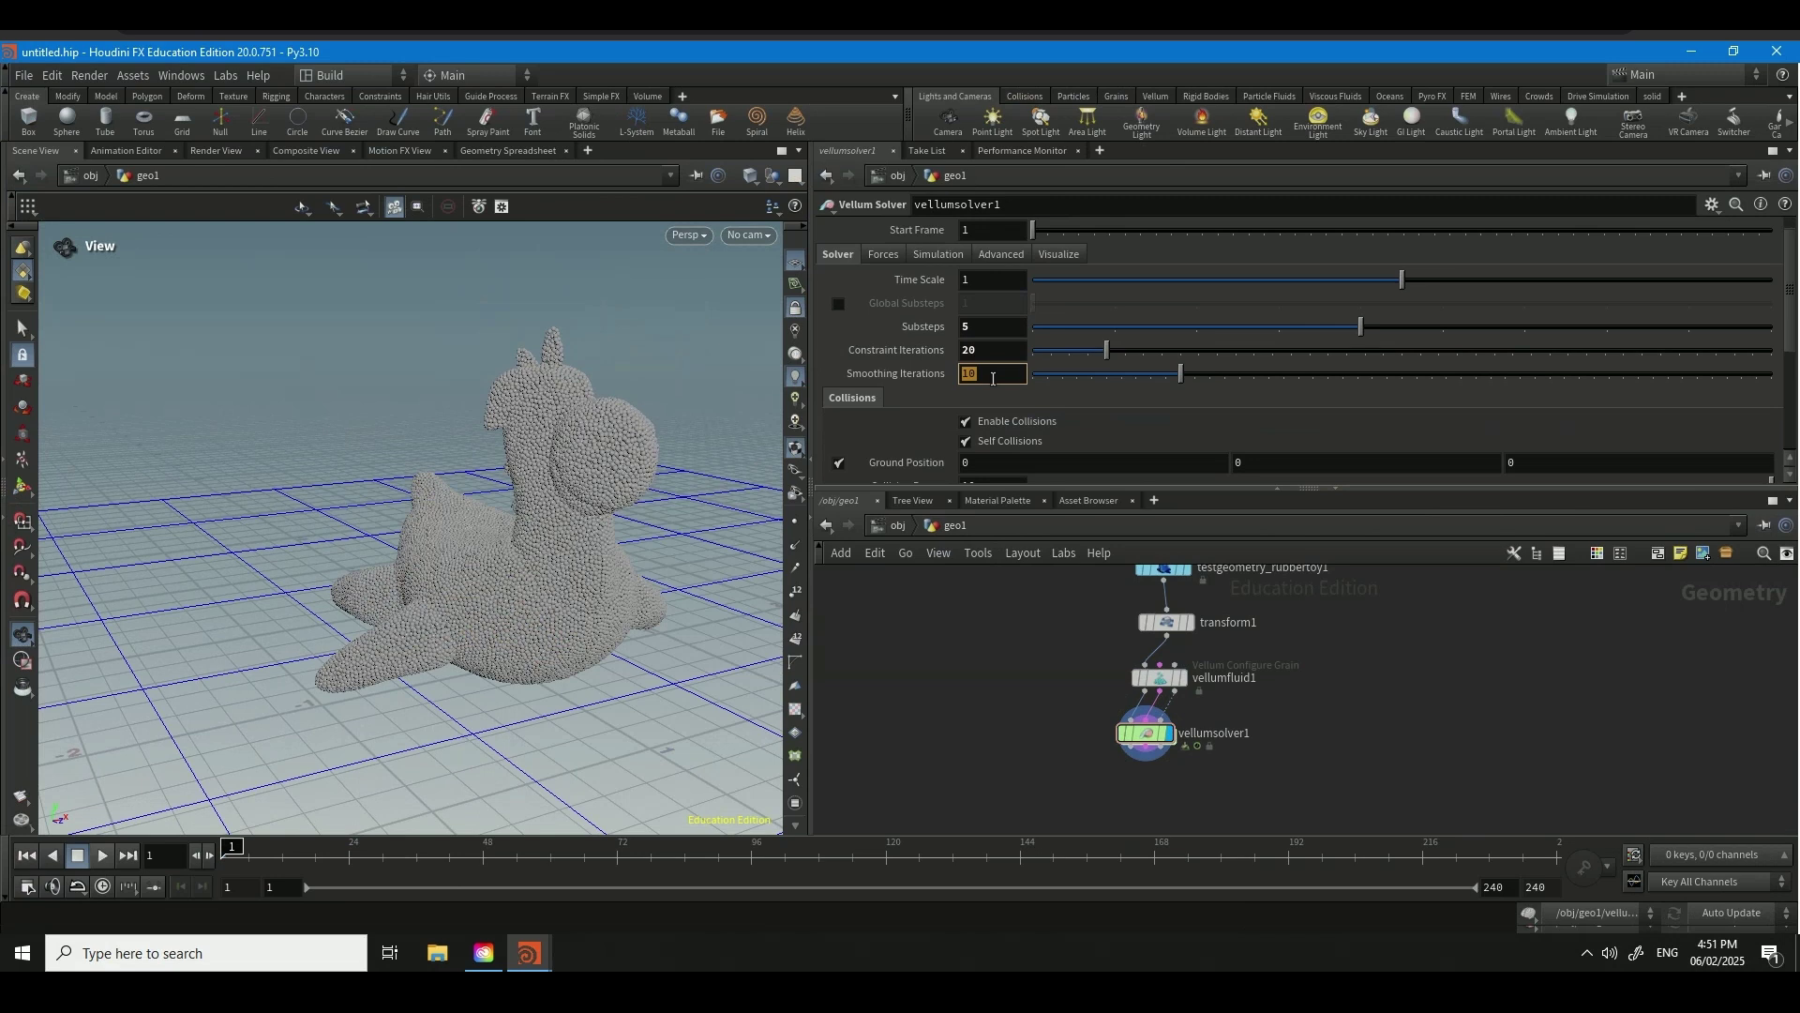
pyautogui.write('50')
pyautogui.press('Return')
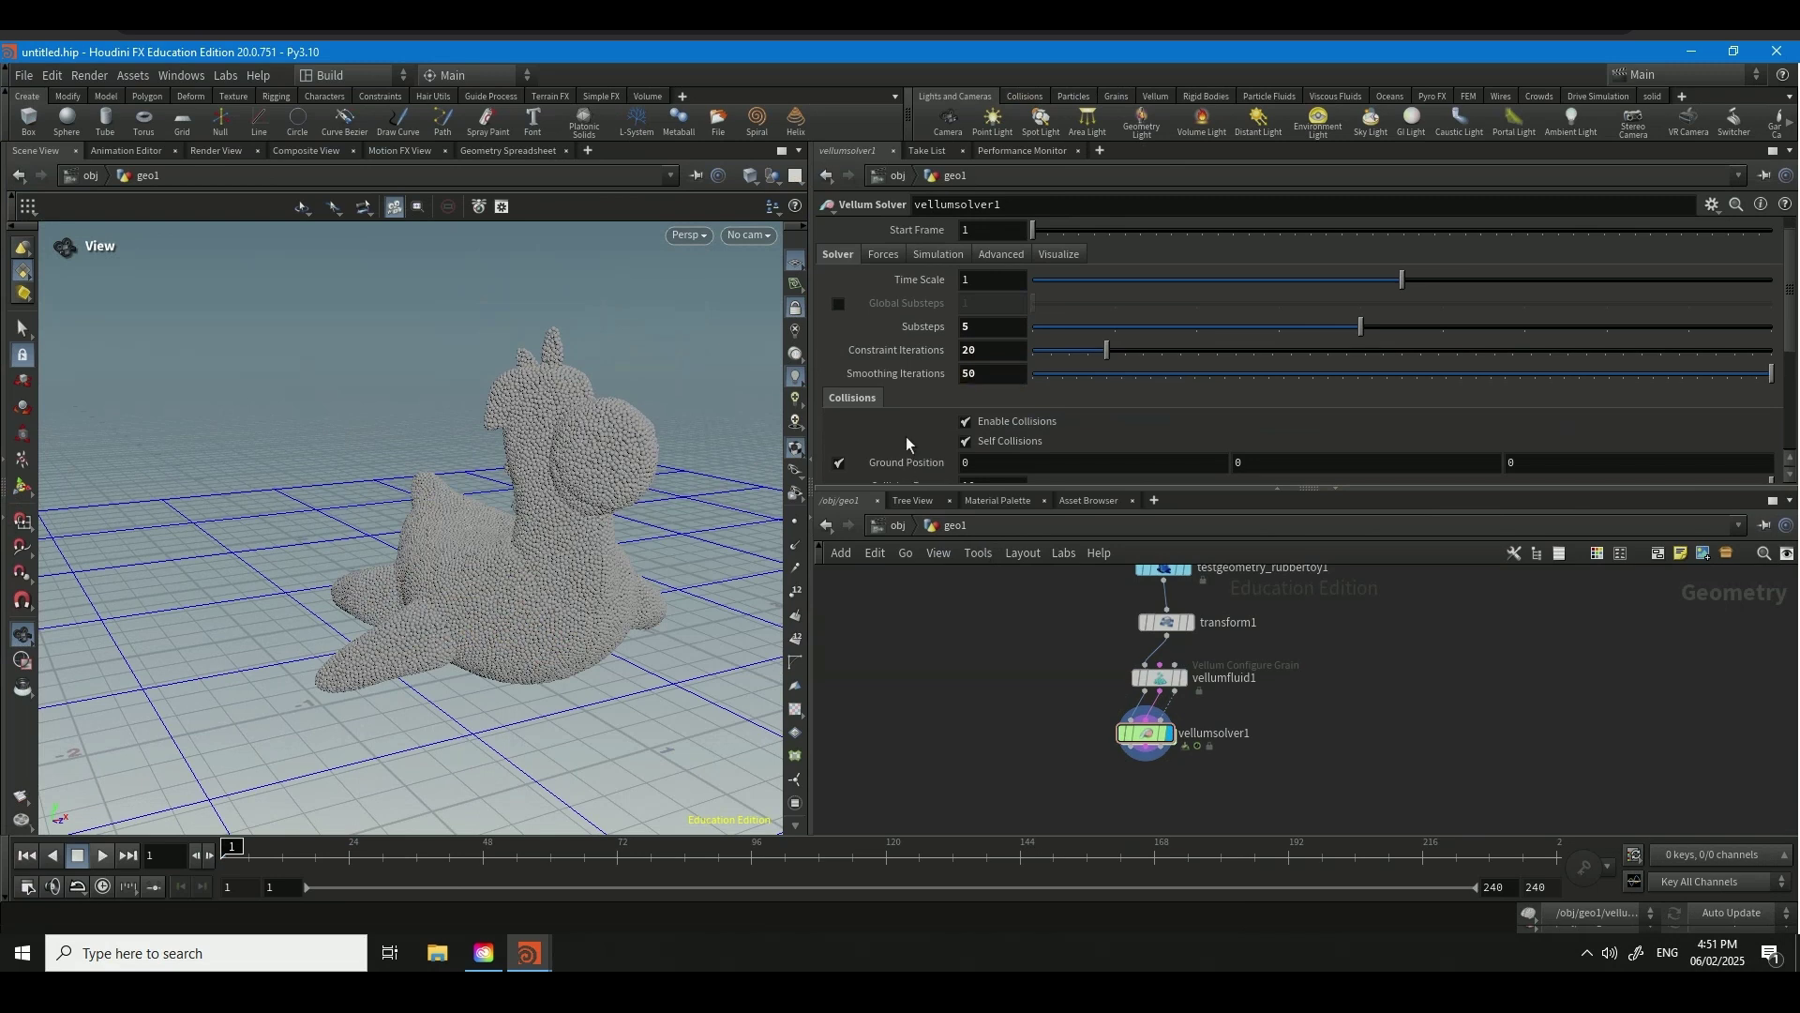
# - Enable global substeps on the Vellum Solver and set them to 5
pyautogui.click(840, 304)
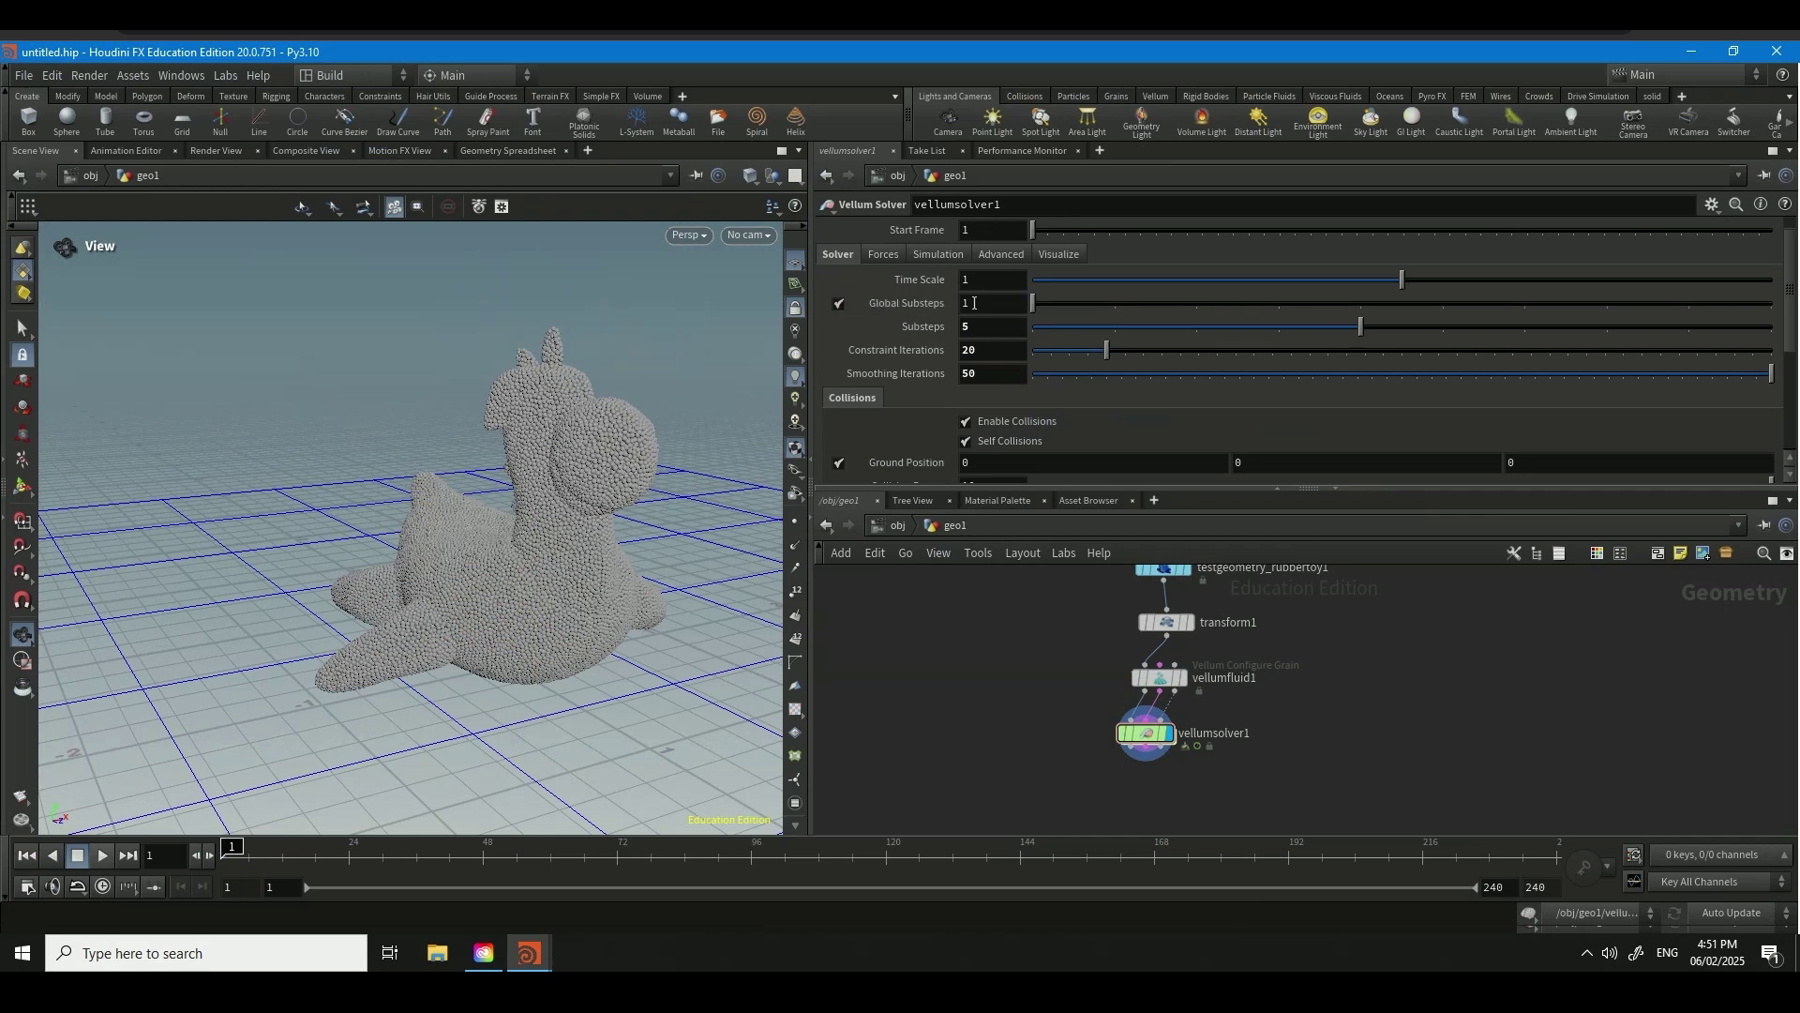
pyautogui.click(976, 302)
pyautogui.write('5')
pyautogui.press('Return')
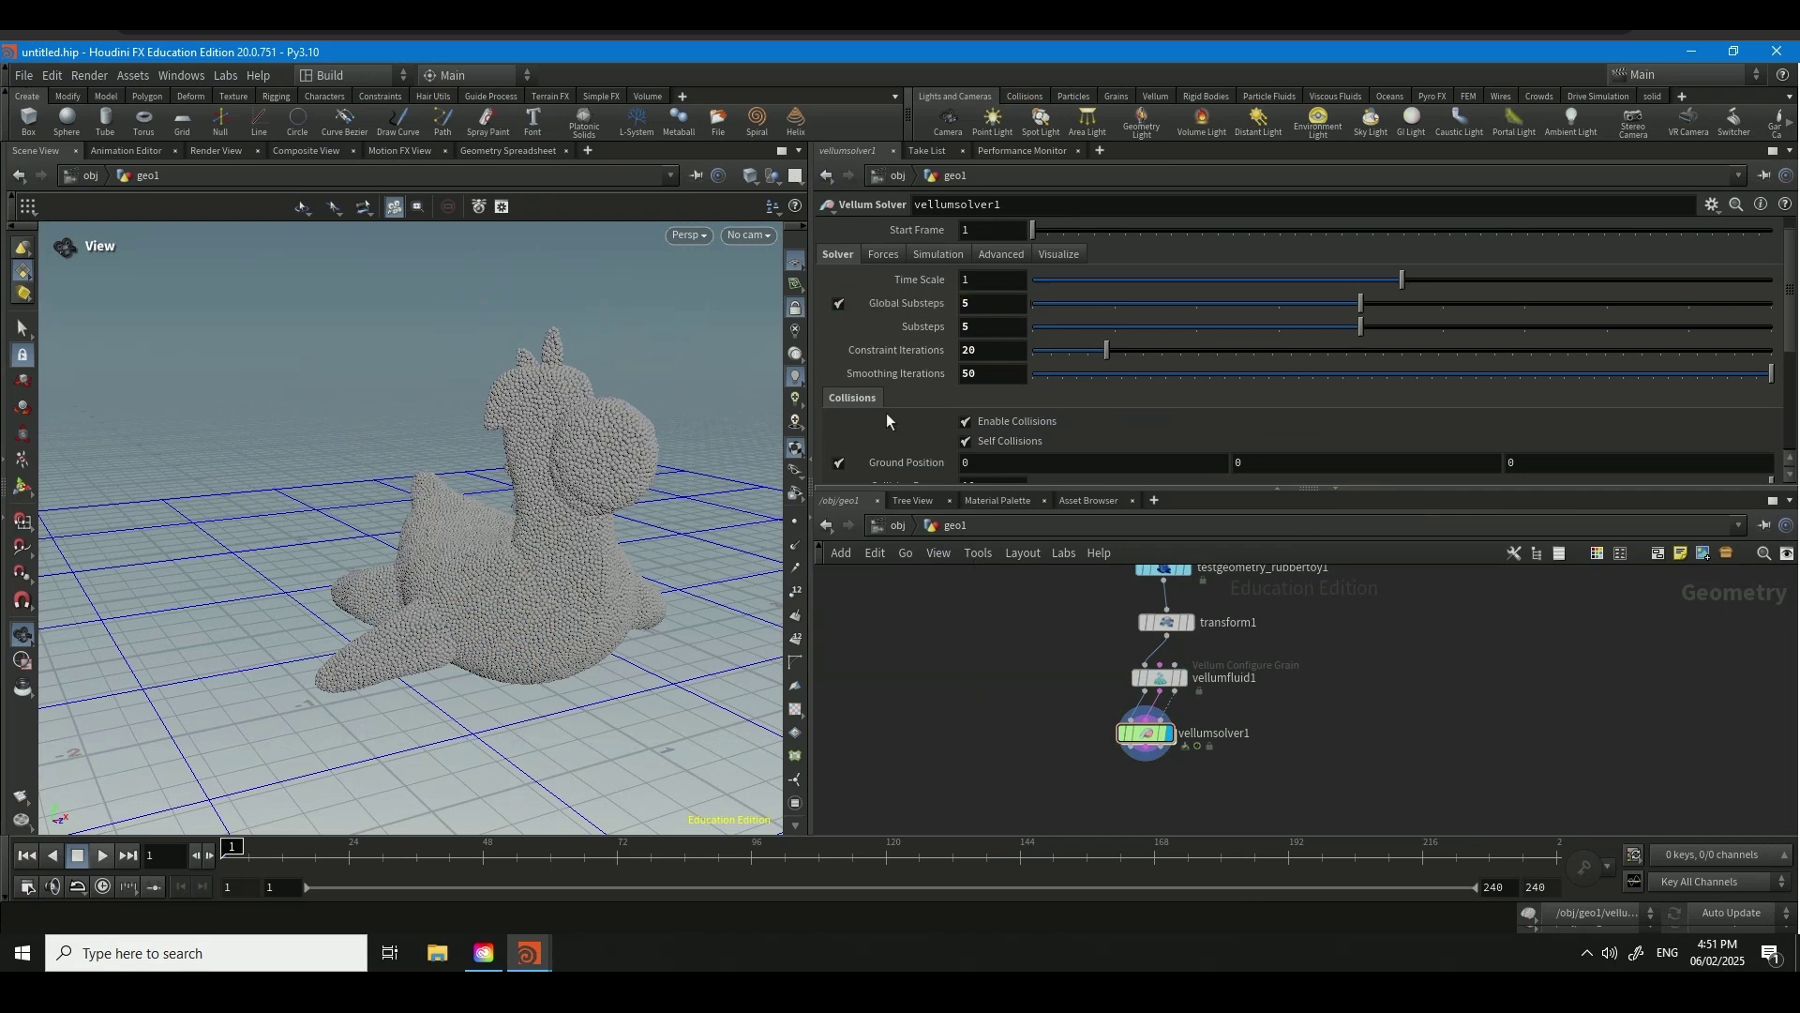
# - Set the Vellum Solver's polish passes, post collision passes and collision passes to 50 each
pyautogui.scroll(-3, 917, 374)
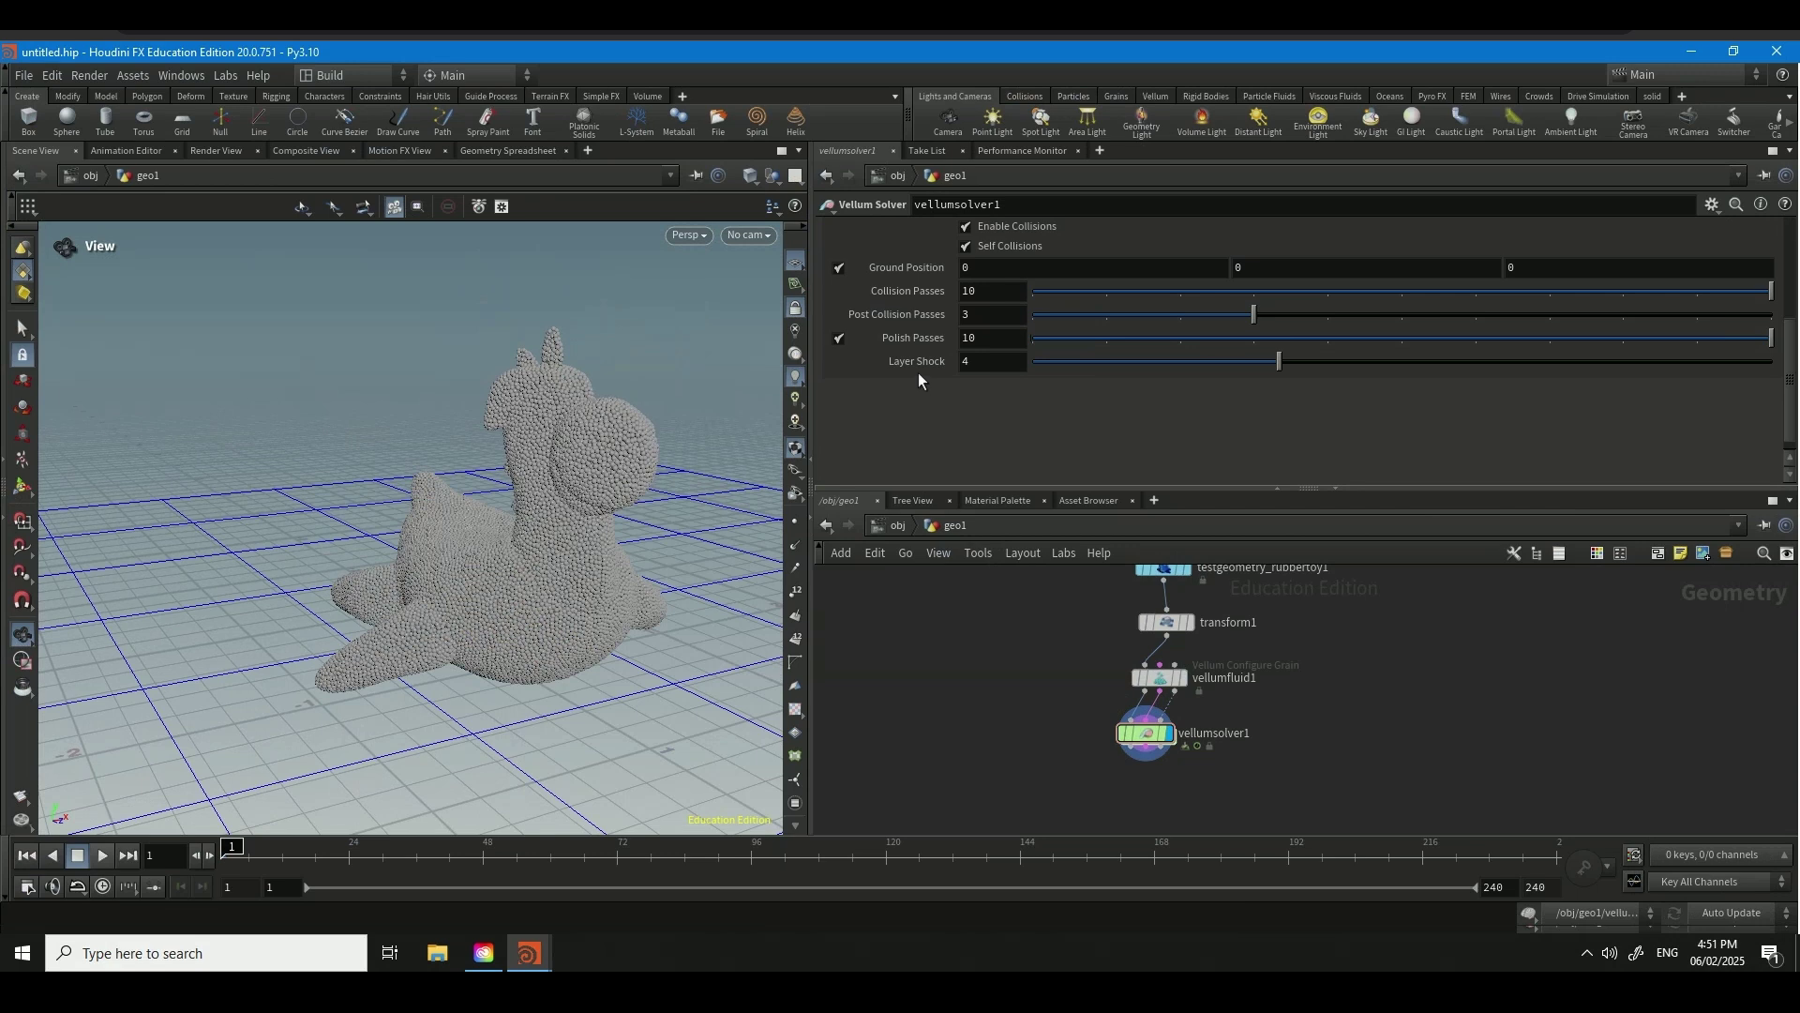
pyautogui.click(975, 337)
pyautogui.write('50')
pyautogui.press('Return')
pyautogui.click(974, 314)
pyautogui.write('50')
pyautogui.press('Return')
pyautogui.click(978, 293)
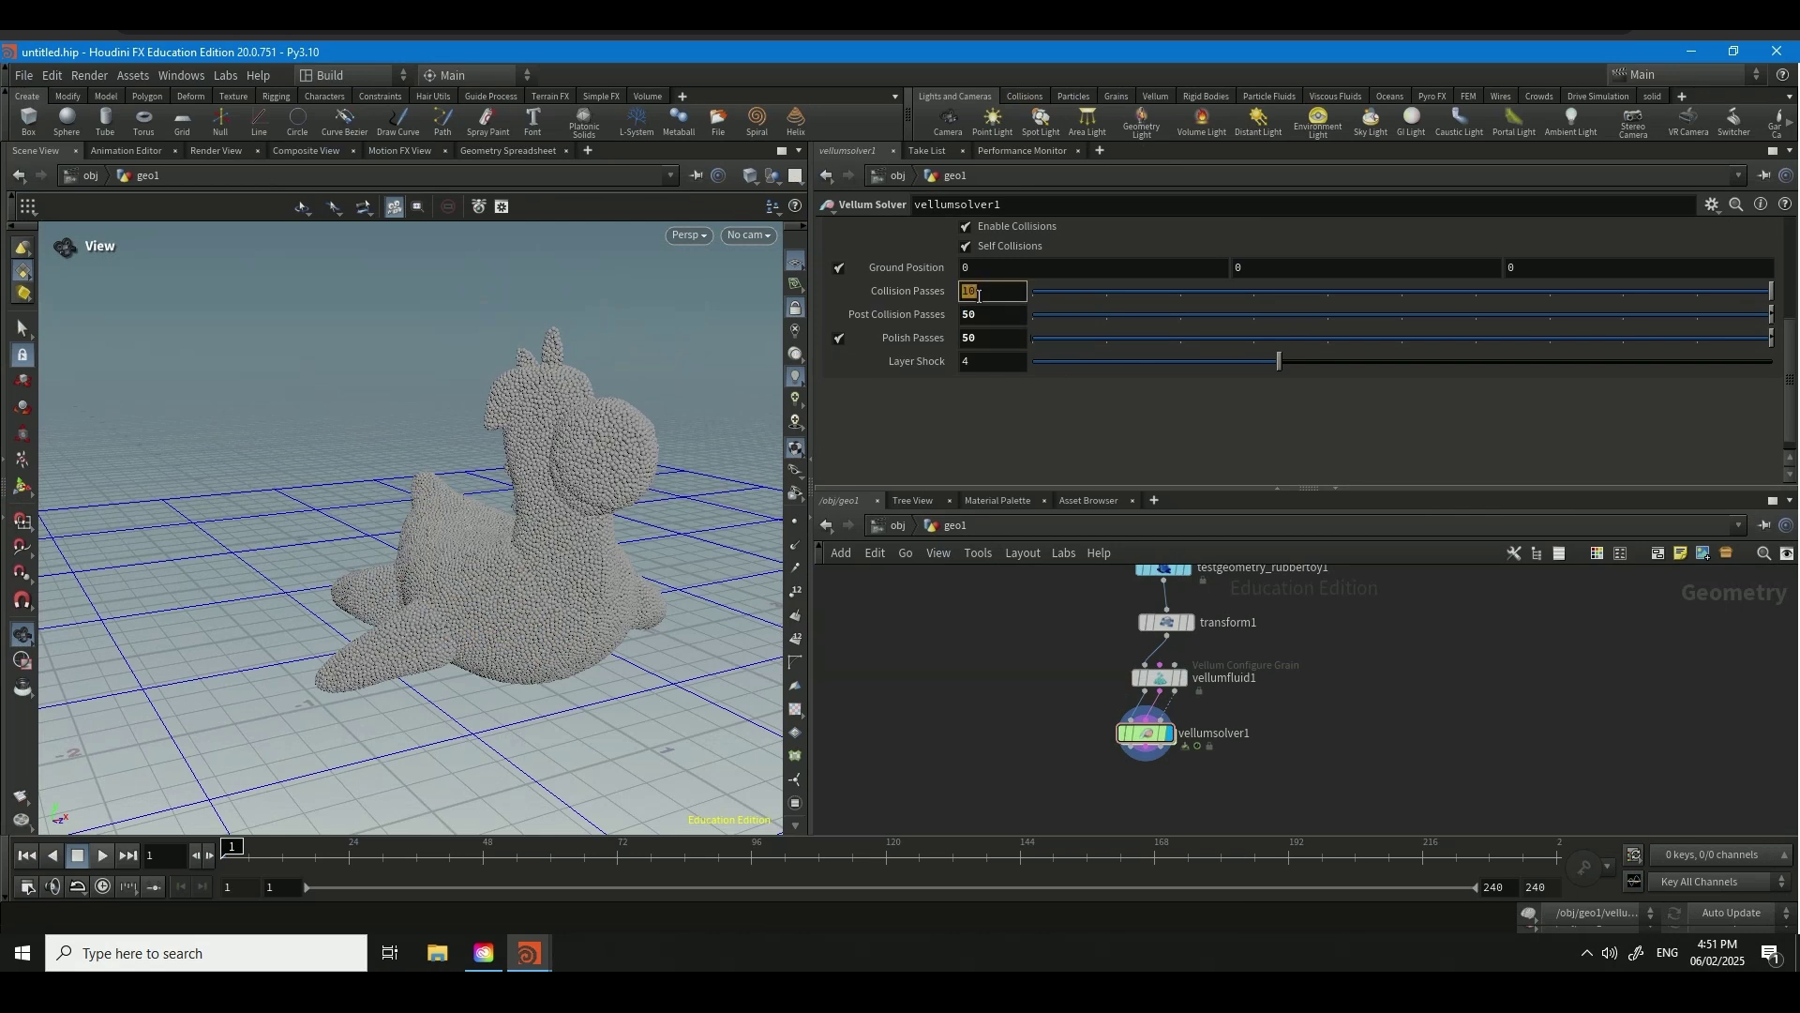
pyautogui.write('50')
pyautogui.press('Return')
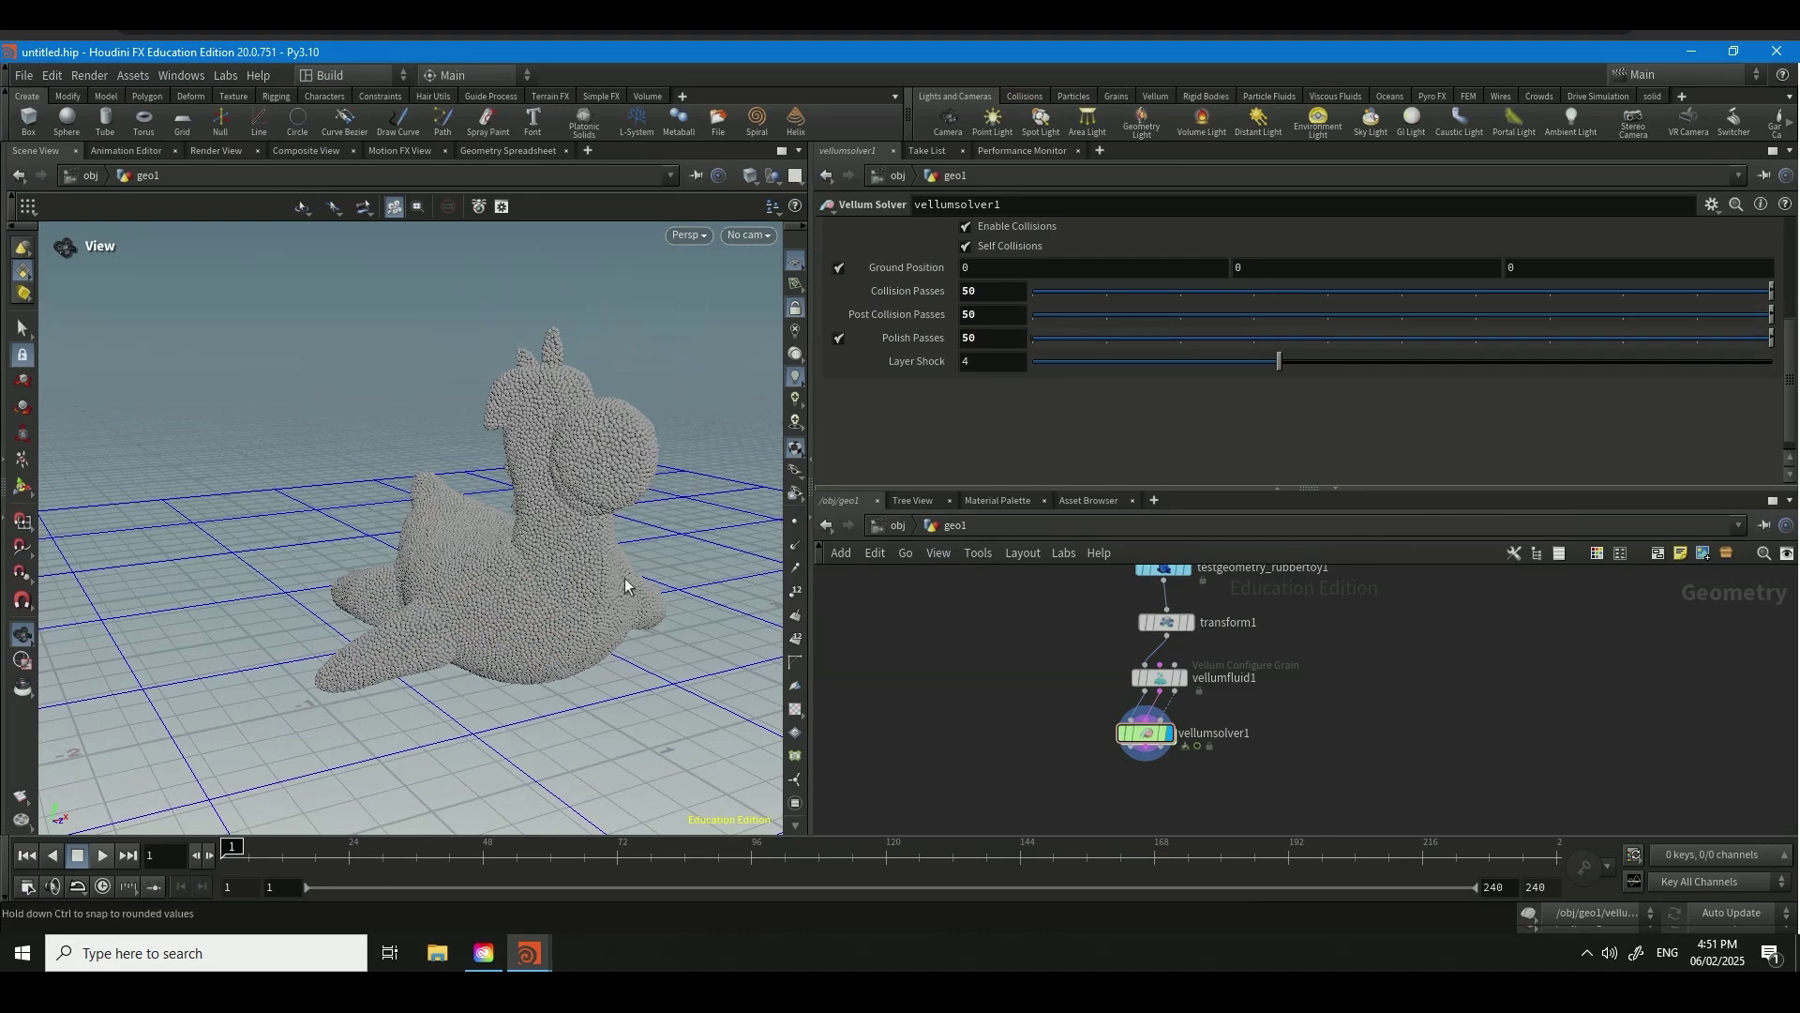
# - Add a Point Deform node to the network below the Vellum Solver
pyautogui.moveTo(547, 705); pyautogui.dragTo(532, 574)
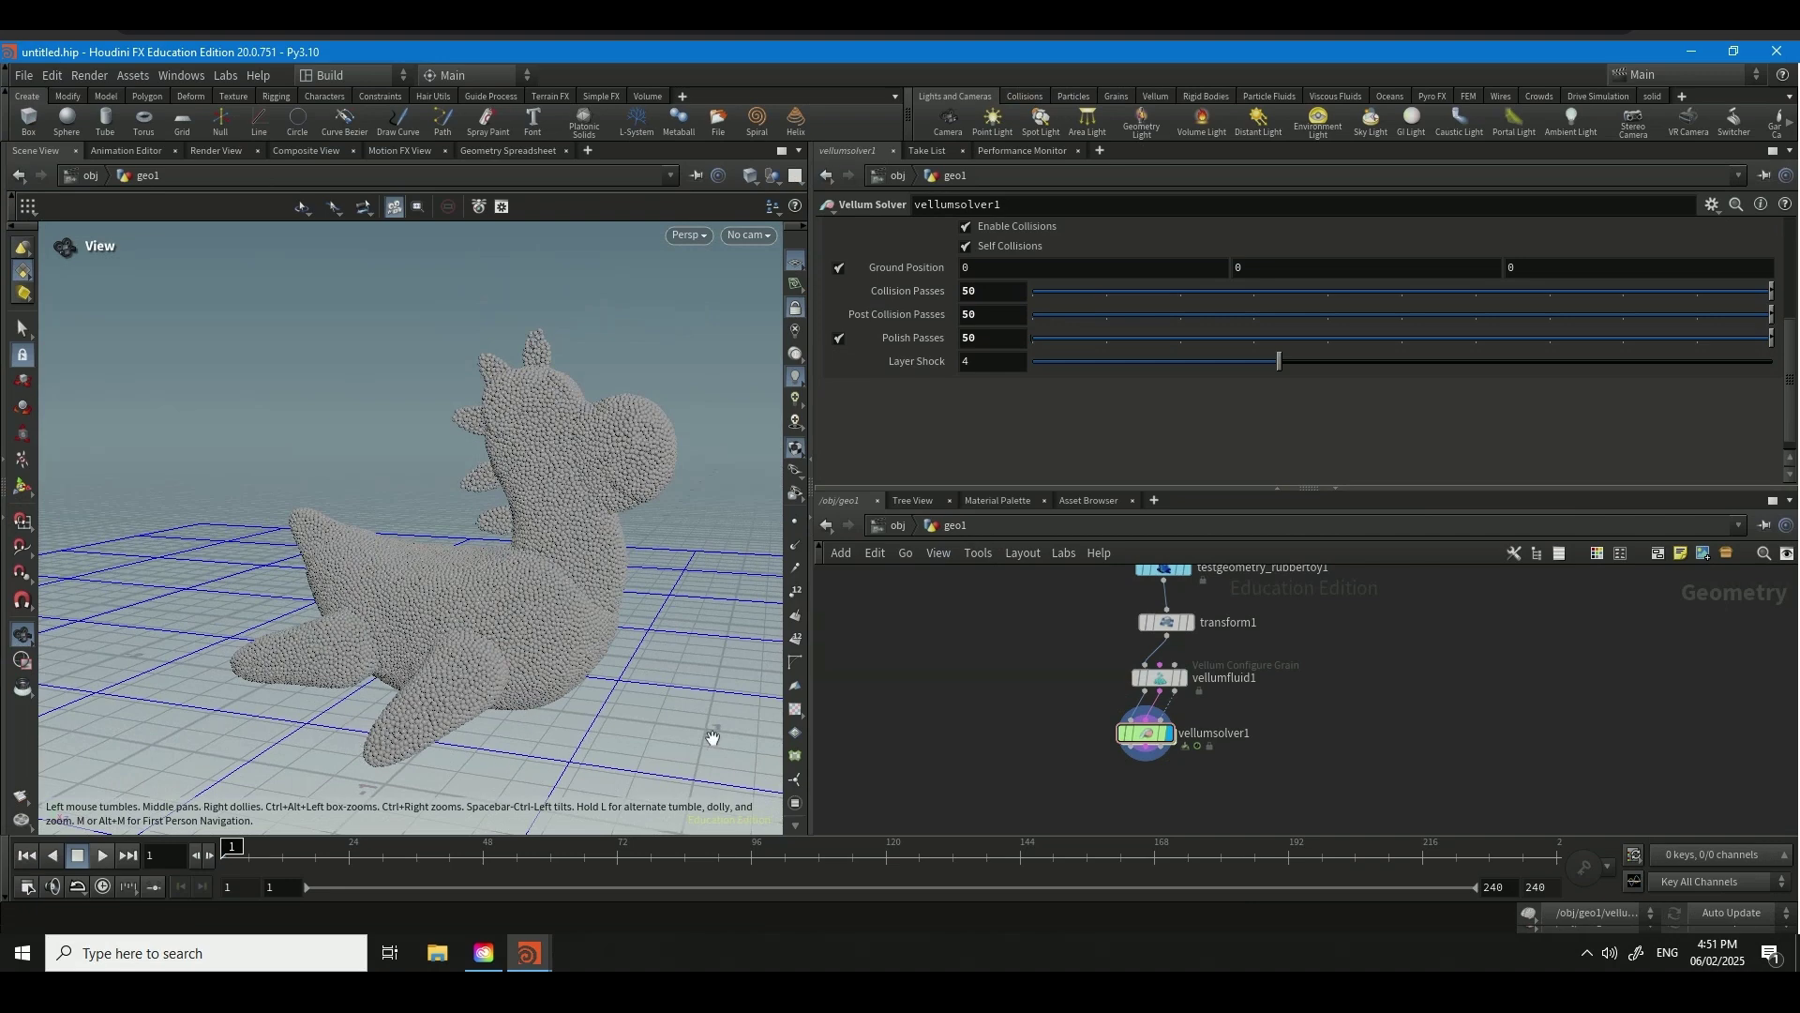
pyautogui.moveTo(707, 735); pyautogui.dragTo(533, 576)
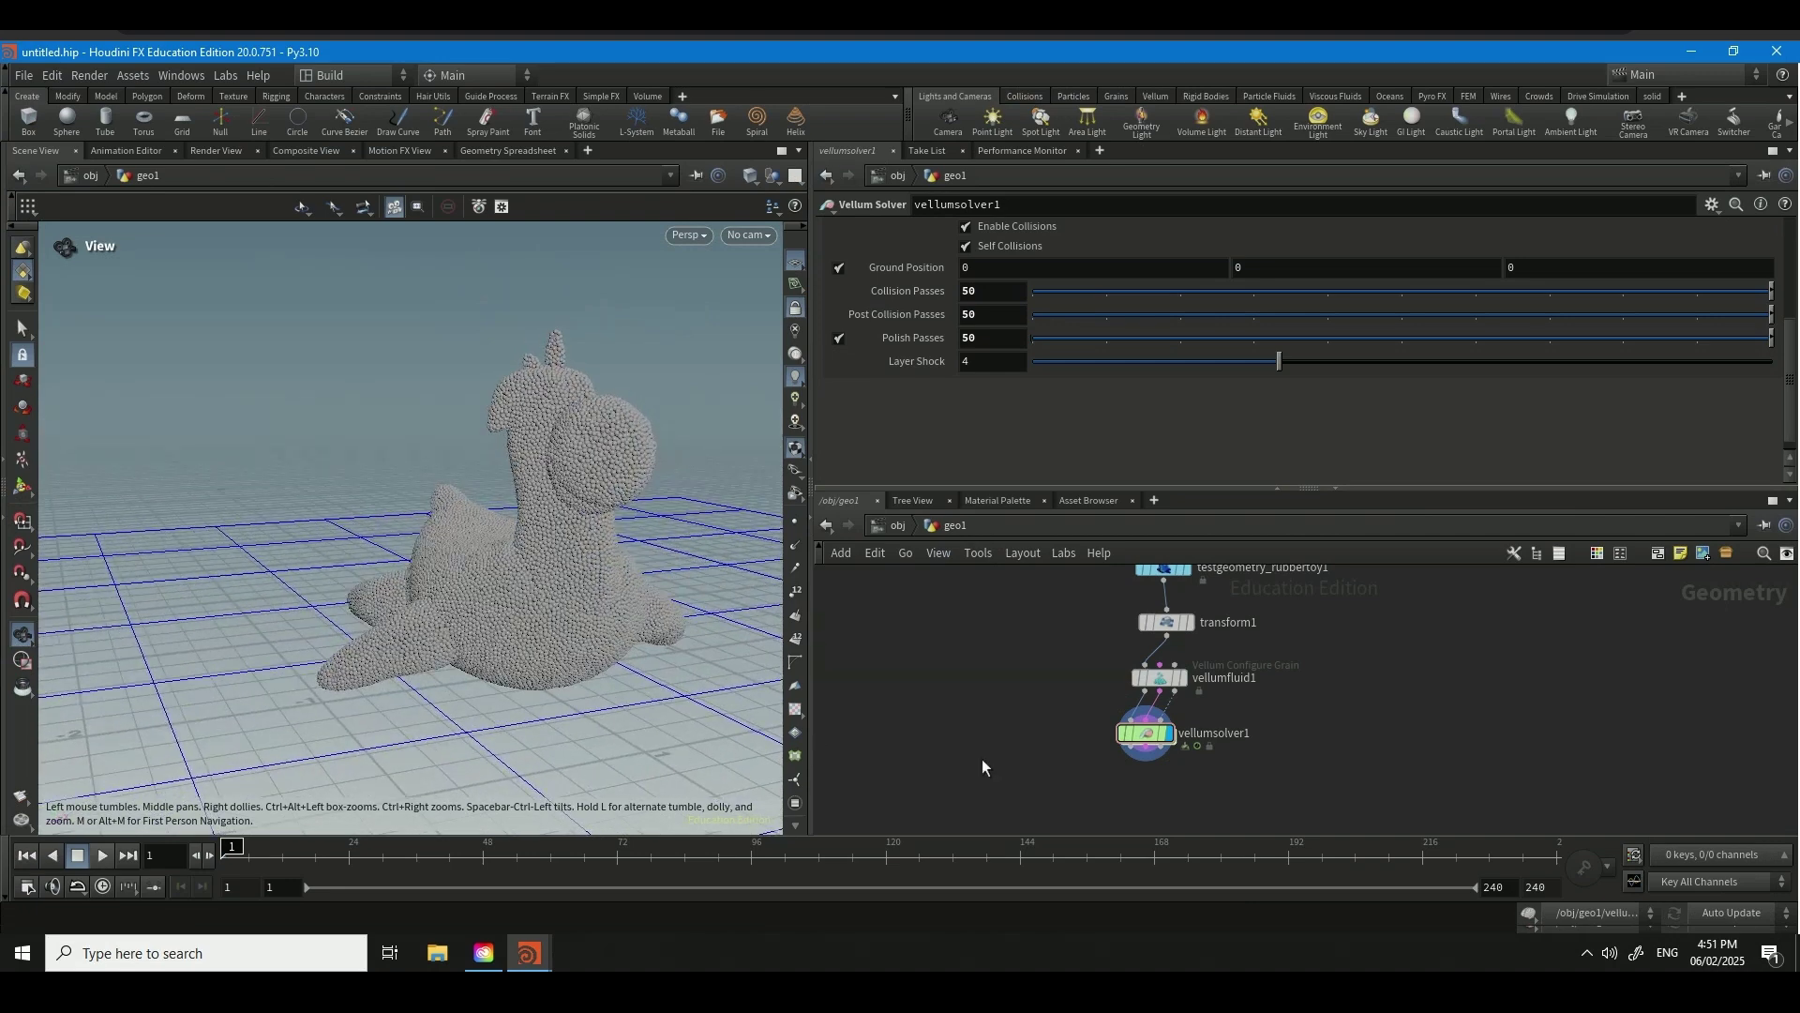
pyautogui.moveTo(980, 757); pyautogui.dragTo(981, 693, button='middle')
pyautogui.click(1131, 684)
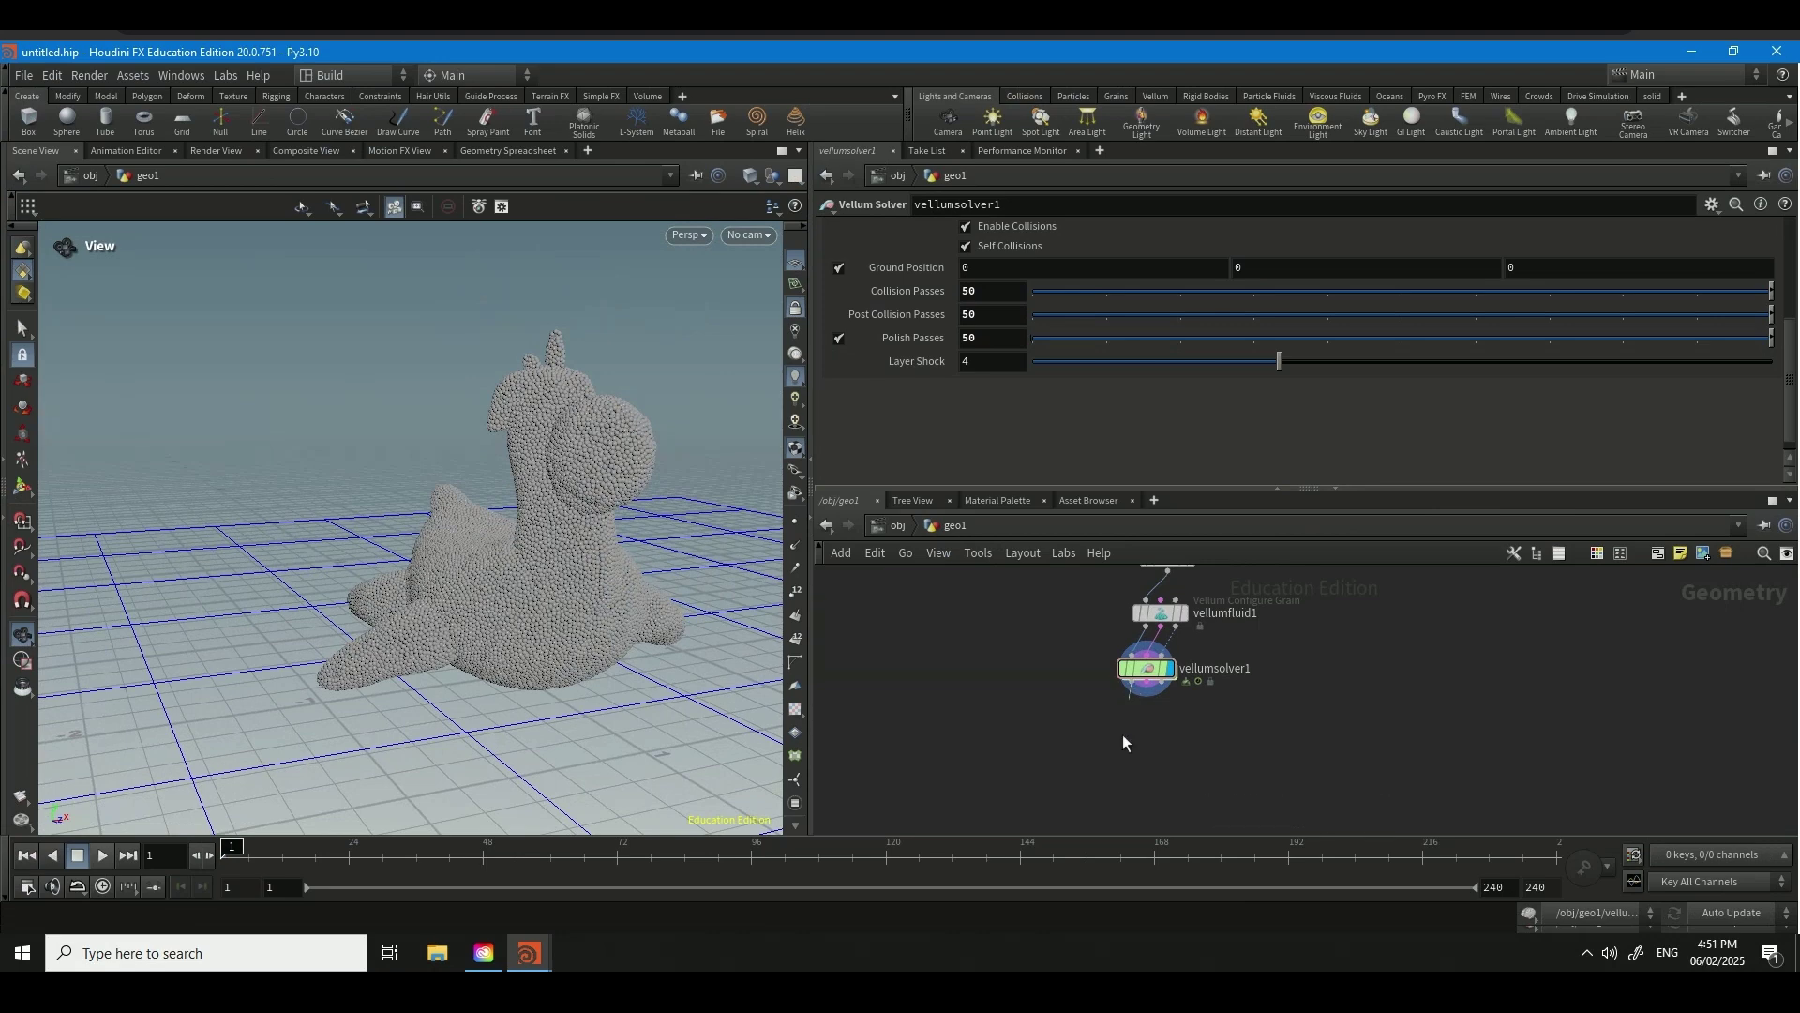
pyautogui.click(1123, 734)
pyautogui.press('Tab')
pyautogui.write('point')
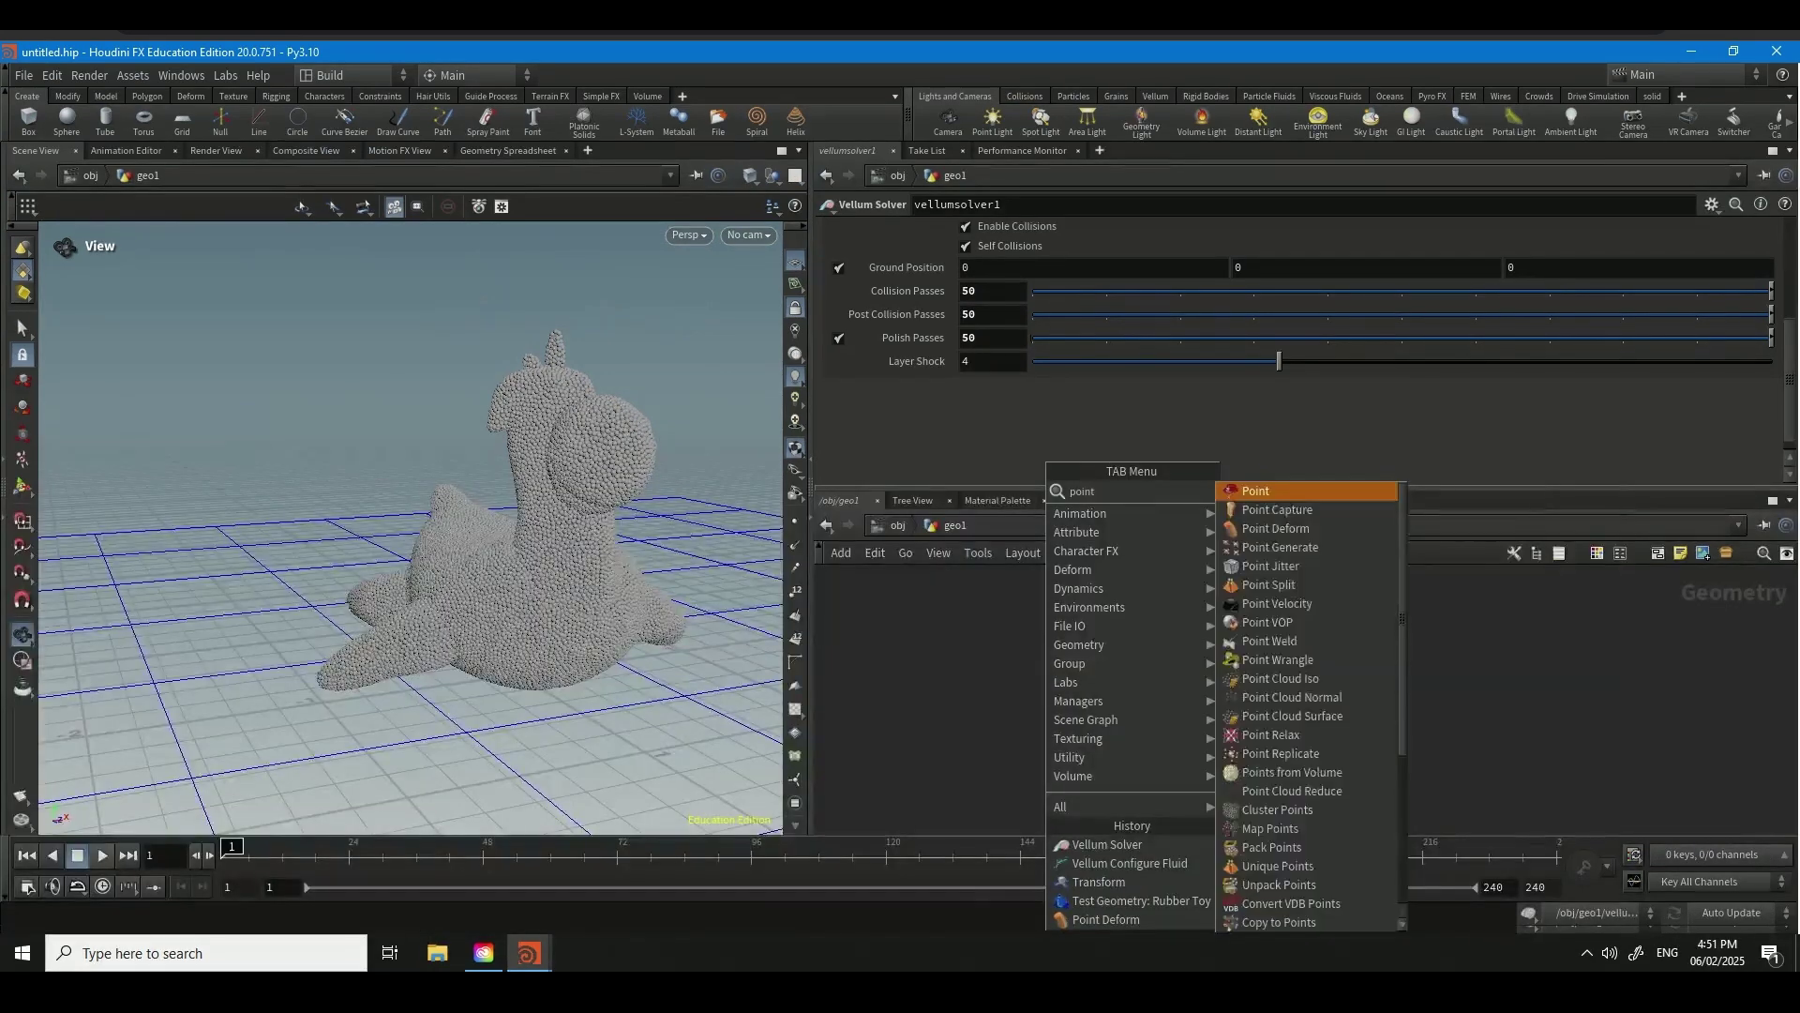
pyautogui.write(' defo')
pyautogui.press('Return')
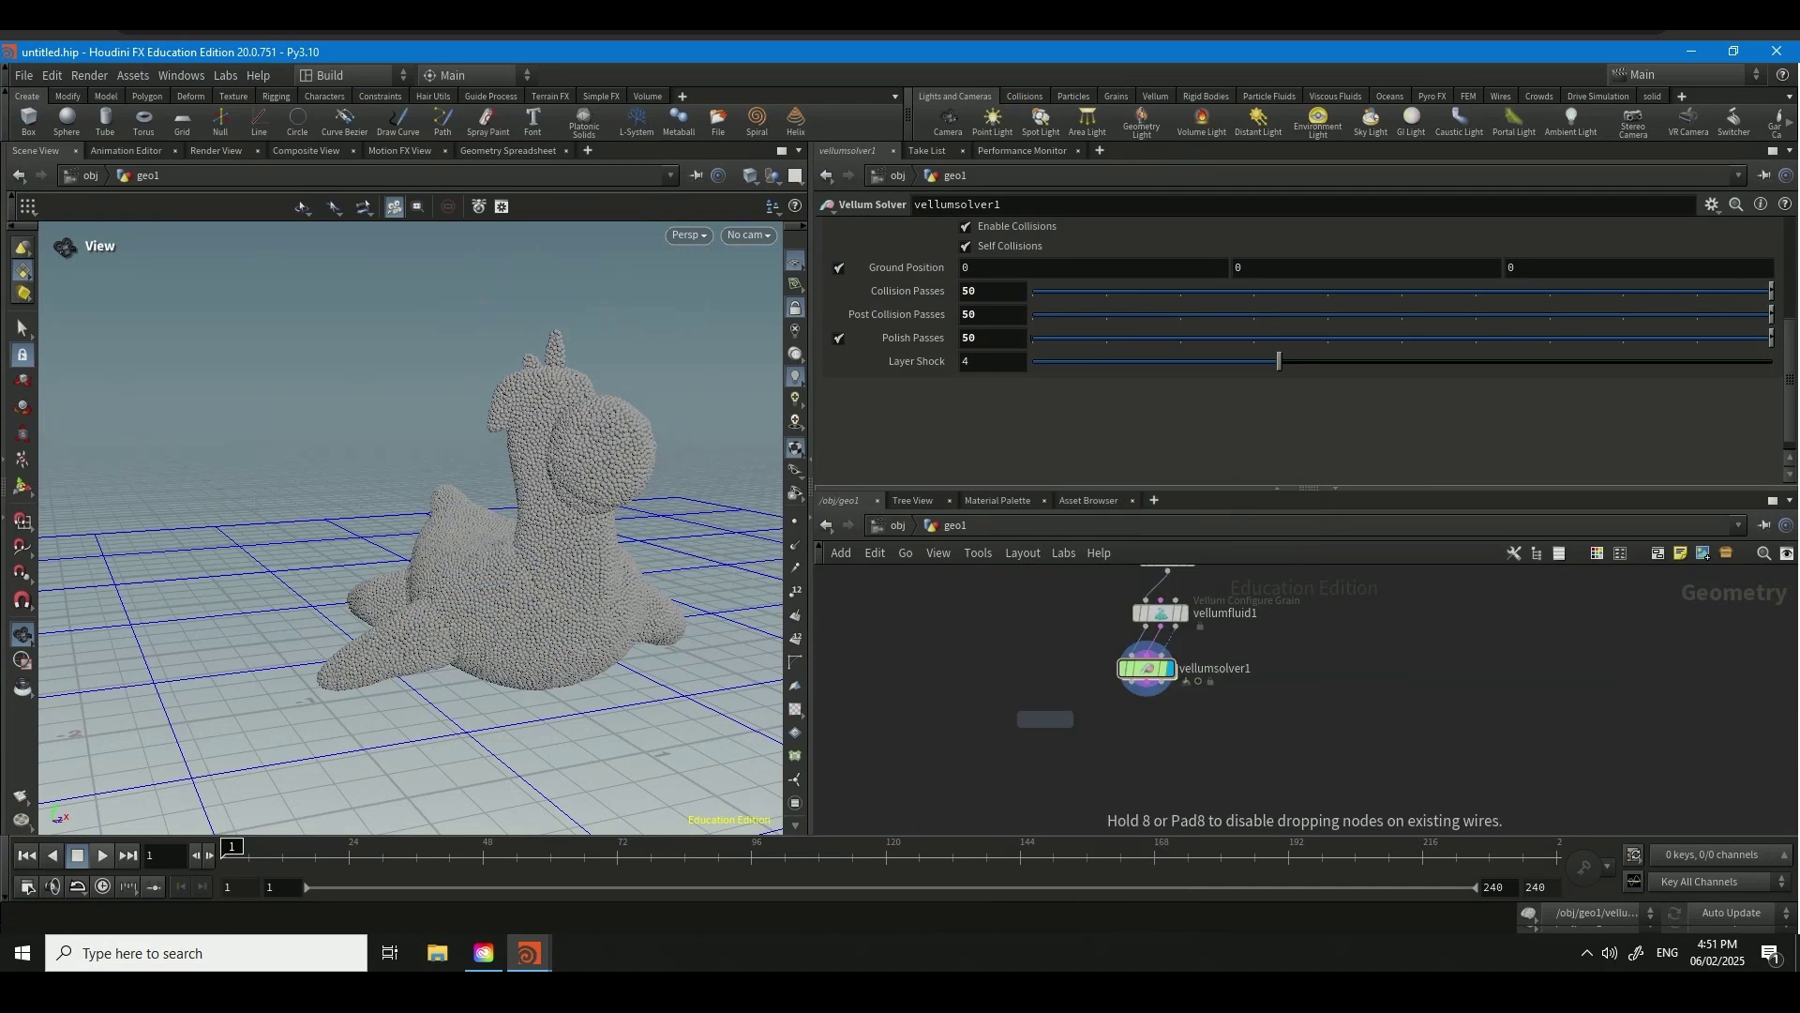
pyautogui.click(1069, 733)
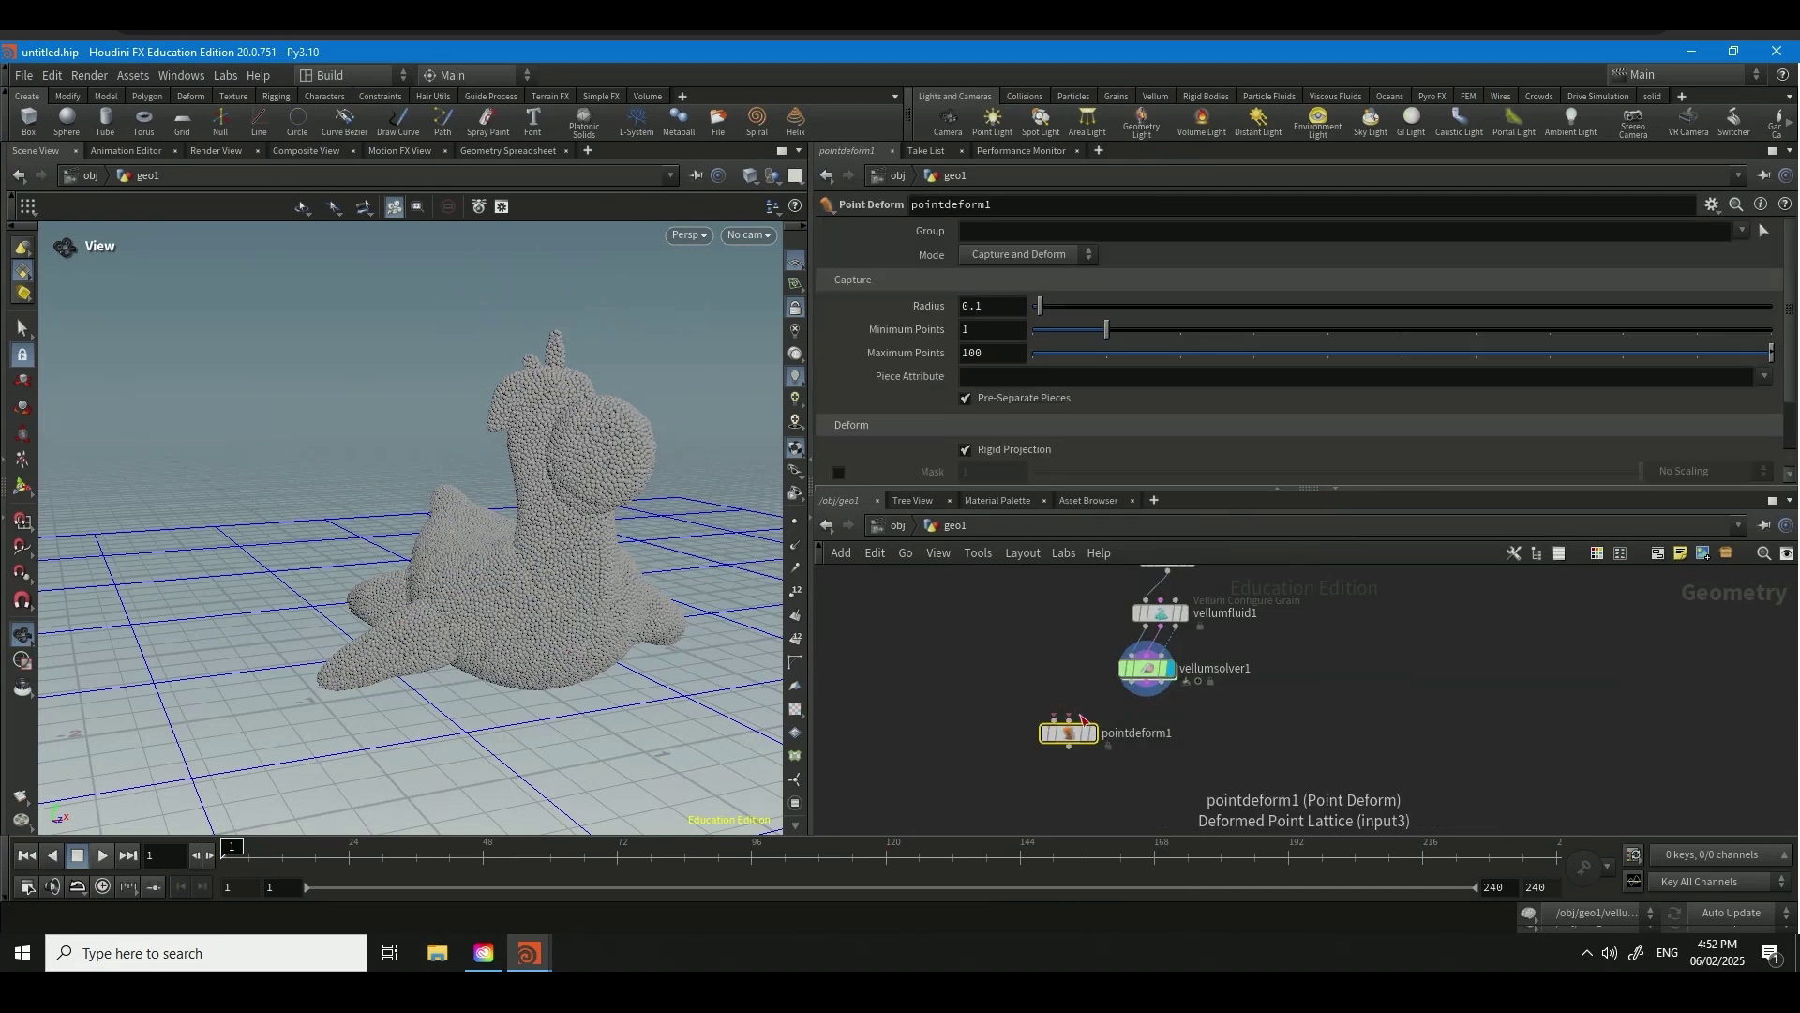
# - Wire the Point Deform's three inputs, in order, from the transform, Vellum fluid and Vellum Solver geometry outputs, and display its result
pyautogui.click(1085, 719)
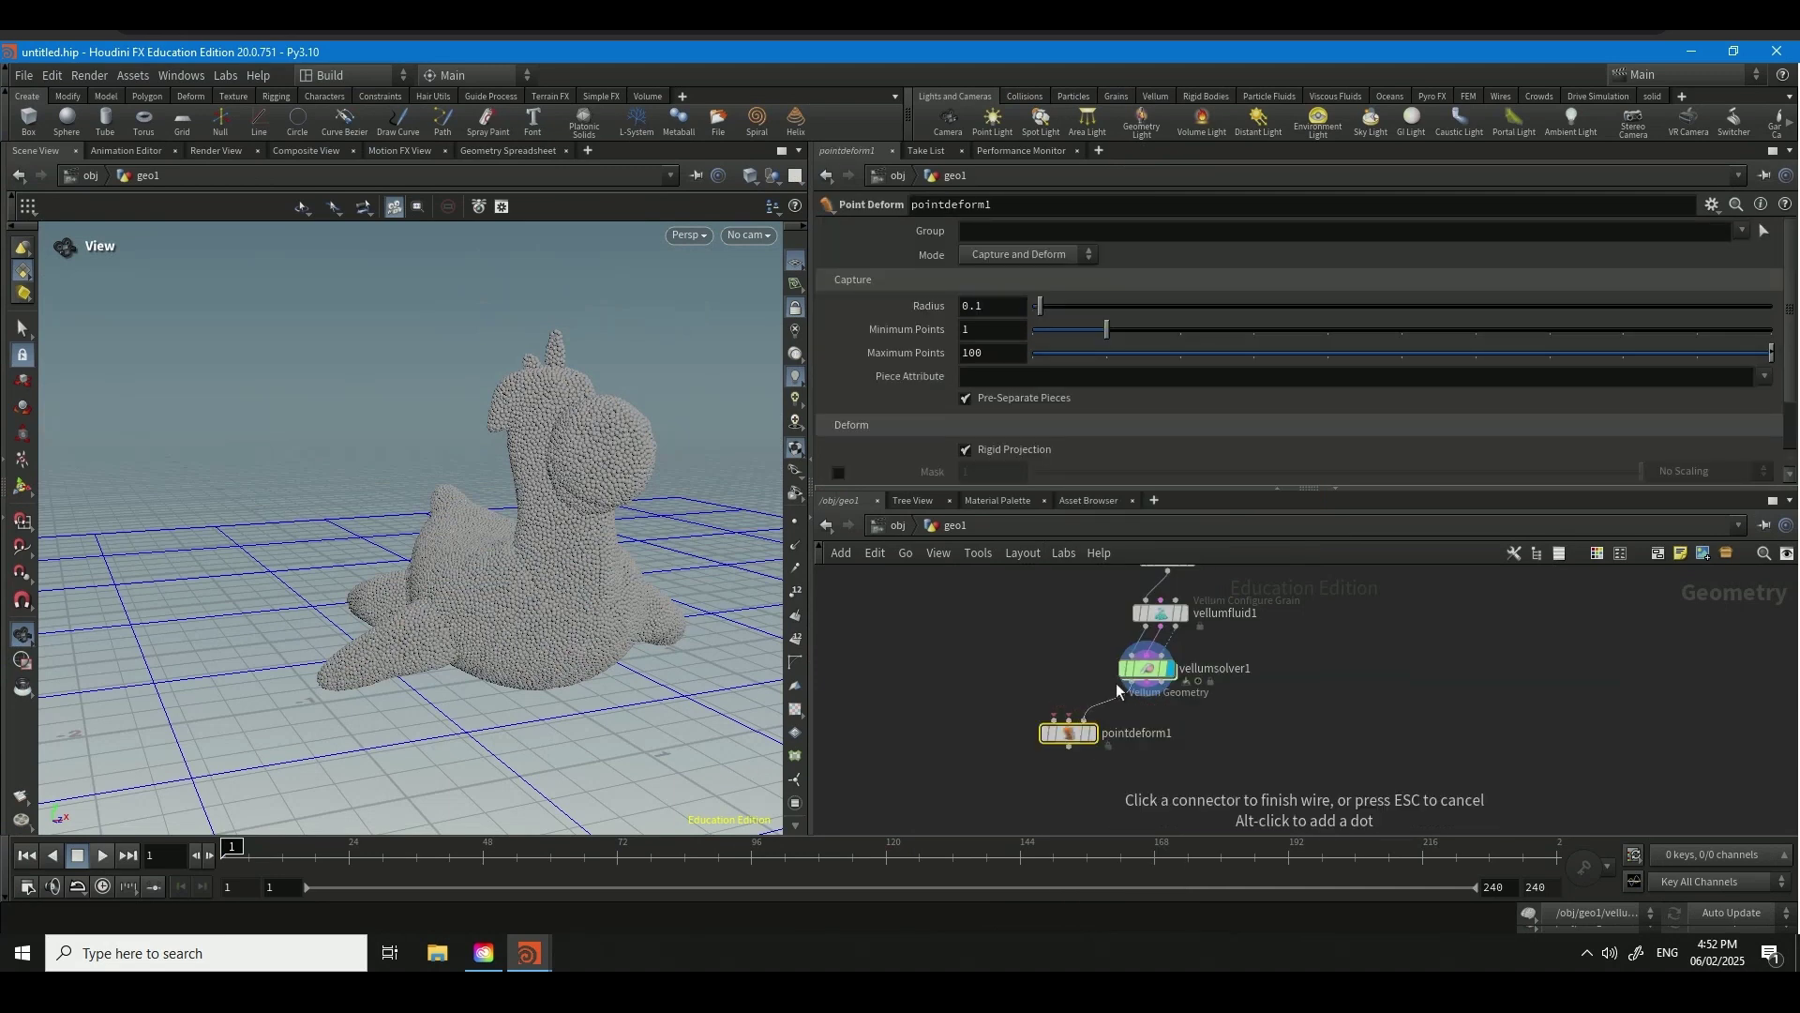
pyautogui.click(1118, 691)
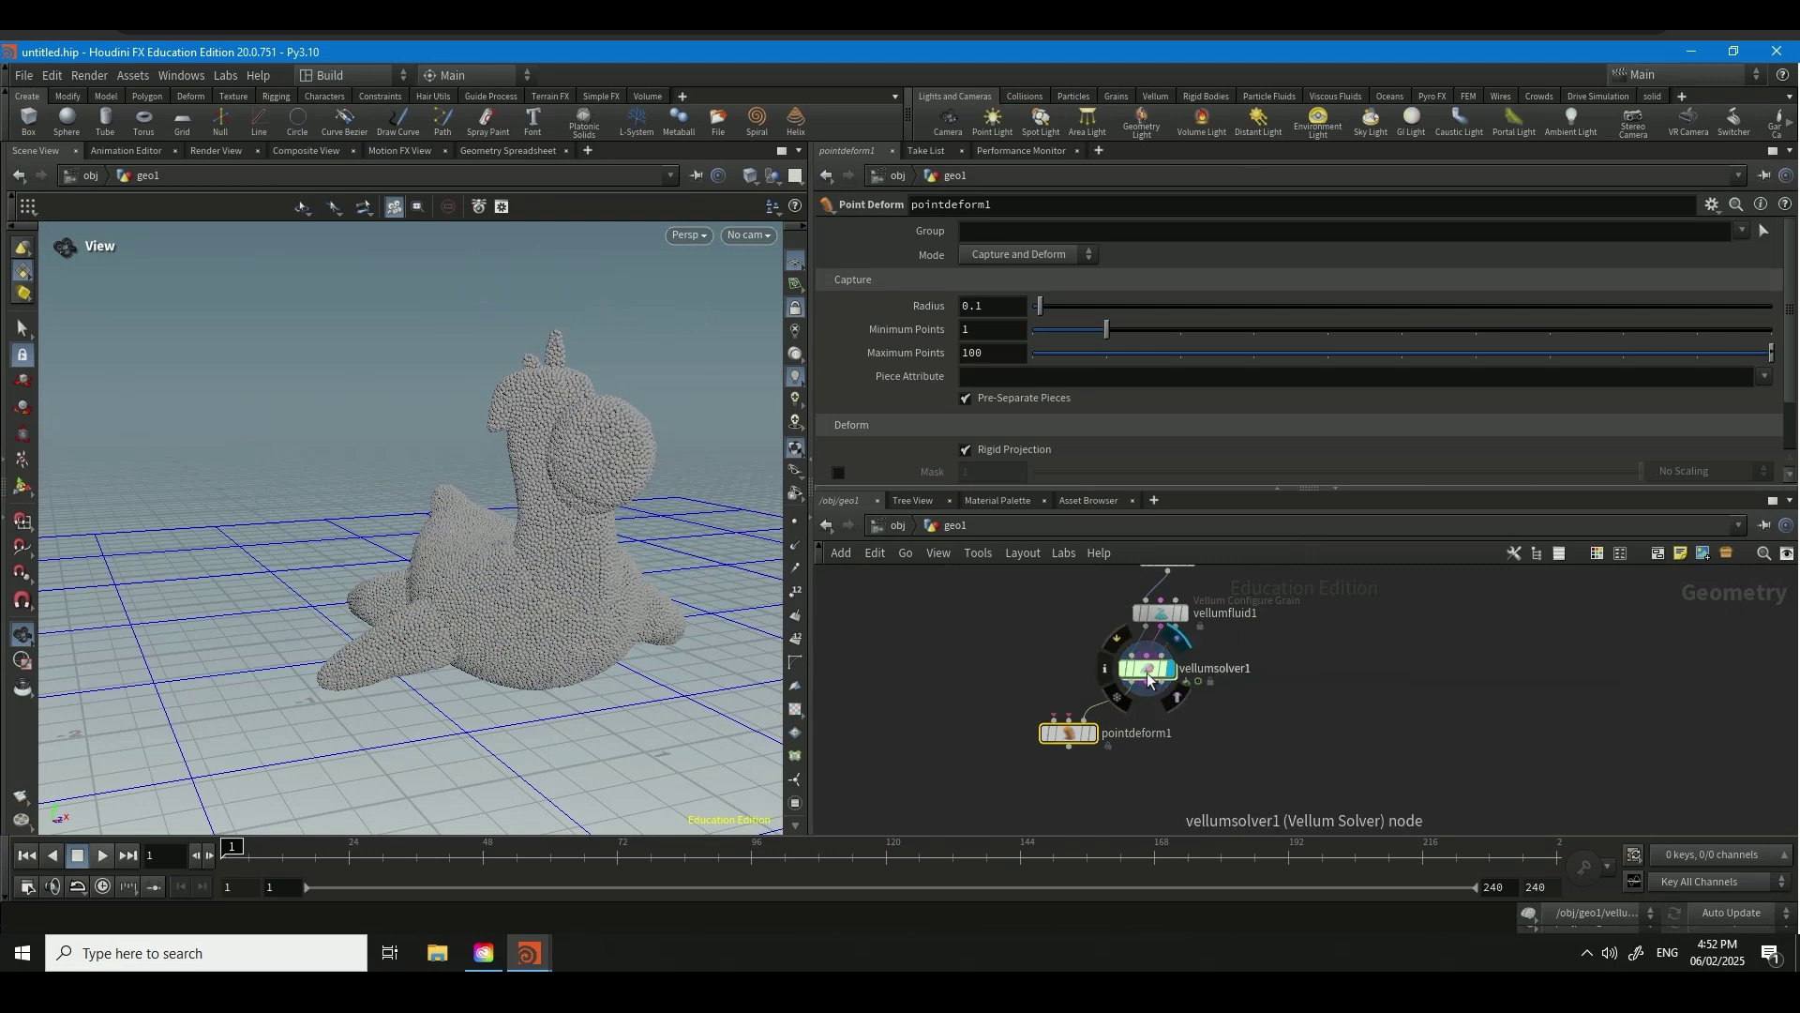
pyautogui.click(1069, 717)
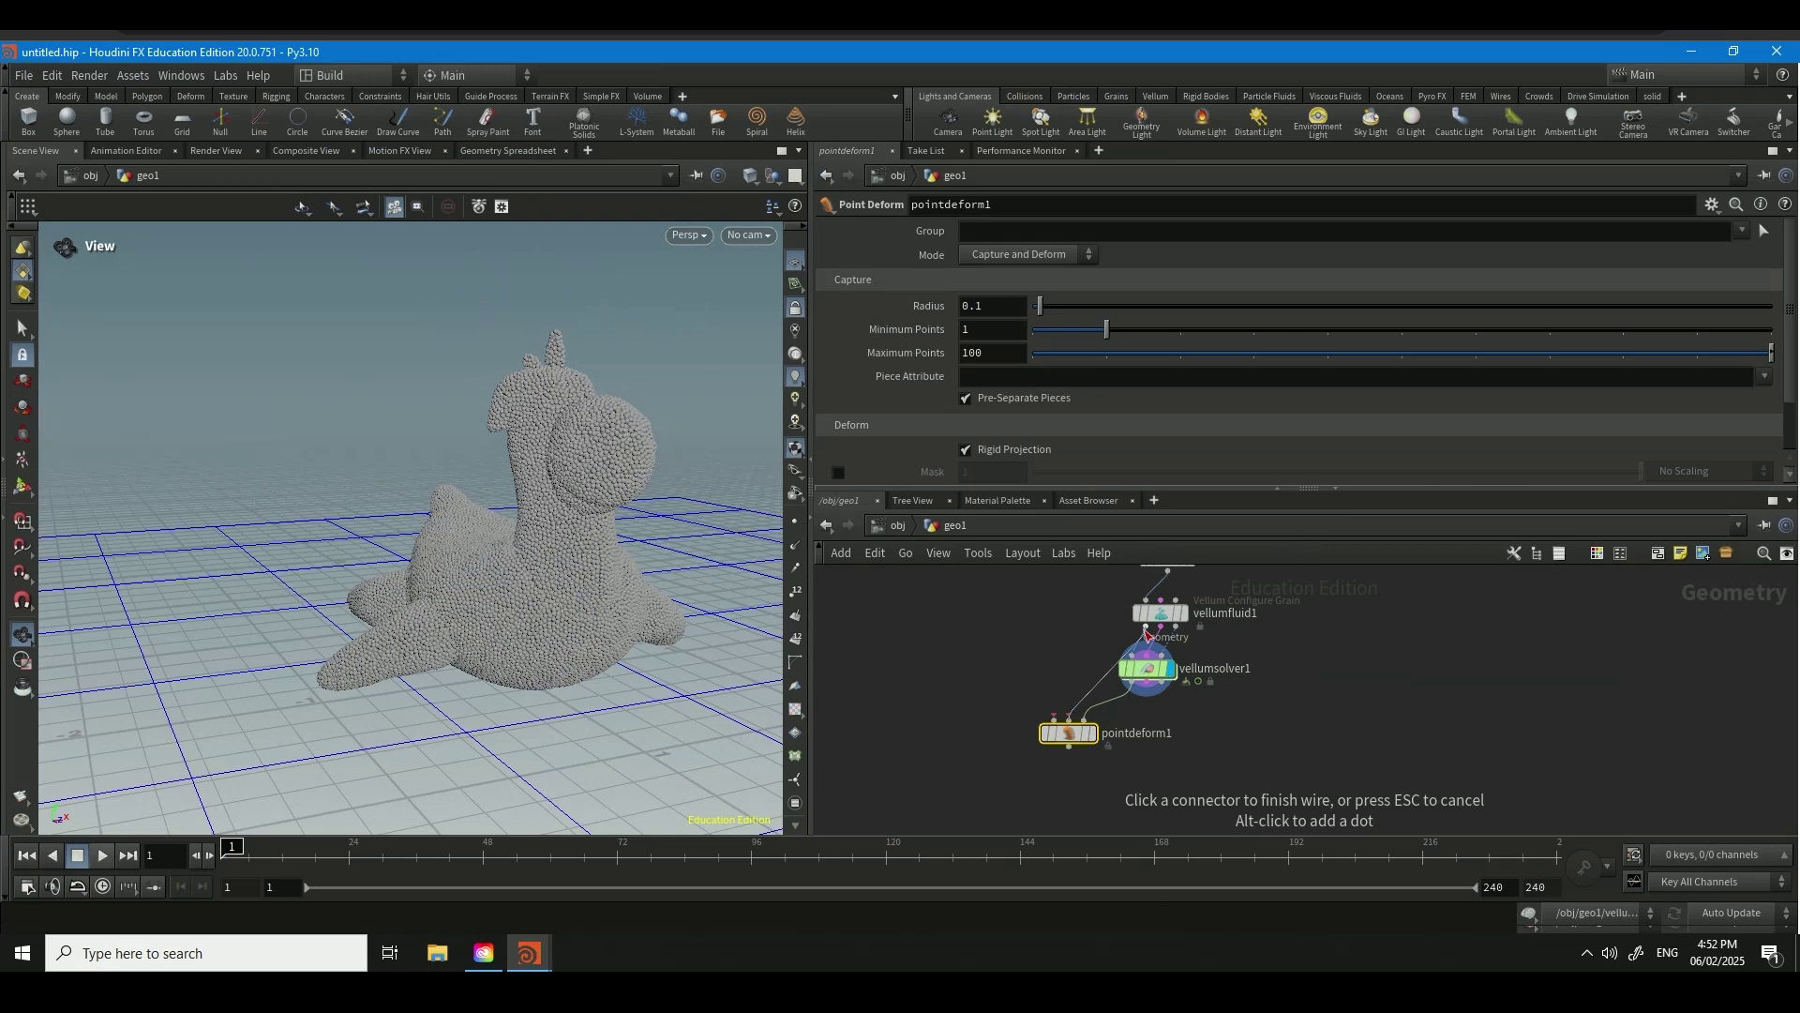
pyautogui.click(1146, 630)
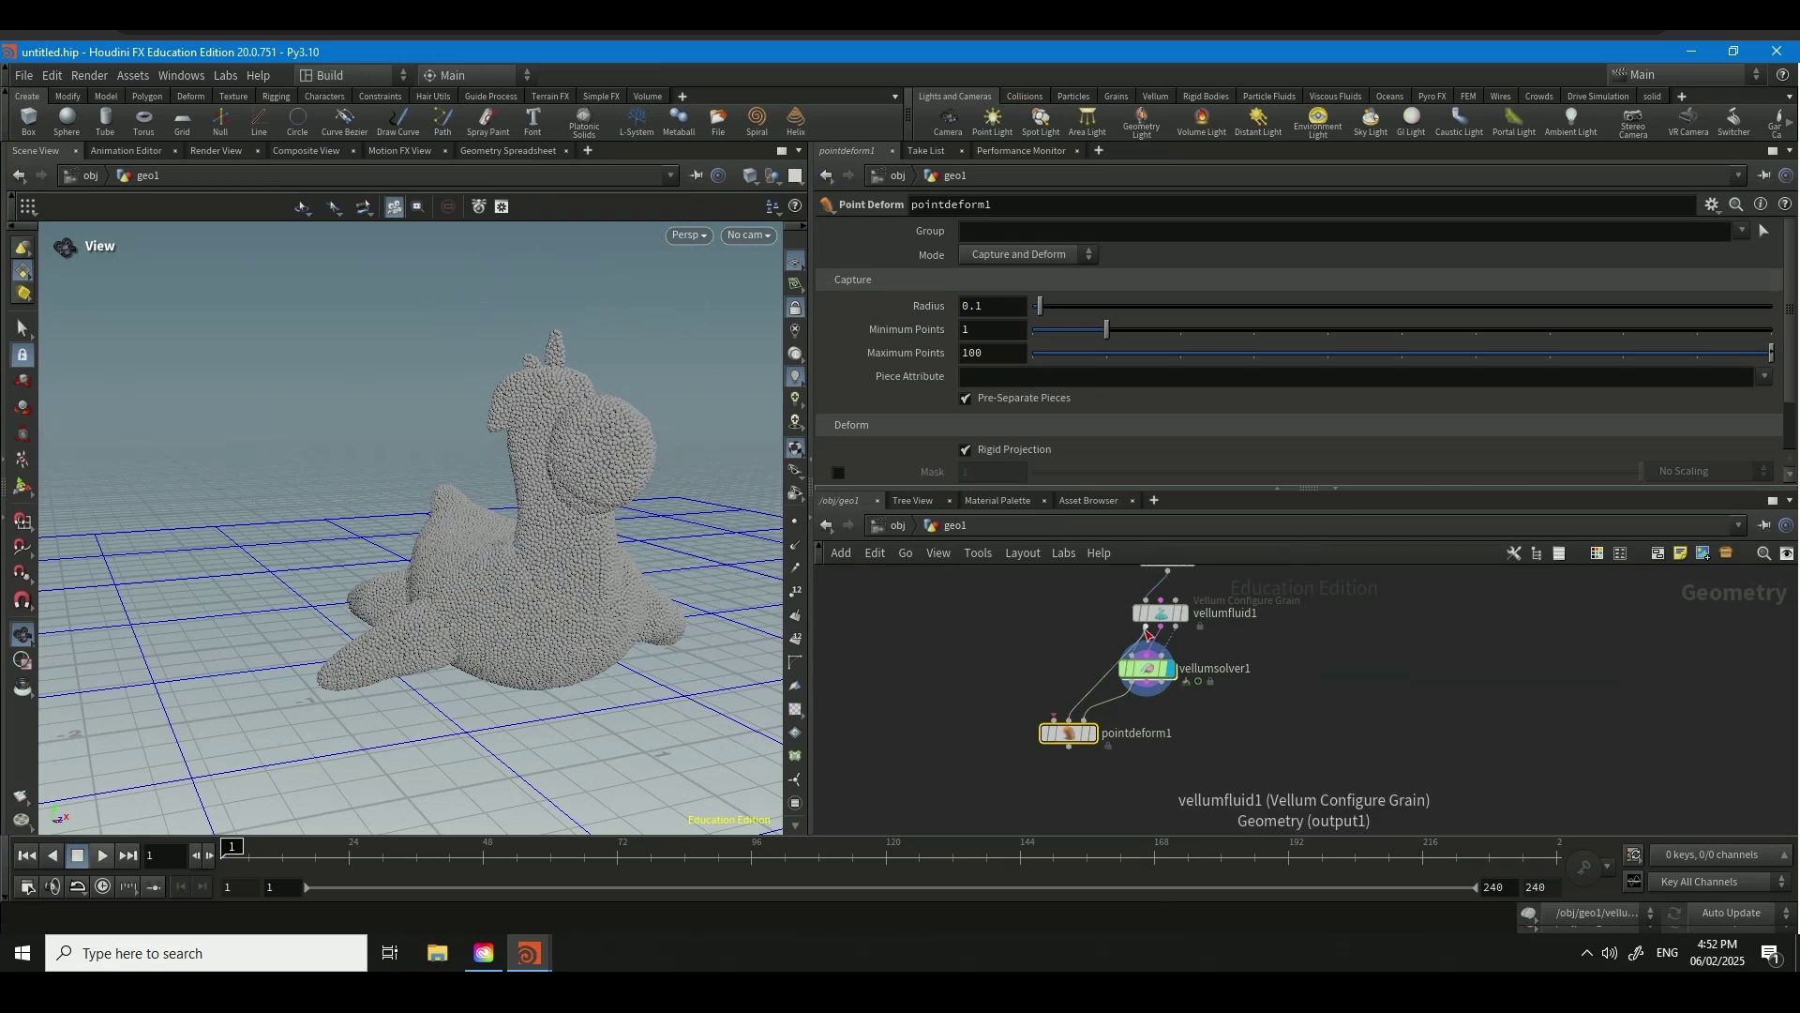
pyautogui.click(1054, 718)
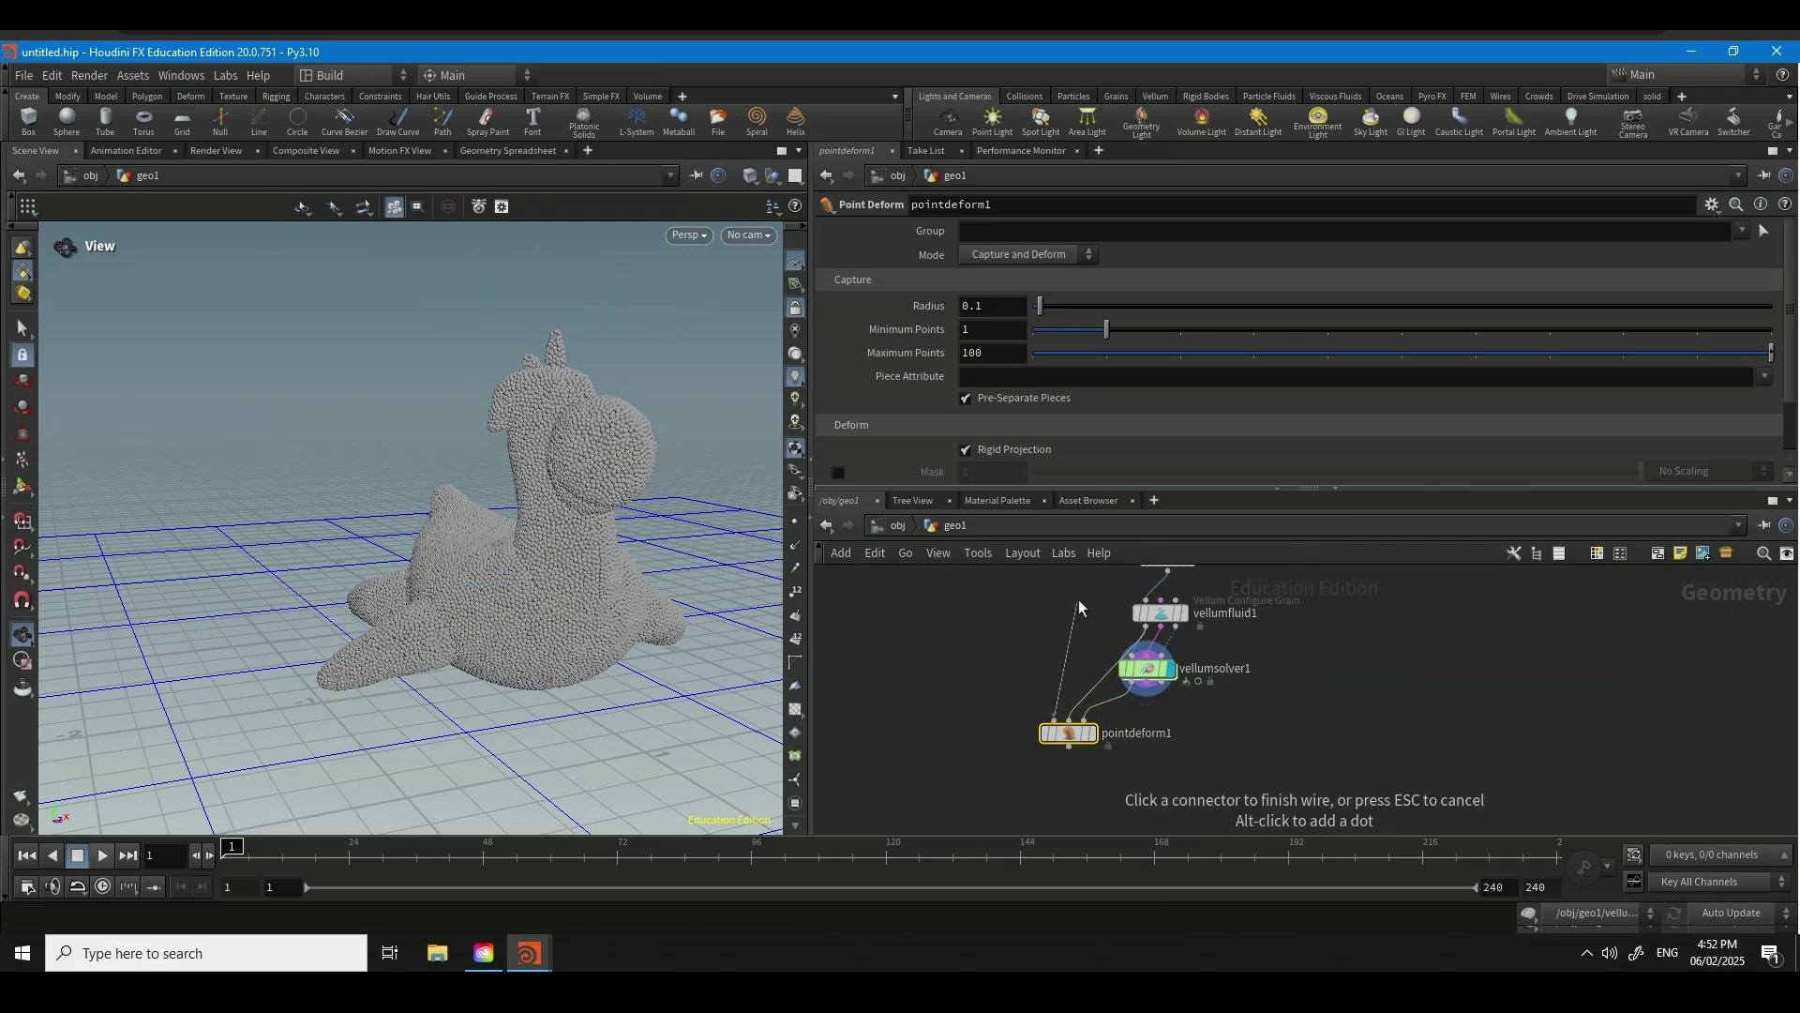
pyautogui.moveTo(1075, 639); pyautogui.dragTo(1021, 645, button='middle')
pyautogui.click(1147, 645)
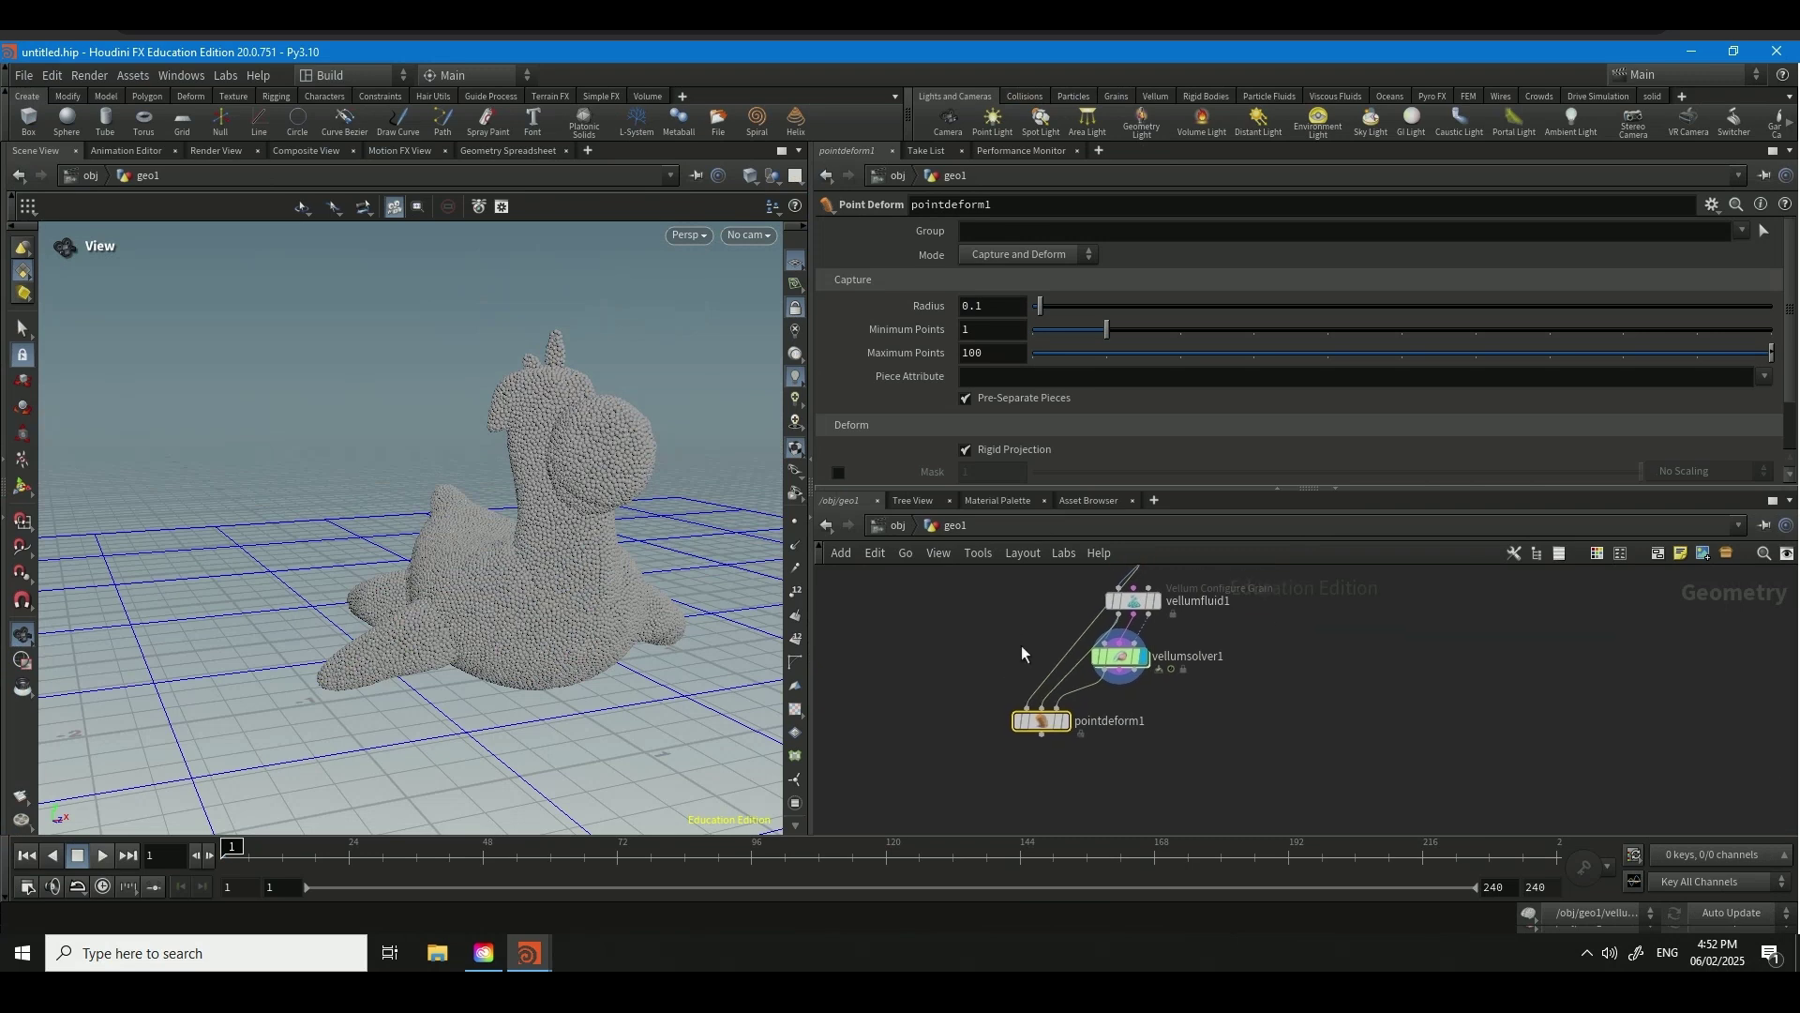
pyautogui.click(1061, 720)
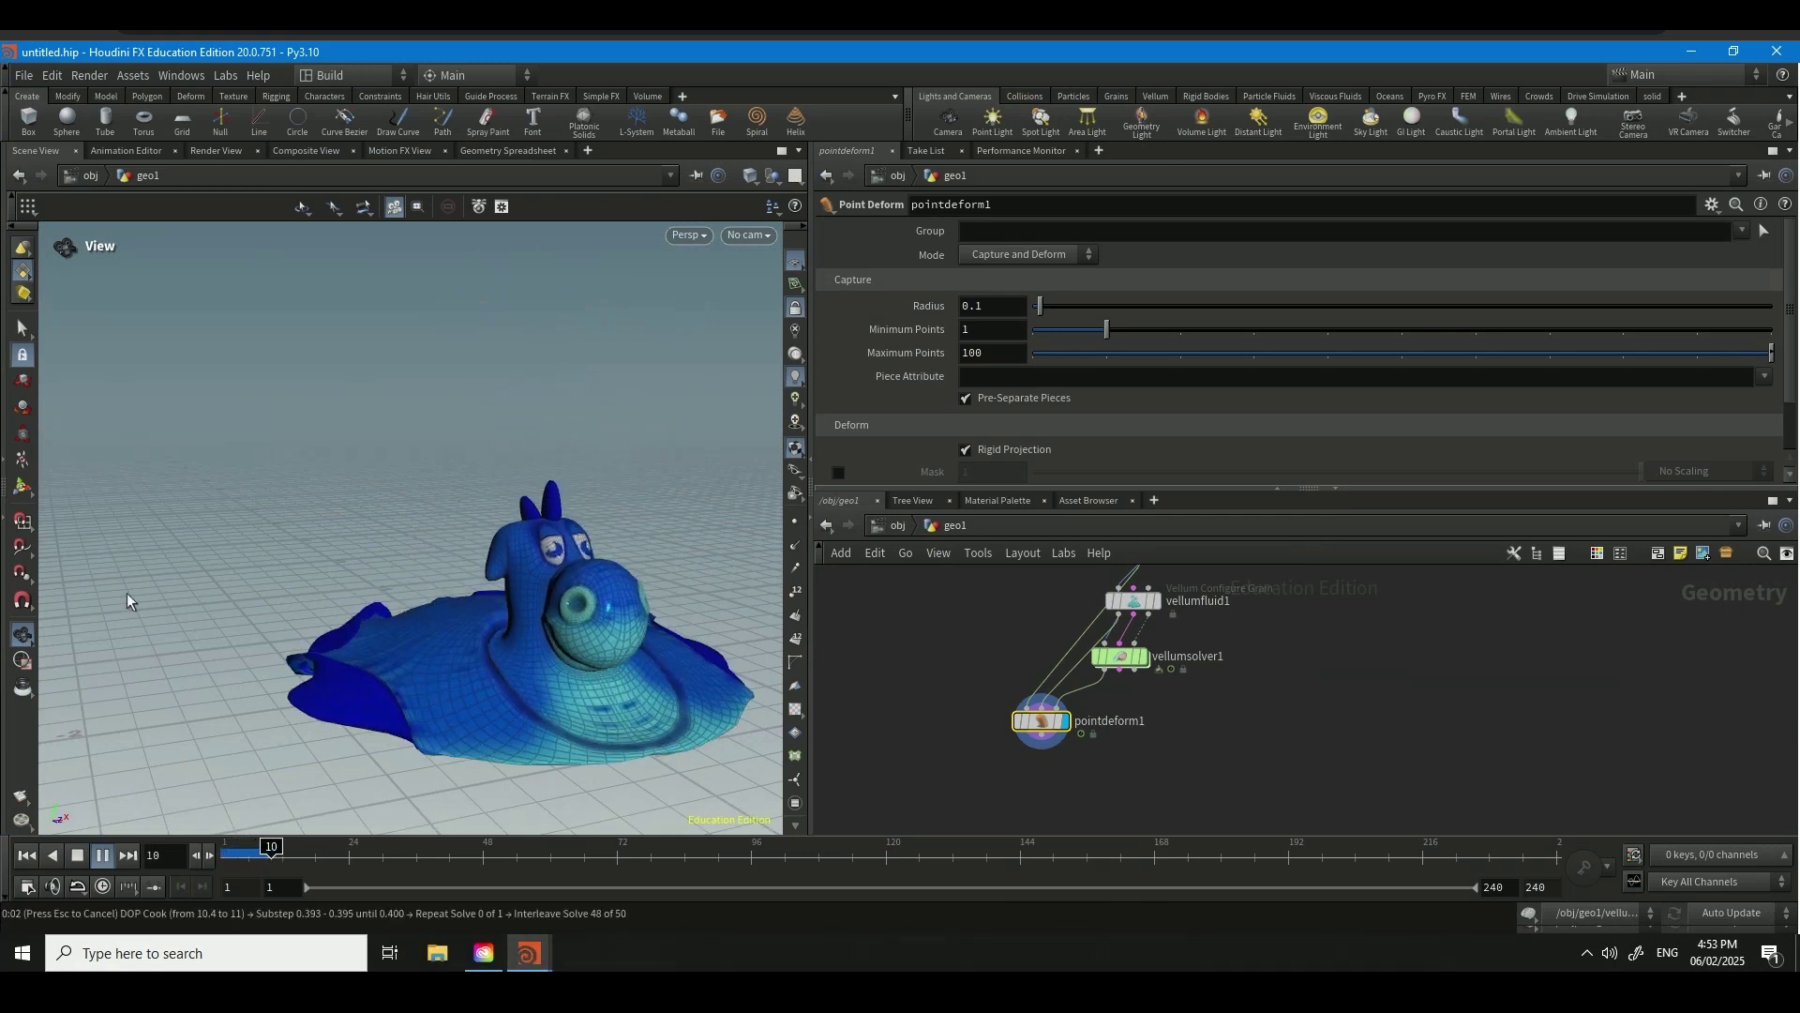
# - Stop the playback at frame 10 and inspect the deformed toy mesh closely from behind
pyautogui.press('Escape')
pyautogui.press('Left')
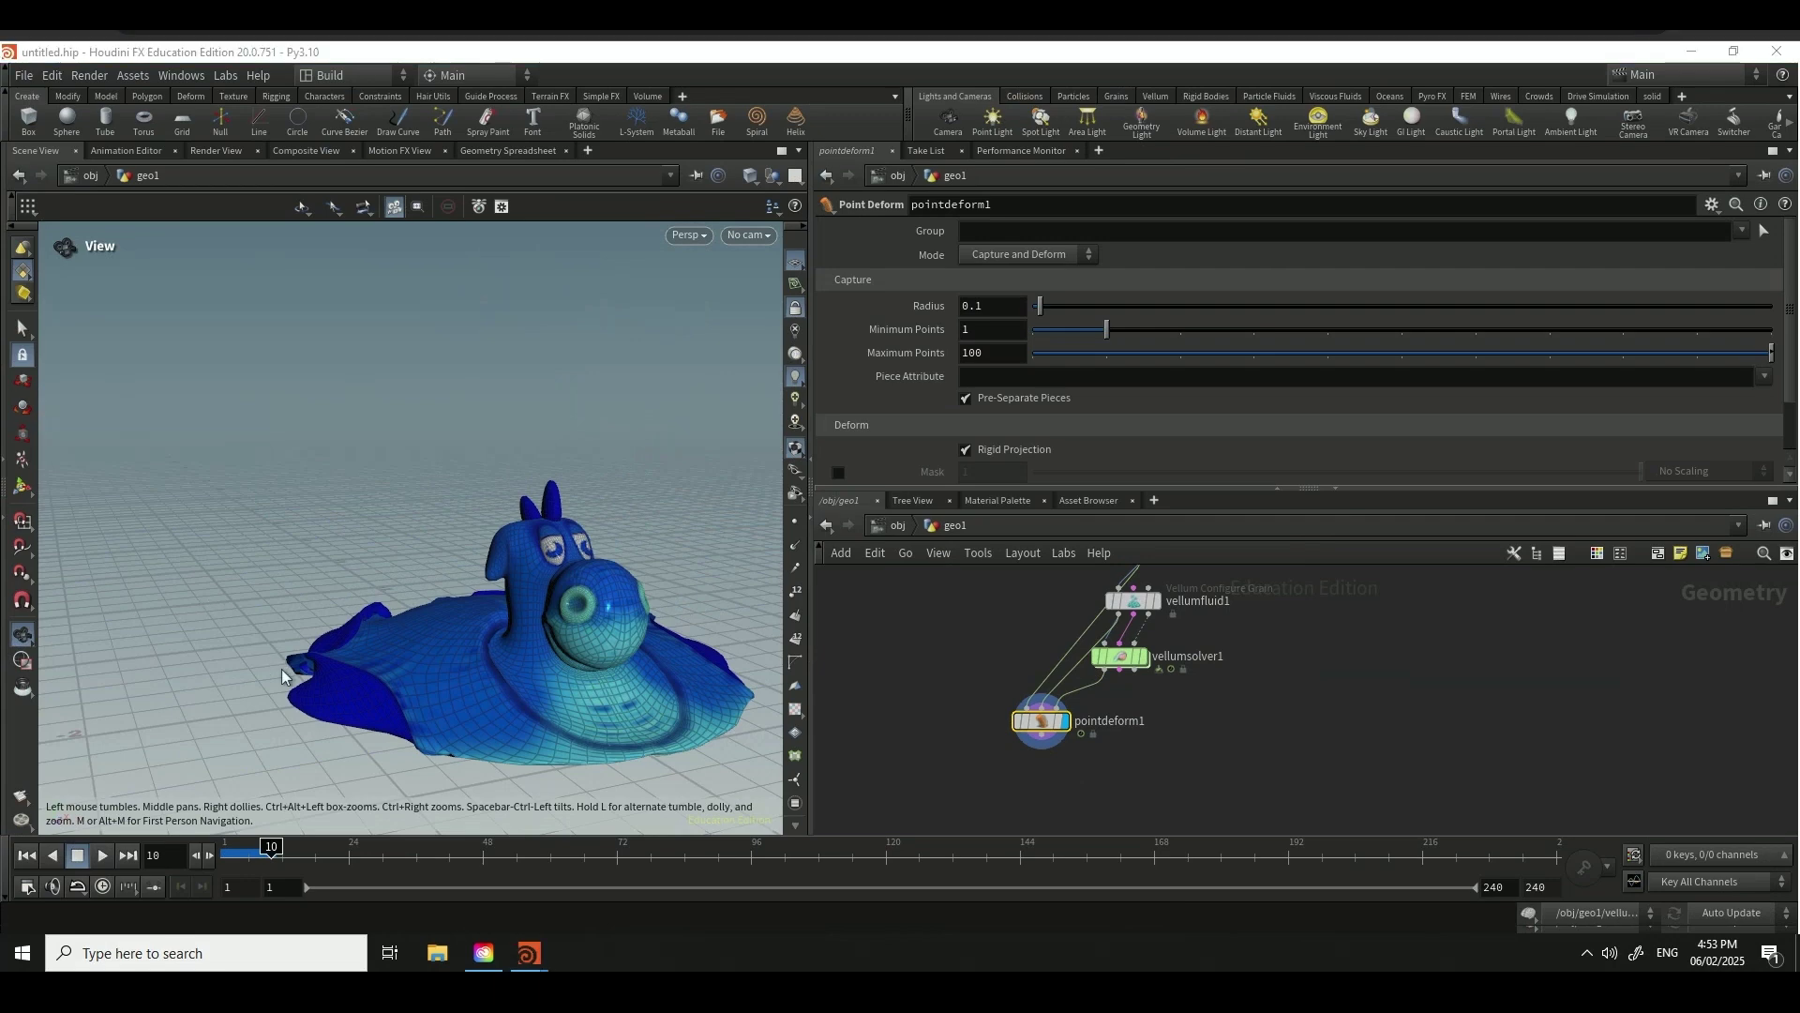
pyautogui.press('super')
pyautogui.press('super')
pyautogui.moveTo(273, 638); pyautogui.dragTo(402, 629)
pyautogui.moveTo(402, 544); pyautogui.dragTo(414, 662)
pyautogui.scroll(5, 448, 761)
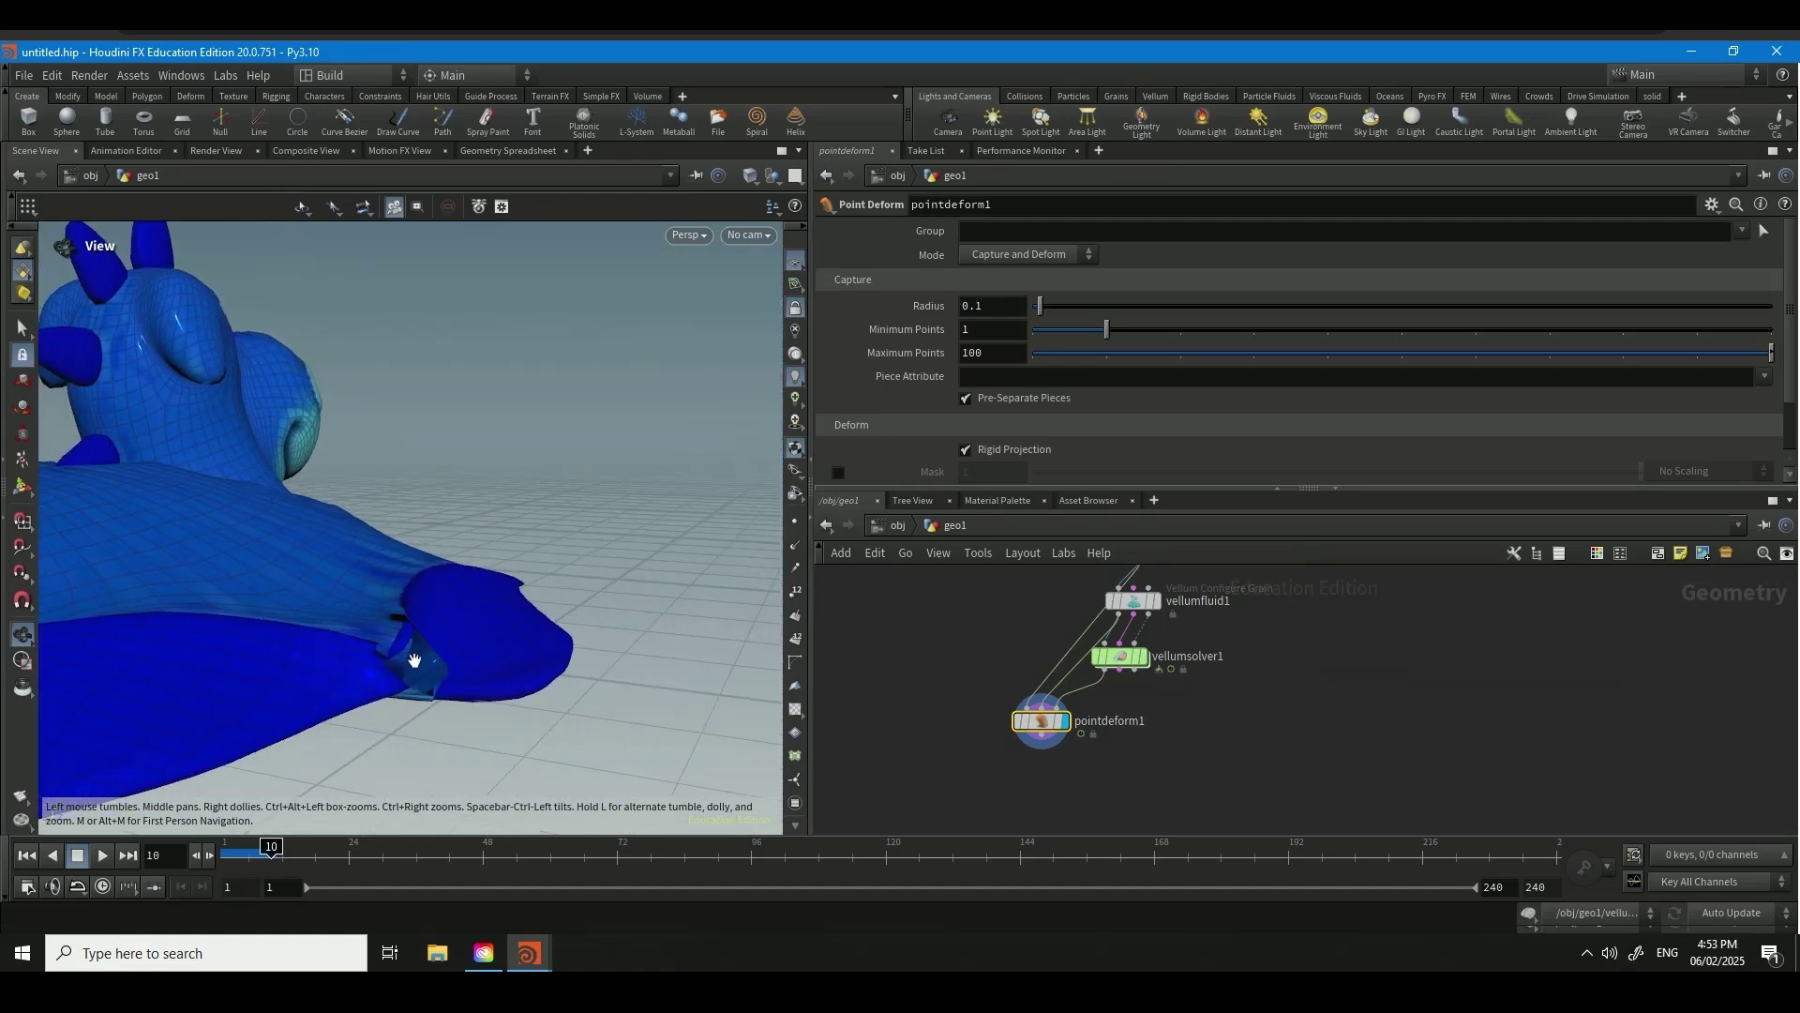
# - Try 500 for the Point Deform's maximum points, check the mesh, and raise the value to 1000
pyautogui.click(995, 351)
pyautogui.write('5')
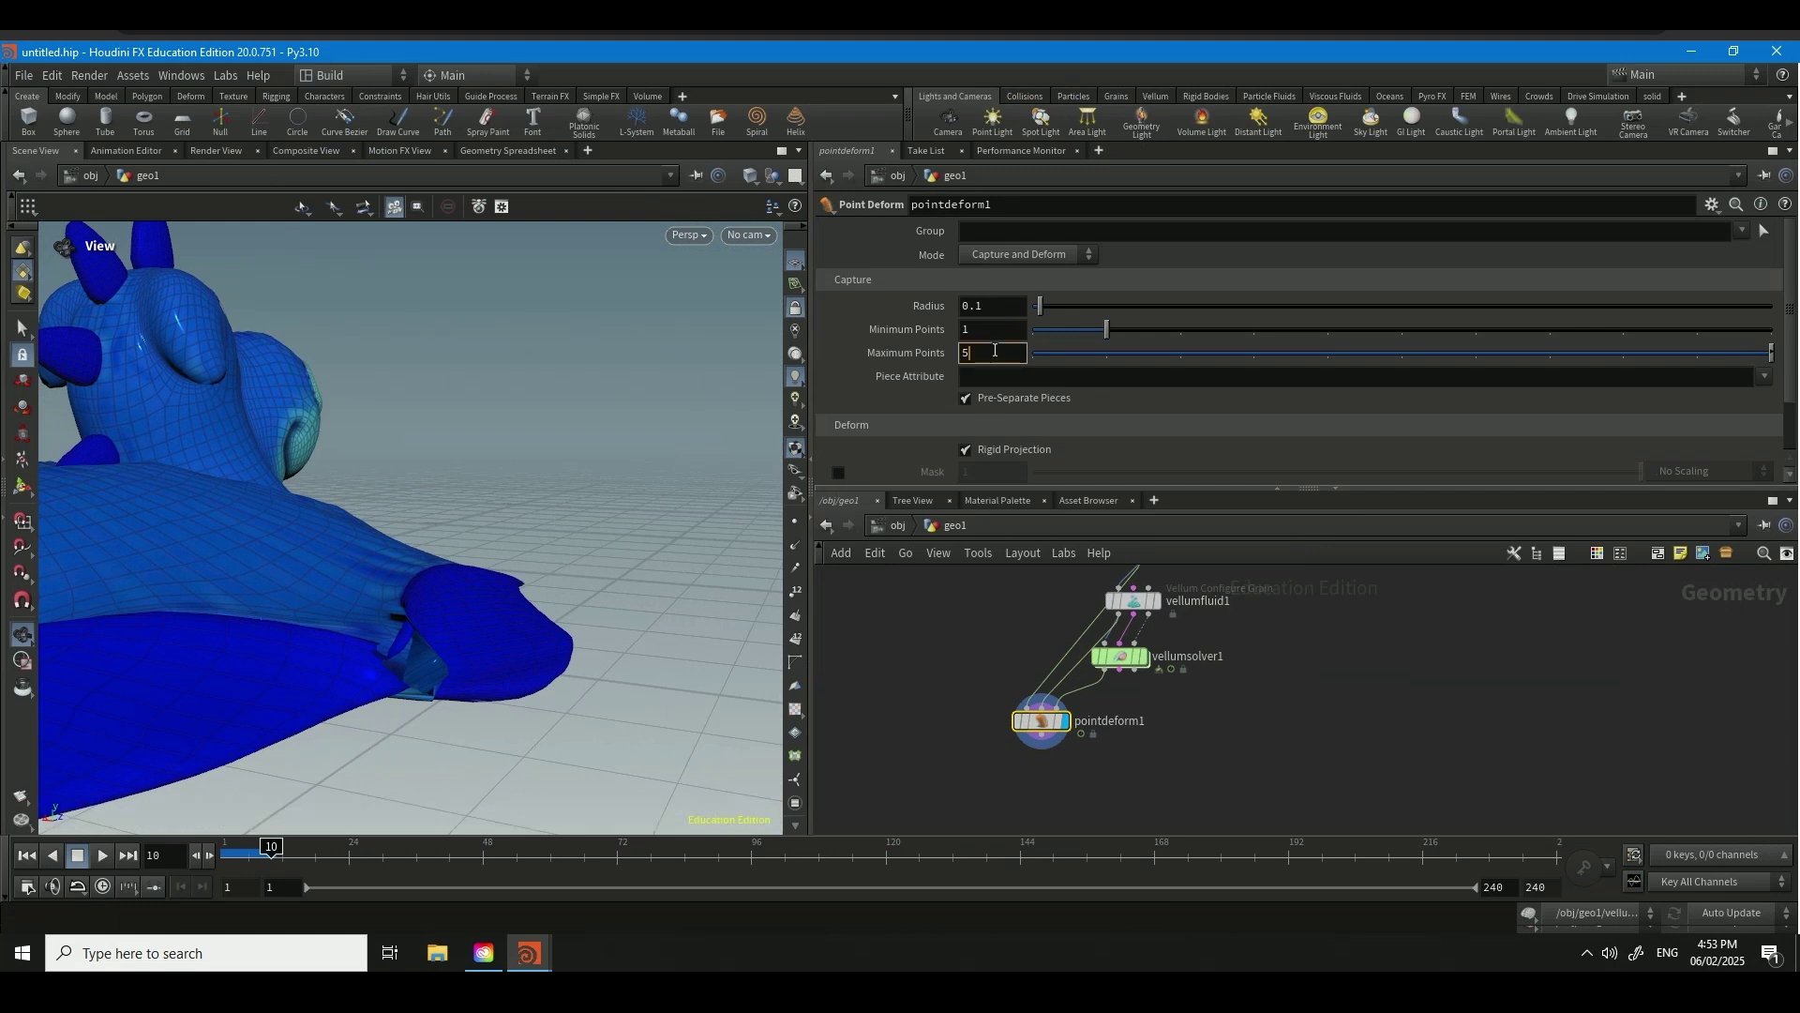
pyautogui.press('Return')
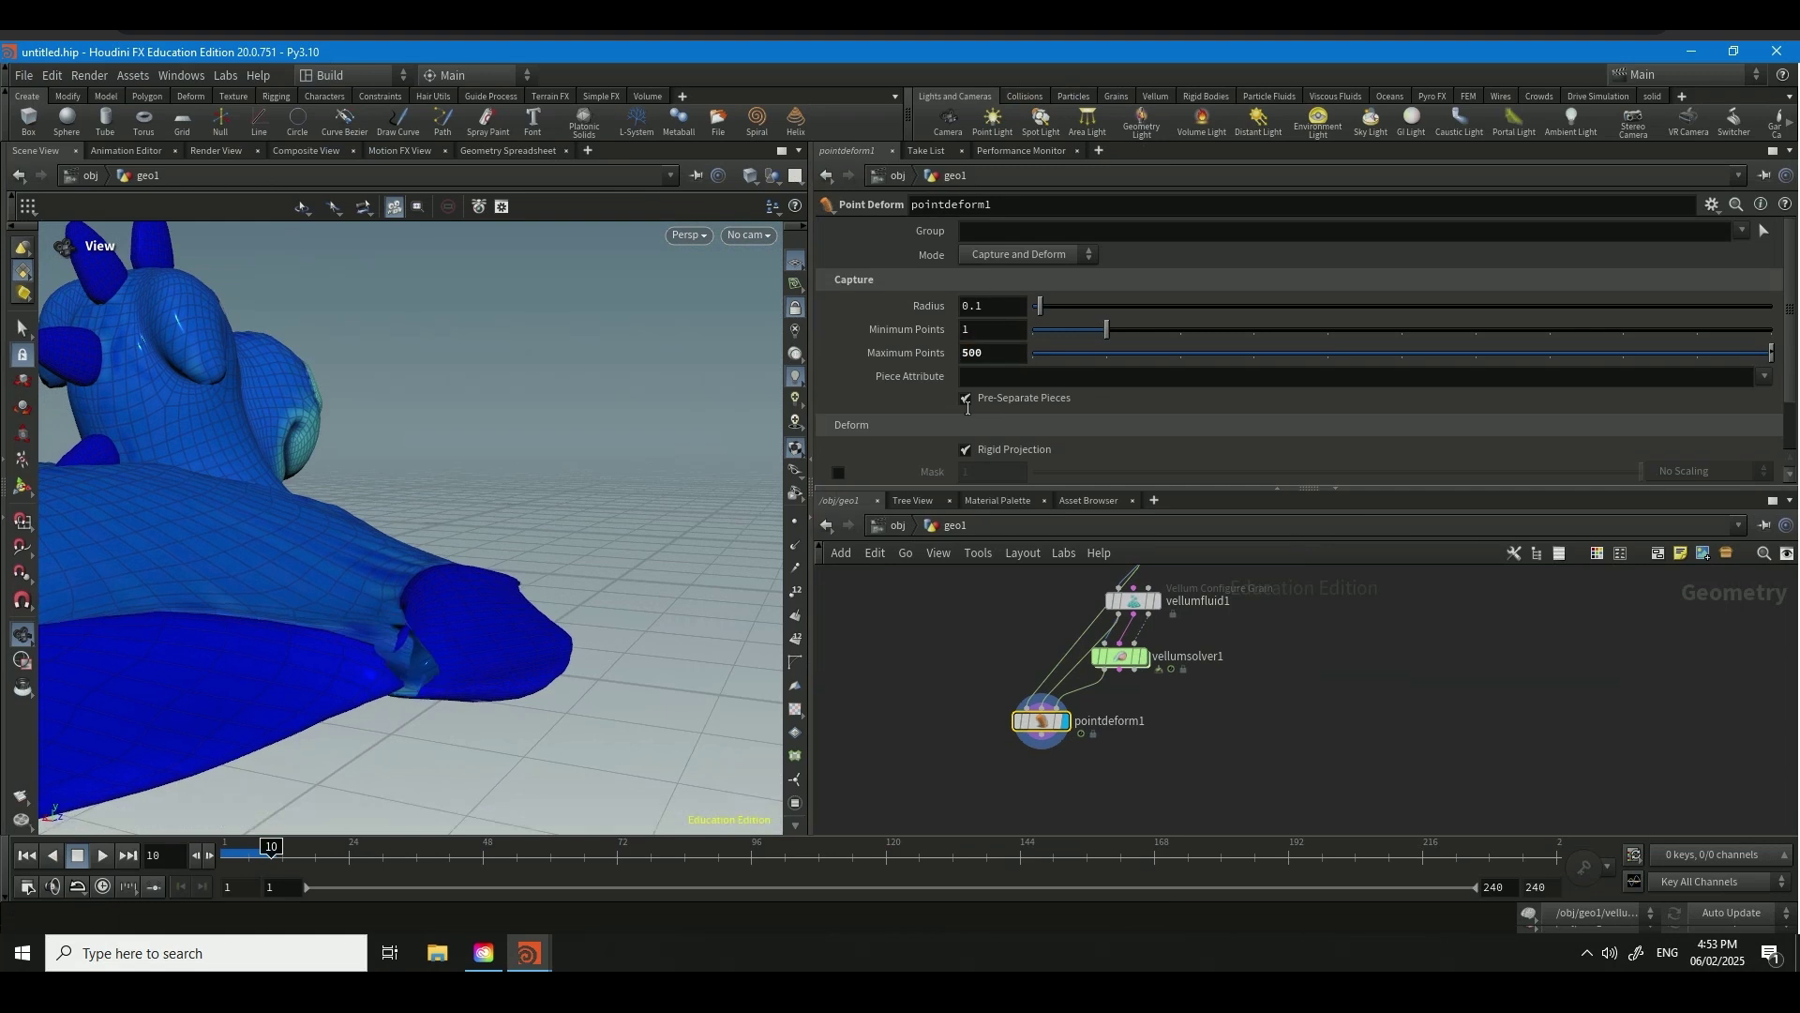
pyautogui.moveTo(450, 747); pyautogui.dragTo(818, 444)
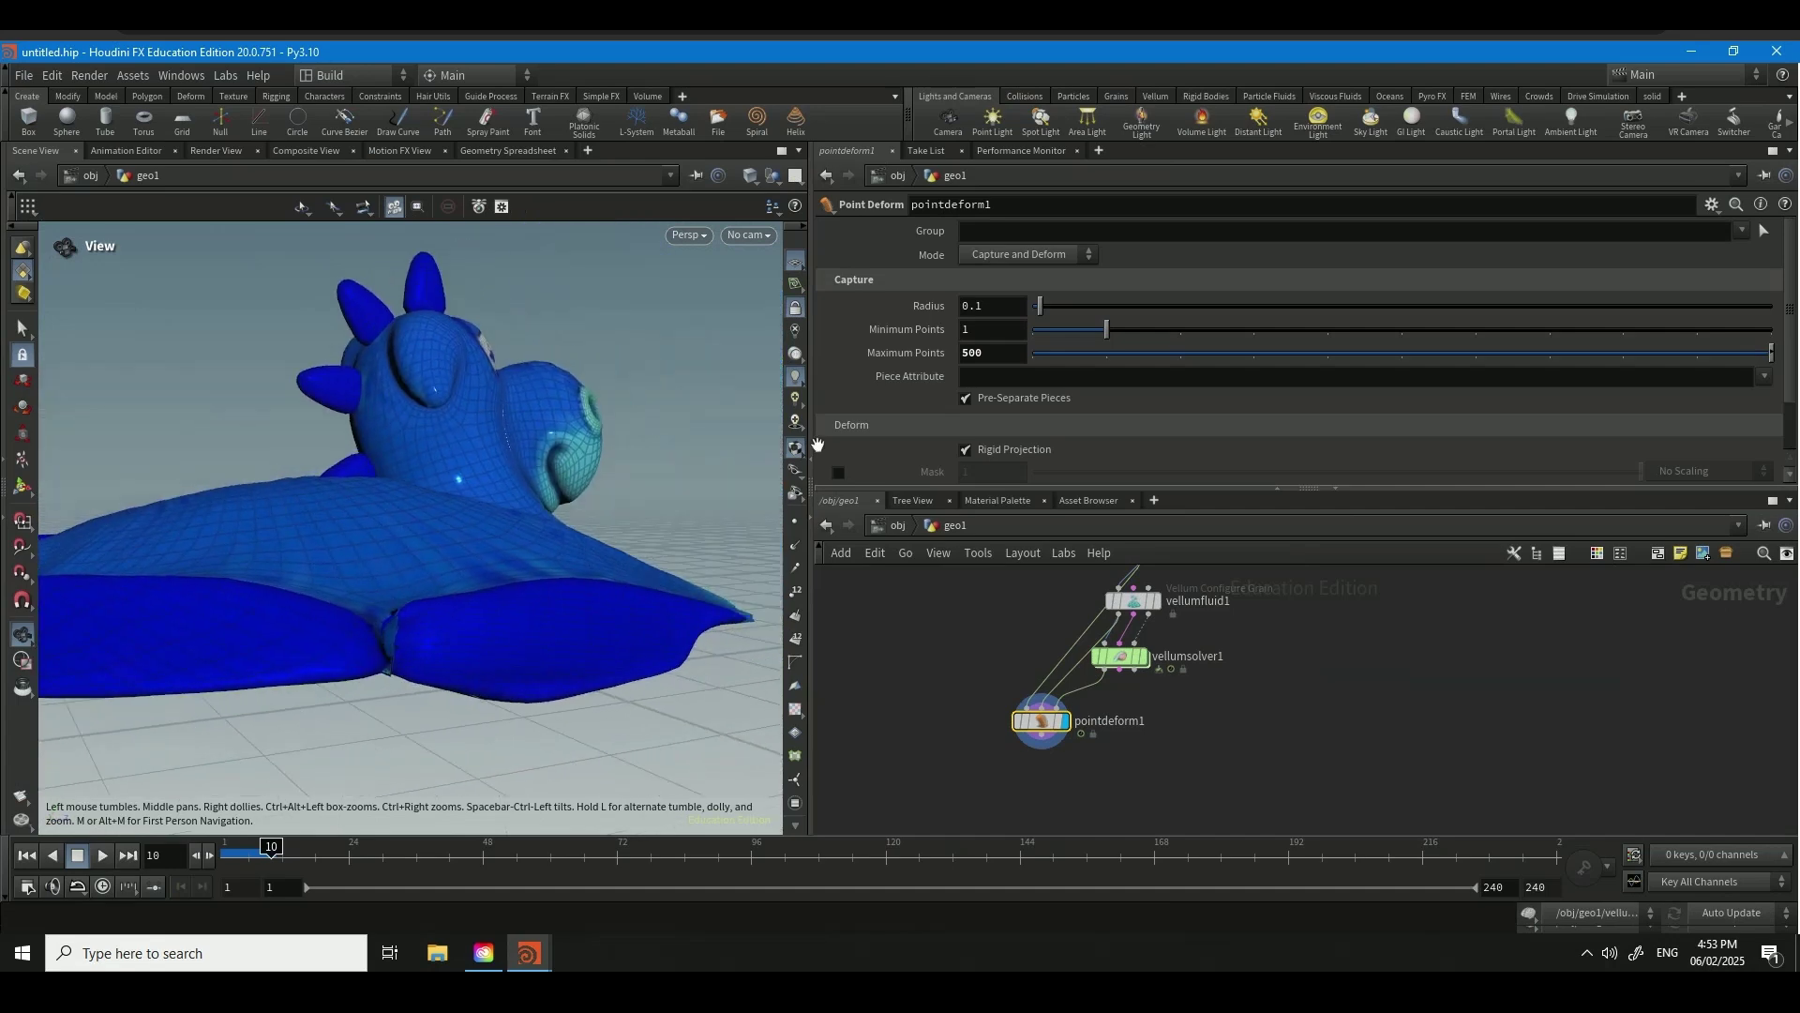
pyautogui.write('1000')
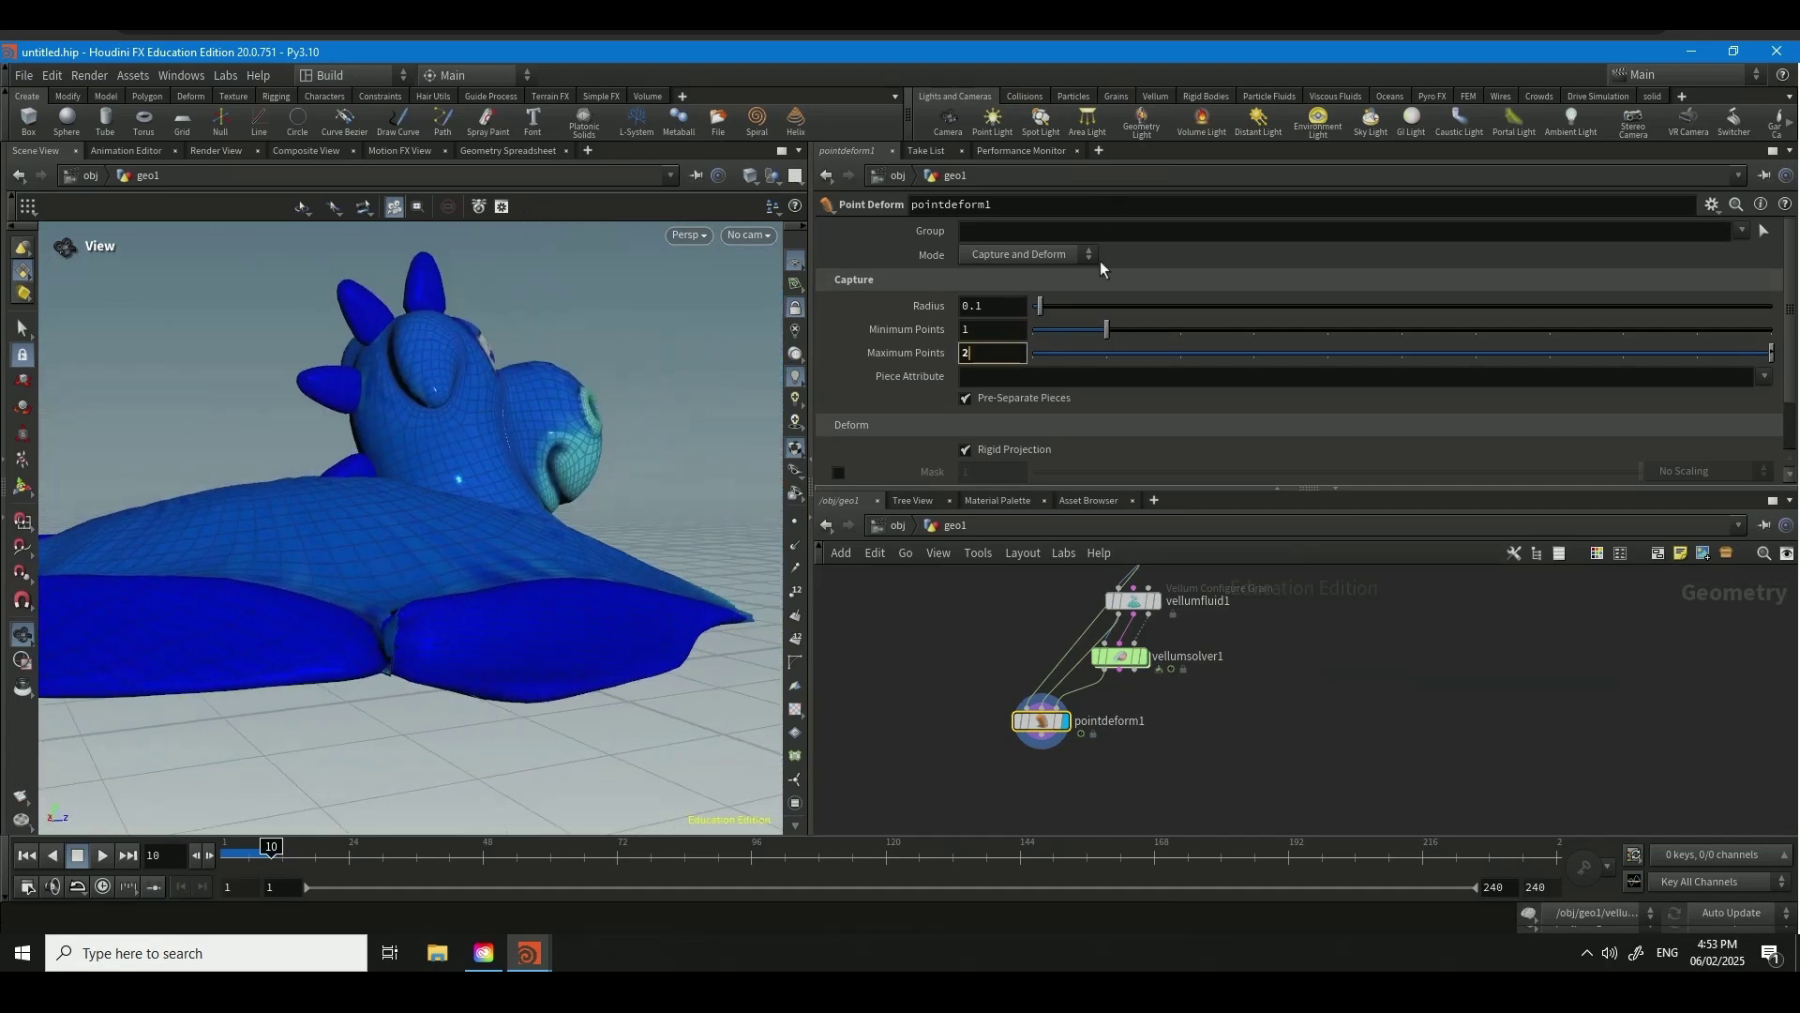
pyautogui.press('Return')
# - Set the Point Deform's capture radius to 0.56 and check the mesh from the front
pyautogui.moveTo(400, 707); pyautogui.dragTo(469, 539)
pyautogui.moveTo(1060, 305)
pyautogui.mouseDown()
pyautogui.moveTo(1103, 304)
pyautogui.moveTo(1086, 300)
pyautogui.mouseUp()
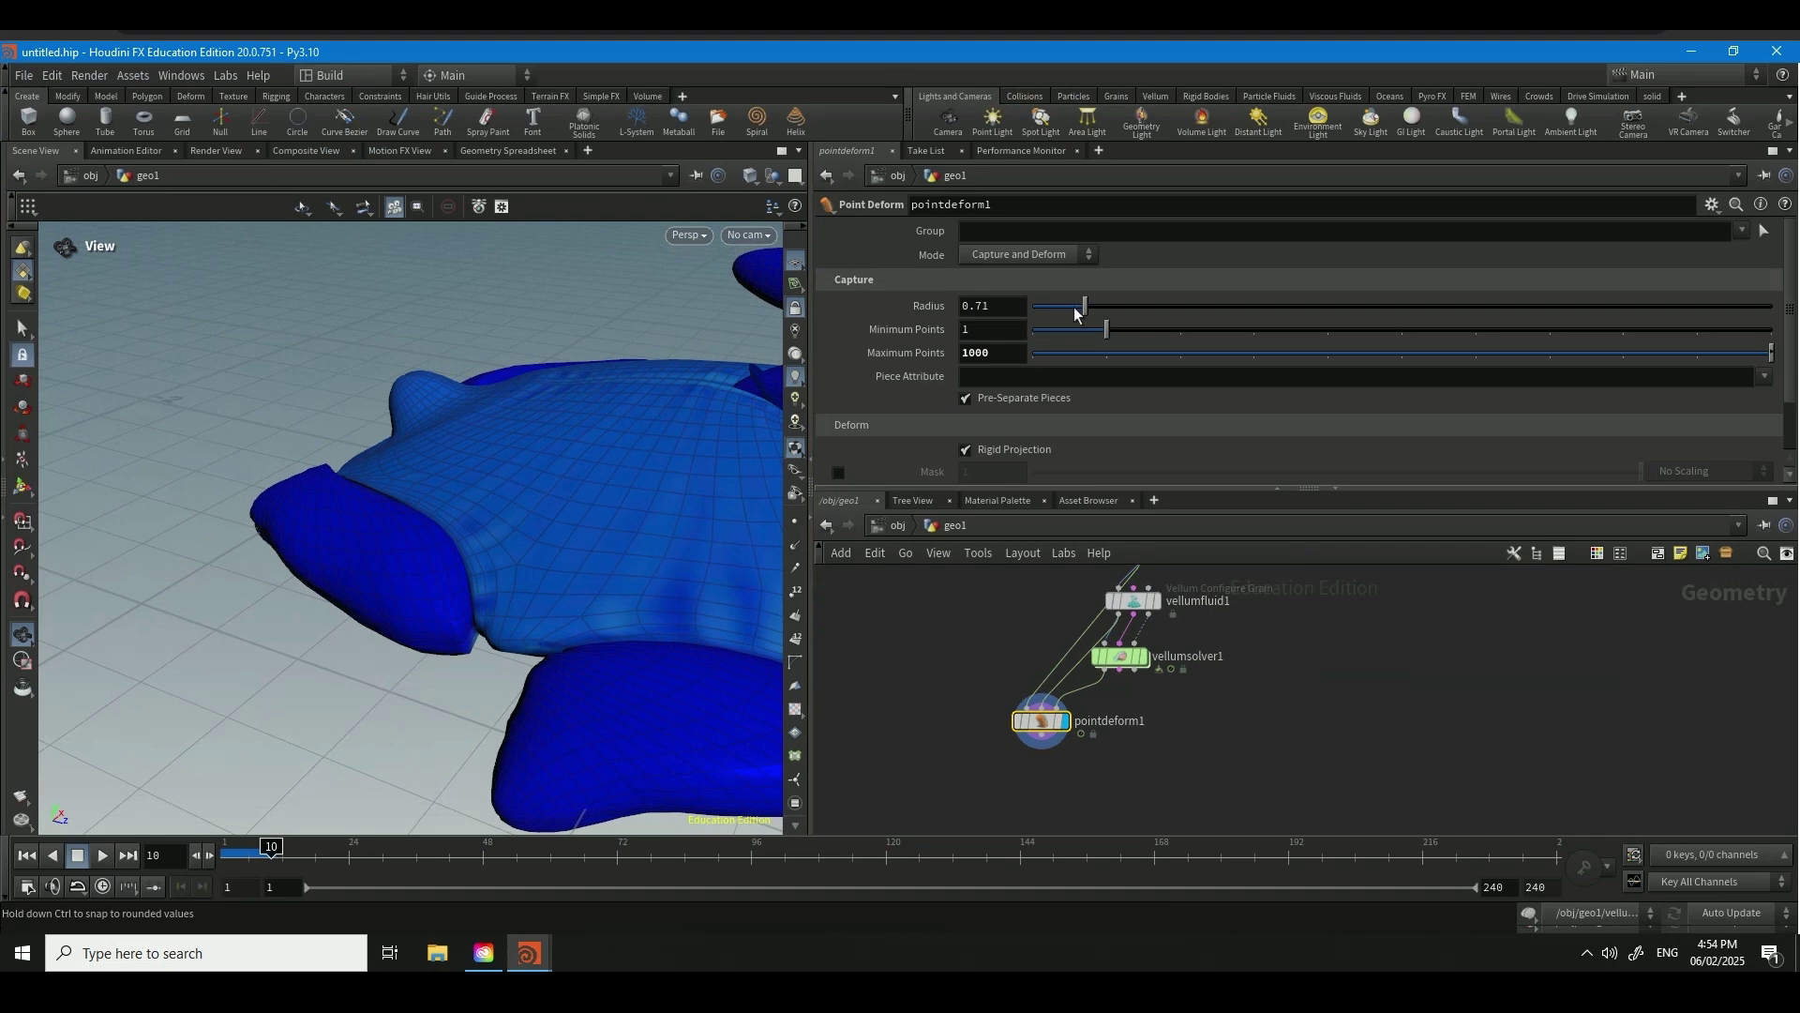
pyautogui.moveTo(369, 776); pyautogui.dragTo(485, 687)
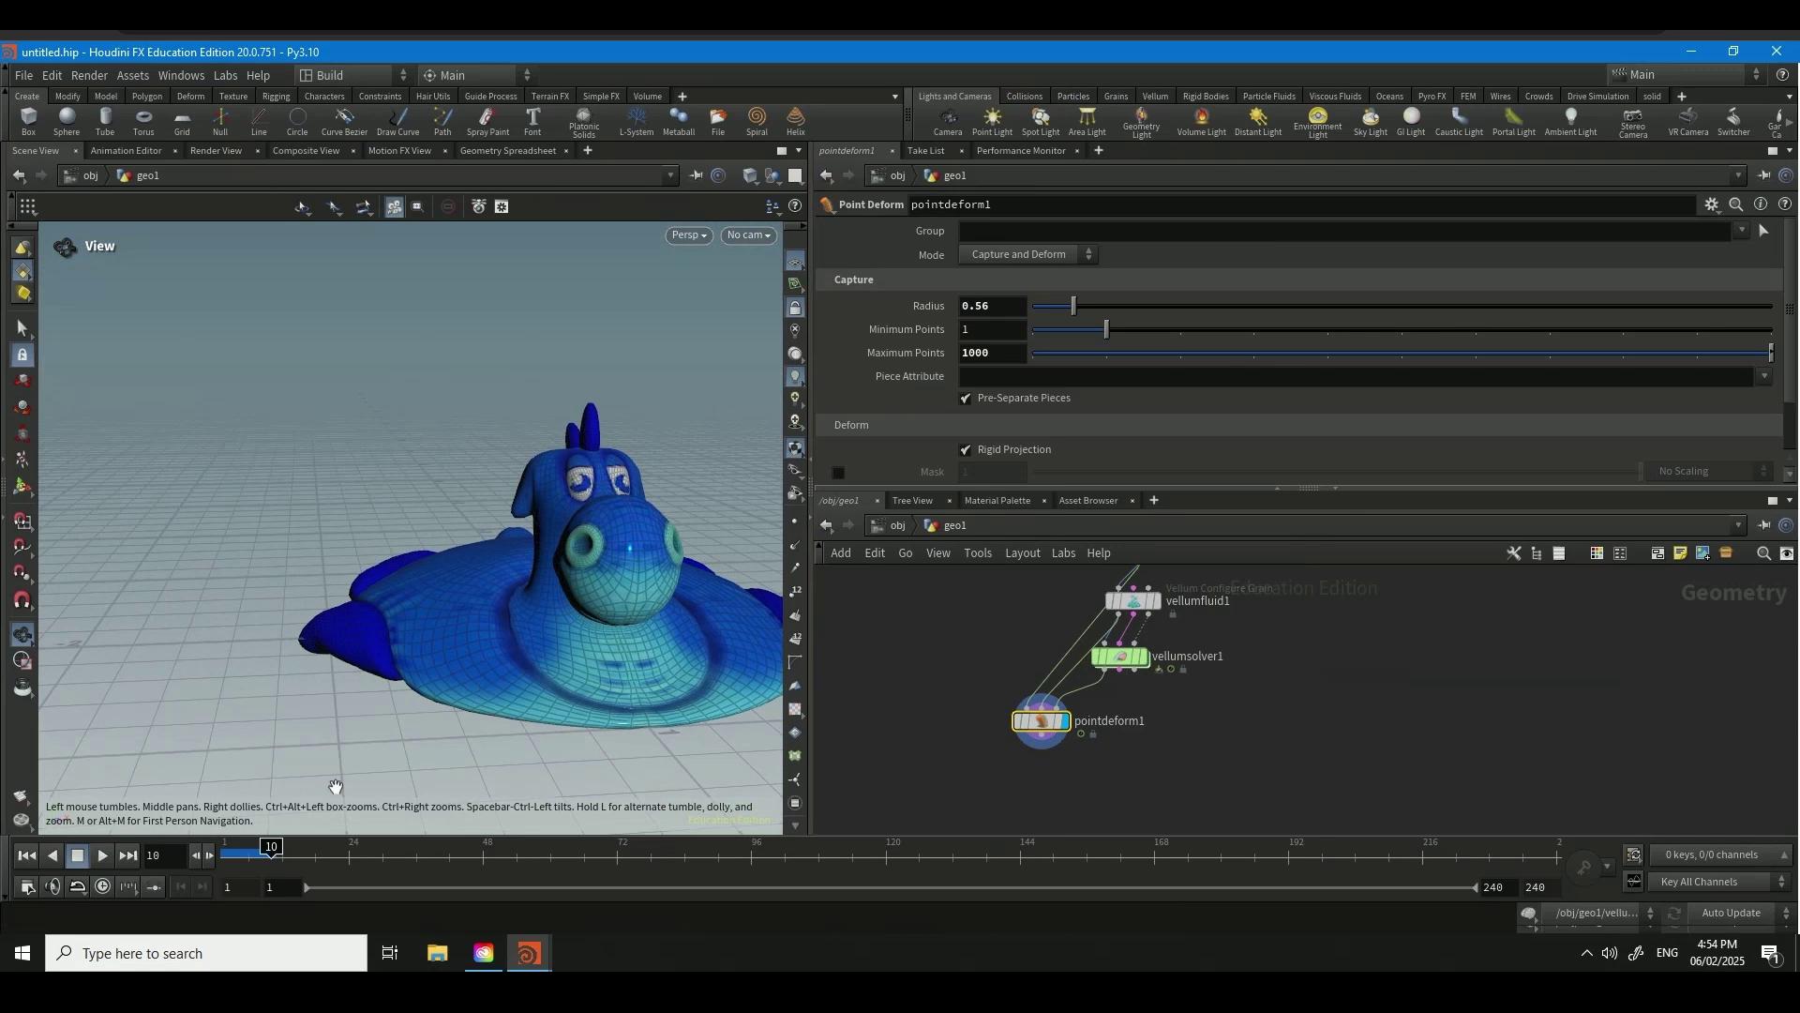
# - Play the simulation on from frame 10 to frame 22 to review how the toy melts
pyautogui.moveTo(263, 852)
pyautogui.mouseDown()
pyautogui.moveTo(240, 854)
pyautogui.moveTo(267, 853)
pyautogui.mouseUp()
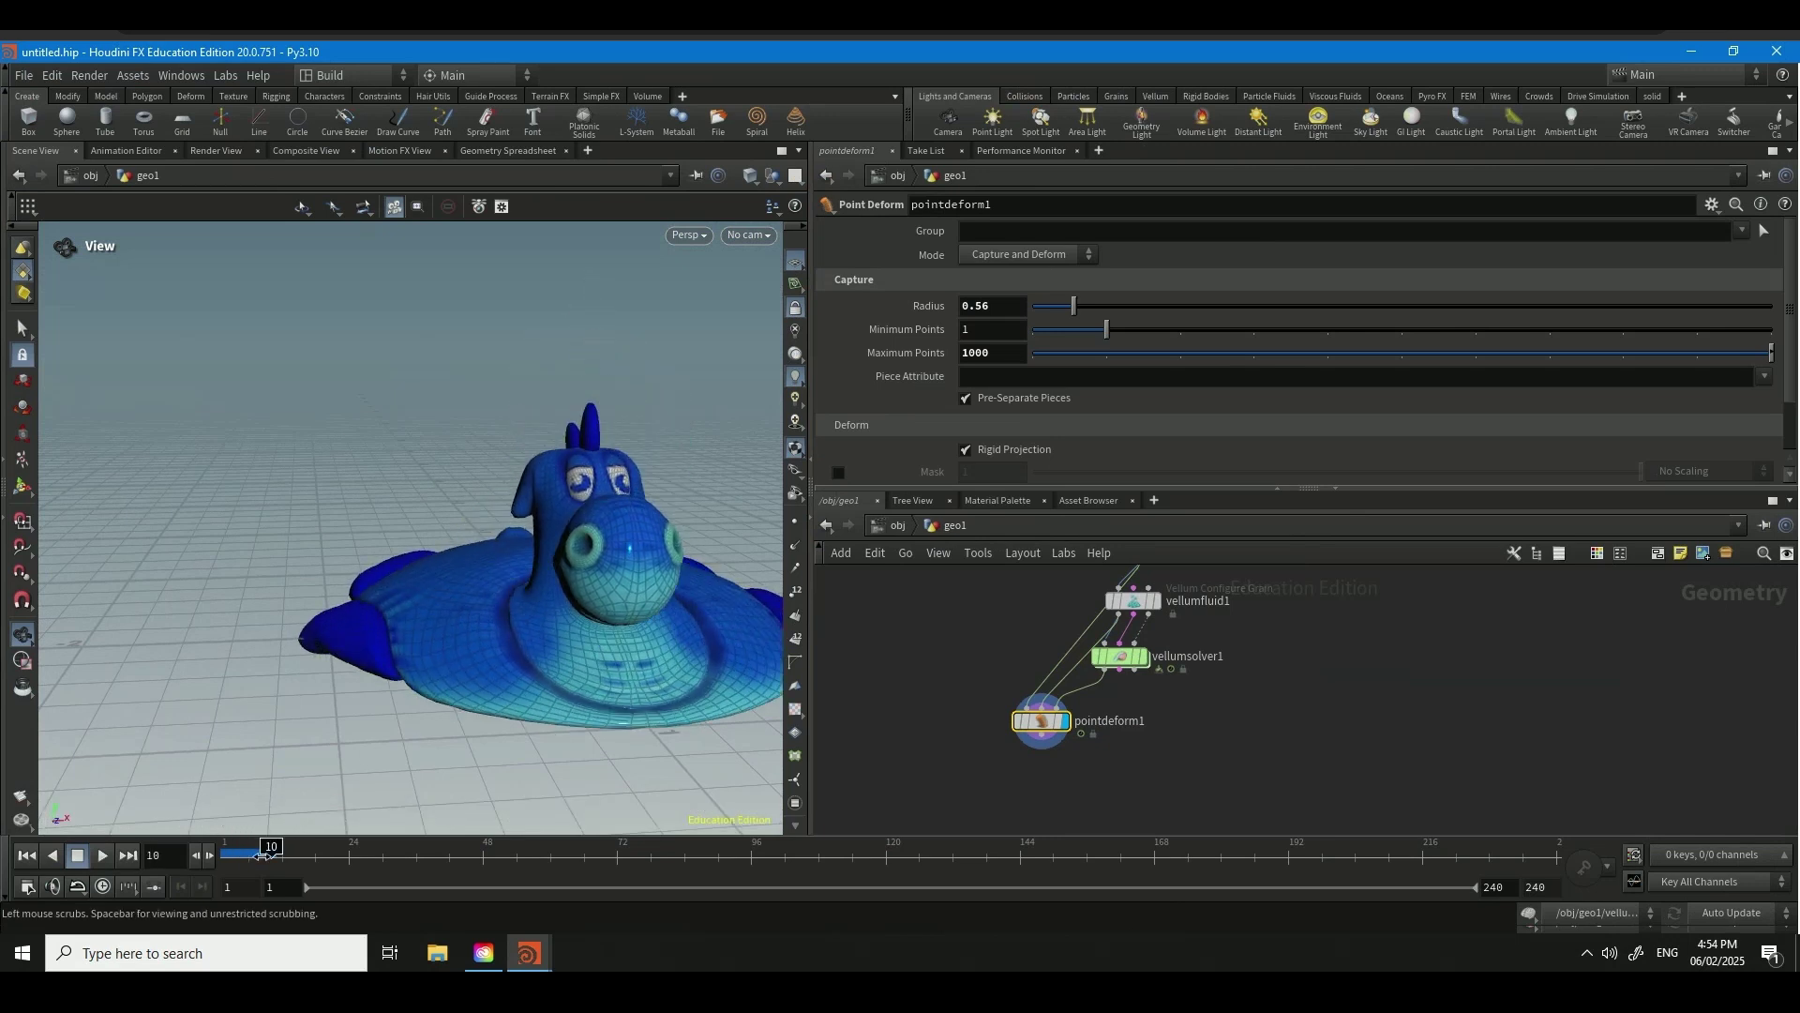
pyautogui.moveTo(480, 572); pyautogui.dragTo(403, 604)
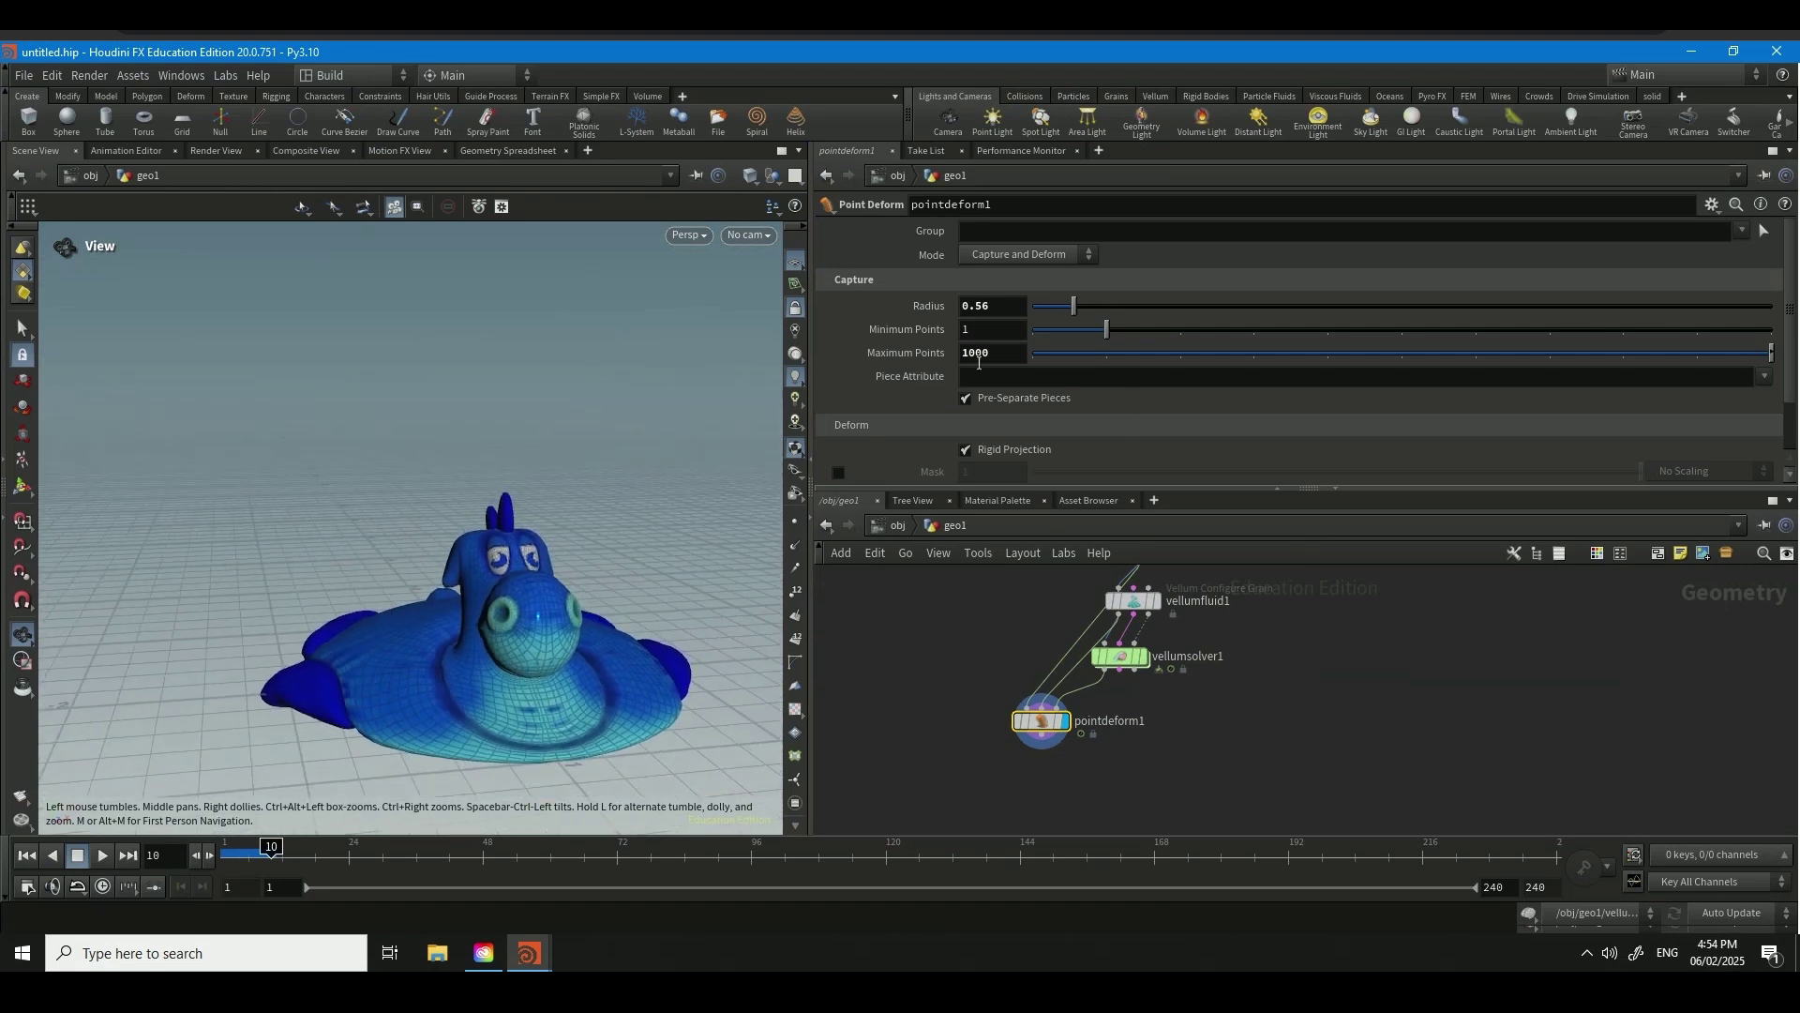
pyautogui.click(106, 856)
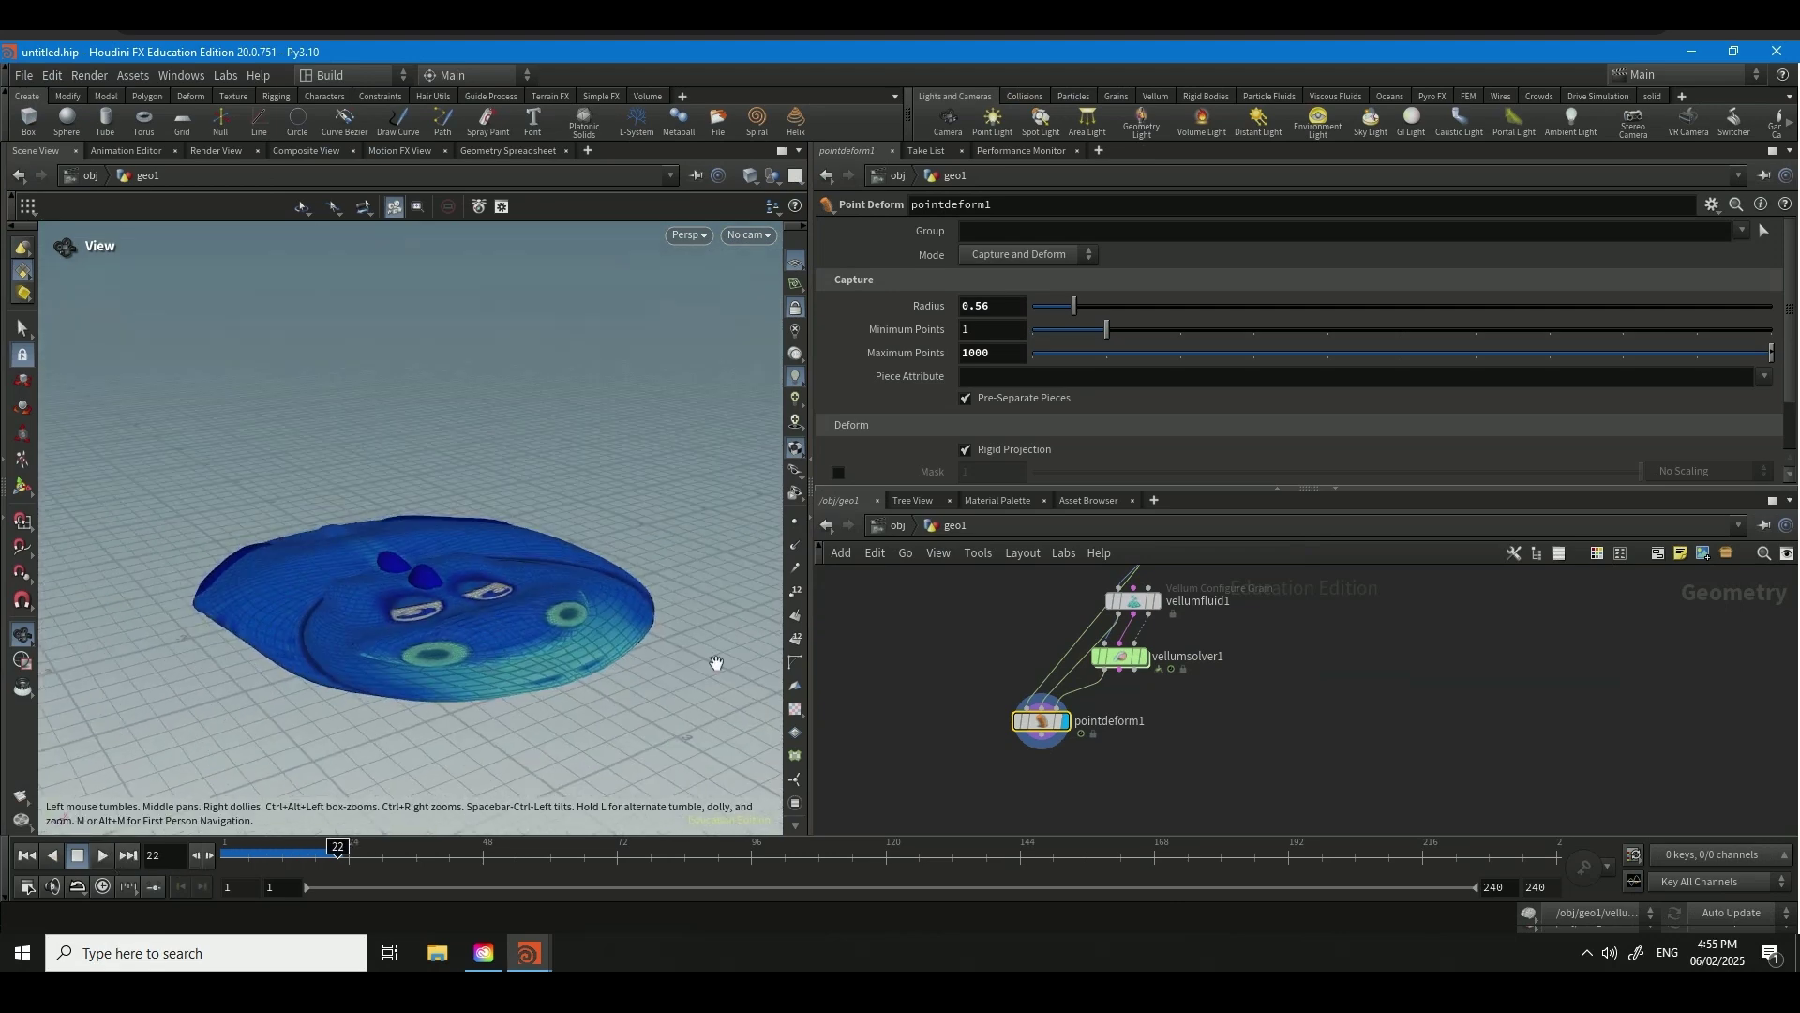
# - Add a File Cache node wired below the Point Deform node
pyautogui.click(1042, 734)
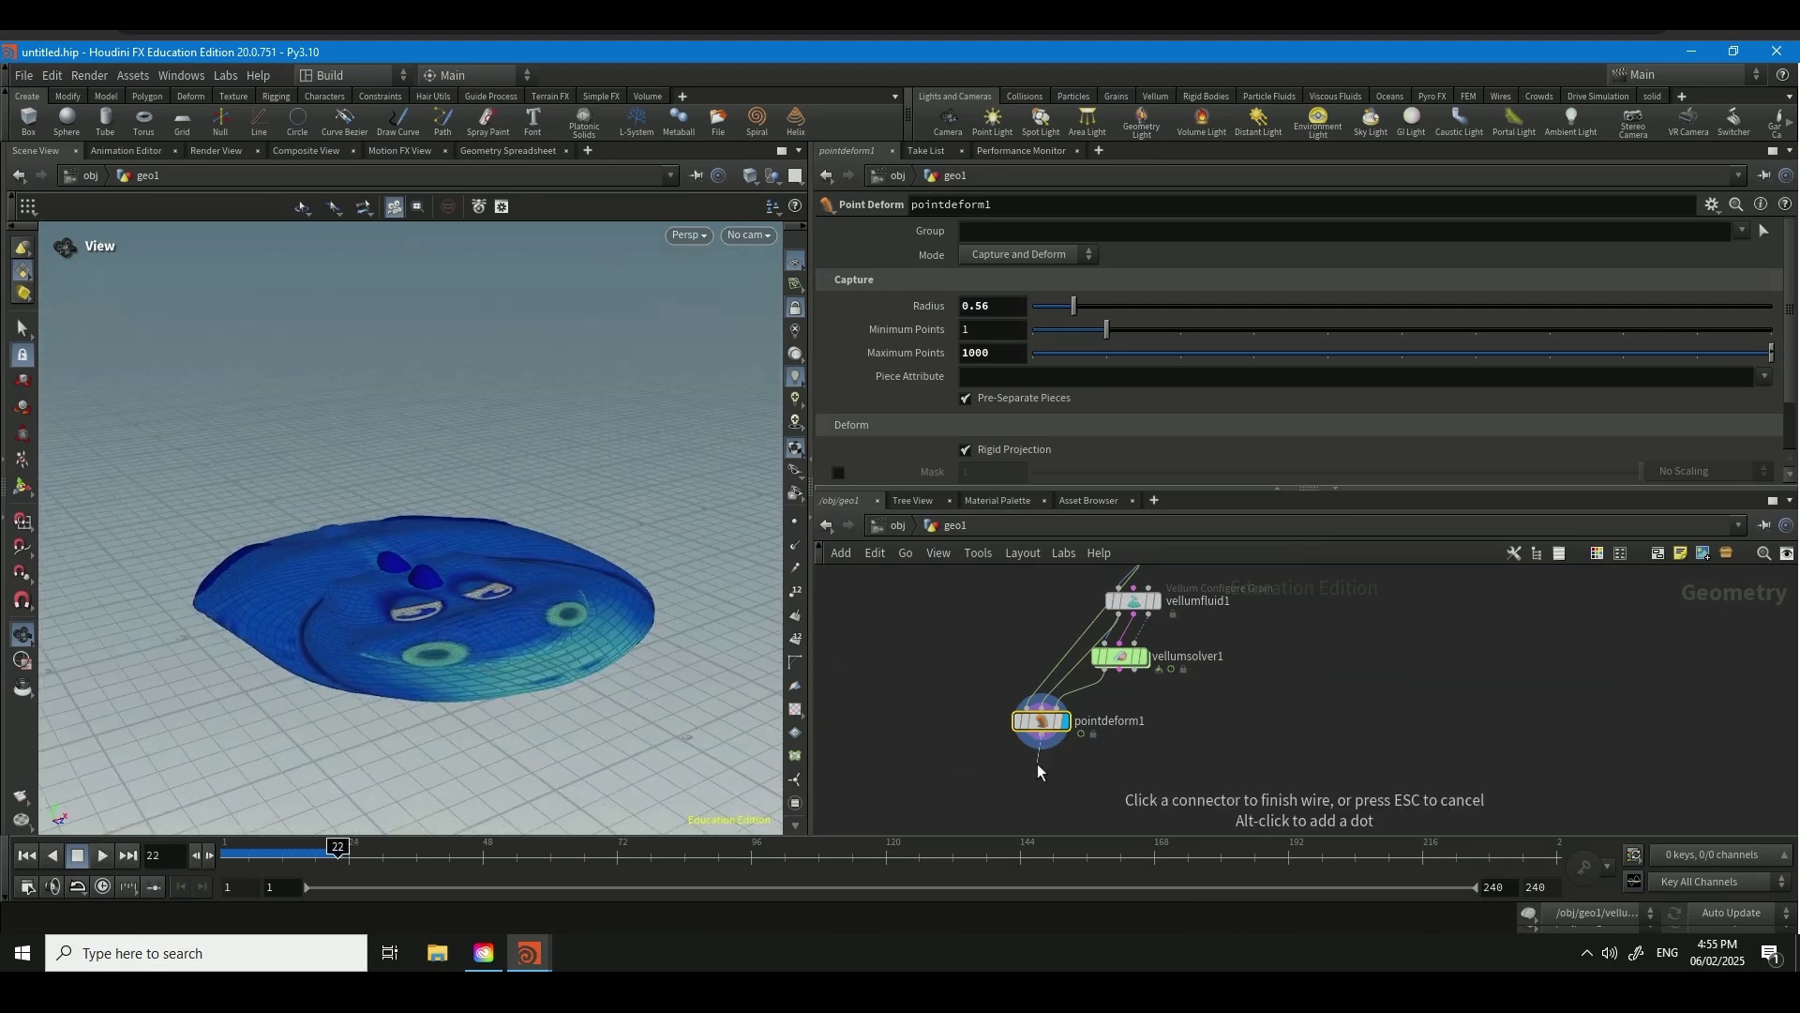
pyautogui.press('Tab')
pyautogui.write('filec')
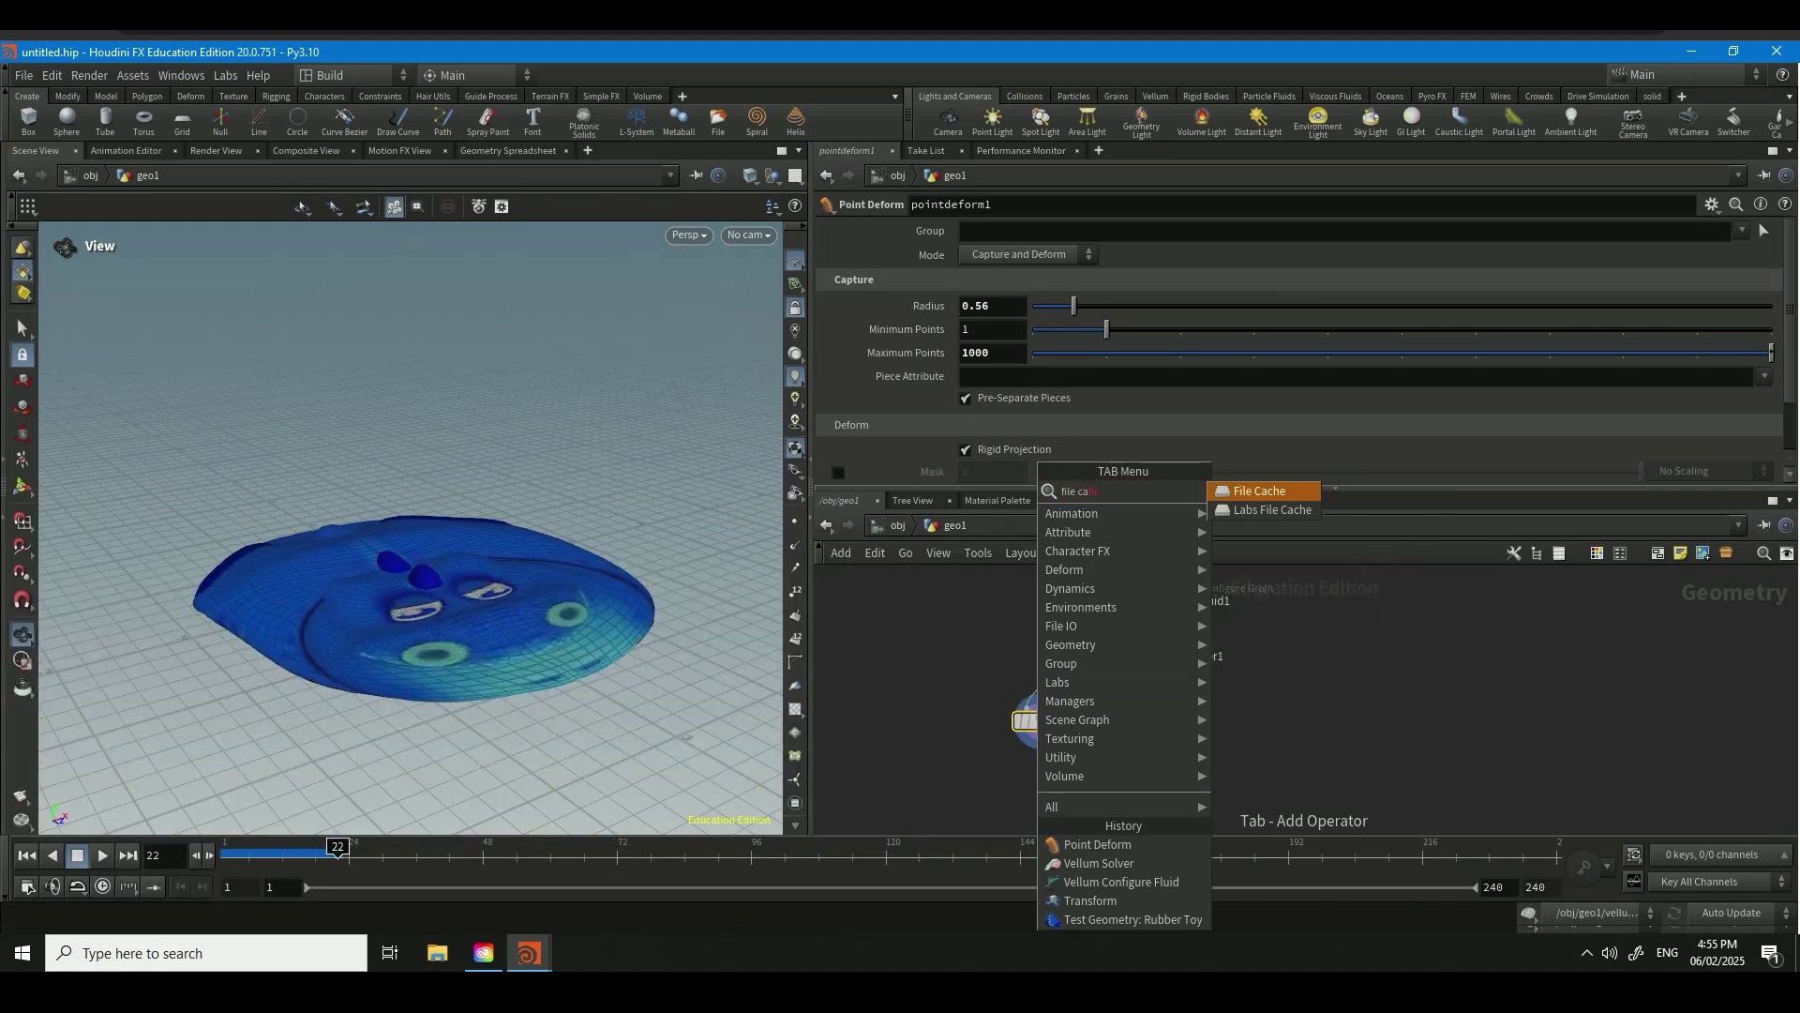
pyautogui.press('Return')
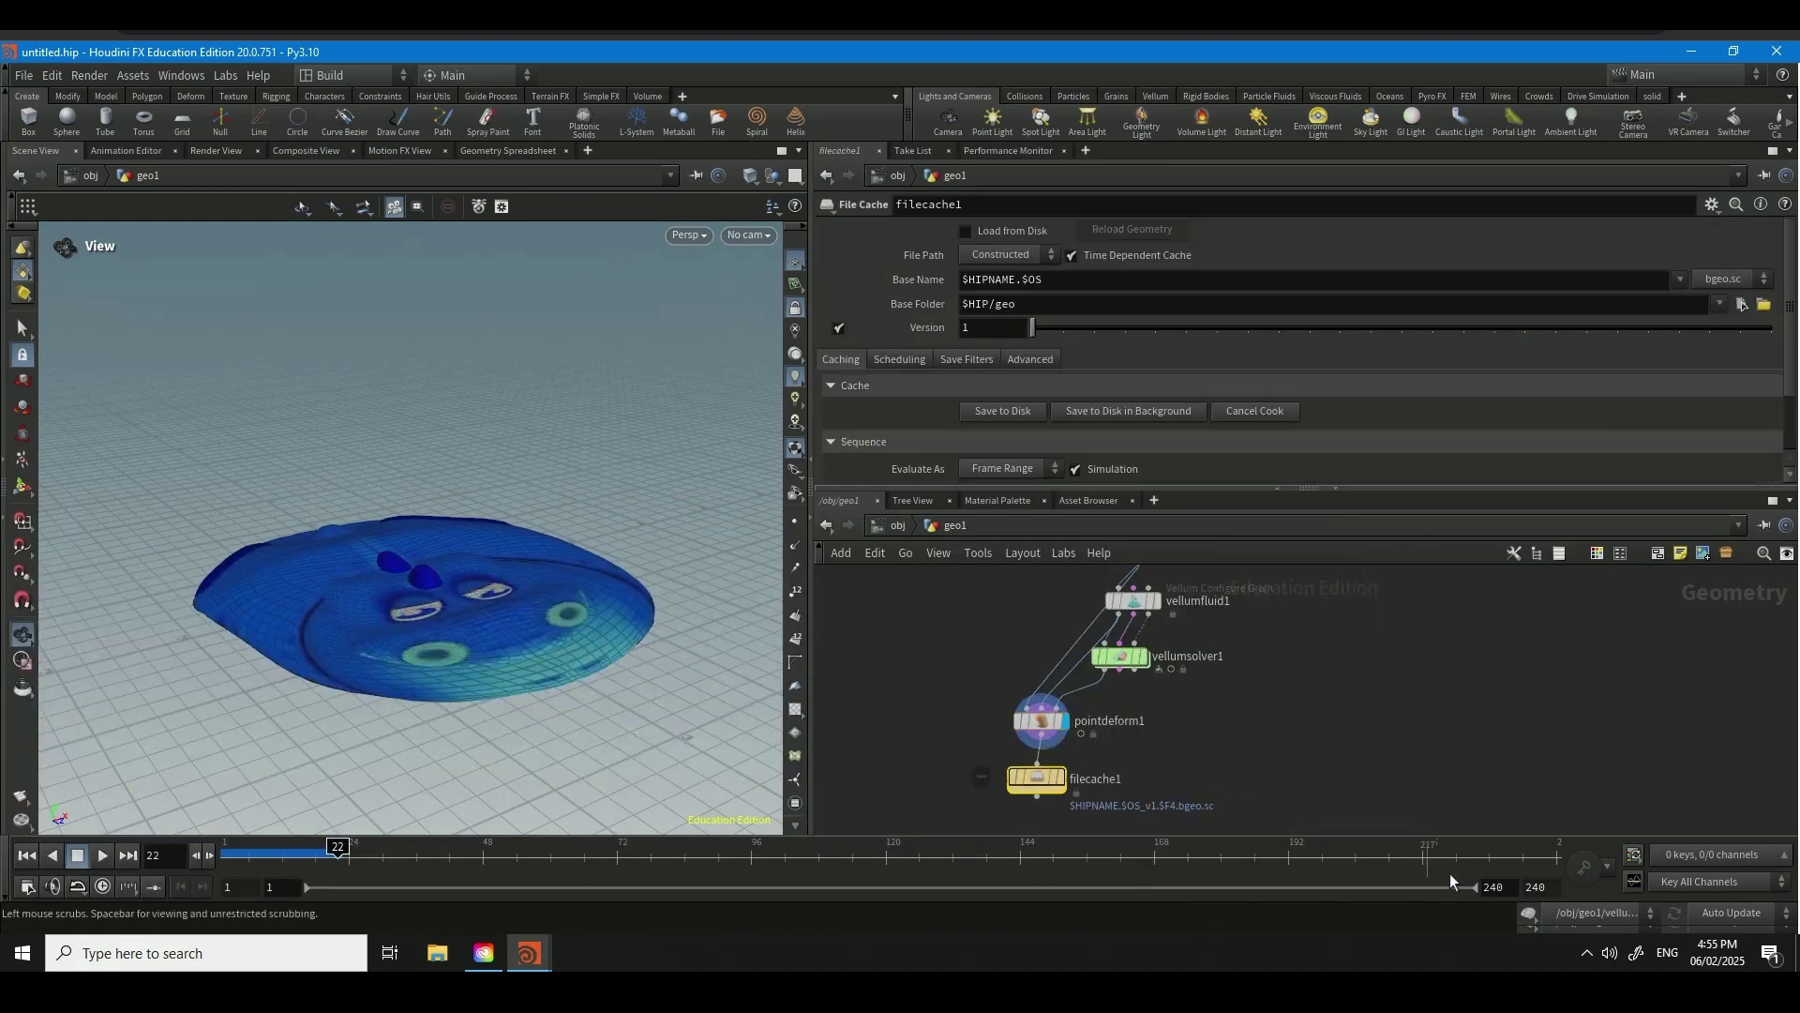
# - Set the global animation end frame to 60
pyautogui.click(1525, 886)
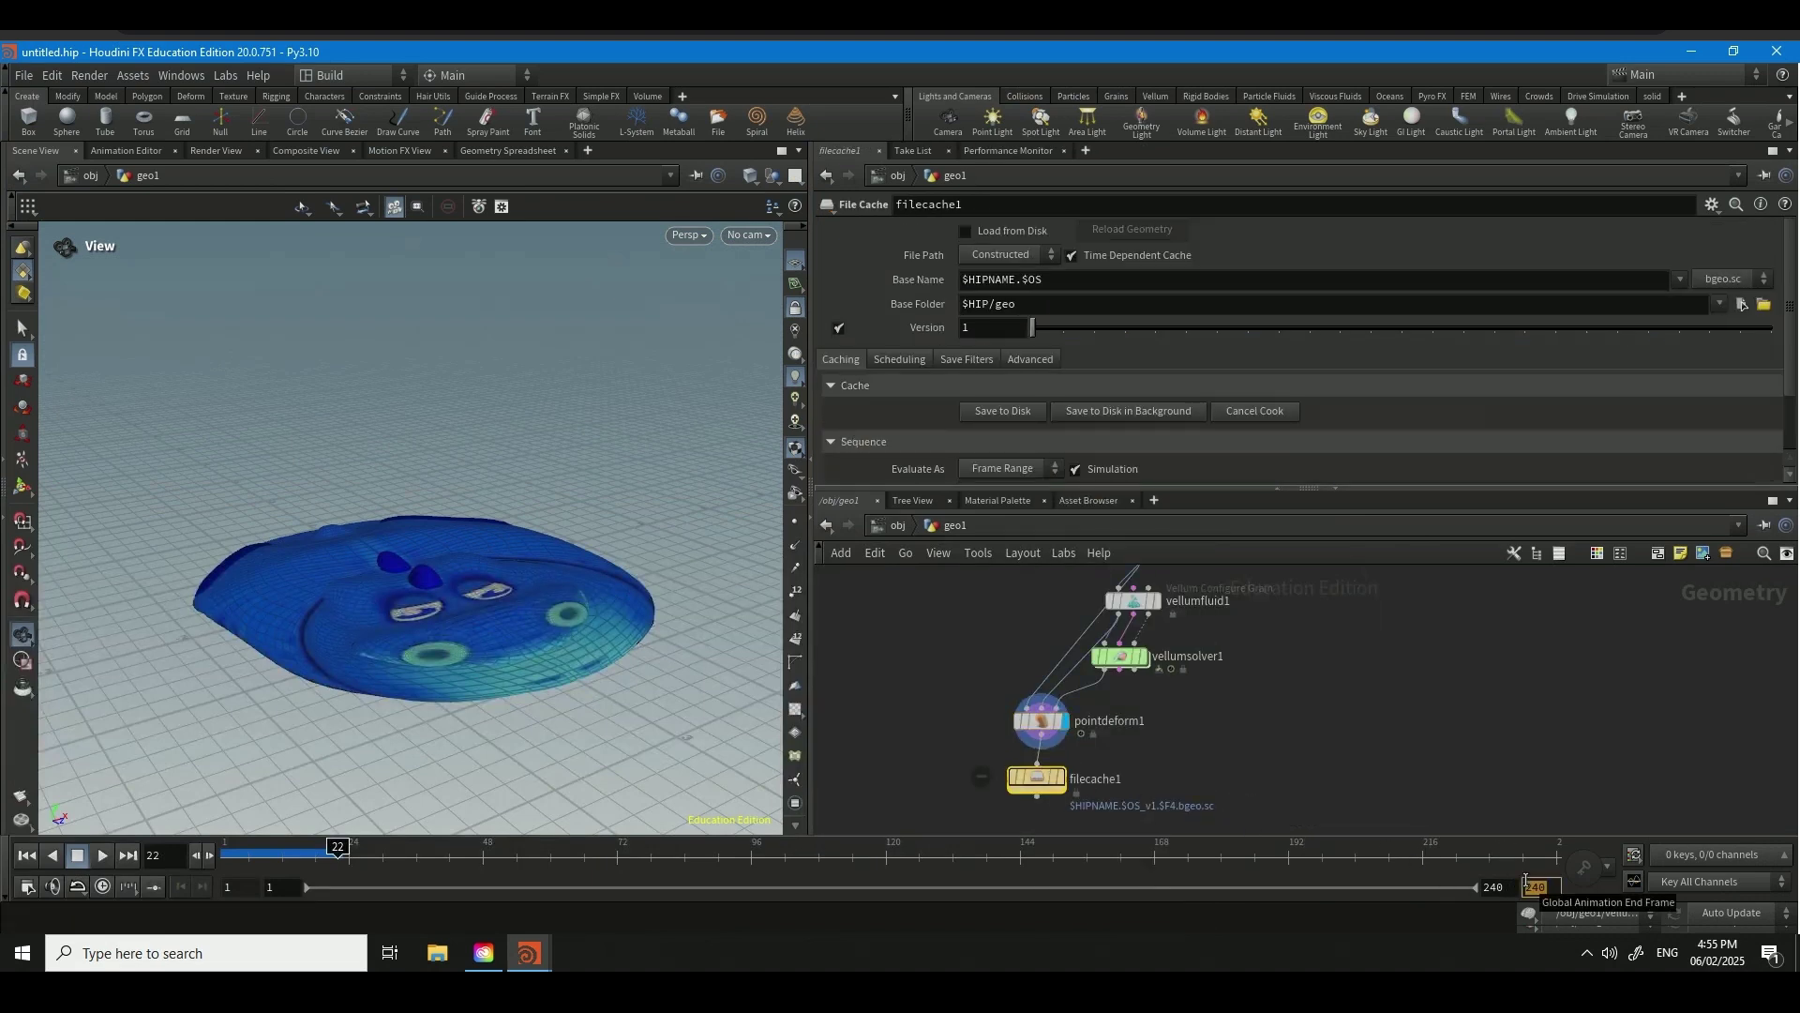
pyautogui.write('60')
pyautogui.press('Return')
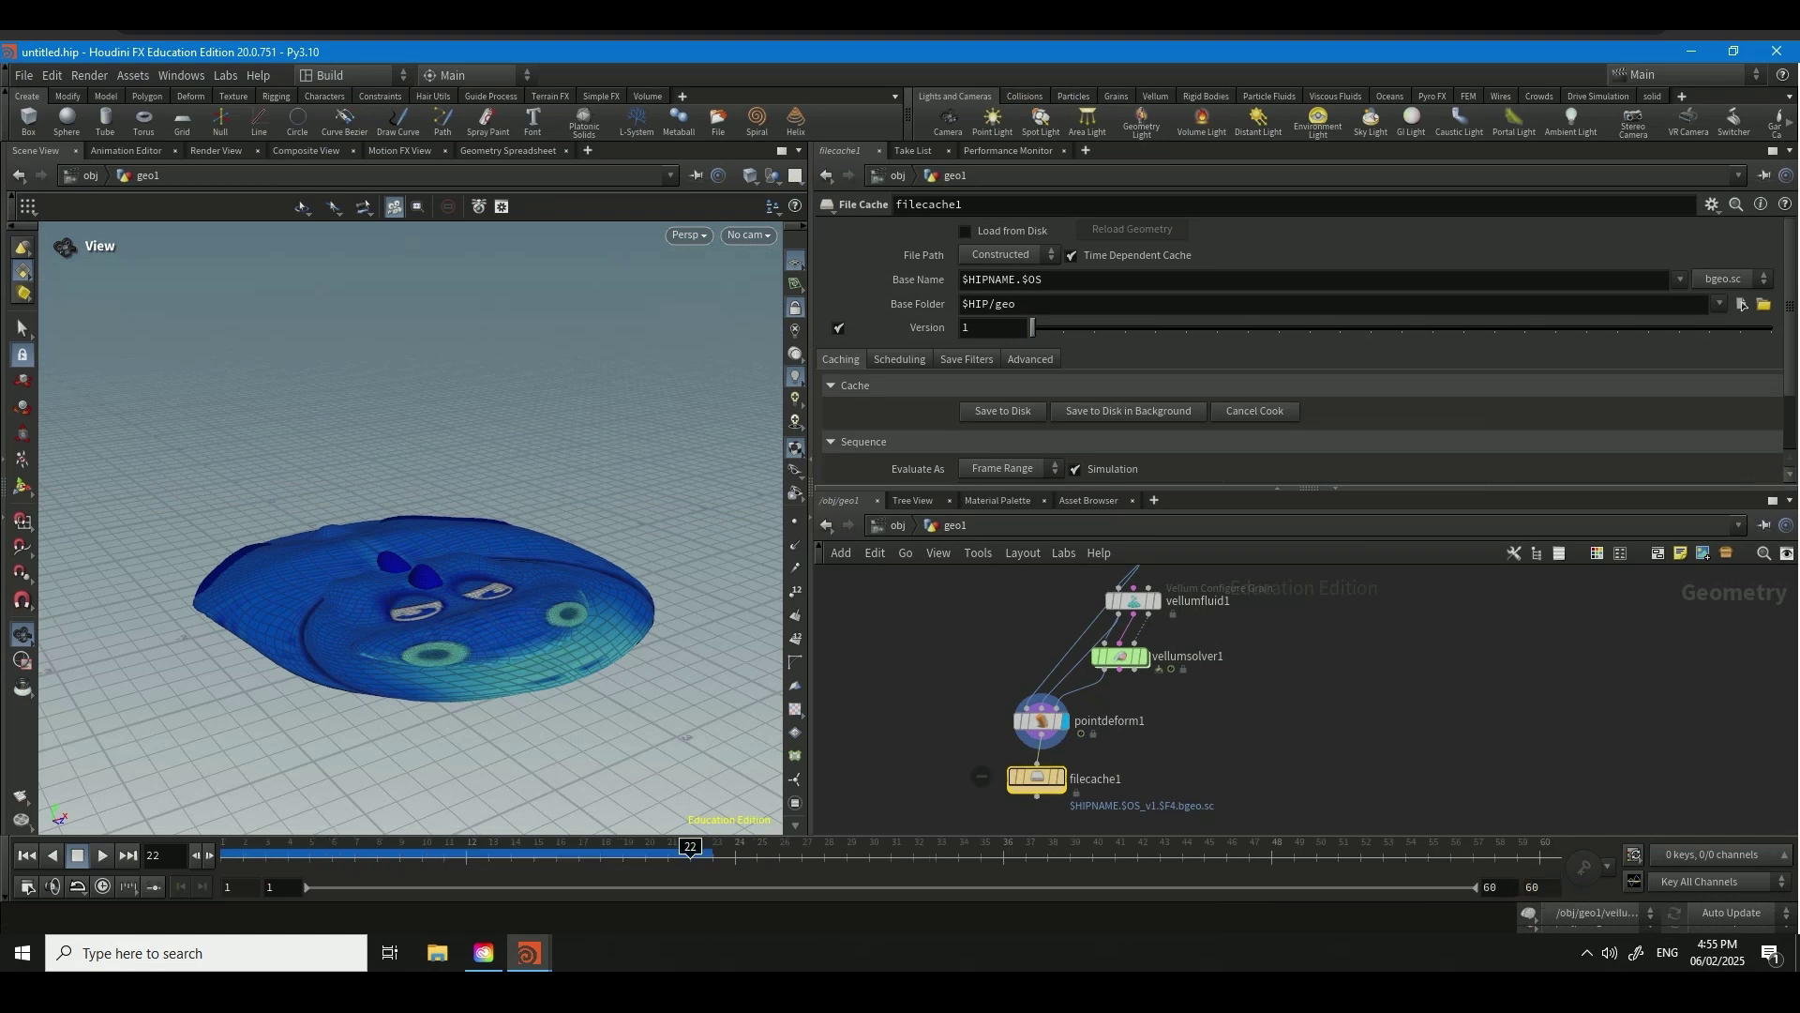
# - Set the File Cache's file path mode to Explicit
pyautogui.click(1021, 256)
pyautogui.click(1018, 279)
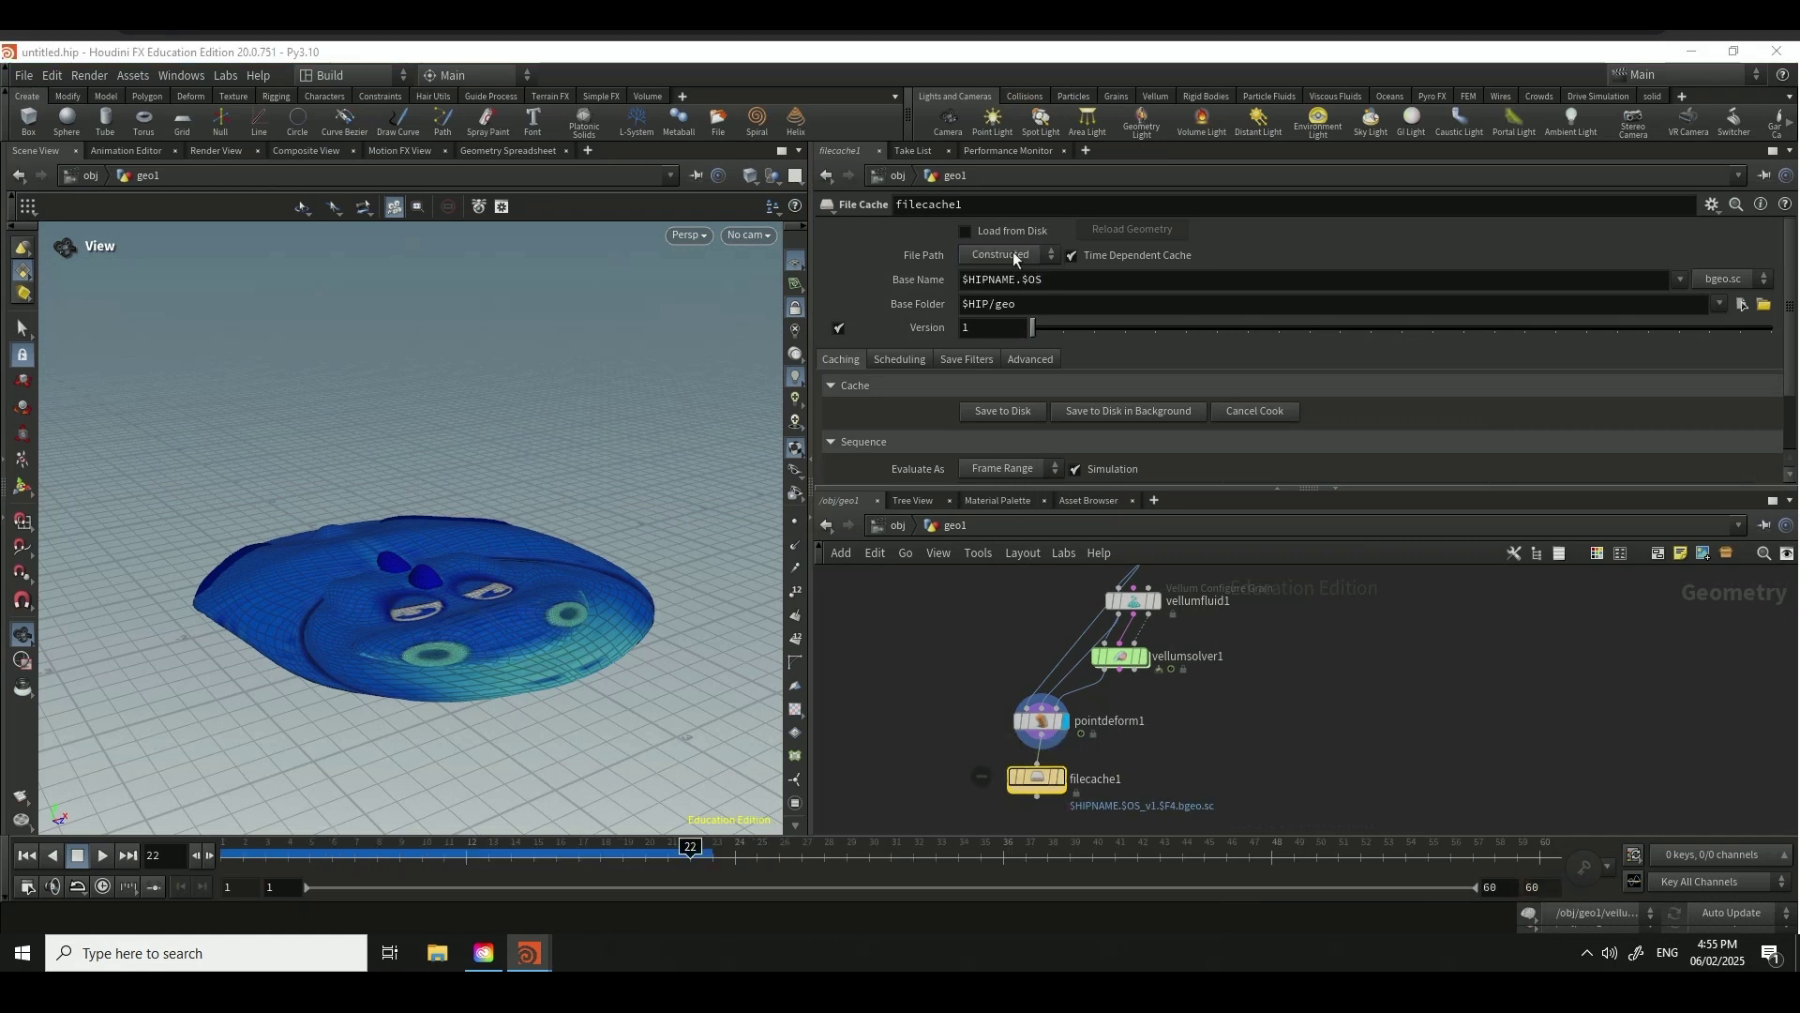
pyautogui.click(1016, 256)
pyautogui.click(1009, 281)
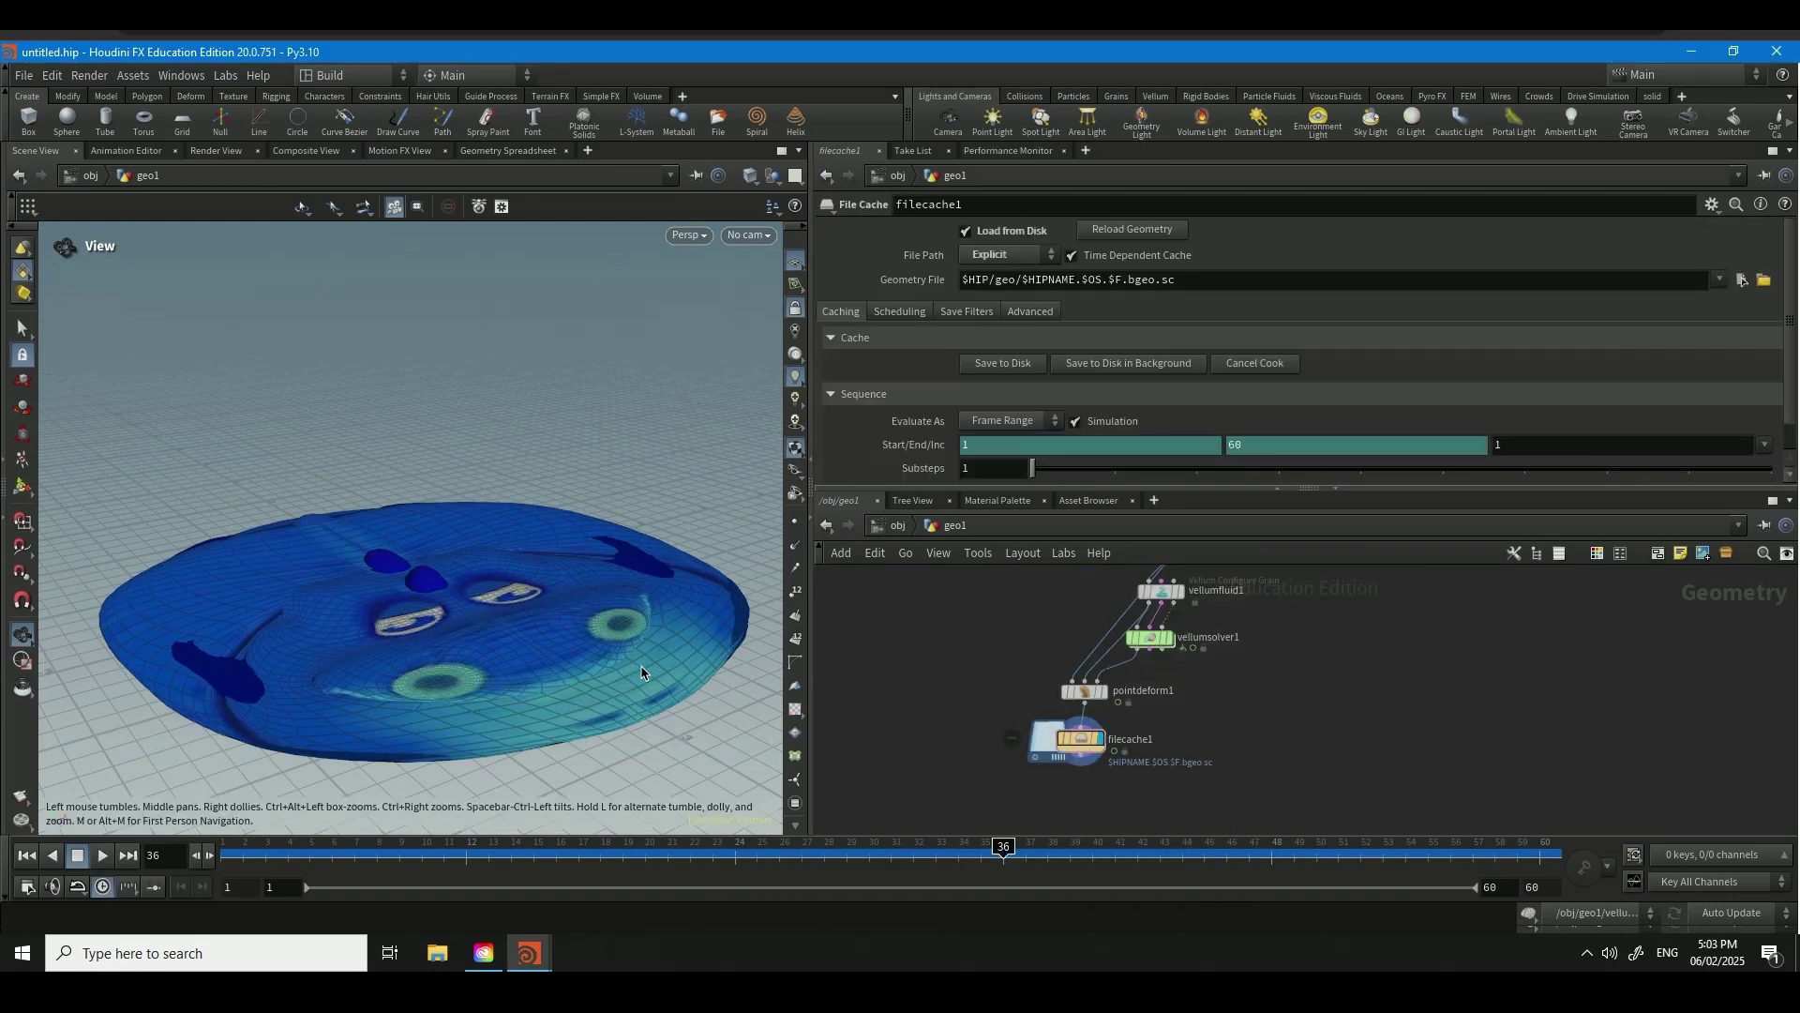
# - Rewind to the first frame and play the cached melting animation
pyautogui.click(945, 860)
pyautogui.moveTo(944, 861)
pyautogui.mouseDown()
pyautogui.moveTo(334, 861)
pyautogui.moveTo(180, 889)
pyautogui.mouseUp()
pyautogui.click(100, 860)
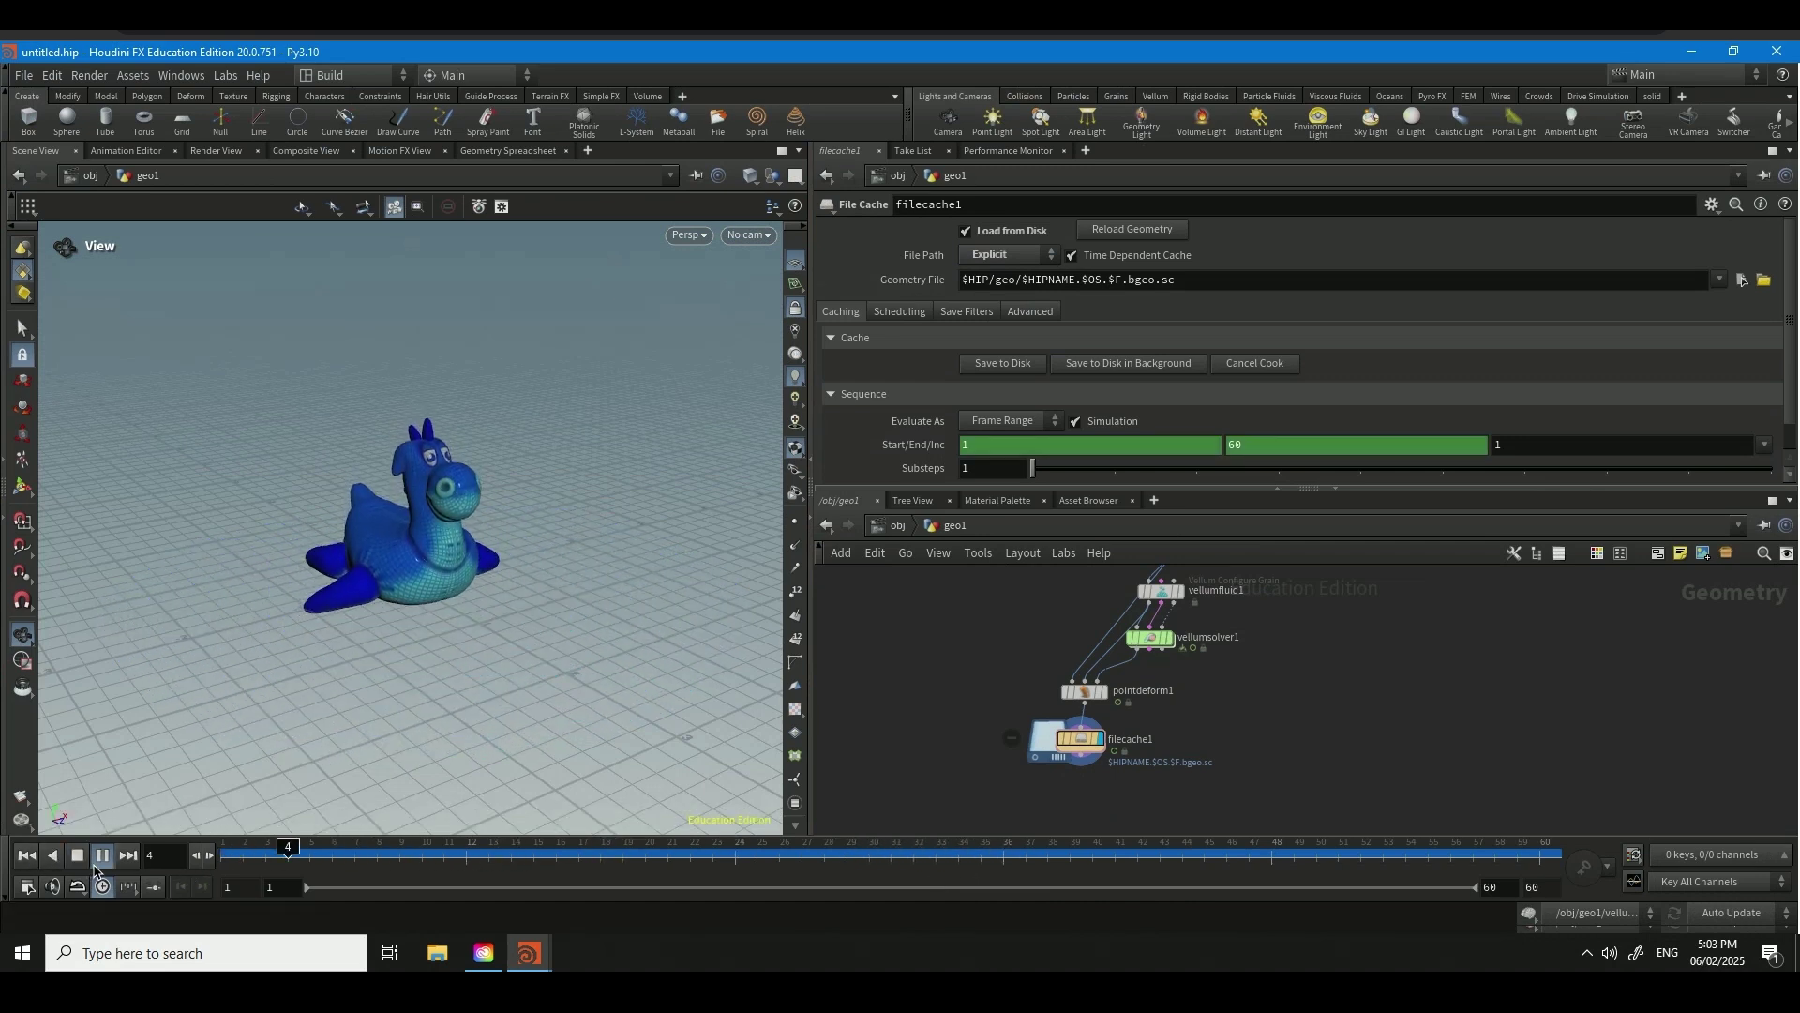
# - Pause the melting playback and examine the melted toy's surface up close around the fins and eyes
pyautogui.click(98, 865)
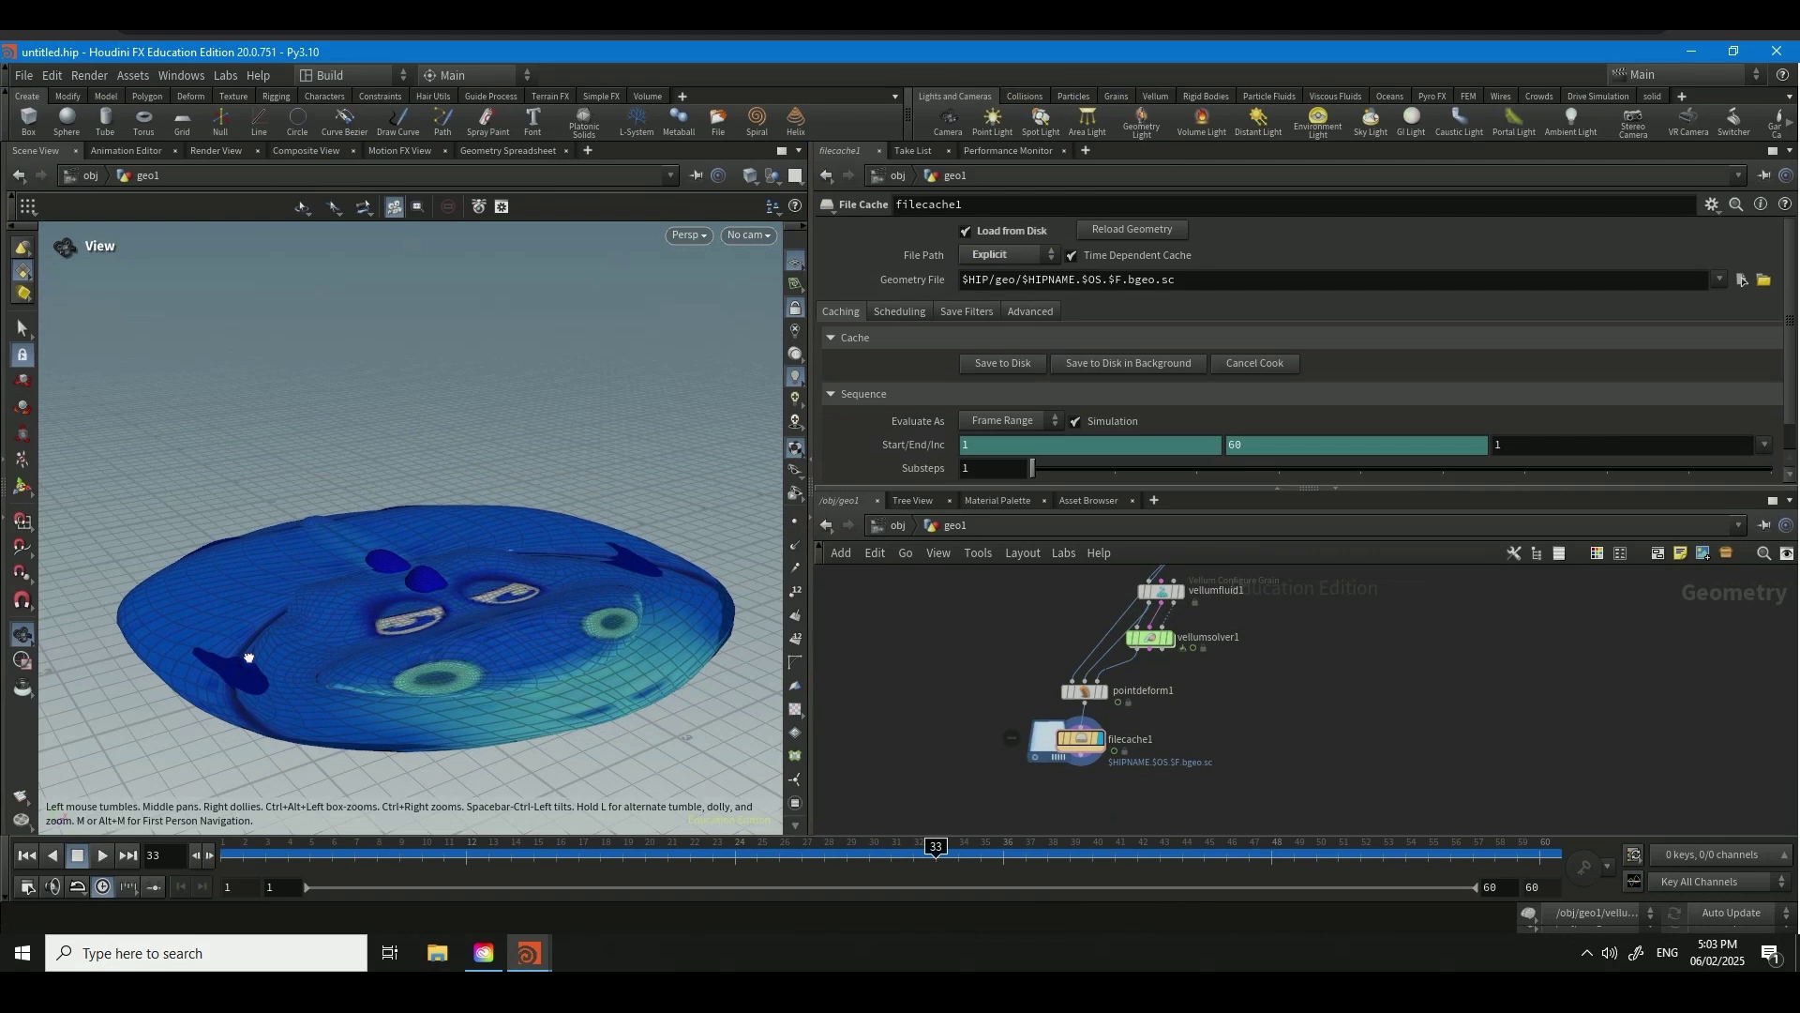
pyautogui.moveTo(248, 657); pyautogui.dragTo(352, 670)
pyautogui.moveTo(351, 670); pyautogui.dragTo(619, 687, button='right')
pyautogui.moveTo(619, 687); pyautogui.dragTo(475, 715)
pyautogui.moveTo(475, 715); pyautogui.dragTo(26, 689, button='middle')
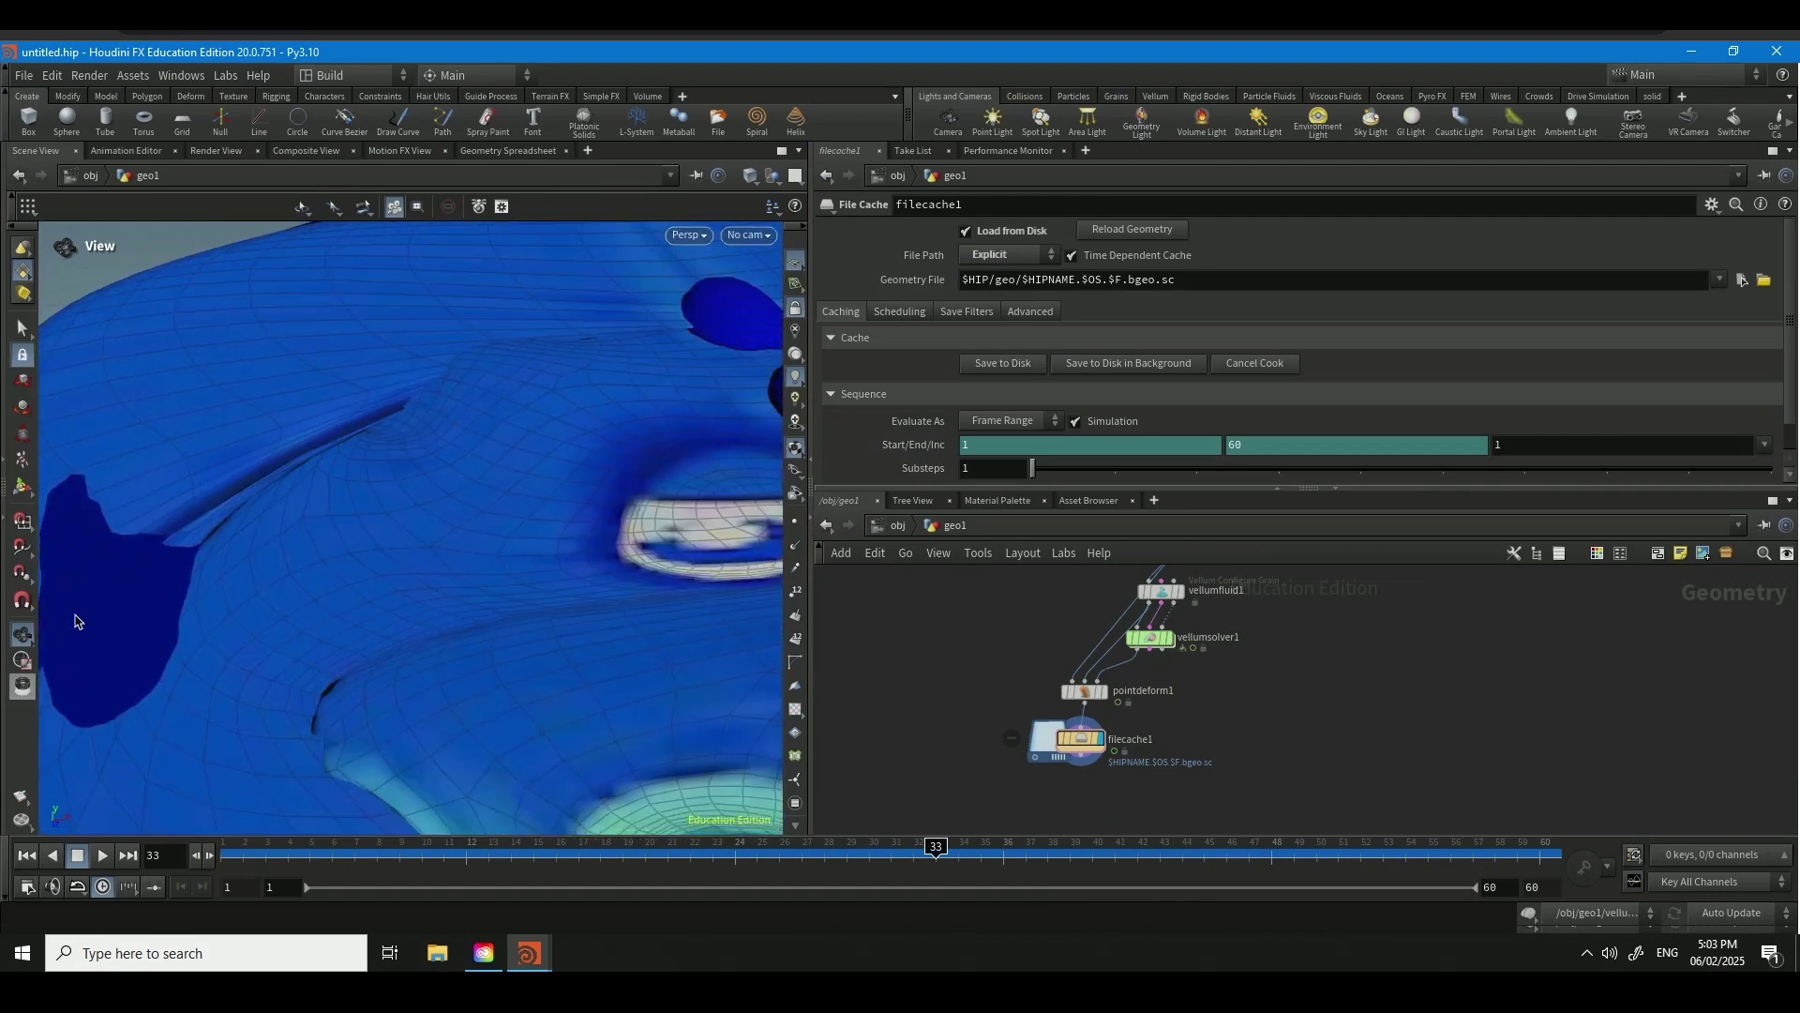
pyautogui.moveTo(298, 576); pyautogui.dragTo(539, 567, button='middle')
pyautogui.moveTo(410, 590); pyautogui.dragTo(484, 646)
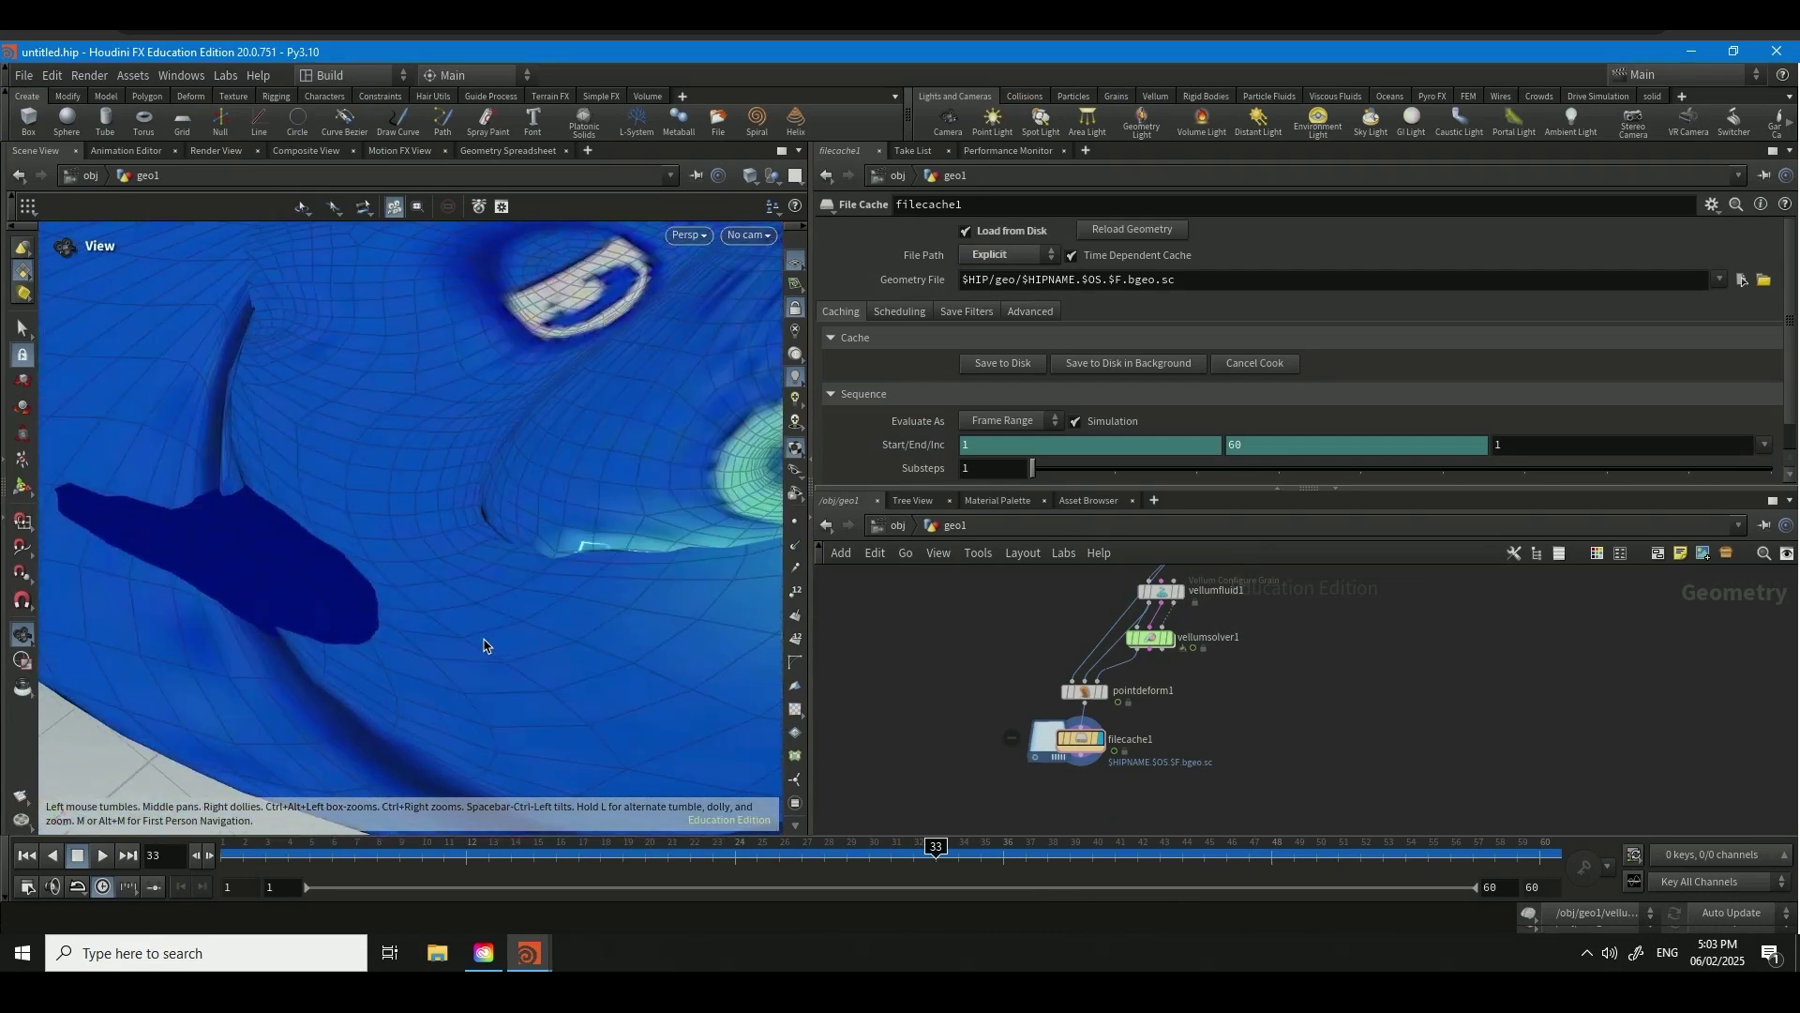
pyautogui.scroll(-5, 484, 645)
# - Review the Point Deform node's capture settings and look over the whole melted toy
pyautogui.moveTo(1203, 674); pyautogui.dragTo(1195, 728, button='middle')
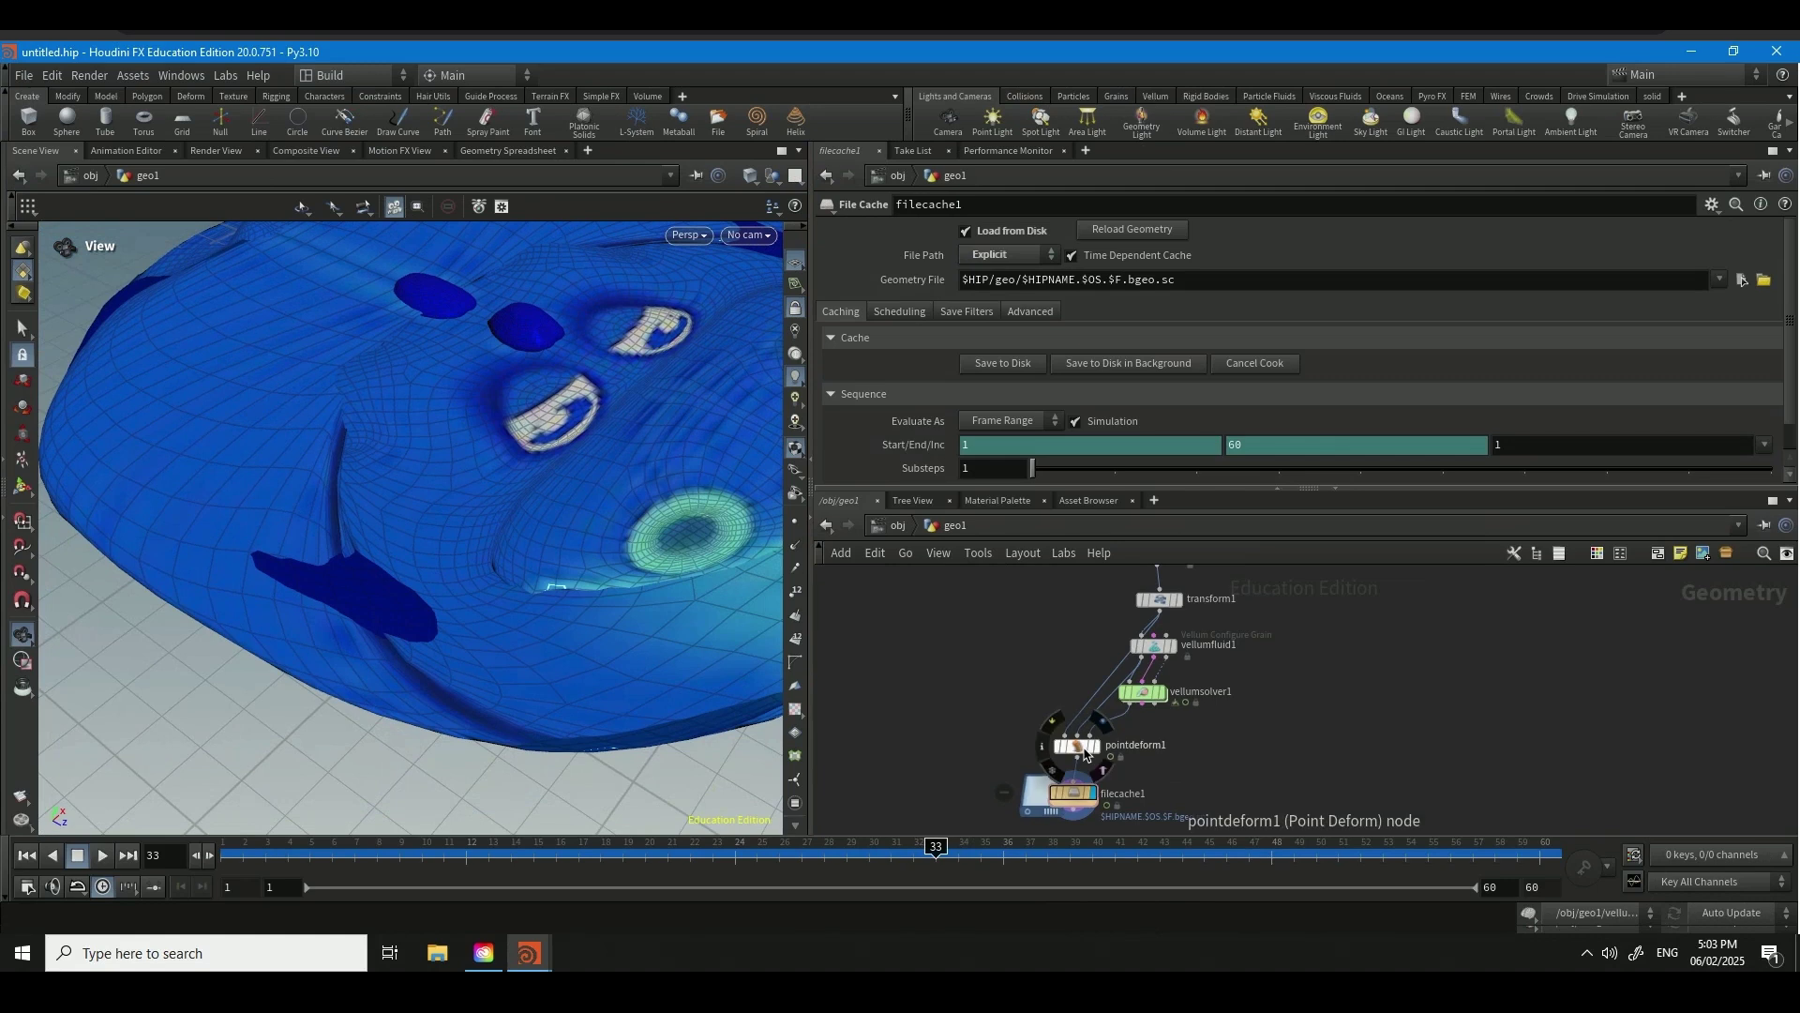
pyautogui.click(1075, 749)
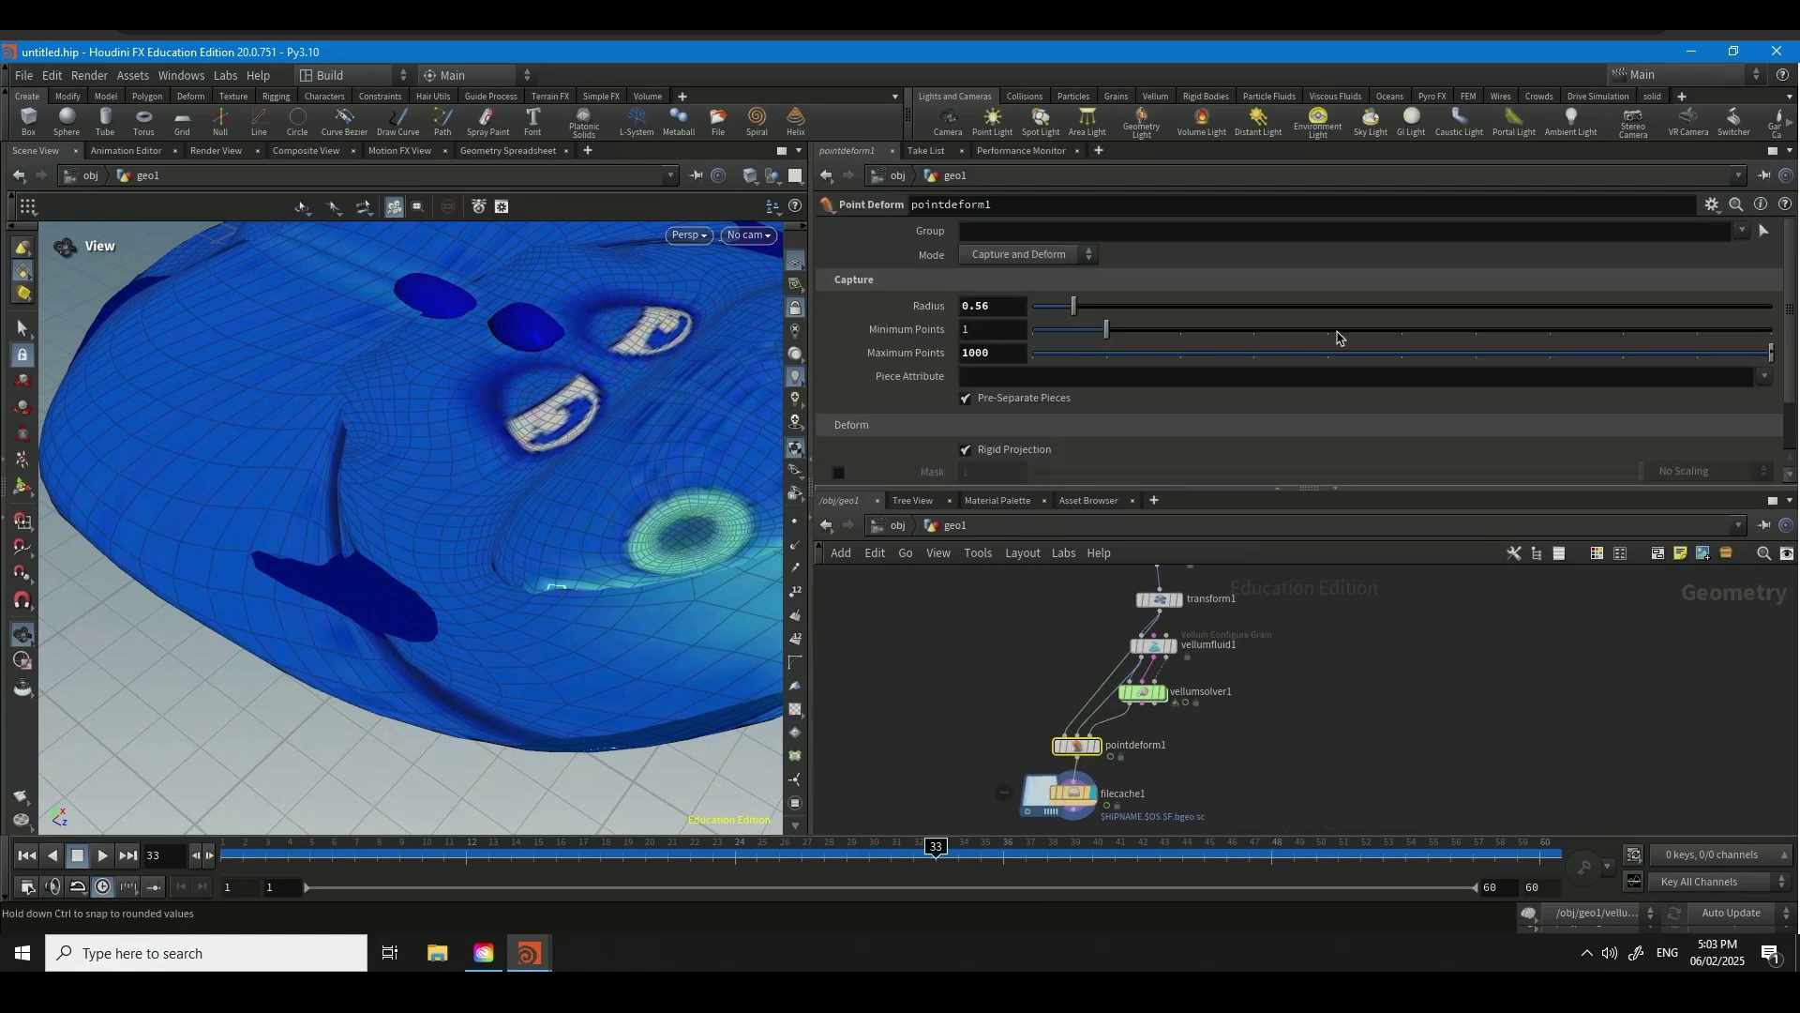
pyautogui.moveTo(968, 739); pyautogui.dragTo(942, 699, button='middle')
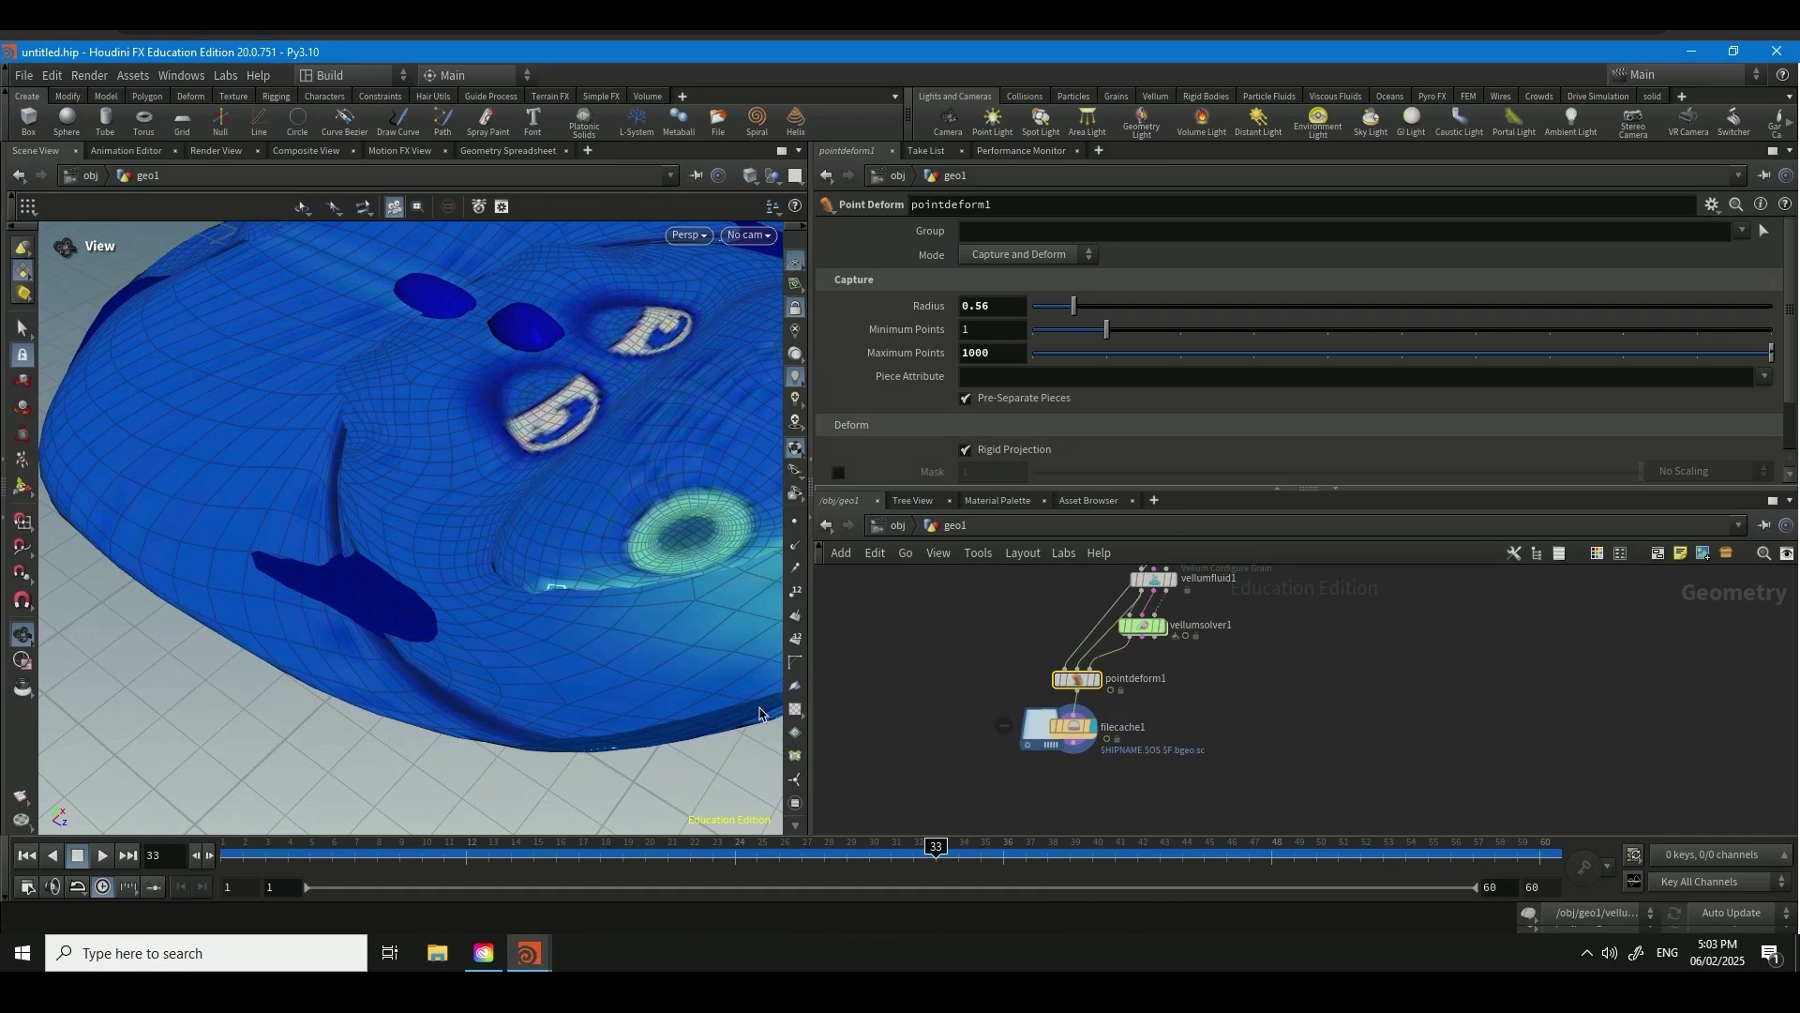
pyautogui.moveTo(442, 618); pyautogui.dragTo(153, 715, button='right')
pyautogui.moveTo(435, 614); pyautogui.dragTo(466, 551)
pyautogui.moveTo(459, 563); pyautogui.dragTo(431, 647, button='middle')
pyautogui.moveTo(433, 647); pyautogui.dragTo(319, 648)
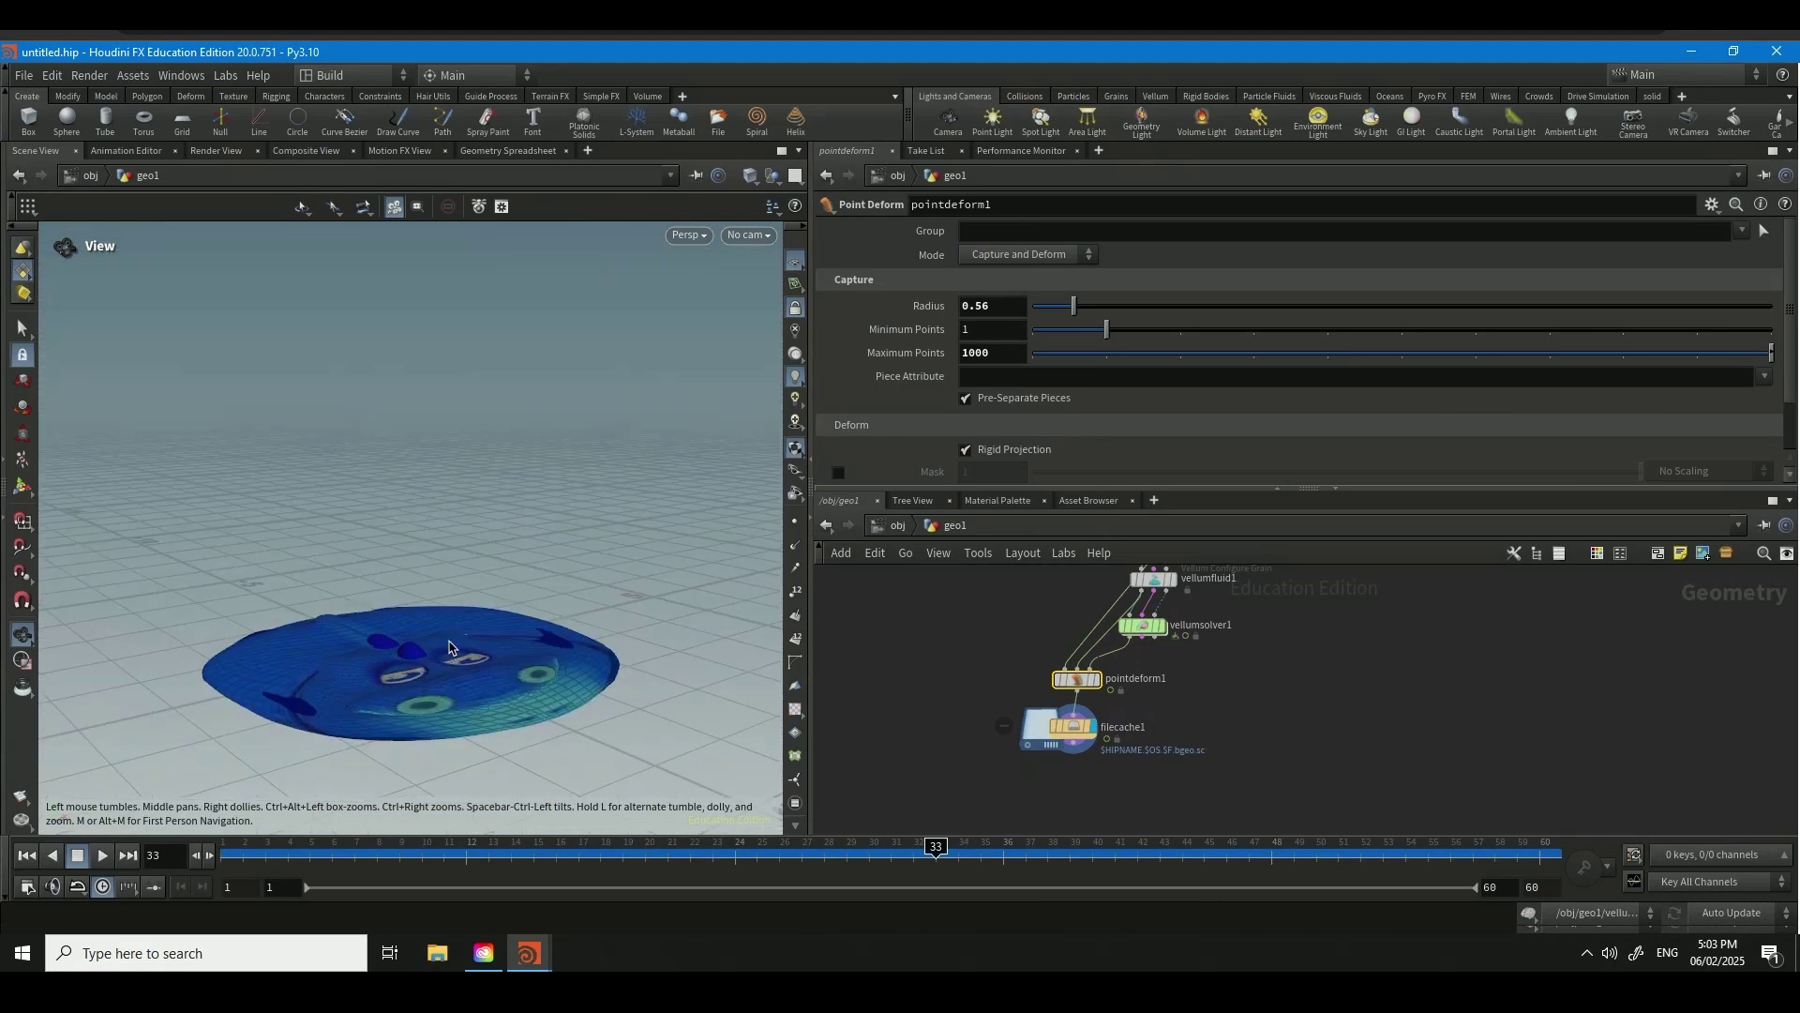
# - Add a Principled Shader from the material gallery to the scene's /mat network
pyautogui.click(998, 500)
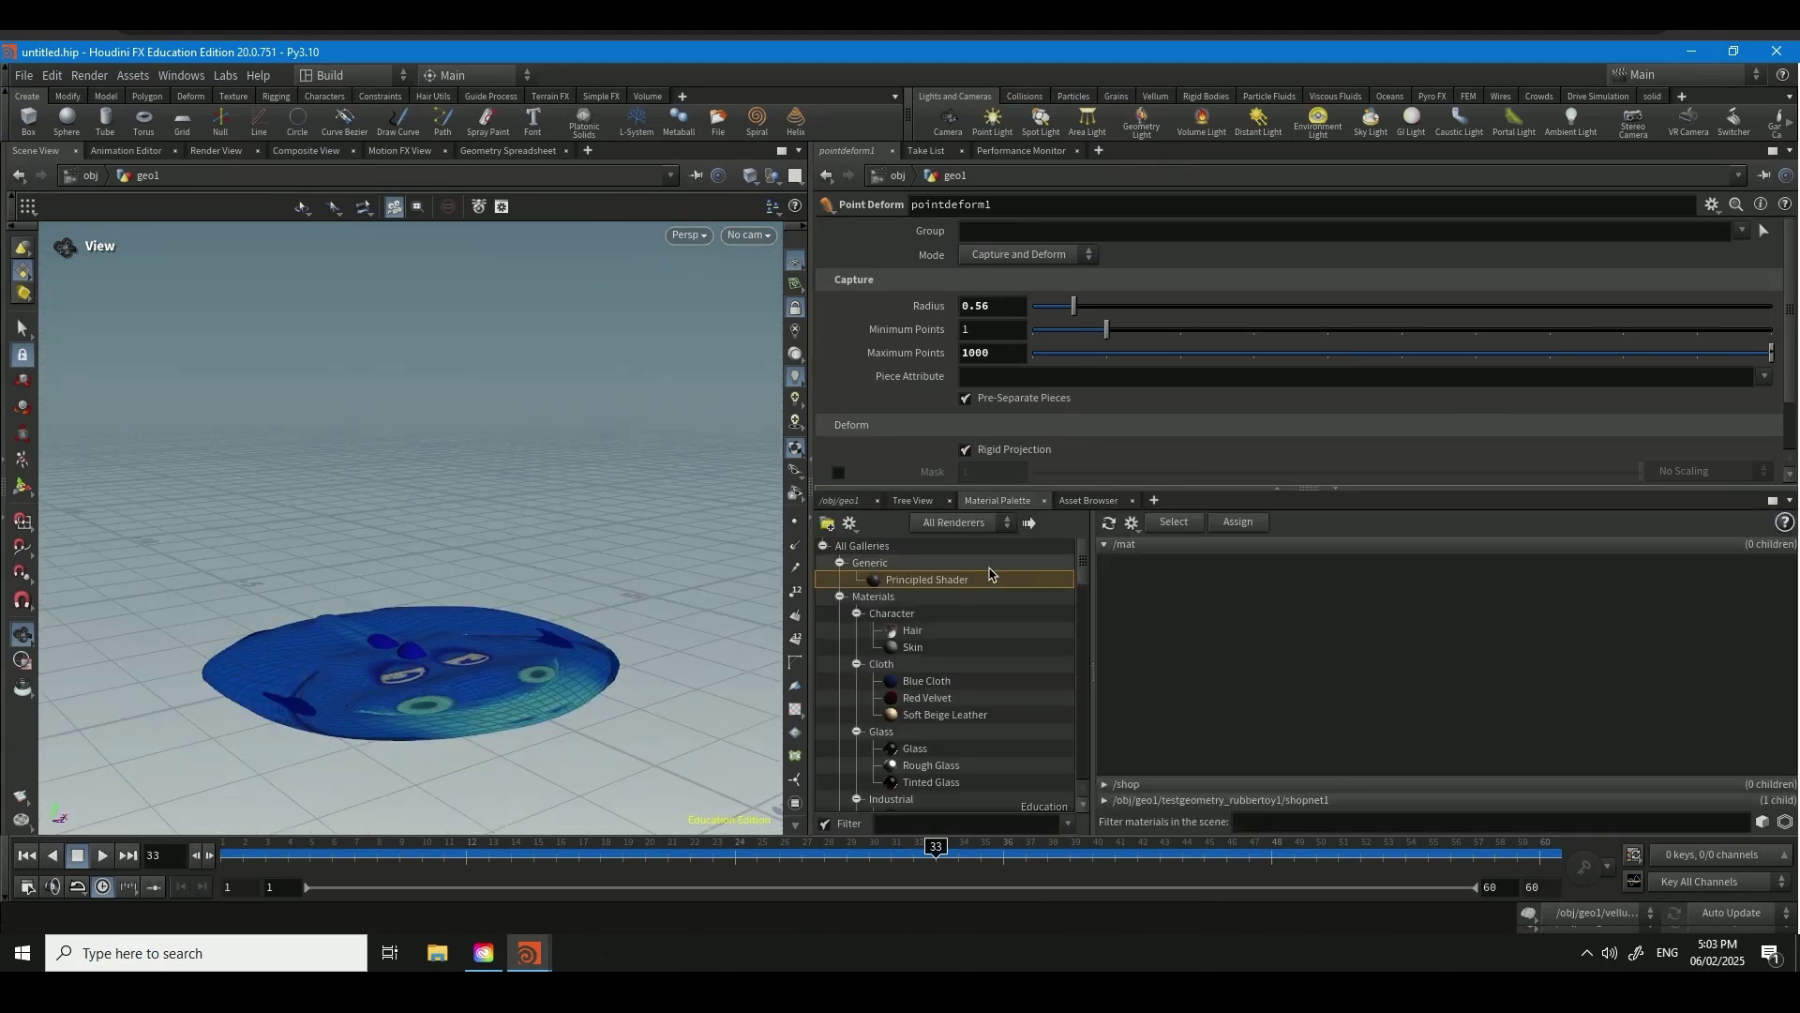
pyautogui.moveTo(982, 580); pyautogui.dragTo(1219, 593)
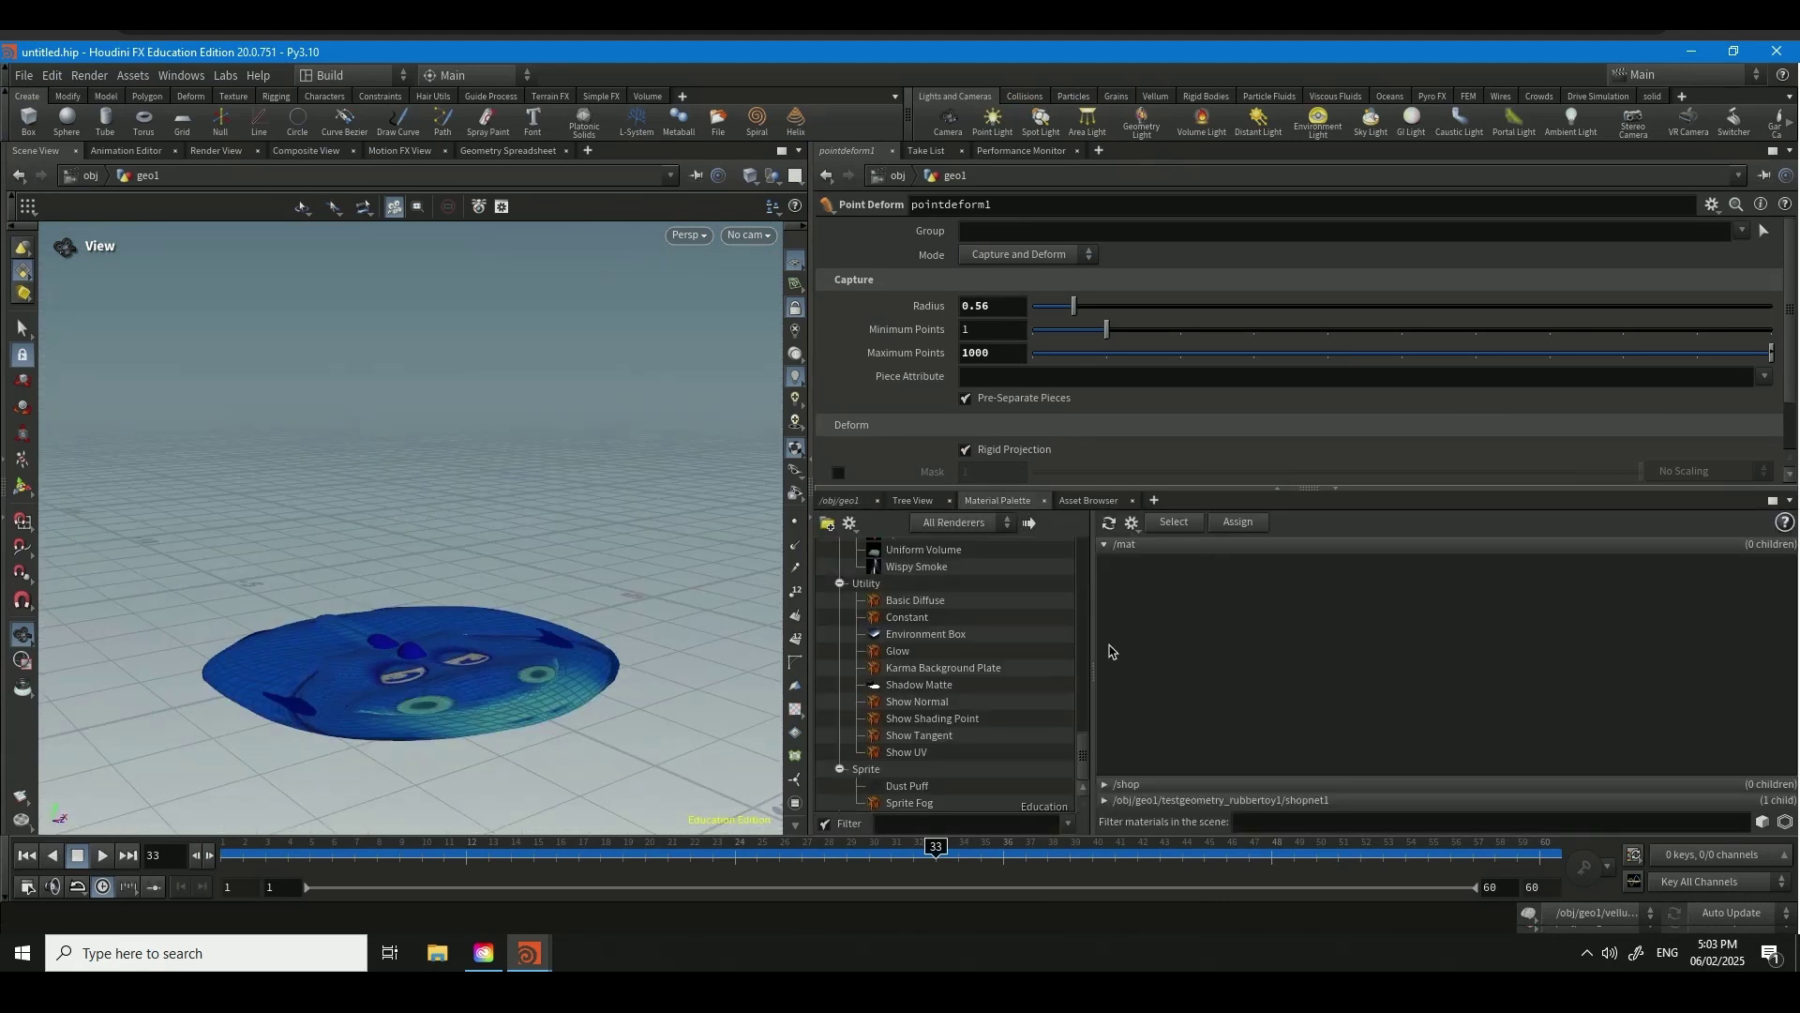
pyautogui.scroll(10, 1022, 690)
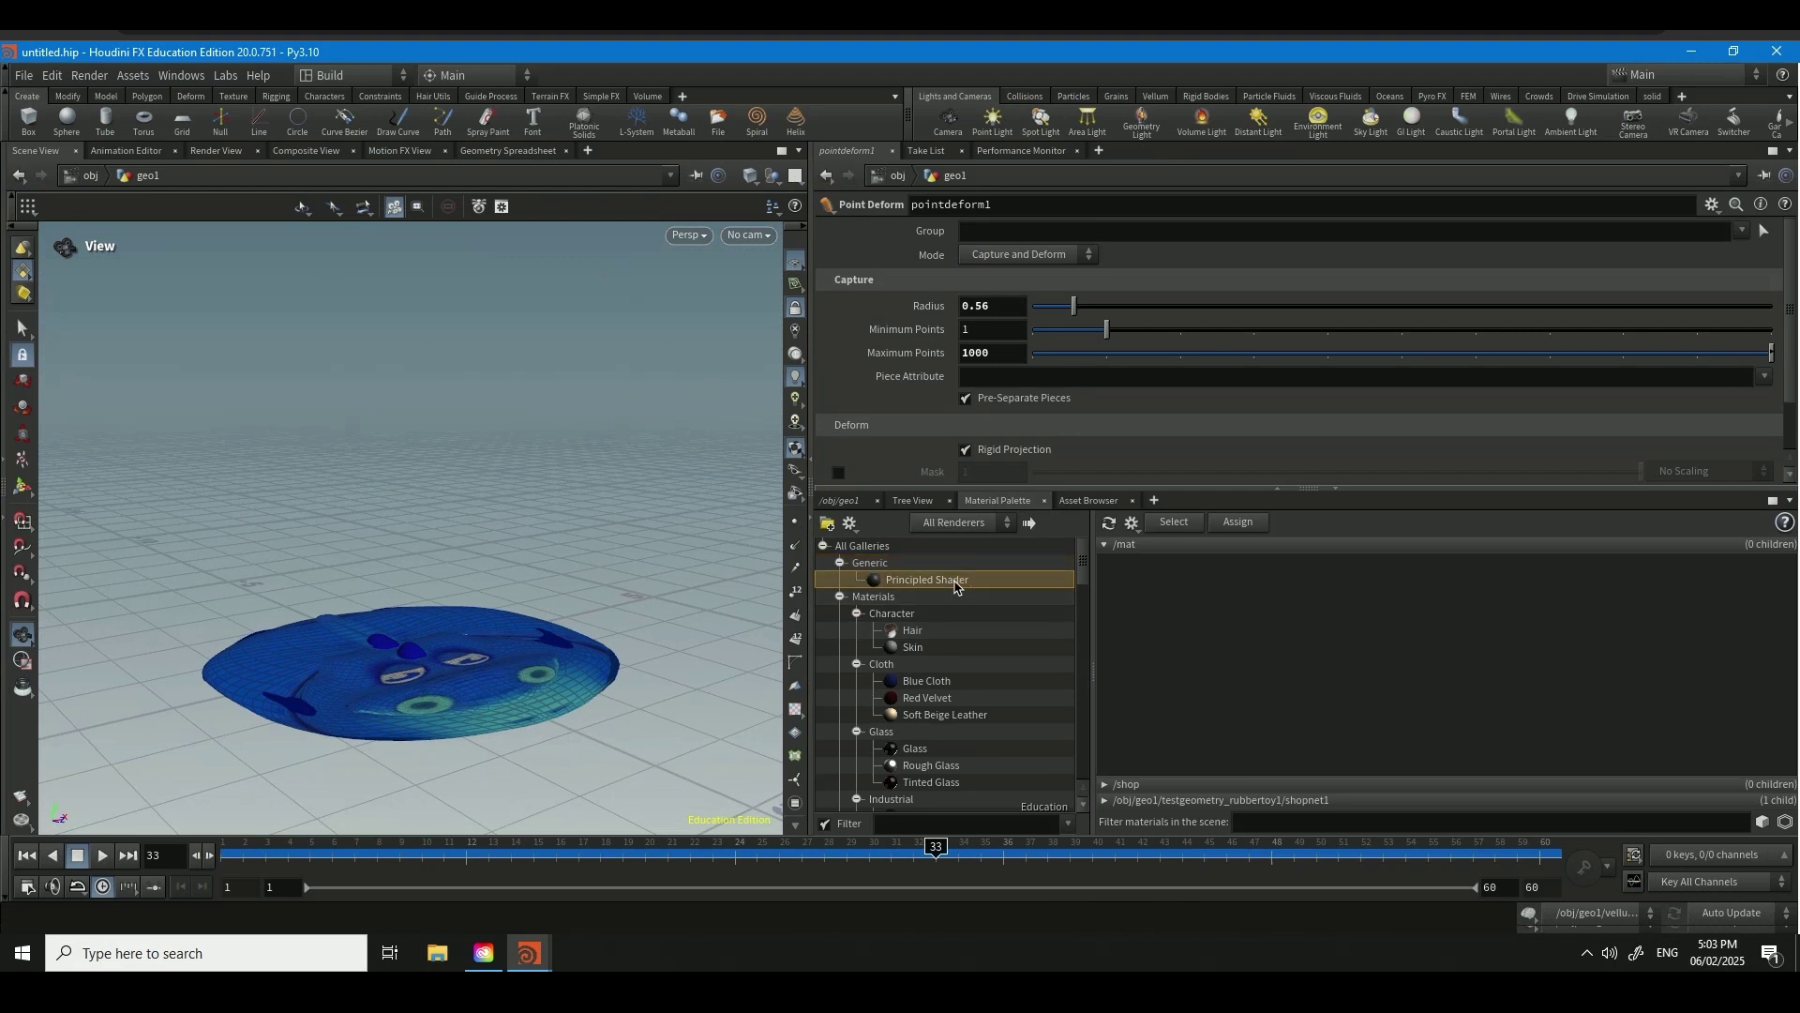
pyautogui.click(946, 581)
pyautogui.moveTo(1311, 612); pyautogui.dragTo(1310, 615)
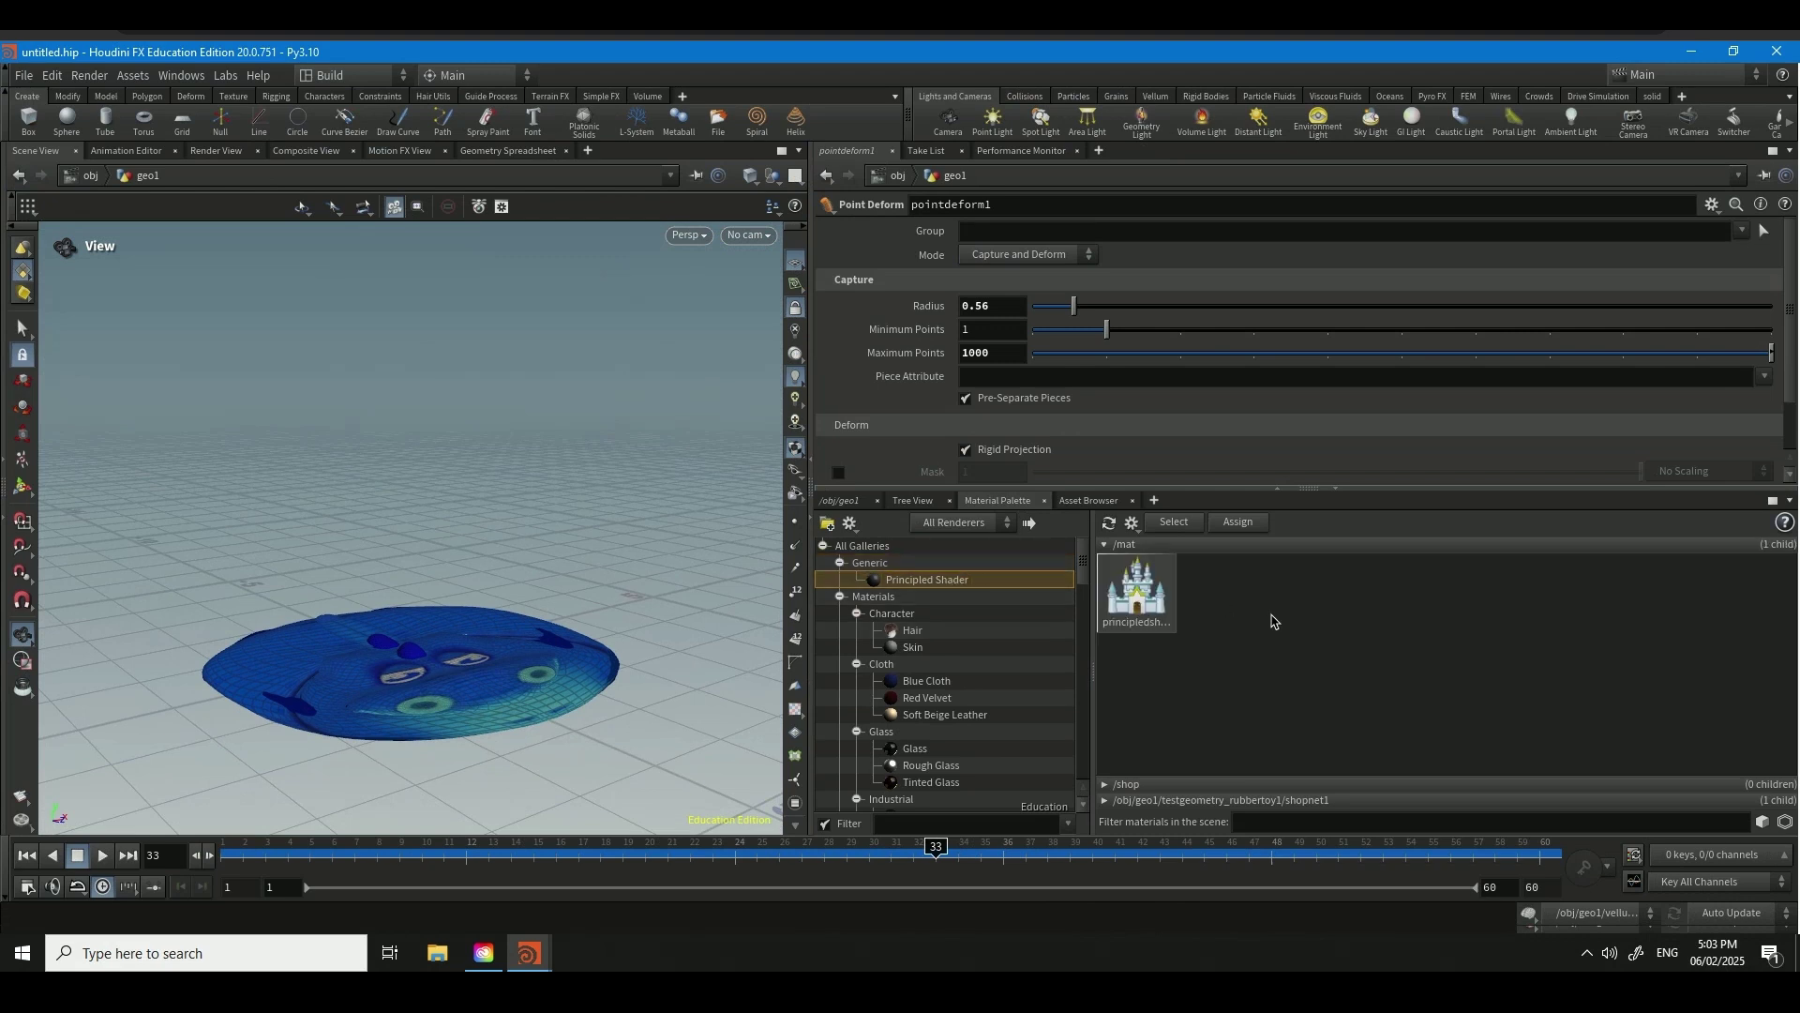
# - Set the Principled Shader's base color to yellow (1, 1, 0)
pyautogui.click(1139, 601)
pyautogui.moveTo(545, 696); pyautogui.dragTo(436, 710)
pyautogui.click(983, 284)
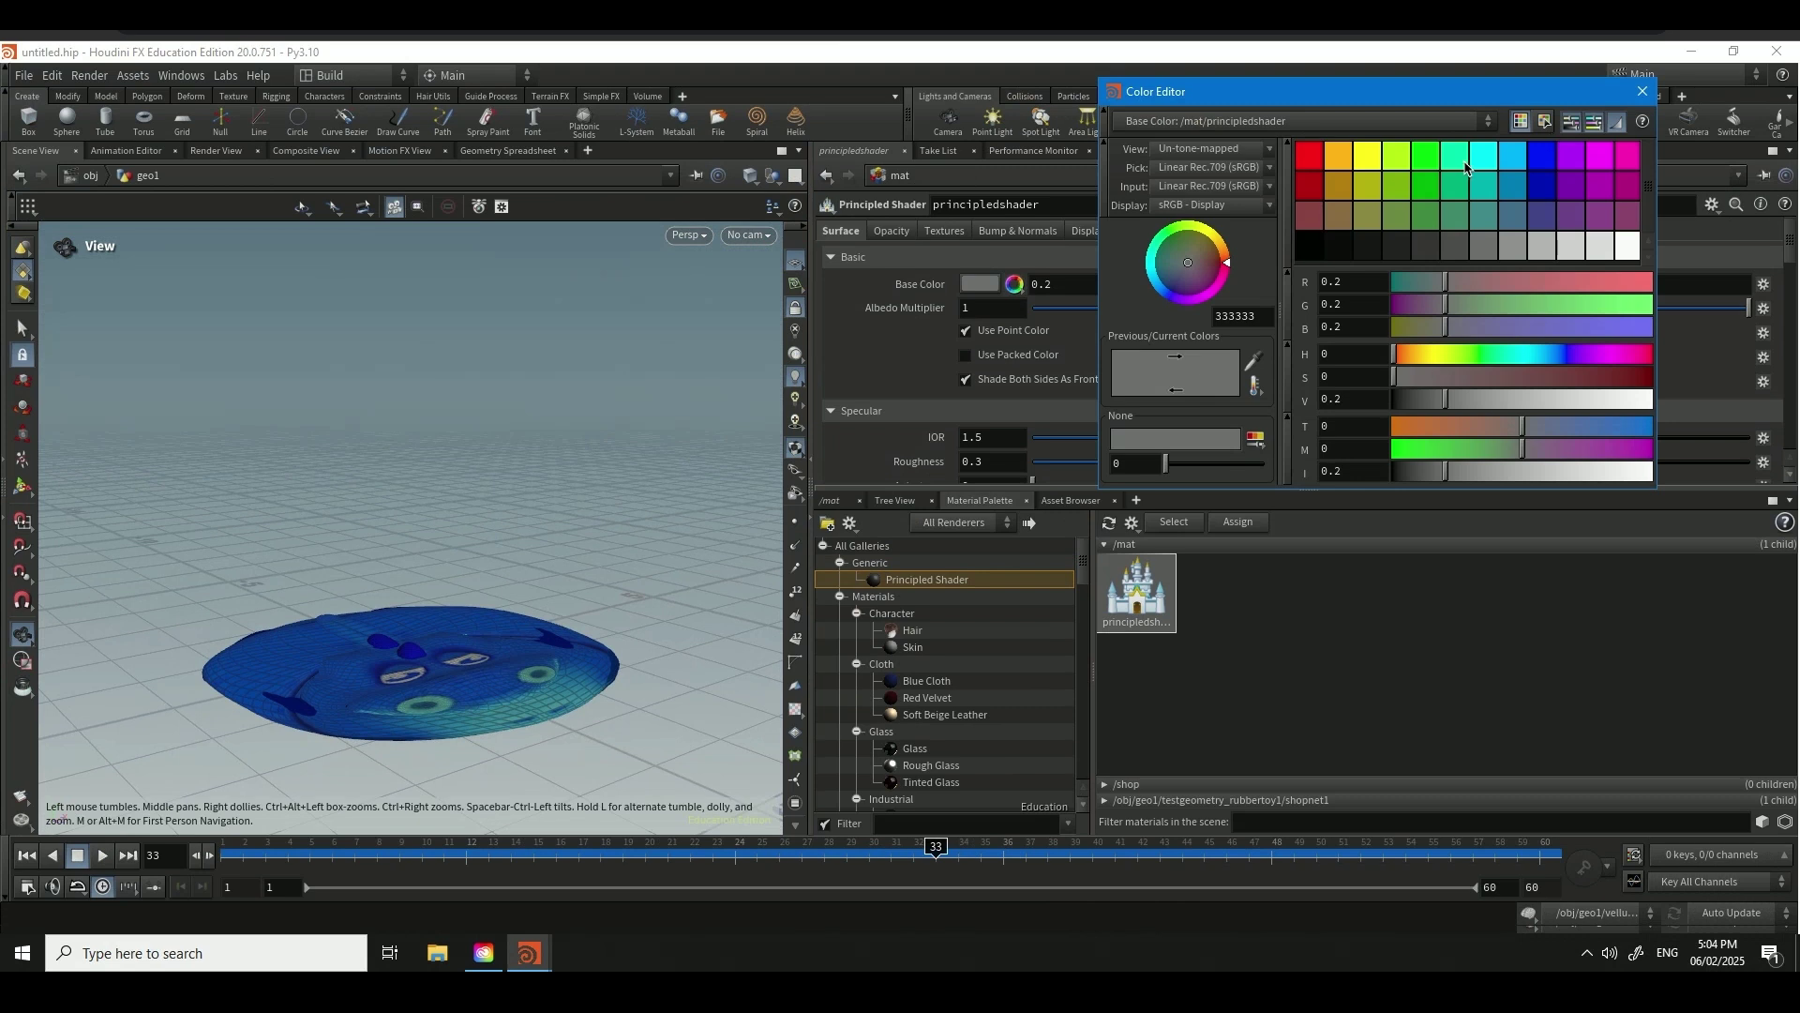
pyautogui.click(1343, 158)
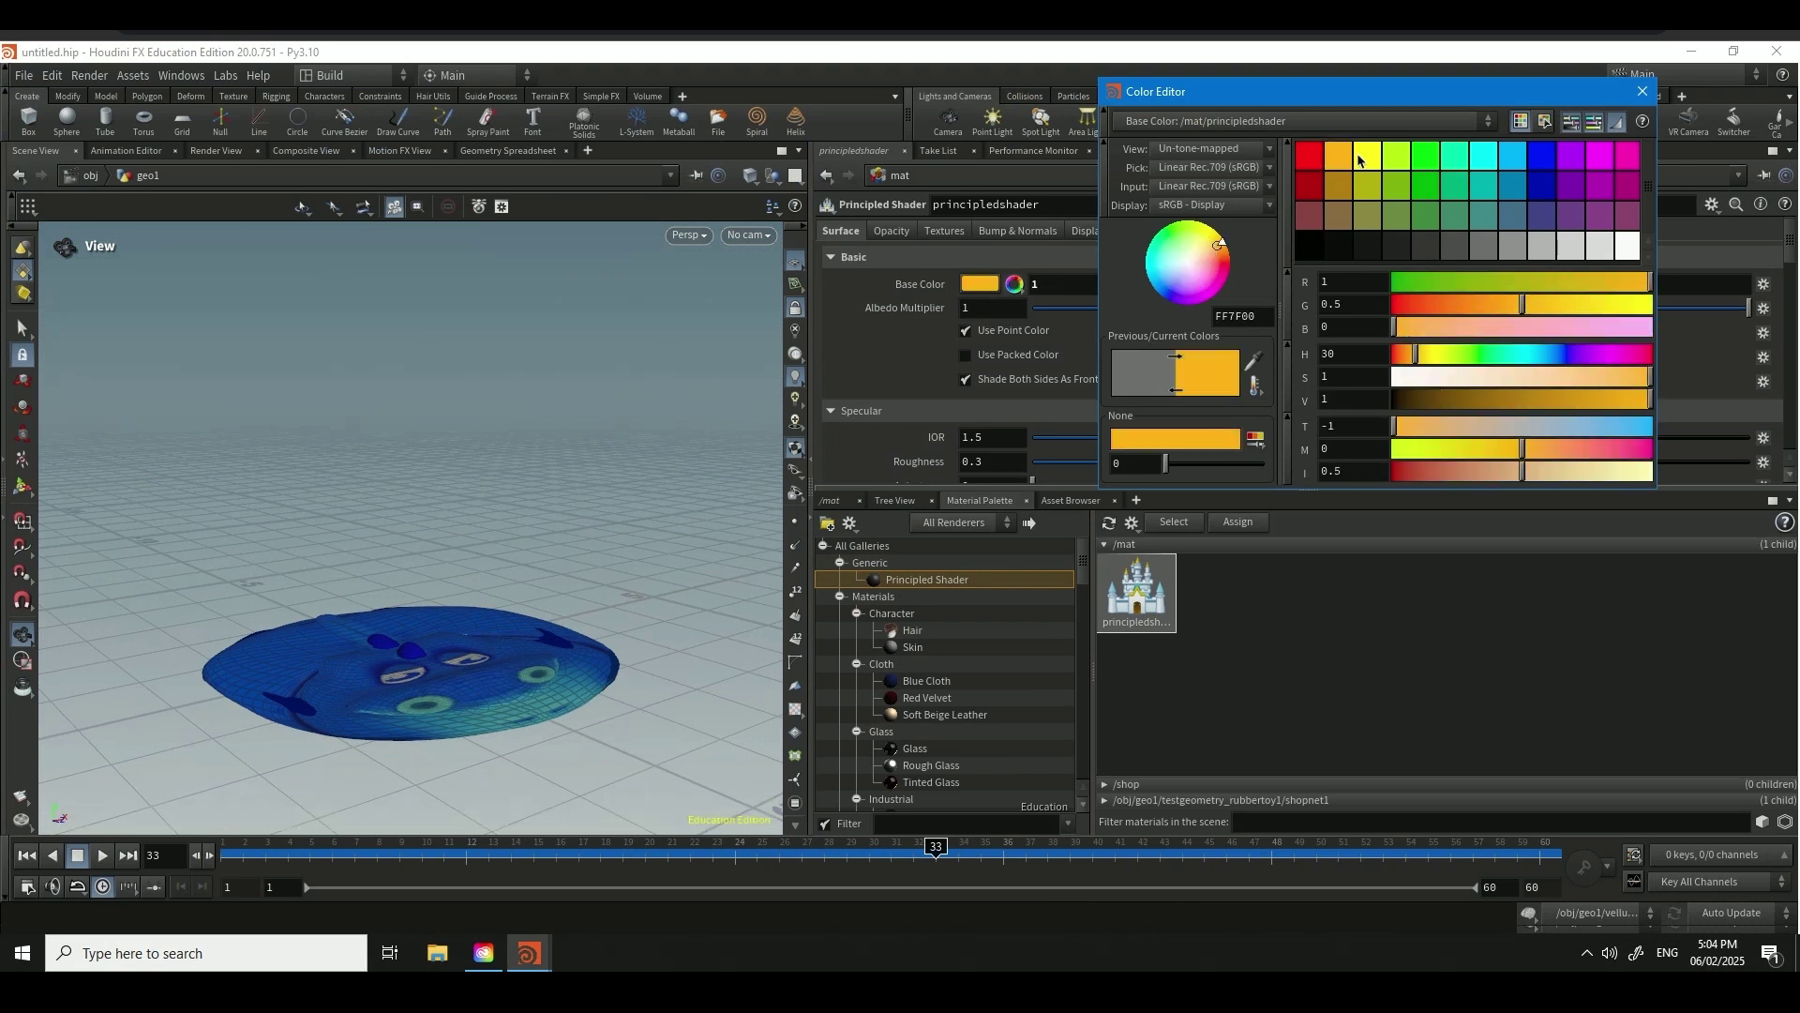
pyautogui.click(1362, 157)
pyautogui.click(1643, 91)
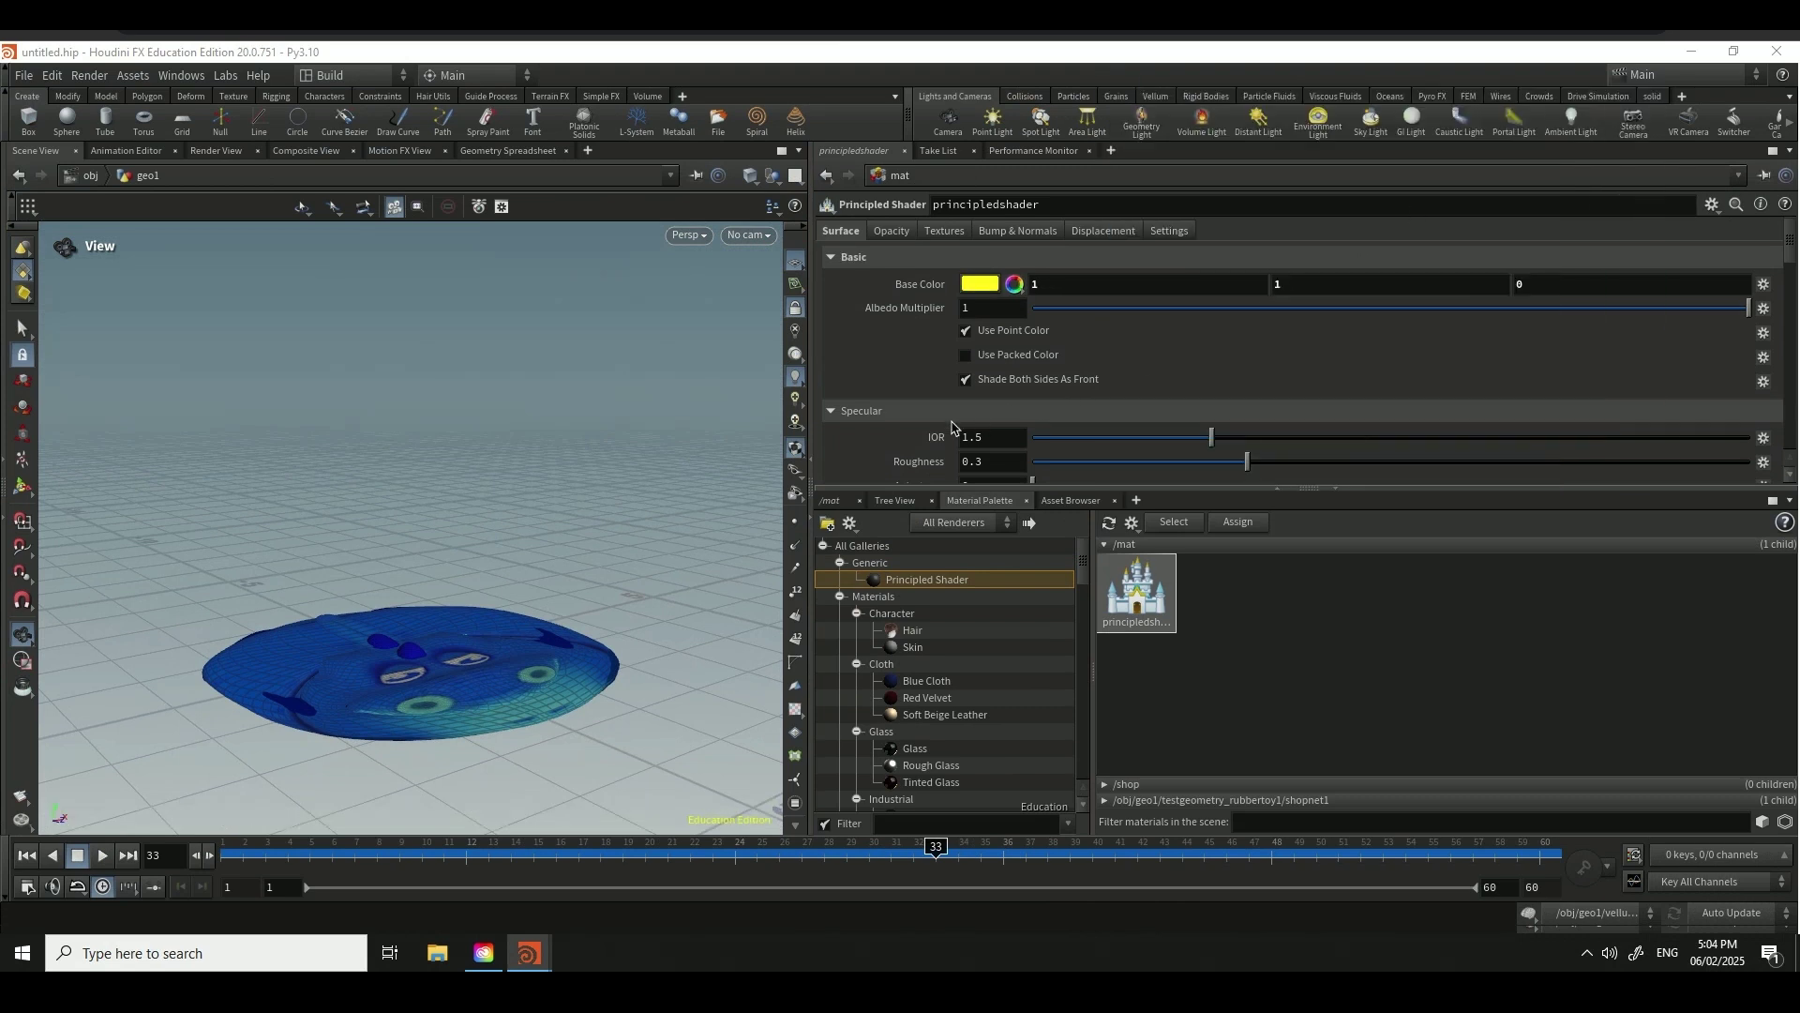
# - Set the shader's specular IOR to 3 and its roughness to 0
pyautogui.scroll(-2, 1032, 394)
pyautogui.moveTo(1252, 340); pyautogui.dragTo(1769, 339)
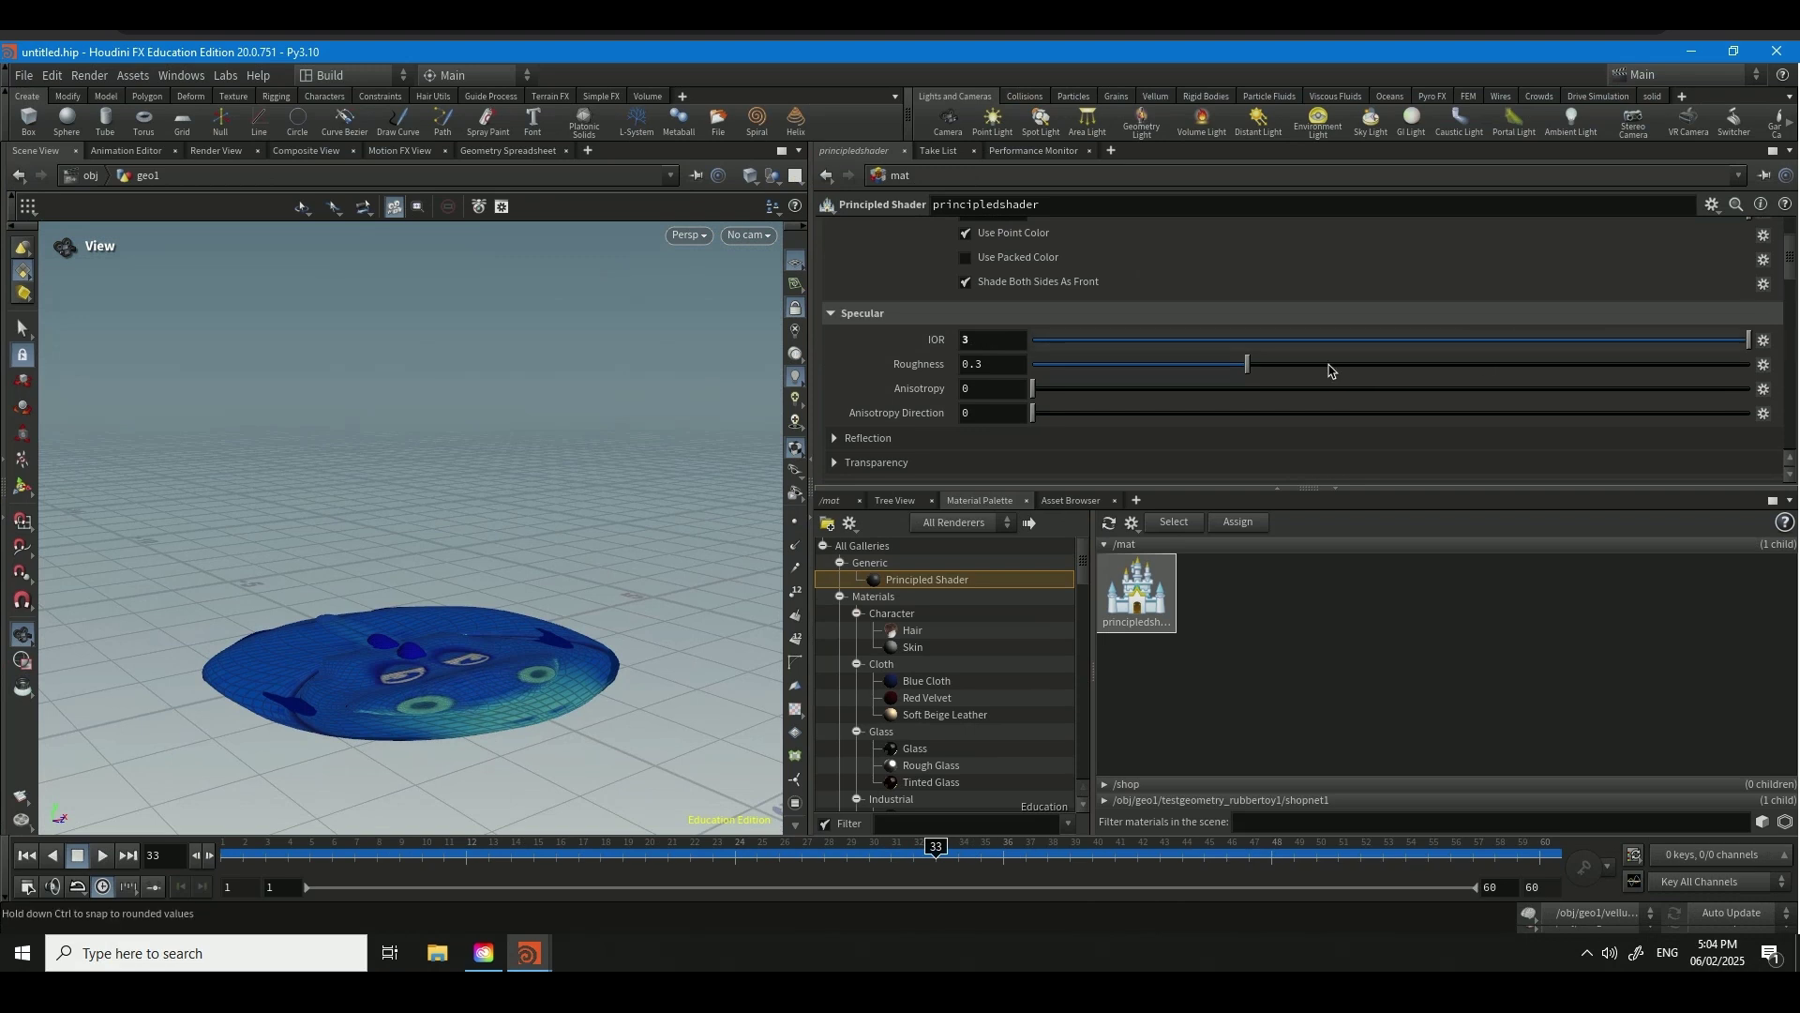
pyautogui.moveTo(1129, 387); pyautogui.dragTo(912, 418)
# - Expand the shader's reflection and transparency settings and set Transparency to 1
pyautogui.click(888, 440)
pyautogui.scroll(-2, 920, 437)
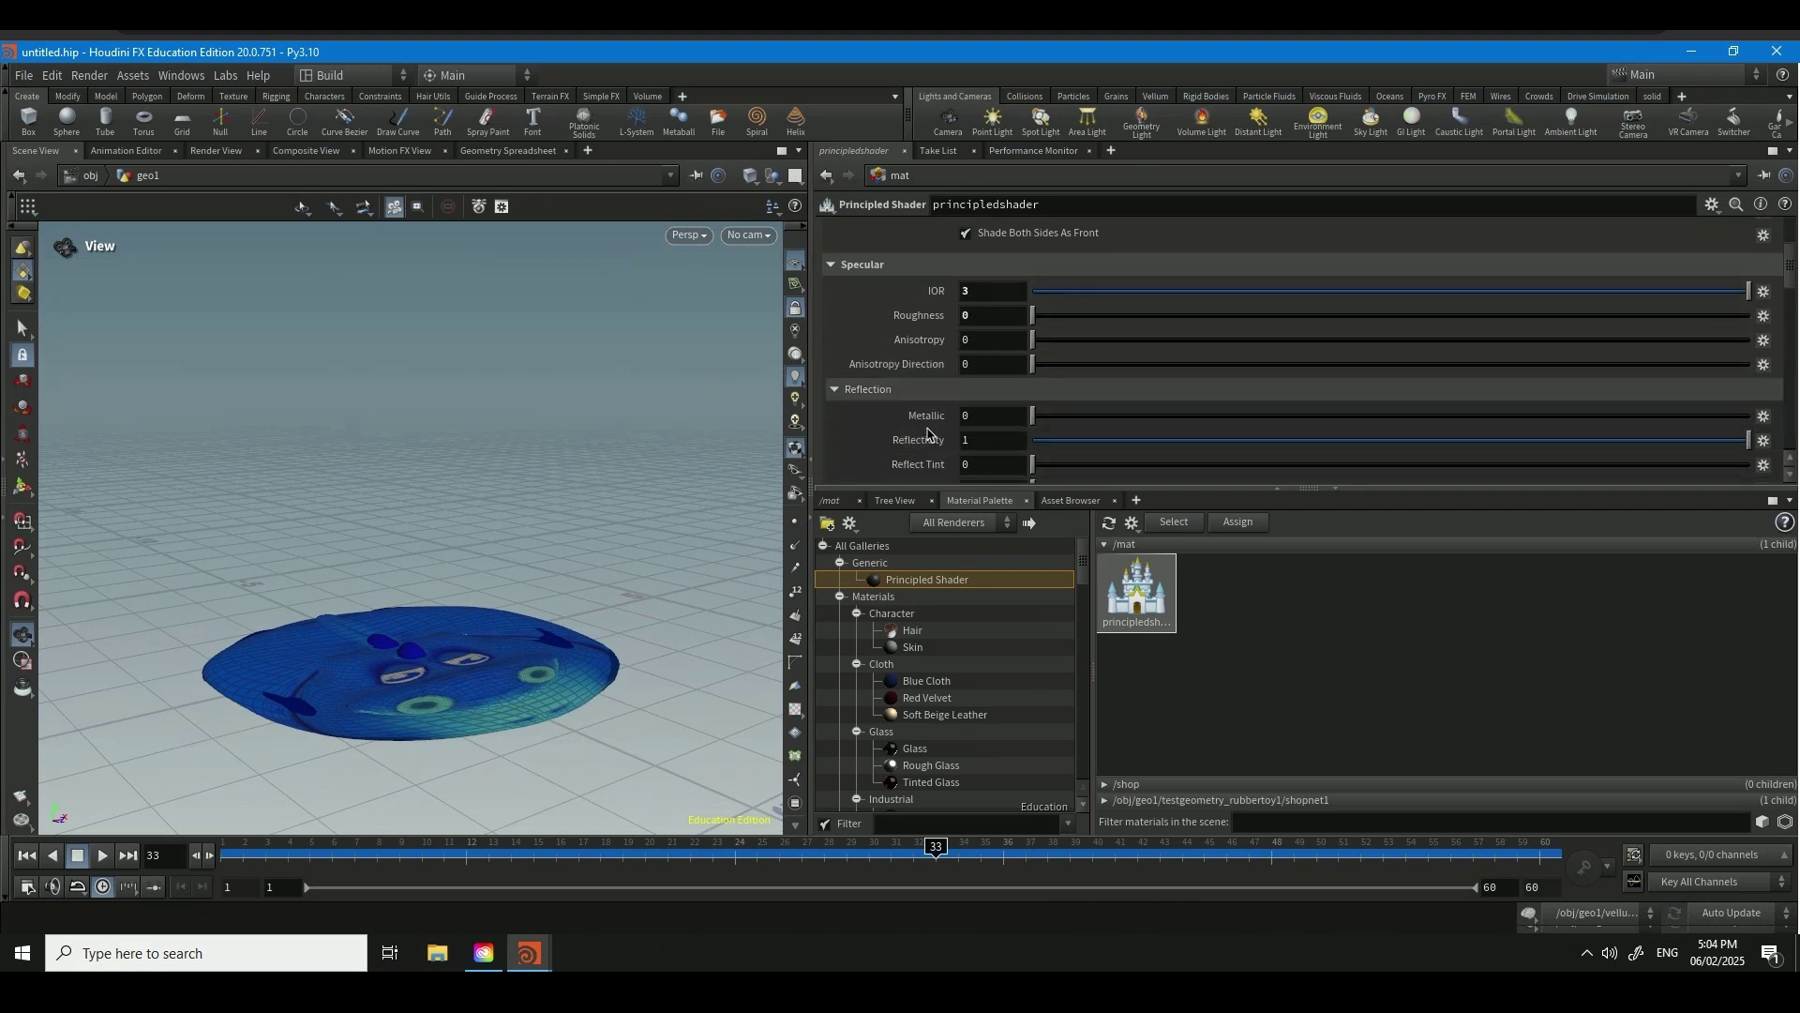
pyautogui.scroll(-1, 928, 432)
pyautogui.scroll(-4, 881, 437)
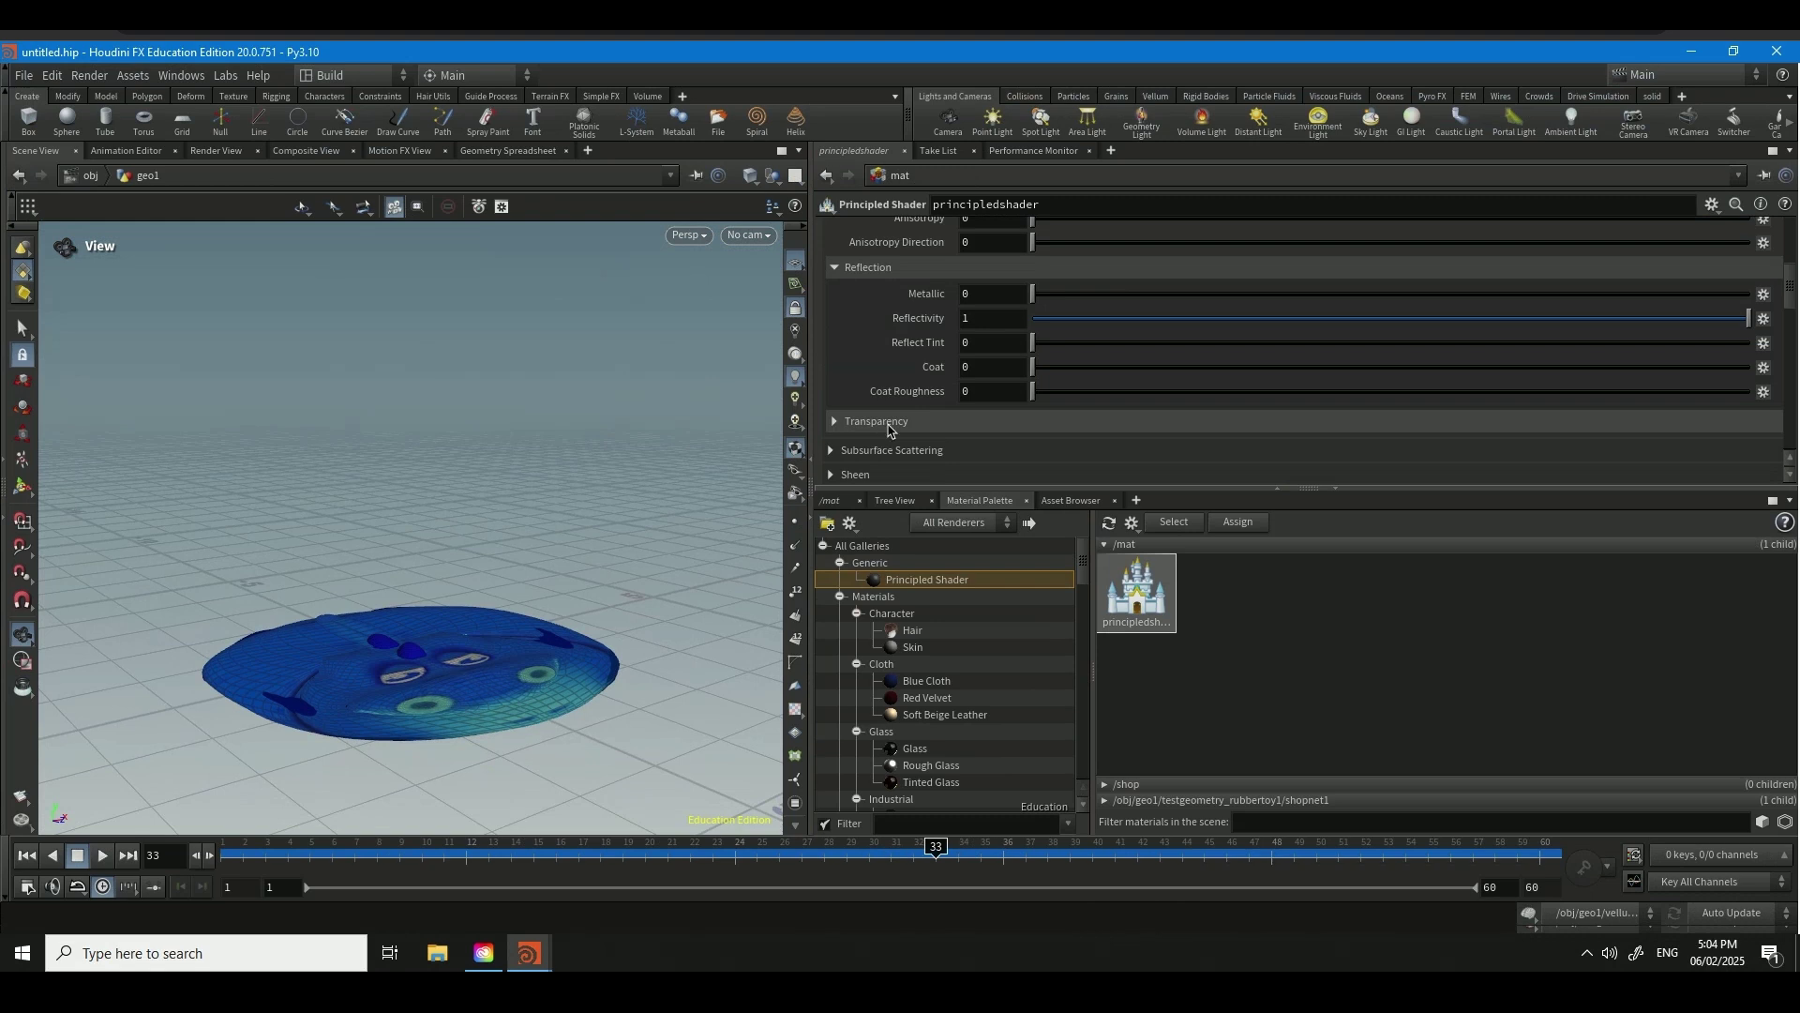
pyautogui.click(877, 421)
pyautogui.moveTo(1030, 446); pyautogui.dragTo(1750, 449)
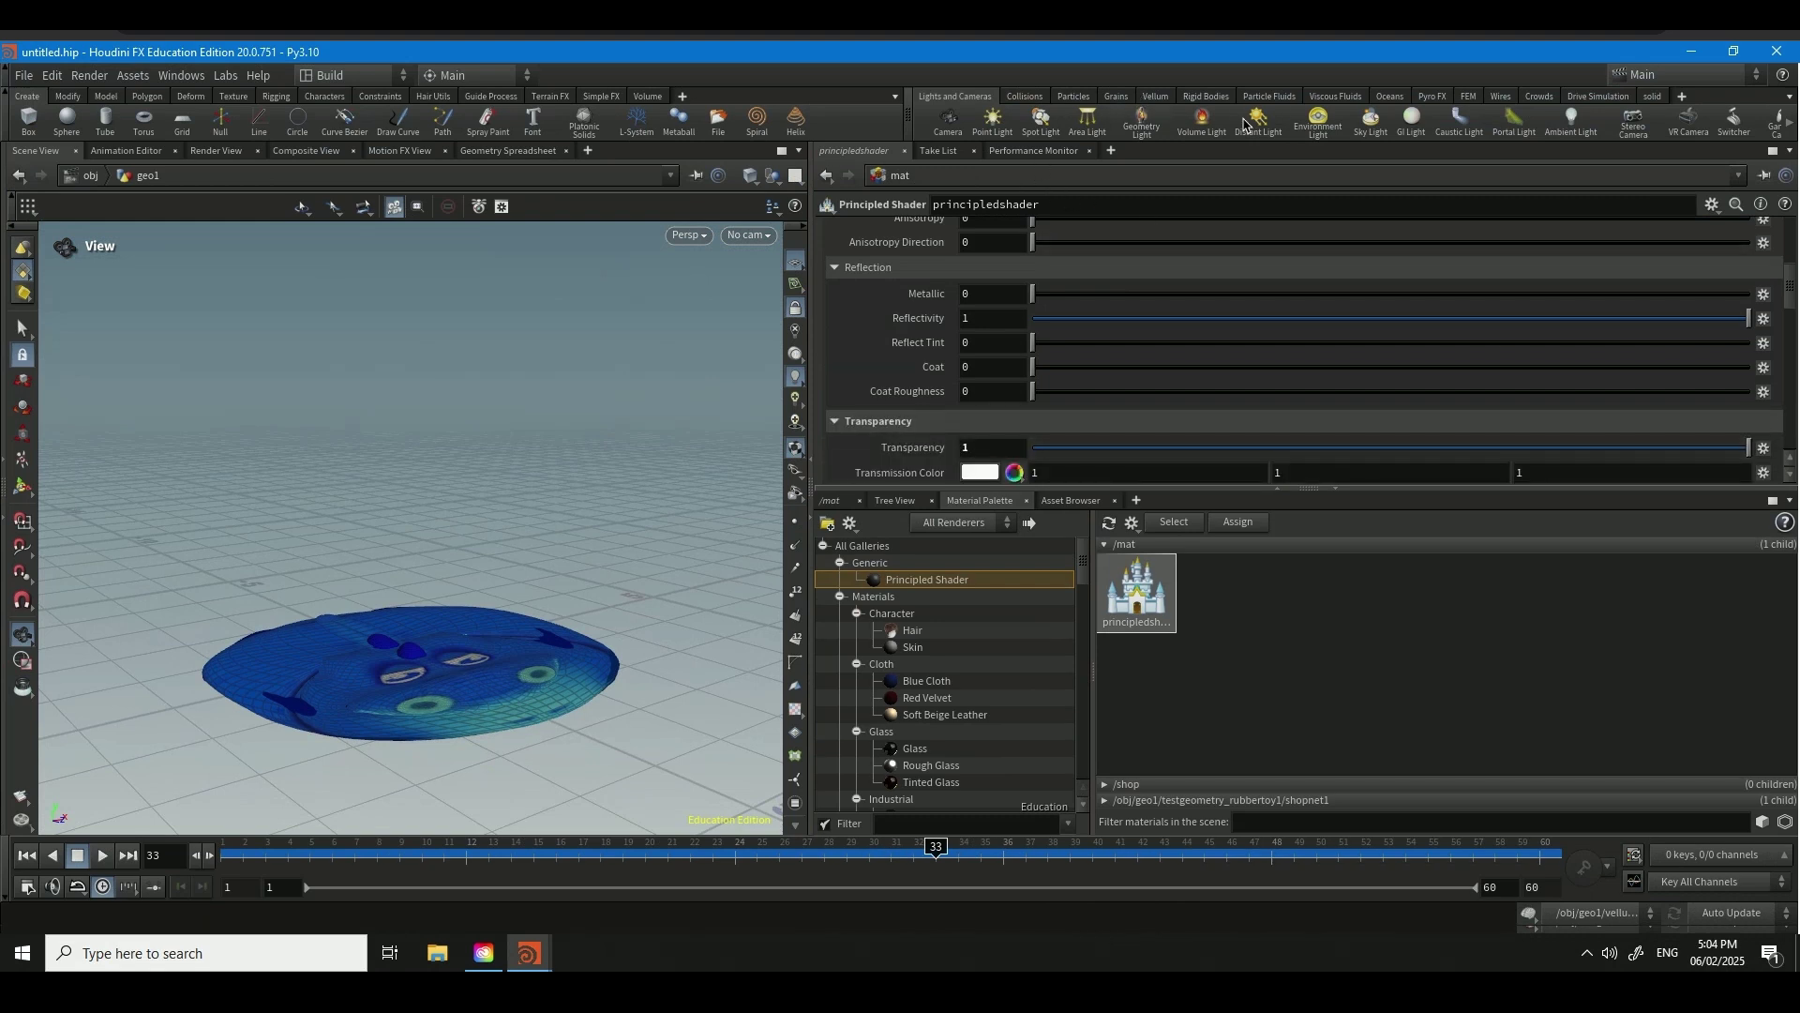
# - Add a Sky Light to the scene
pyautogui.click(1372, 120)
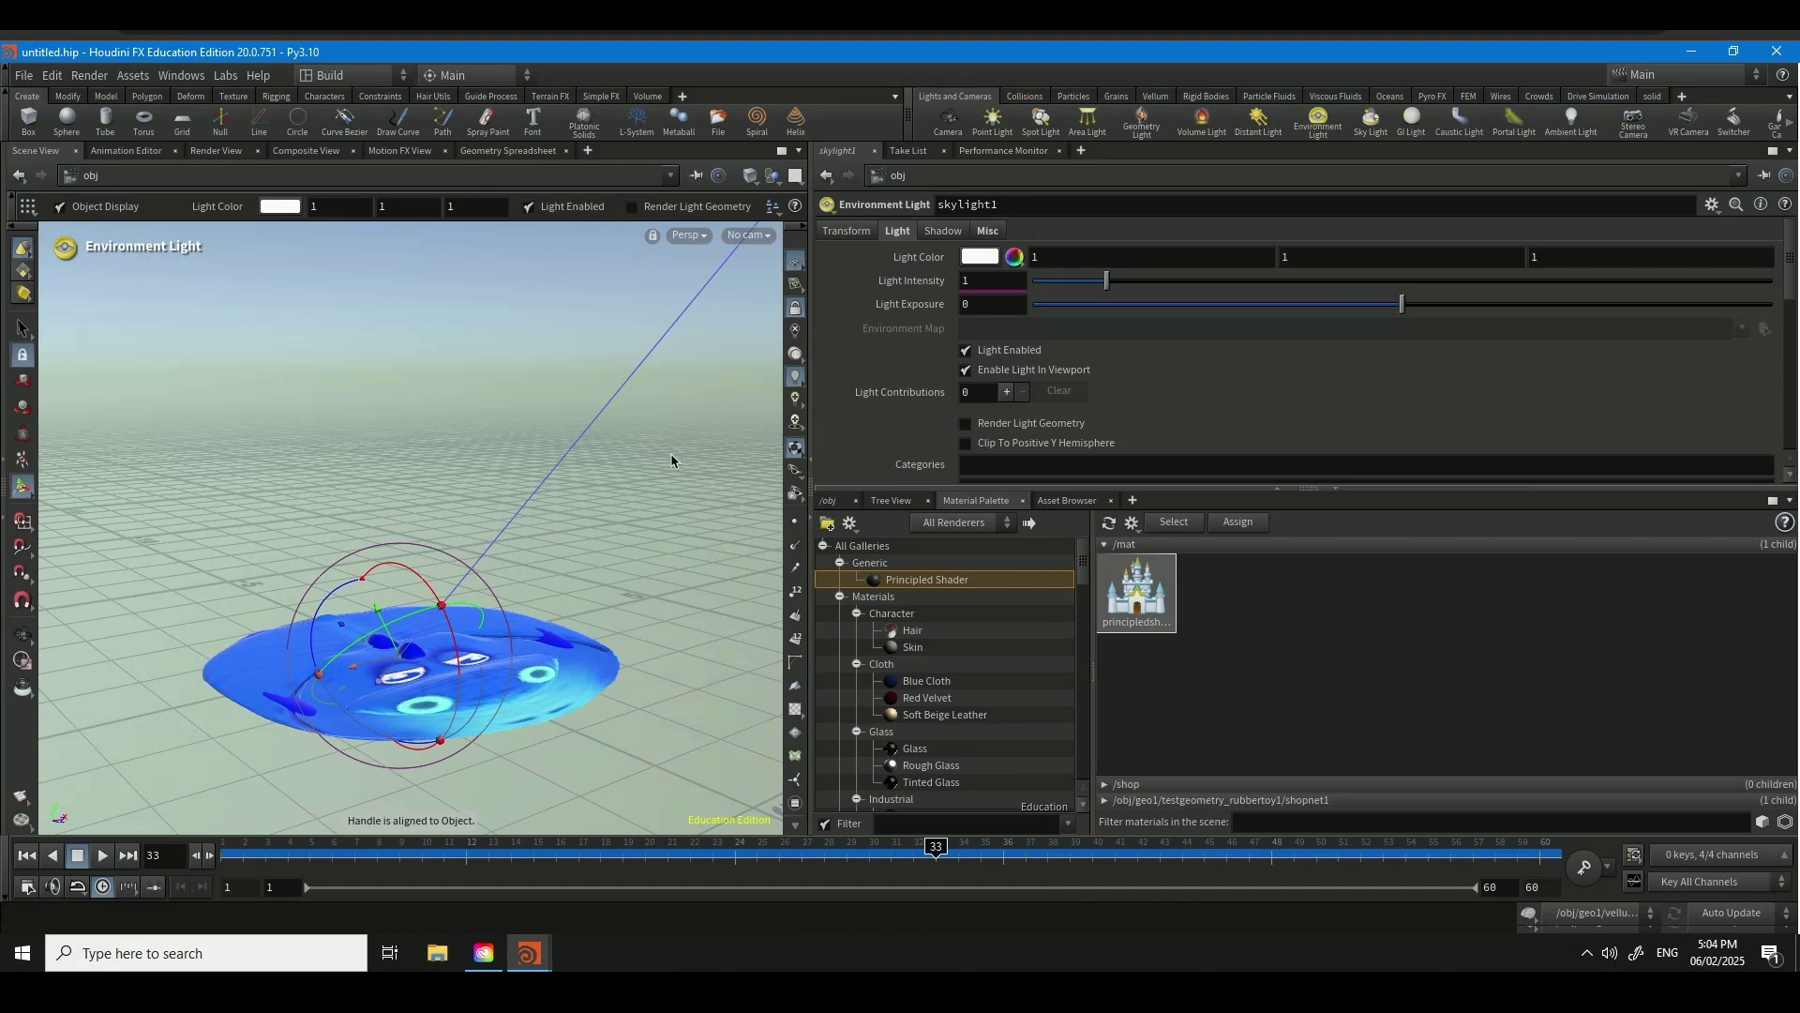
pyautogui.press('Tab')
pyautogui.write('grid')
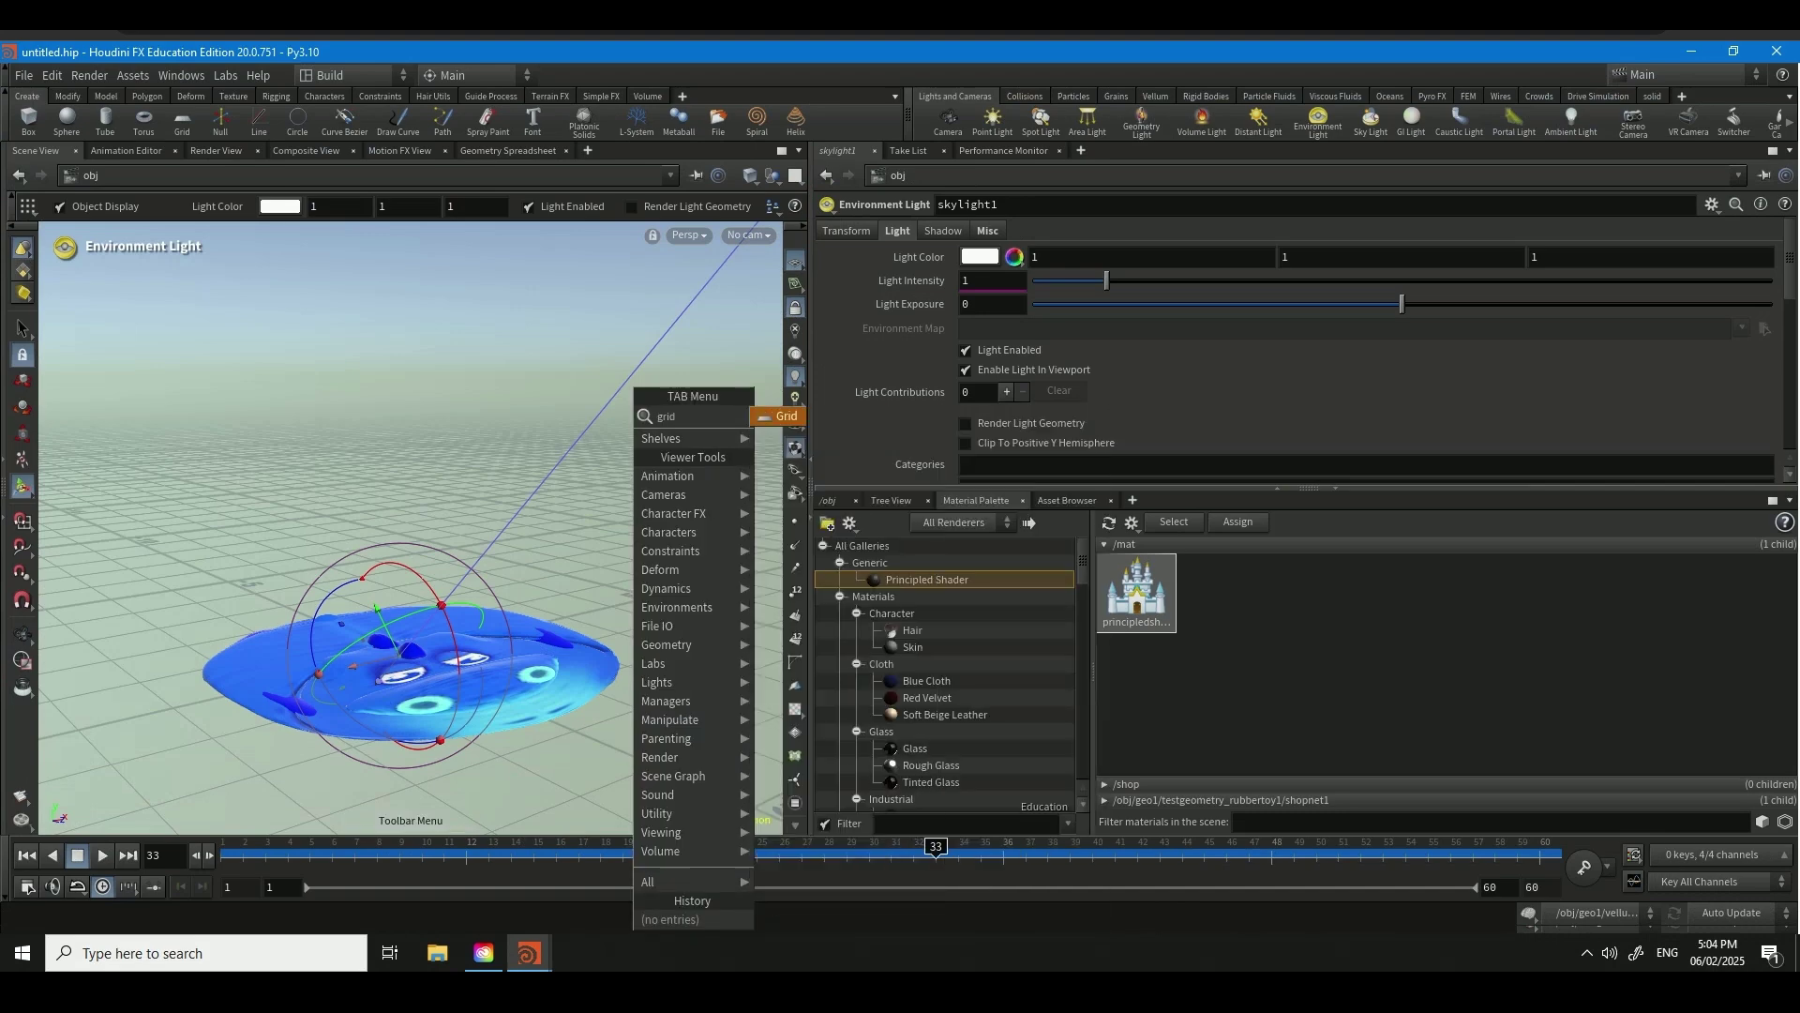
pyautogui.press('Return')
pyautogui.click(632, 515)
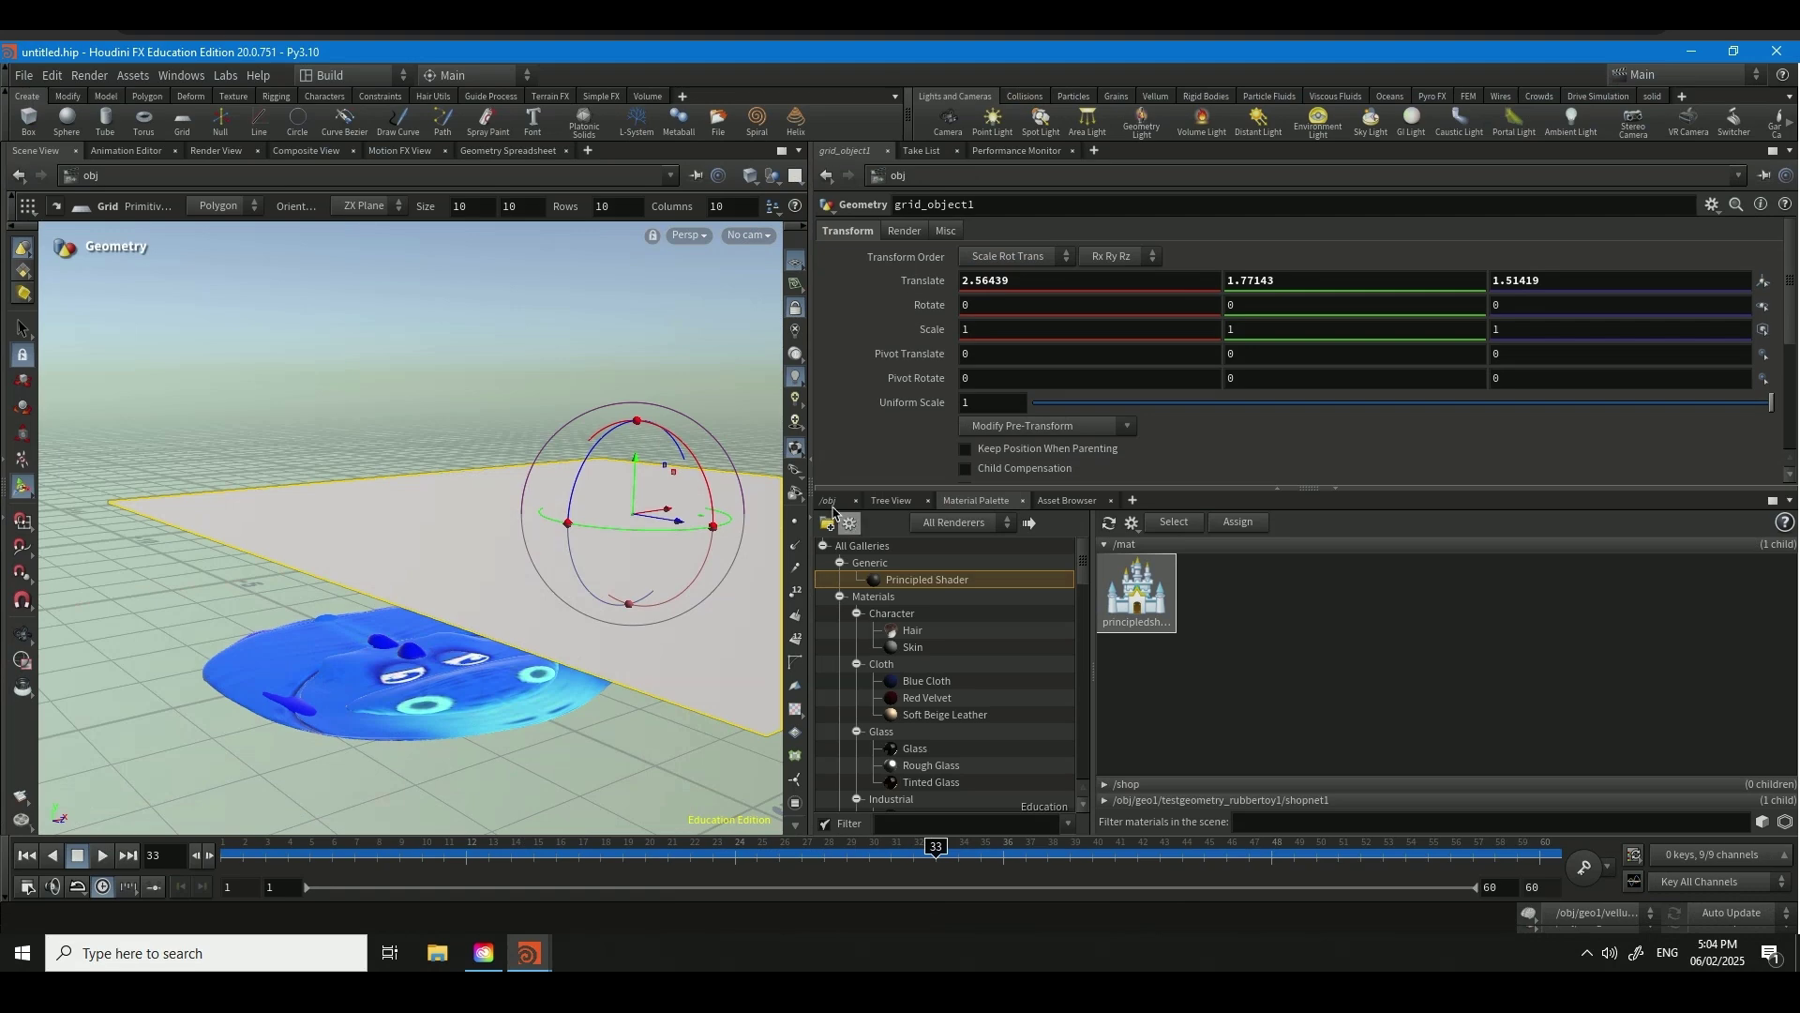
pyautogui.click(54, 77)
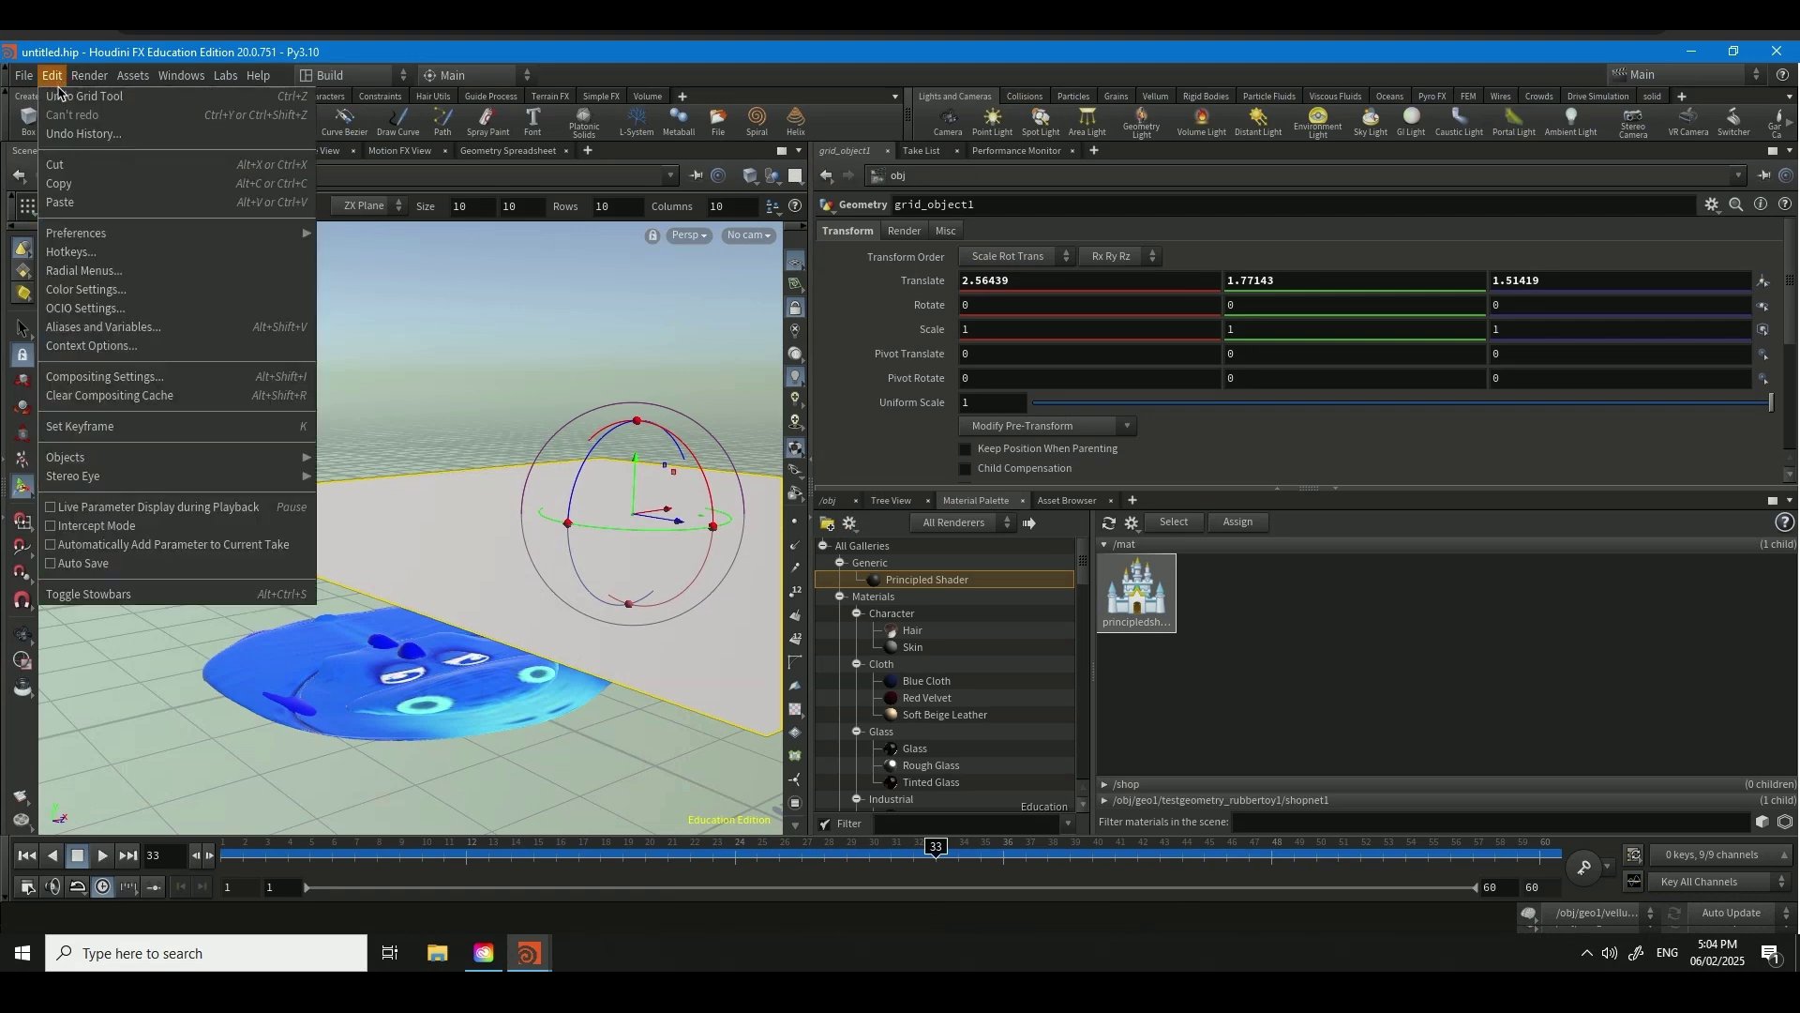
pyautogui.click(62, 98)
# - Add a grid object at the origin as the ground and set its uniform scale to 10
pyautogui.click(827, 501)
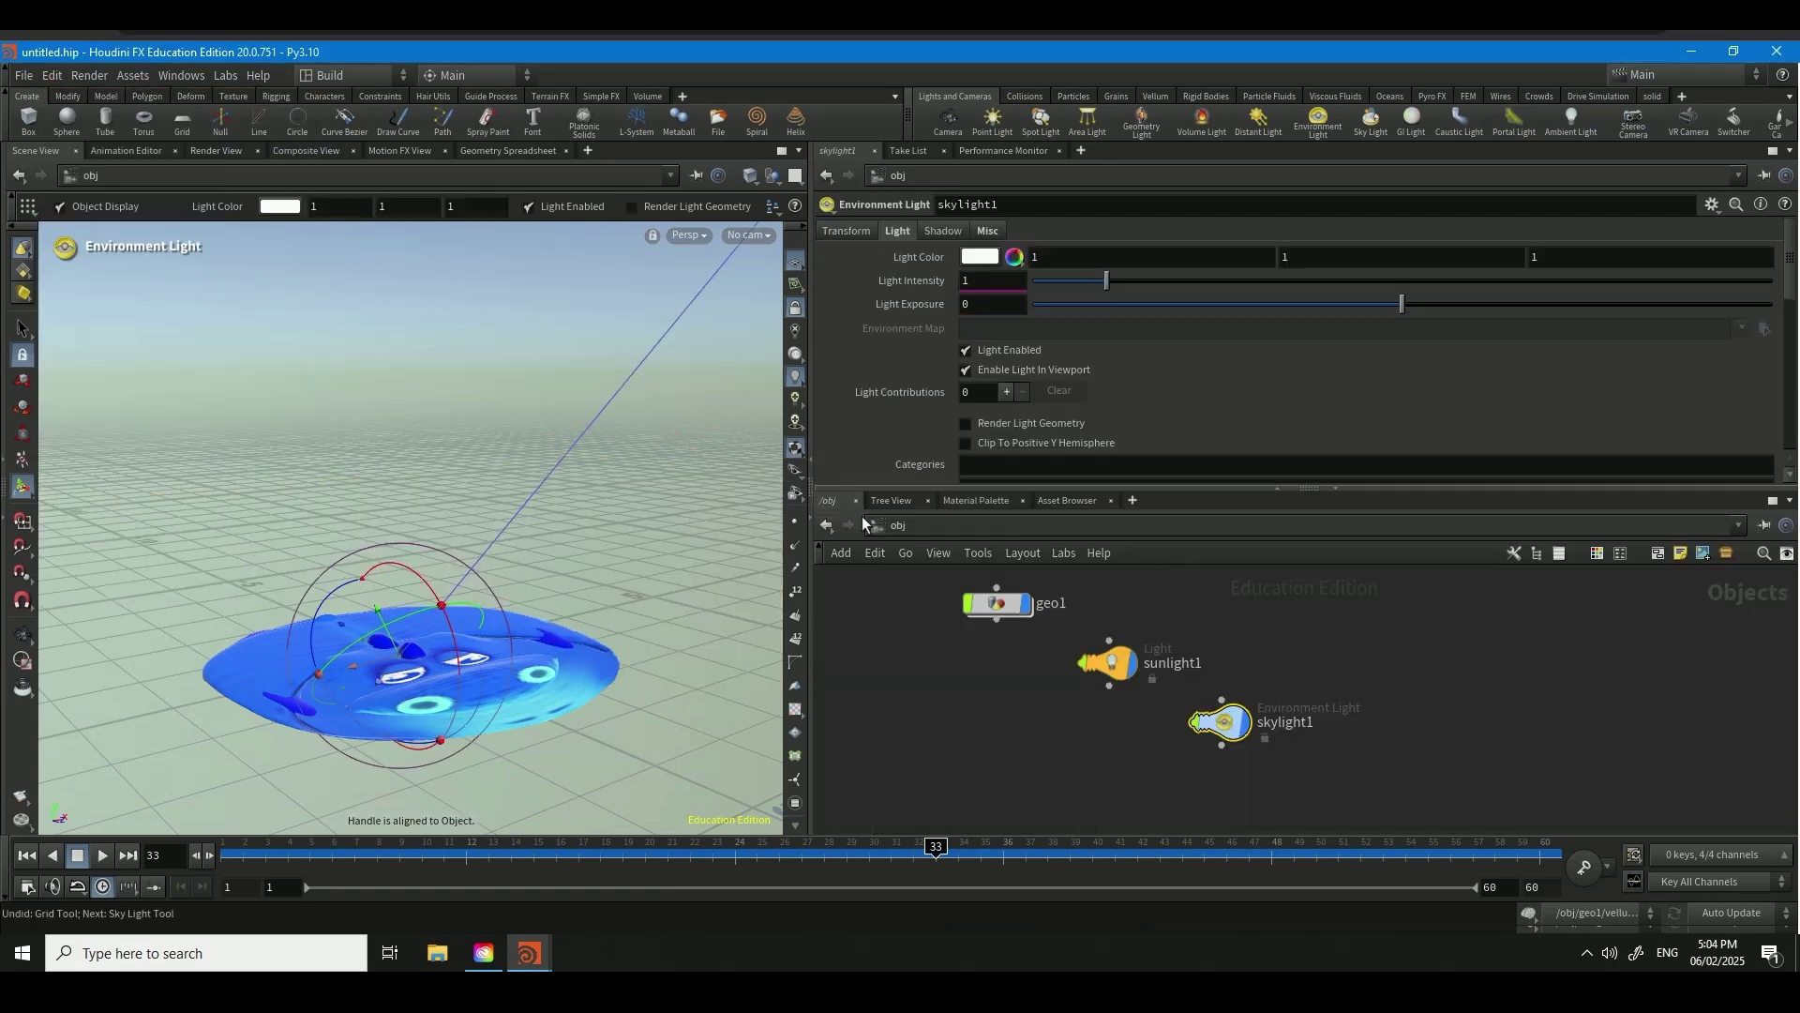
pyautogui.press('Tab')
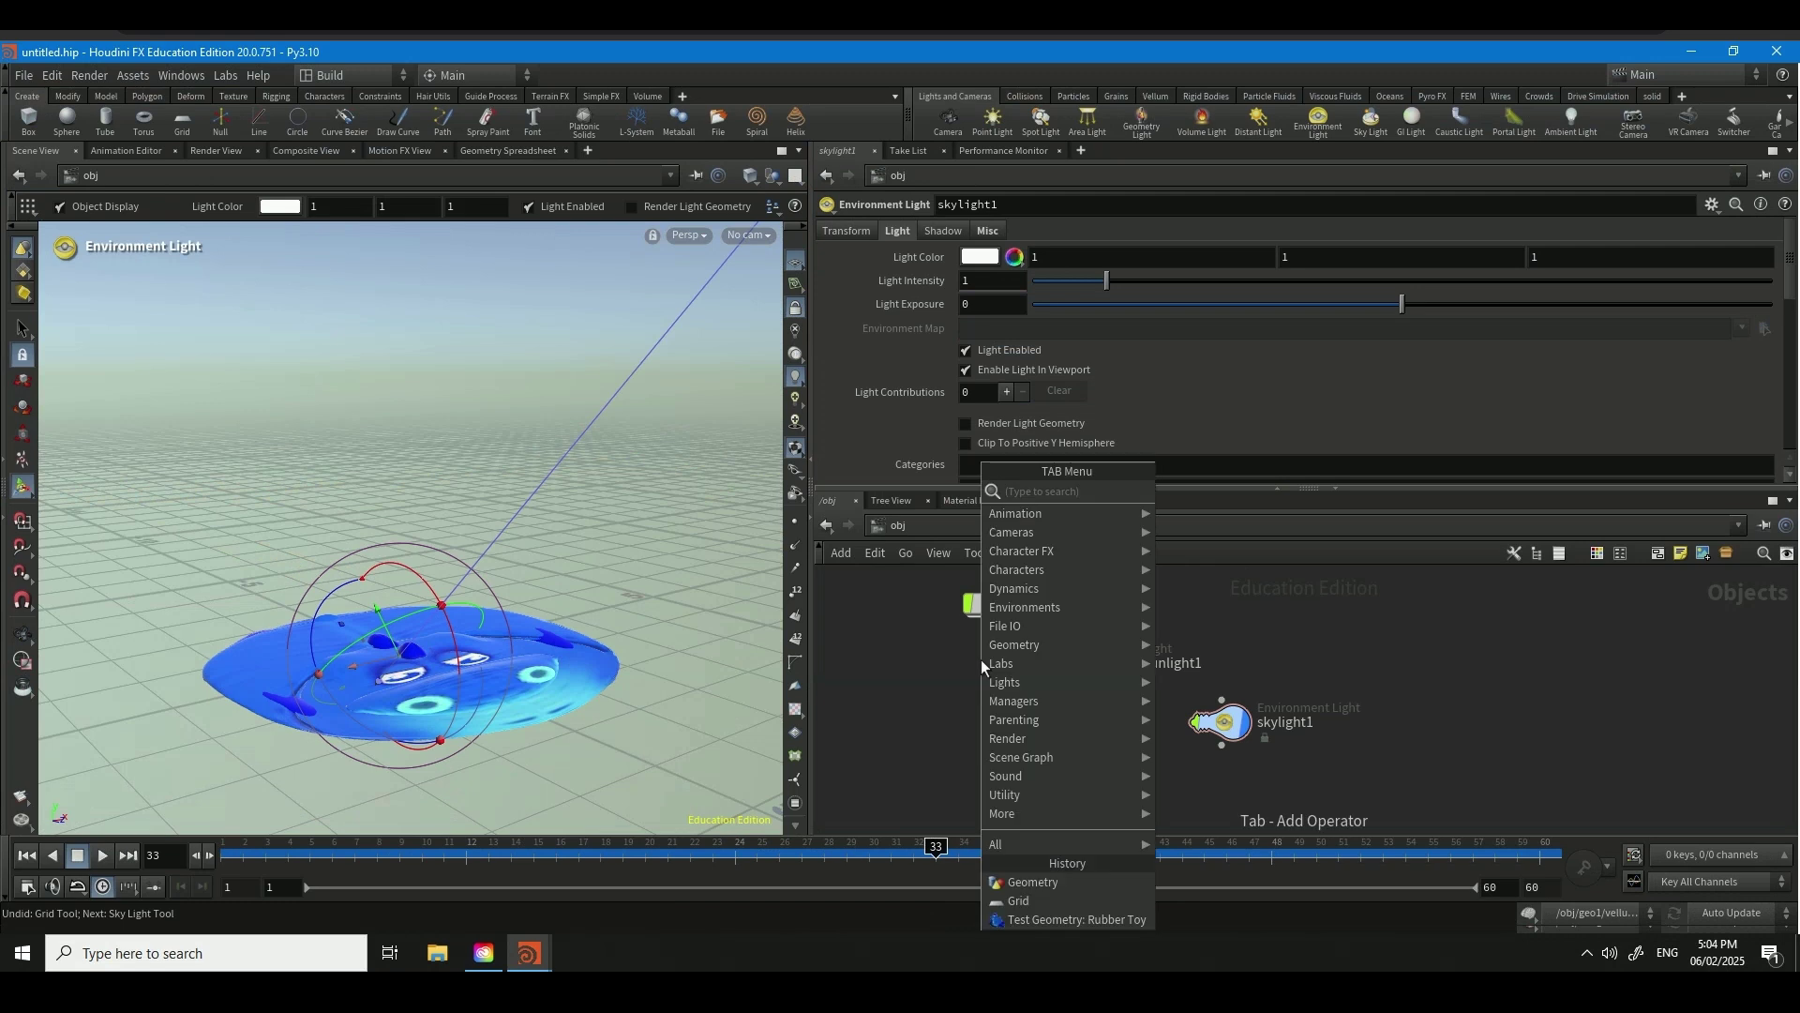
pyautogui.write('grid')
pyautogui.press('Return')
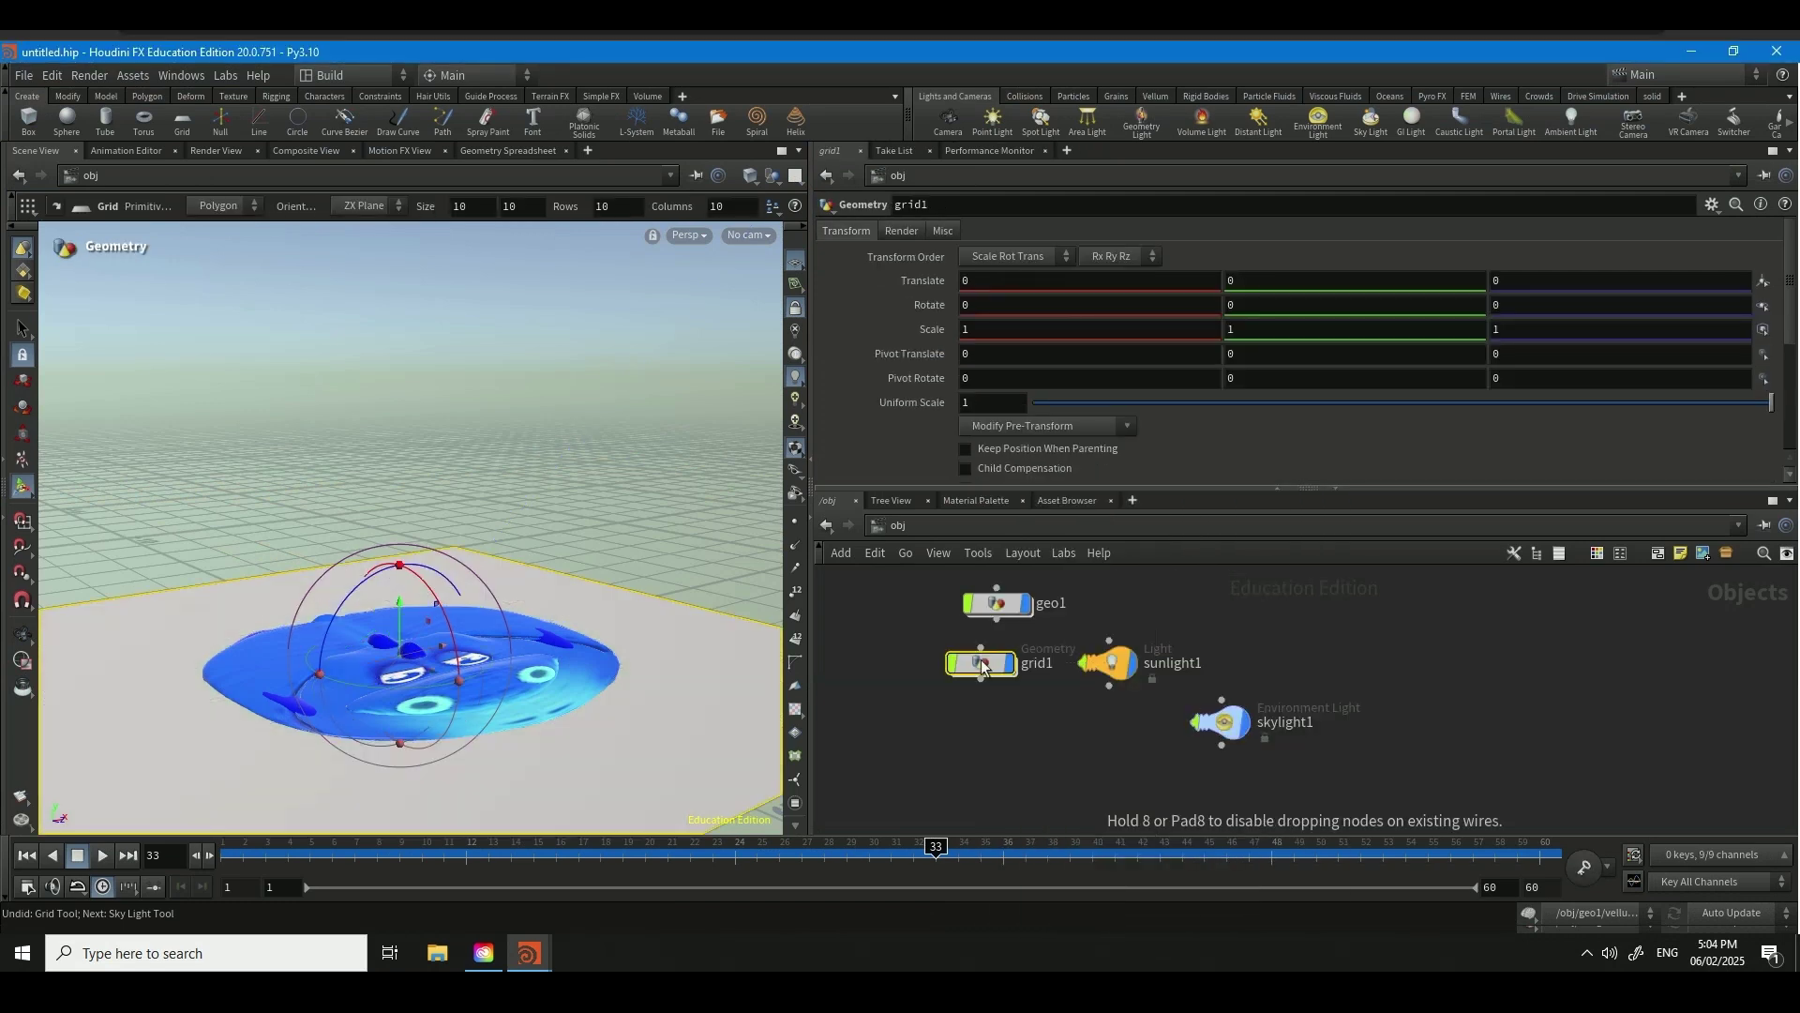
pyautogui.click(1001, 403)
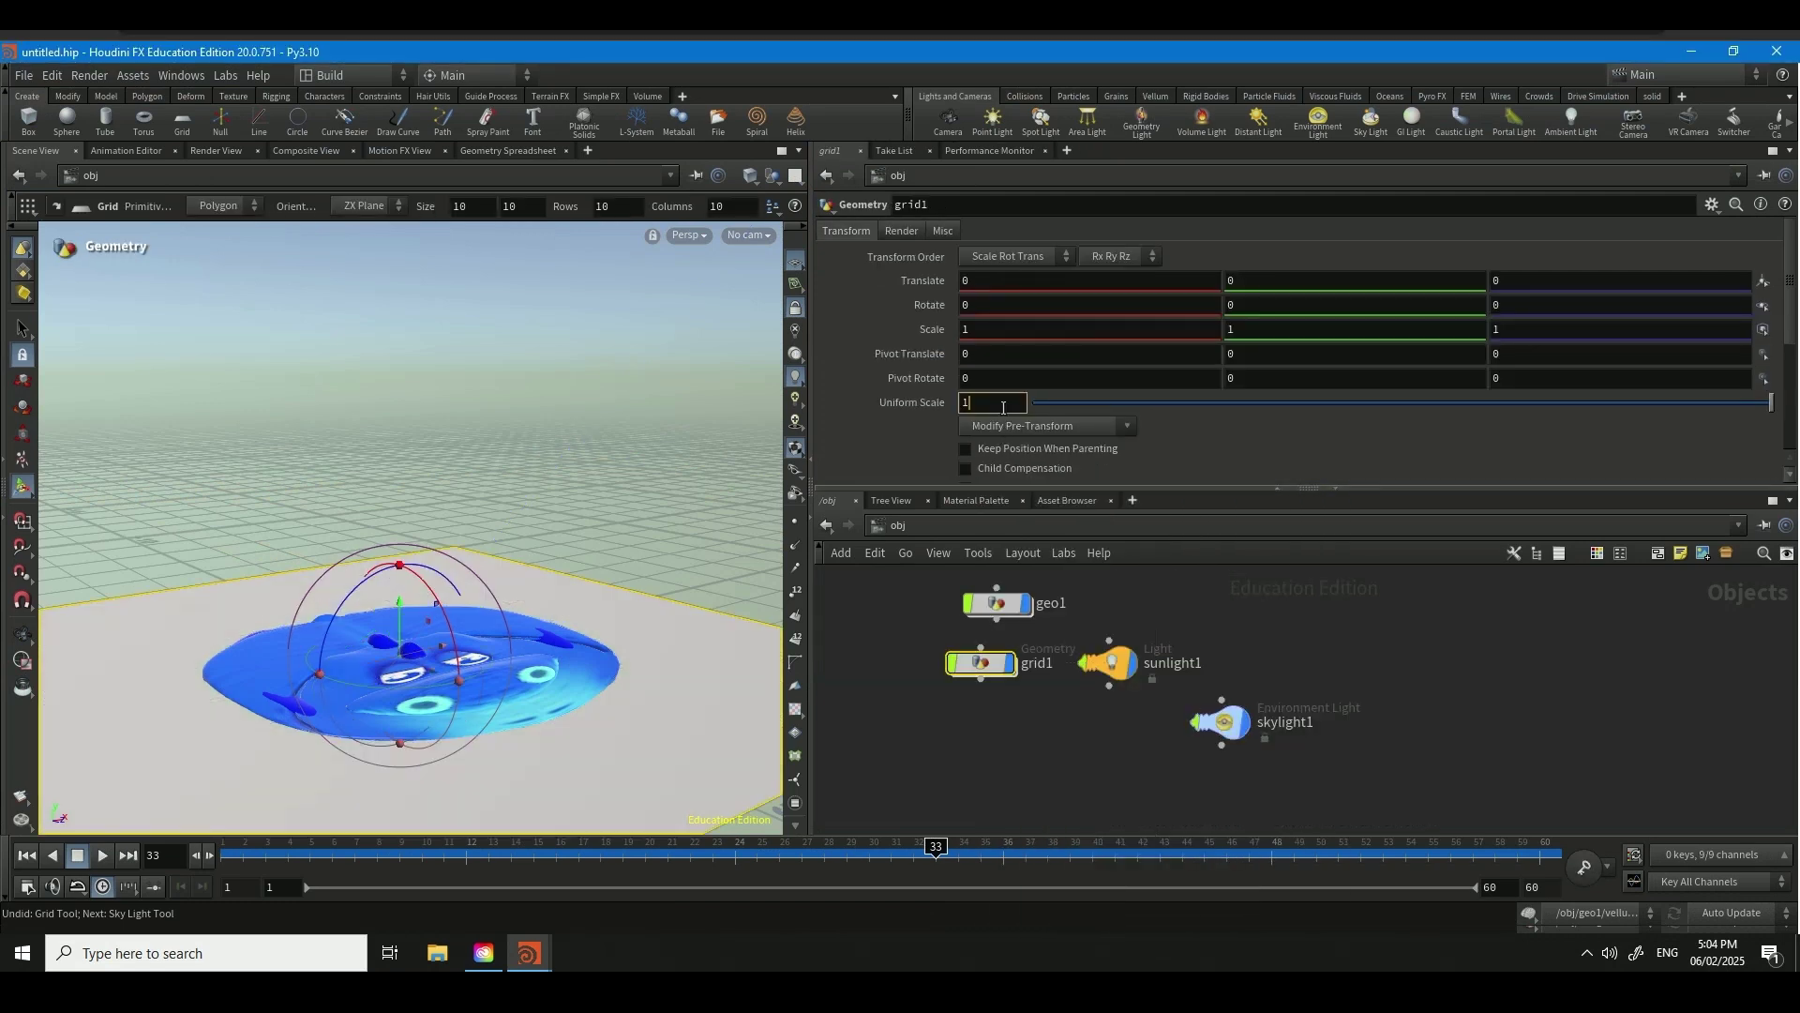
pyautogui.click(943, 705)
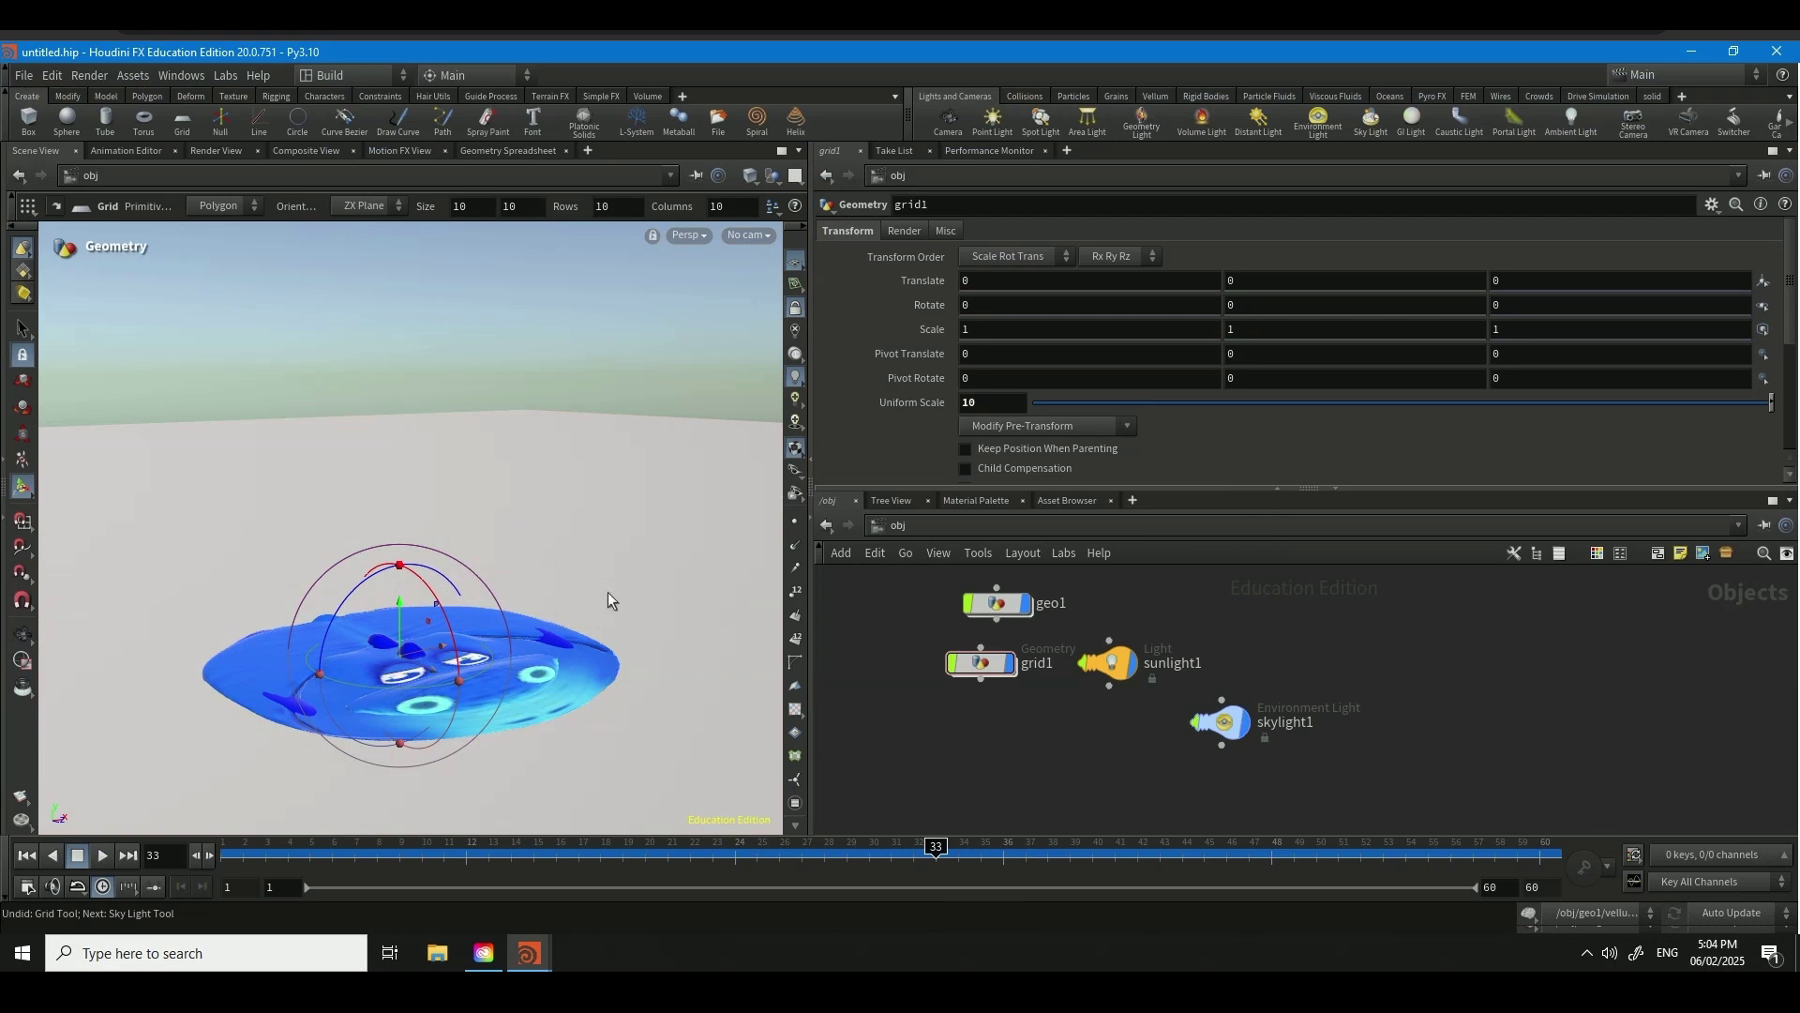
pyautogui.press('Escape')
# - Frame the melted toy on the ground grid, start a Mantra preview render of it and return to the scene view
pyautogui.moveTo(558, 577); pyautogui.dragTo(582, 515)
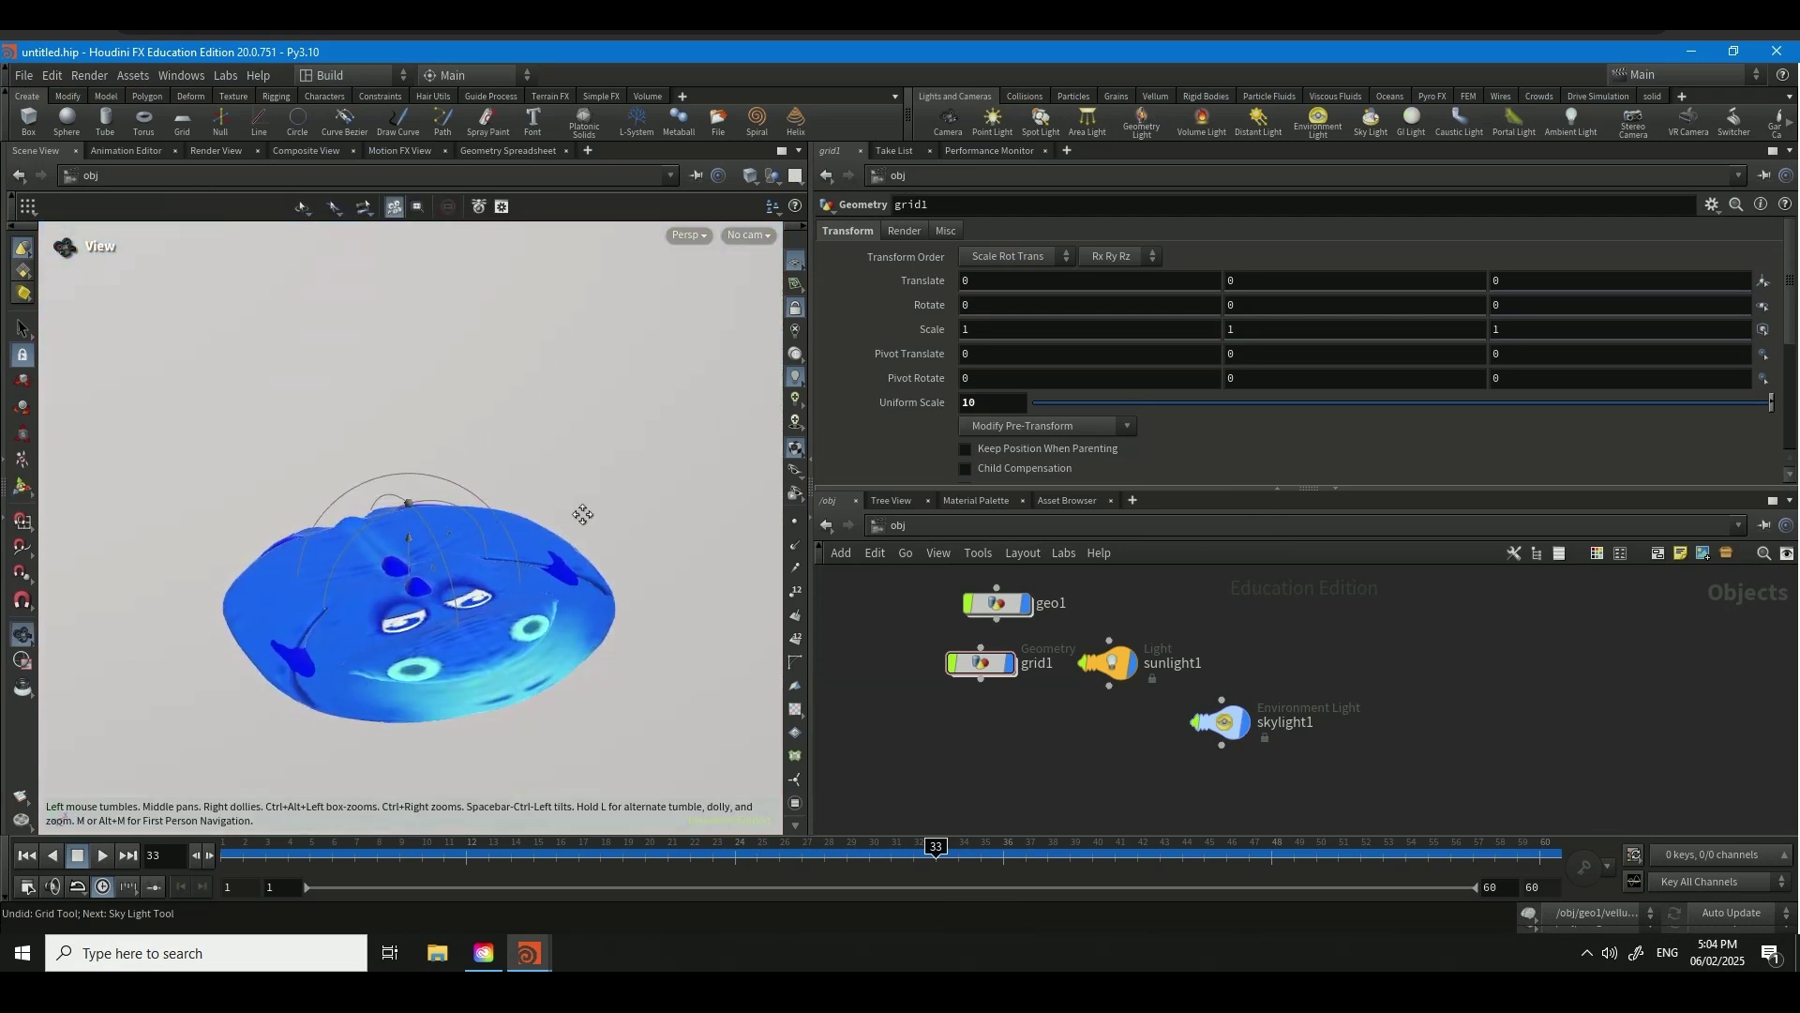
pyautogui.keyDown('alt'); pyautogui.moveTo(582, 514); pyautogui.dragTo(599, 495, button='middle'); pyautogui.keyUp('alt')
pyautogui.keyDown('alt'); pyautogui.moveTo(599, 495); pyautogui.dragTo(603, 477); pyautogui.keyUp('alt')
pyautogui.keyDown('alt'); pyautogui.moveTo(603, 476); pyautogui.dragTo(617, 567, button='right'); pyautogui.keyUp('alt')
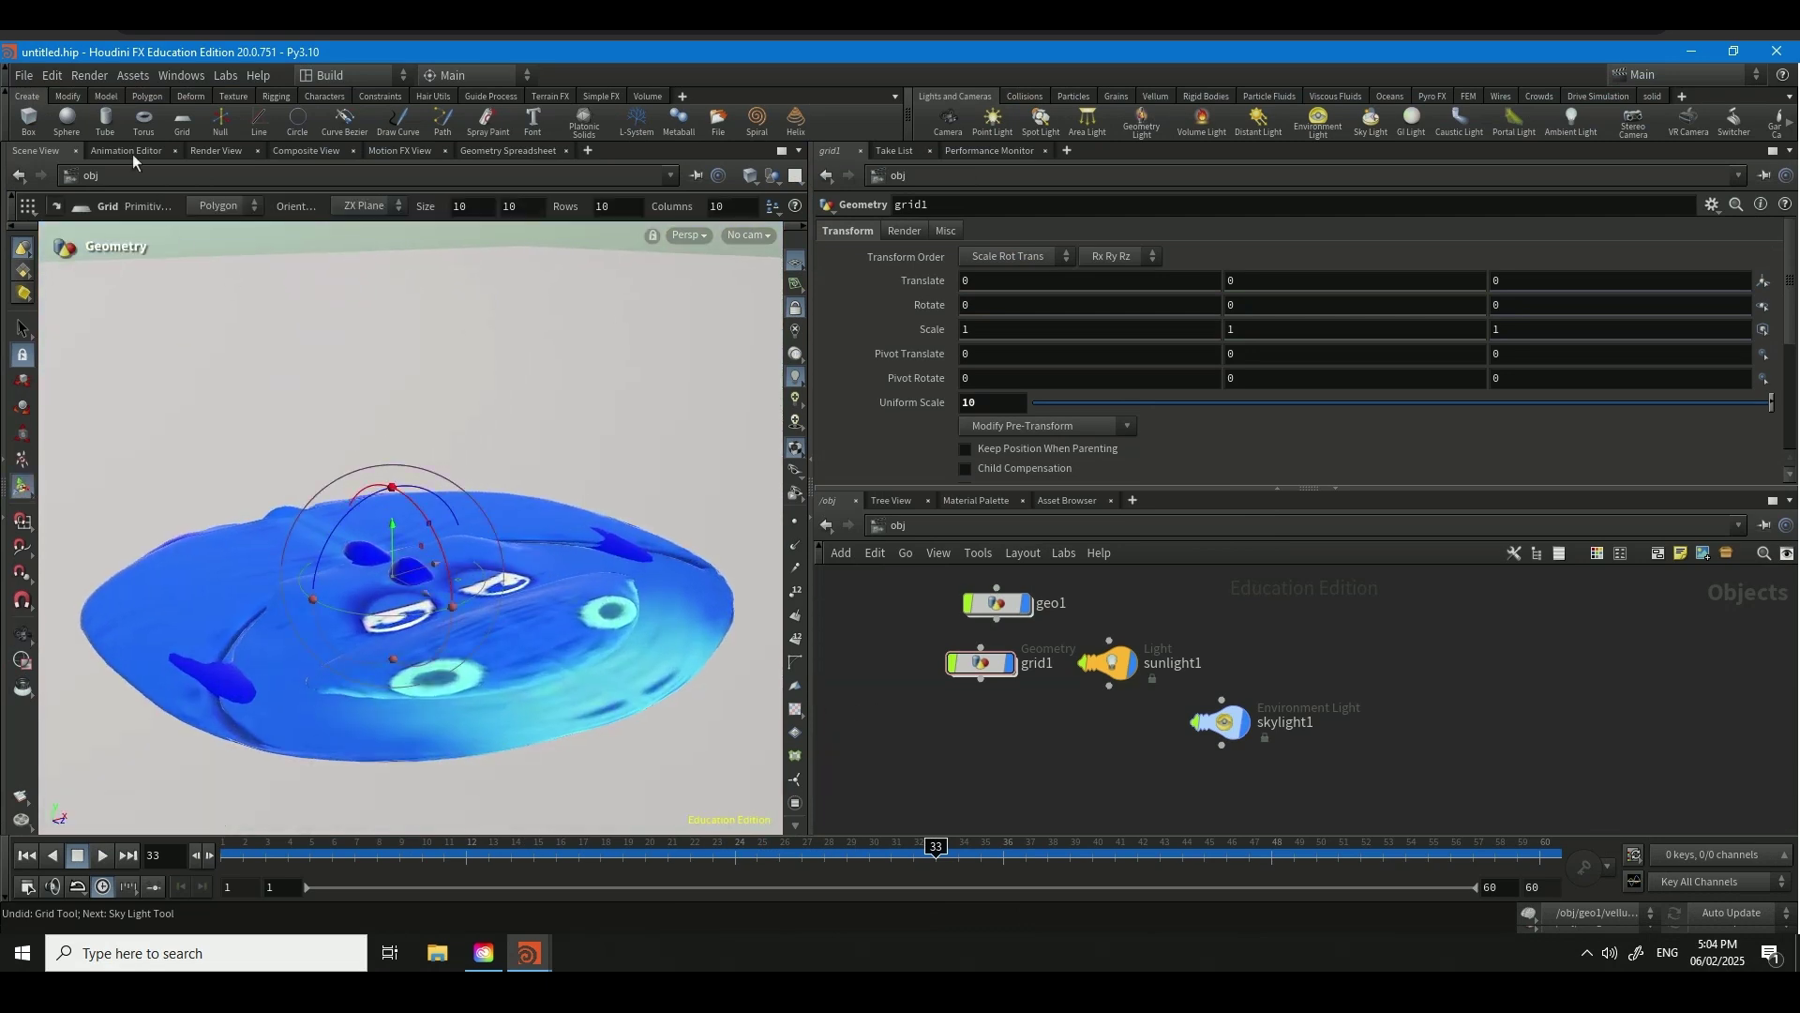
pyautogui.click(212, 151)
pyautogui.click(83, 174)
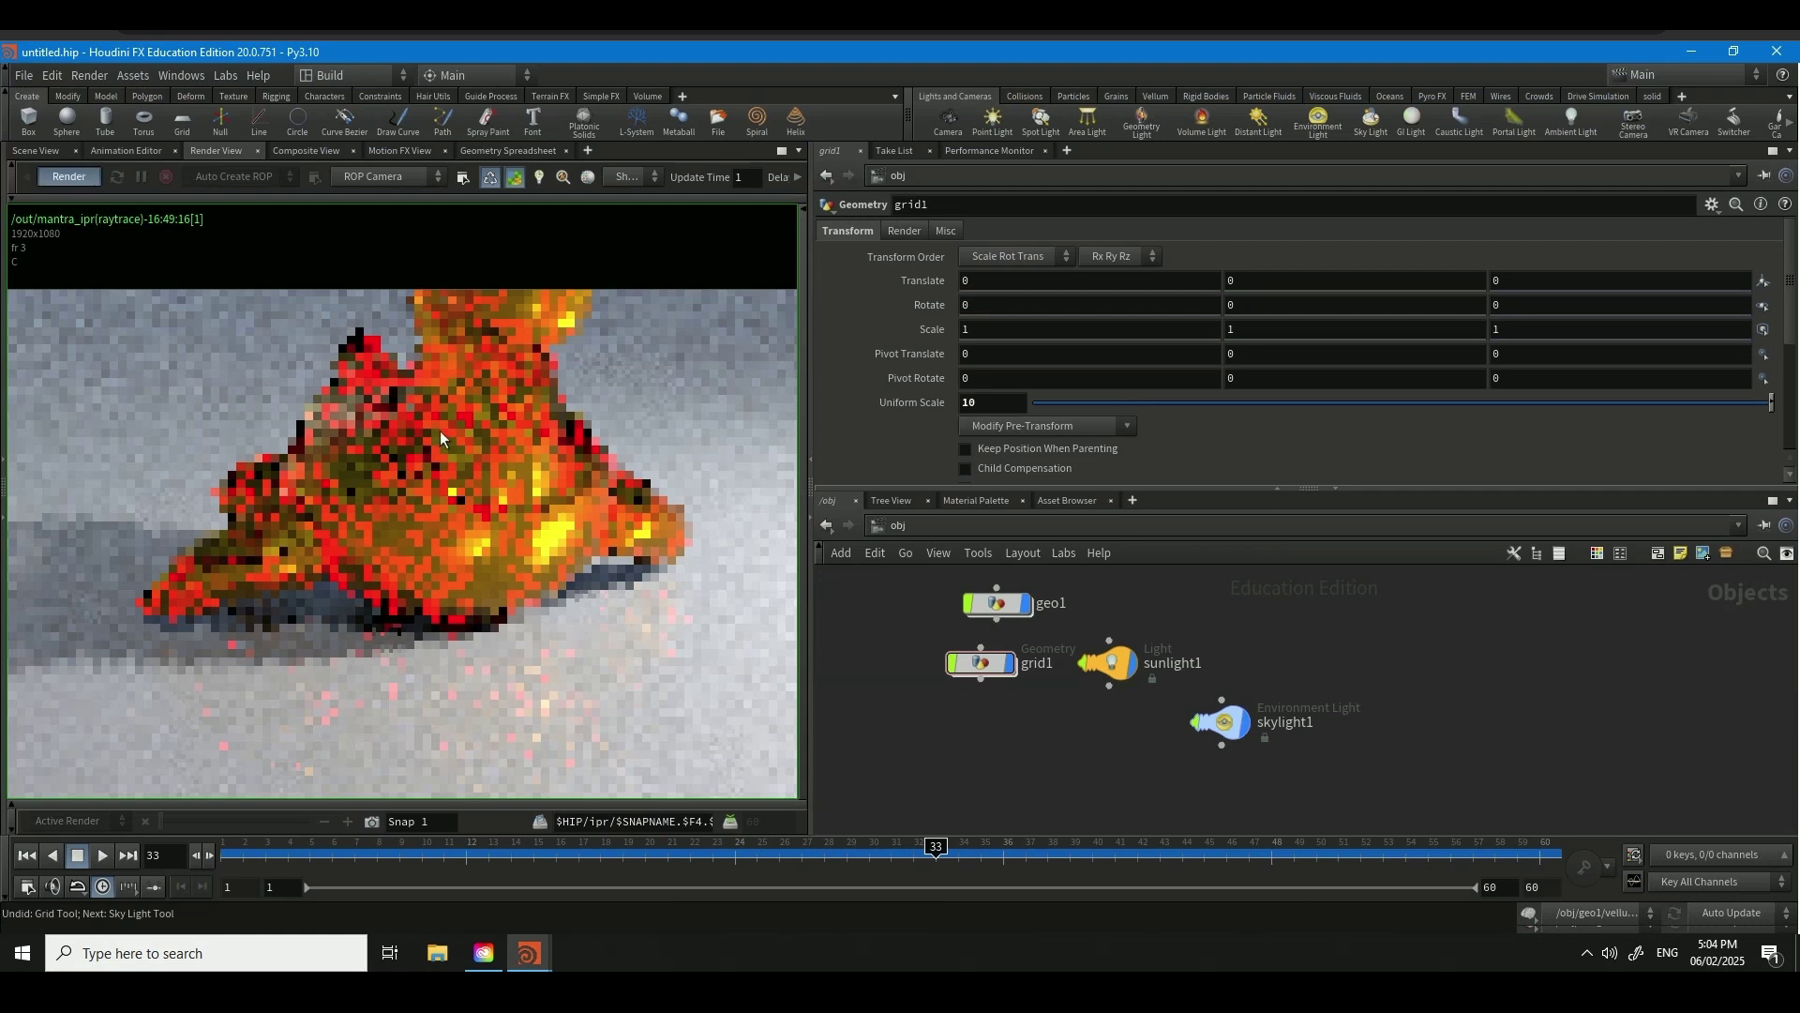
pyautogui.moveTo(981, 675); pyautogui.dragTo(988, 734)
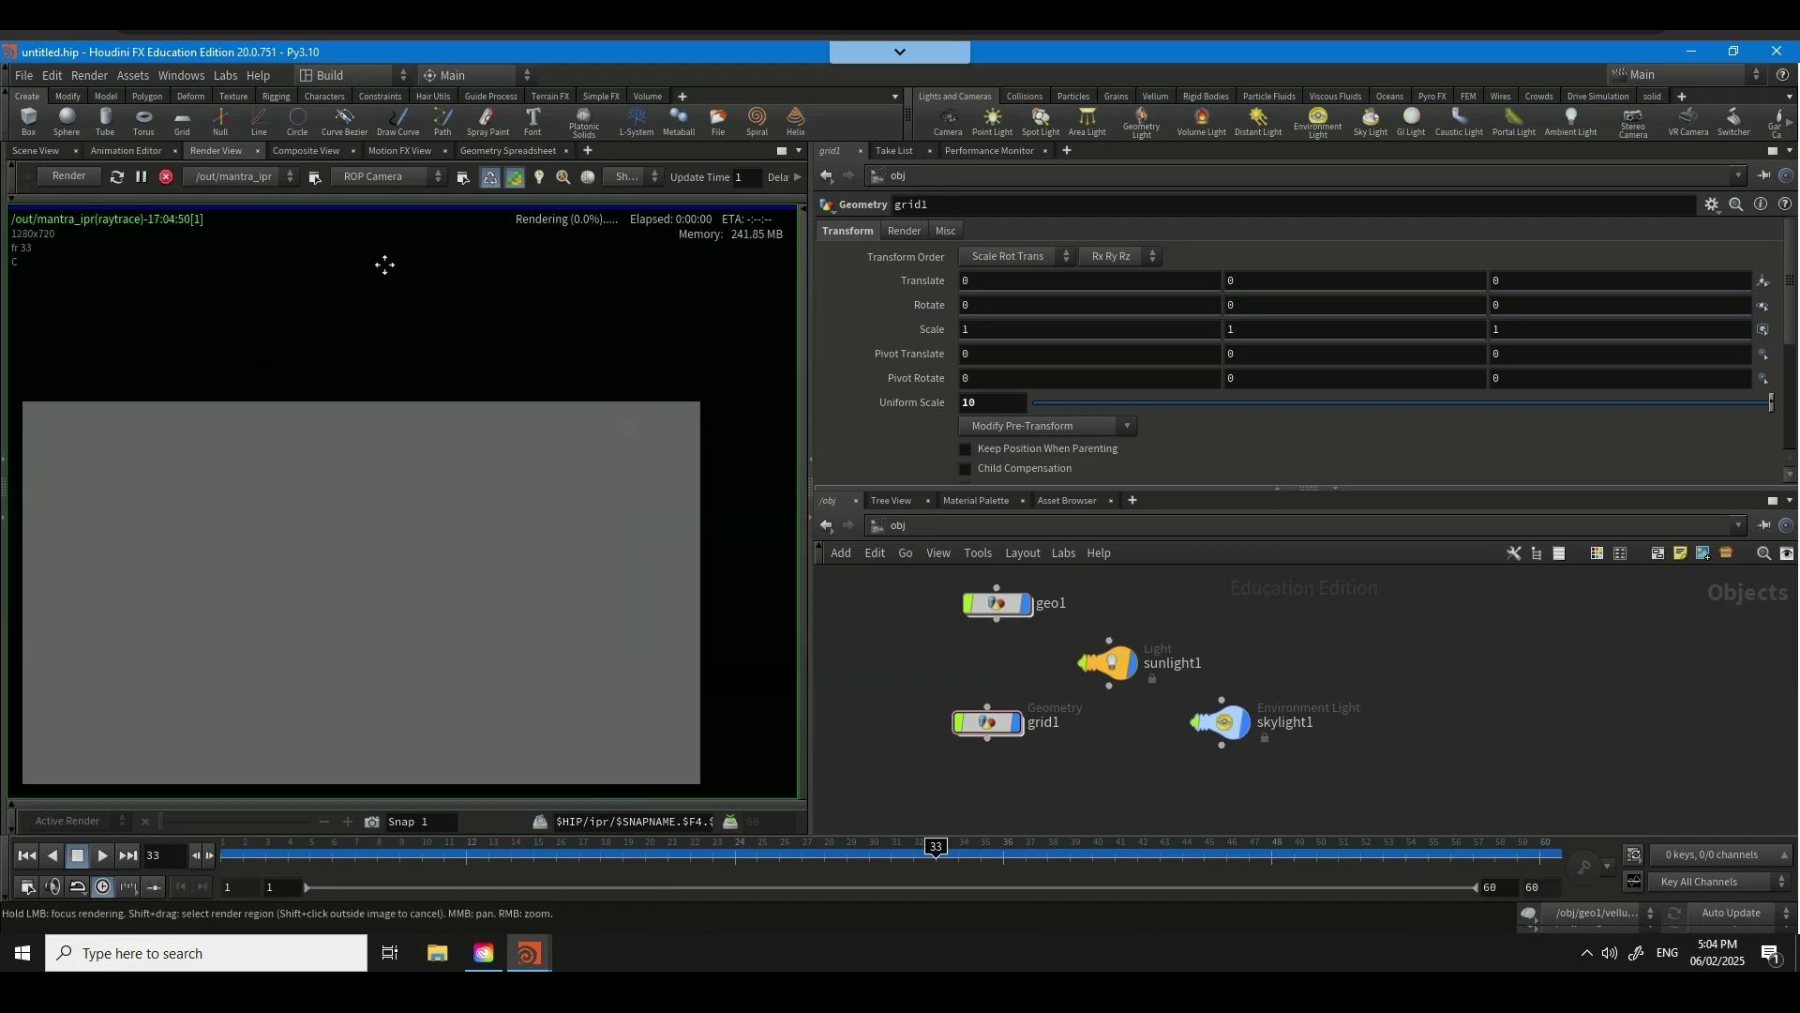
pyautogui.click(35, 152)
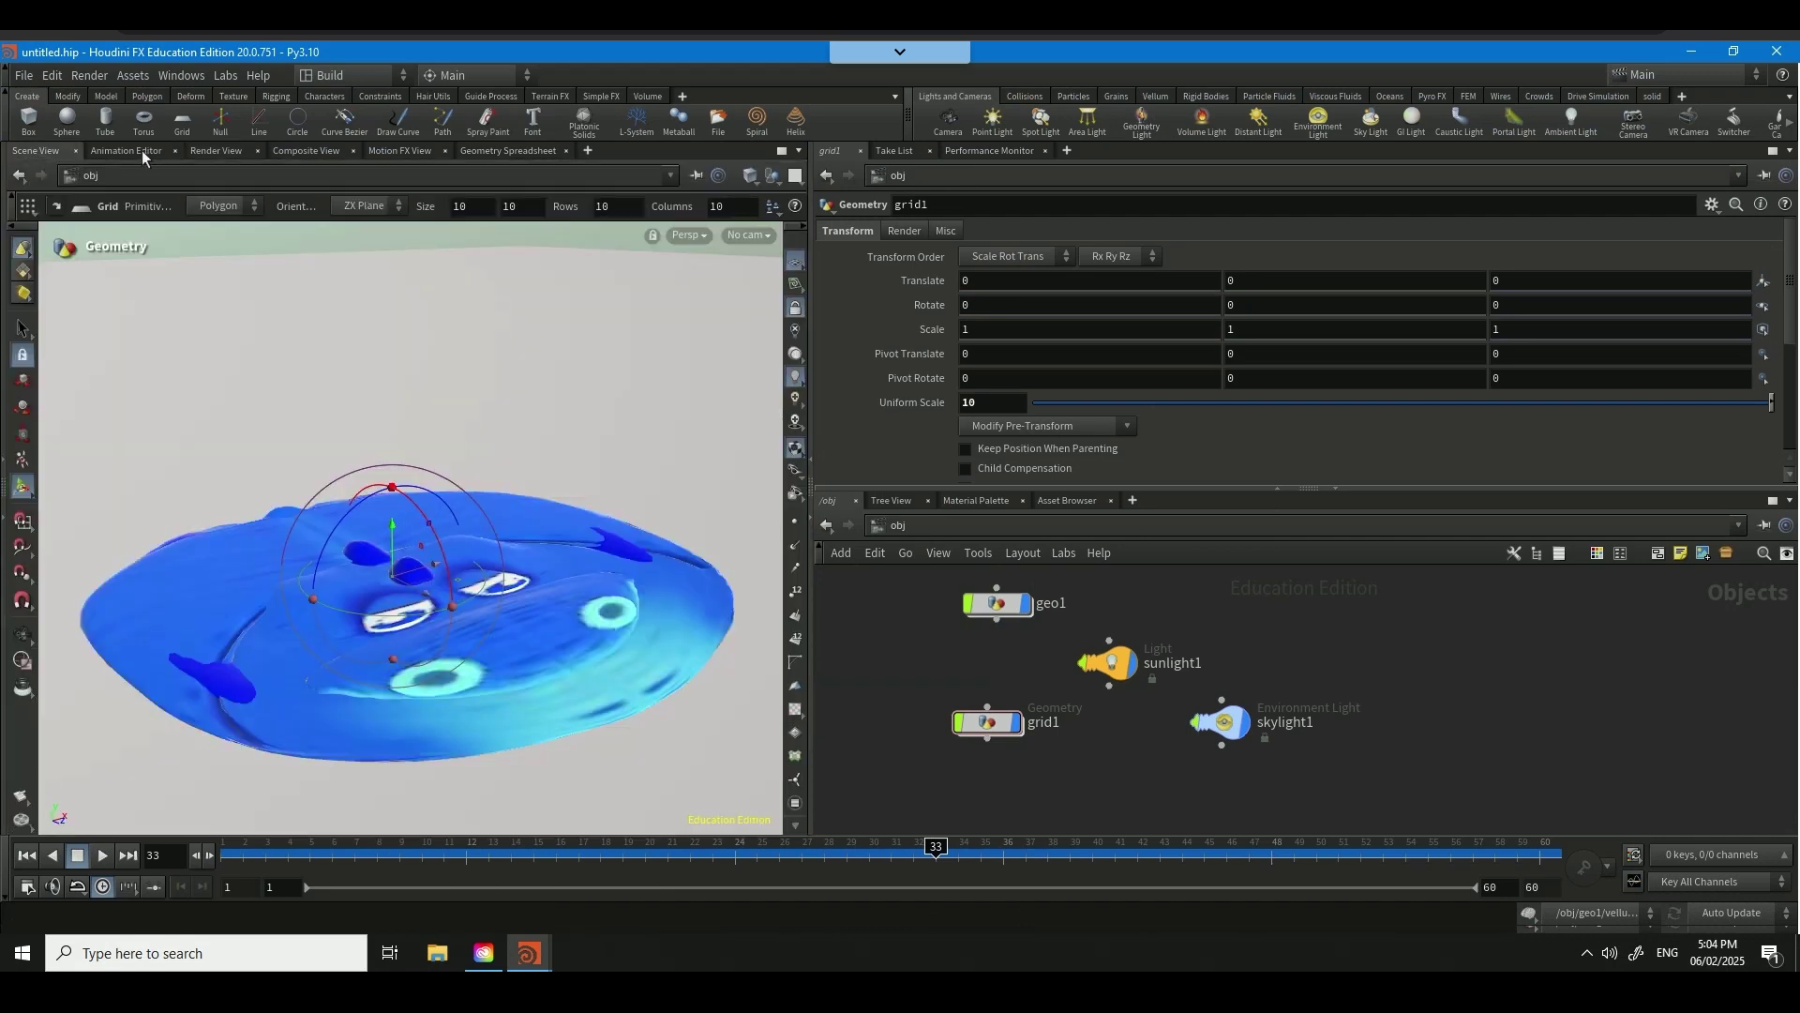
pyautogui.click(214, 151)
pyautogui.click(48, 150)
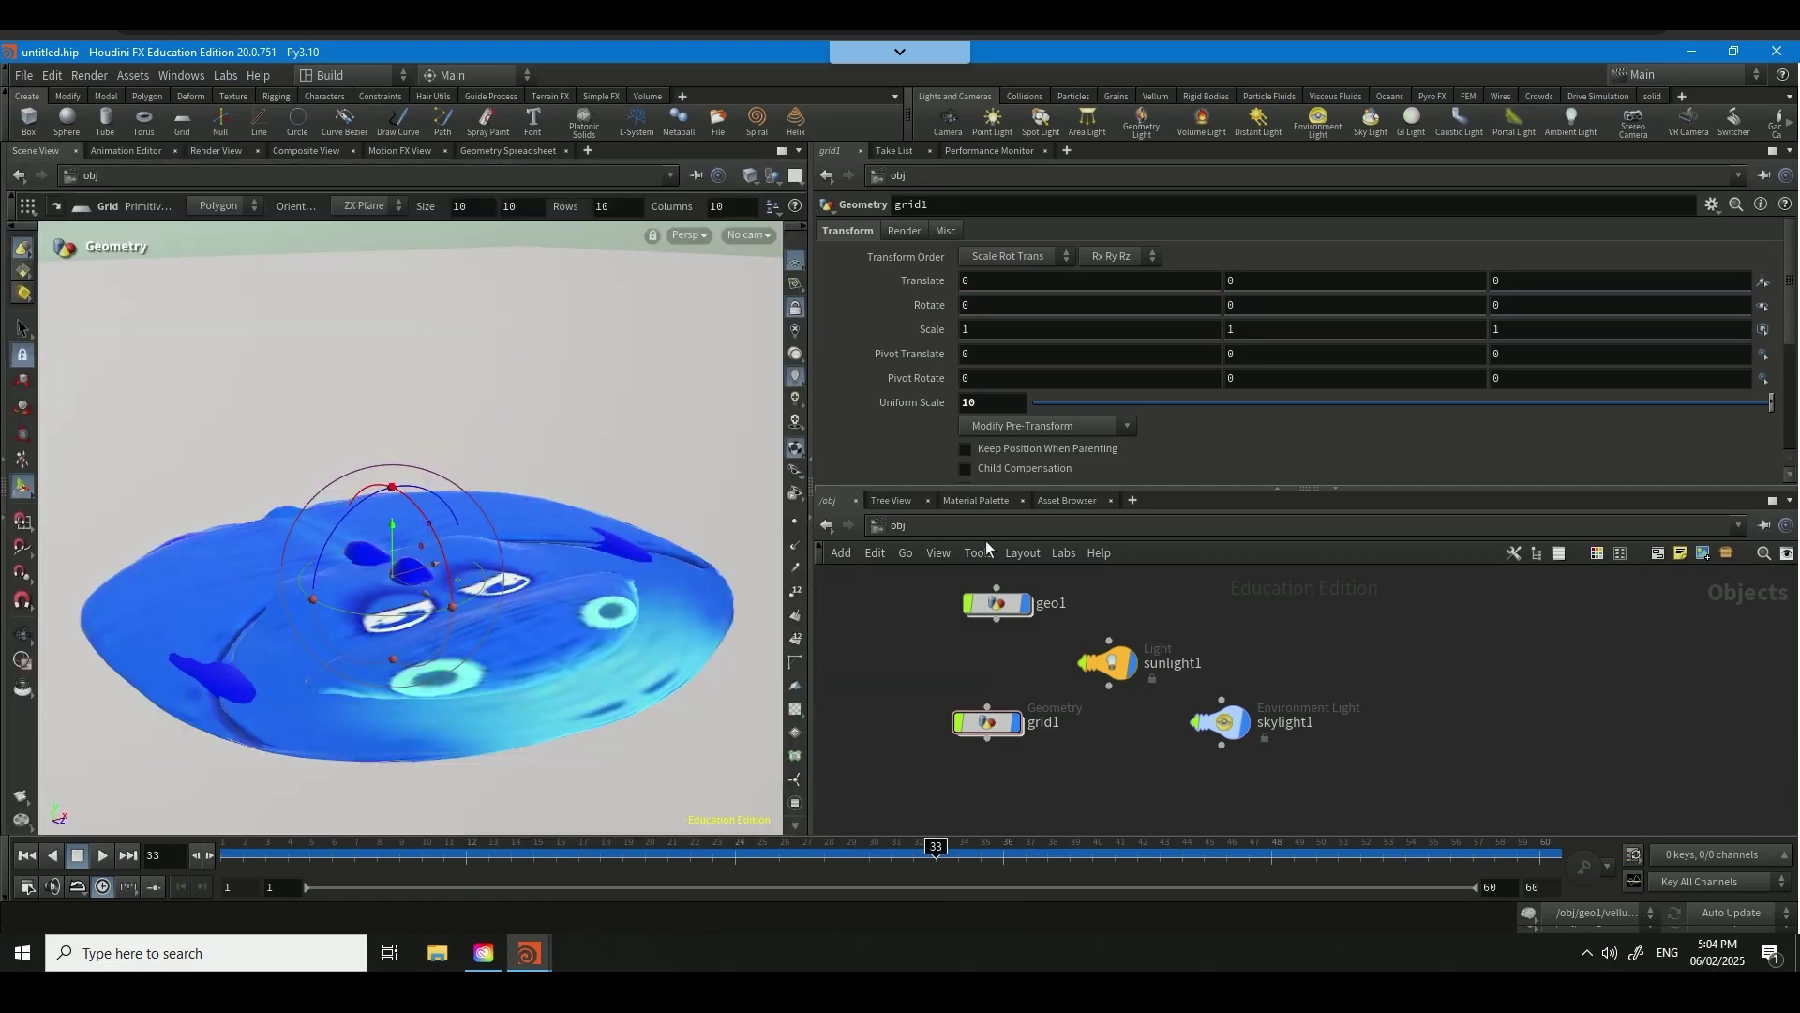
# - Turn off Add Shader on the rubber toy test geometry inside geo1, then return to the object level
pyautogui.click(976, 500)
pyautogui.click(1146, 582)
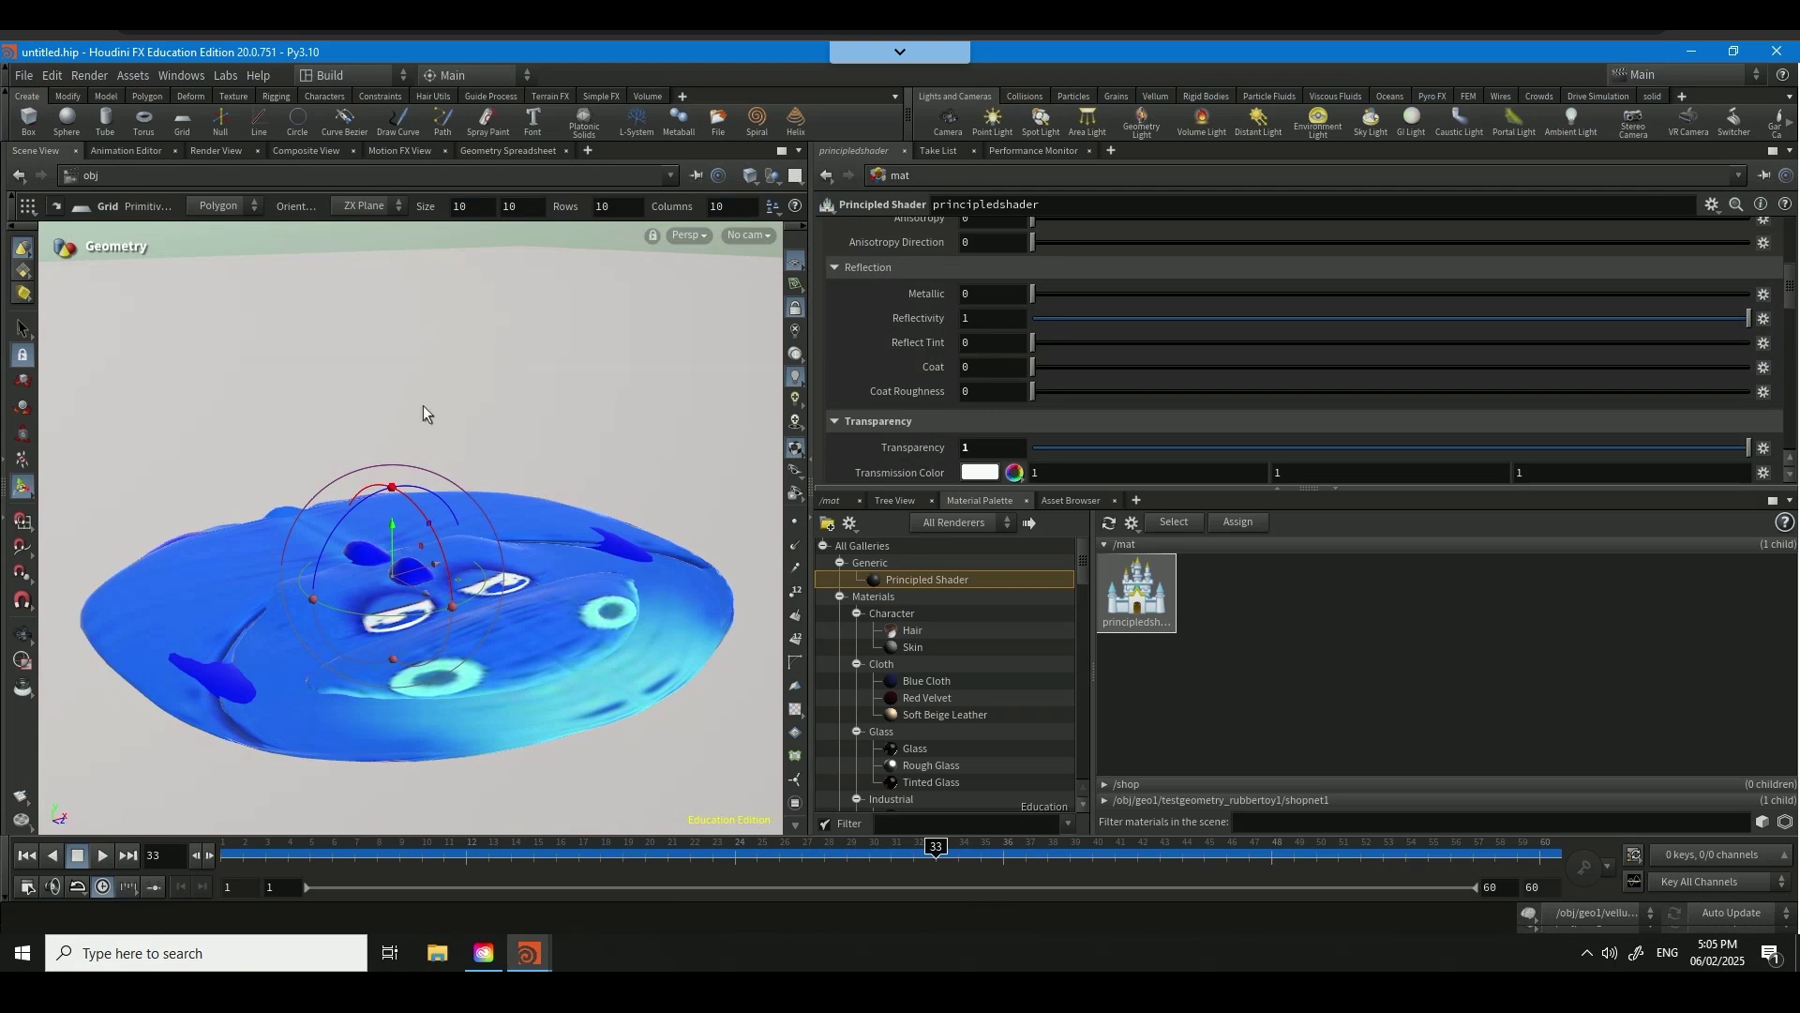
pyautogui.click(830, 499)
pyautogui.click(883, 526)
pyautogui.click(906, 611)
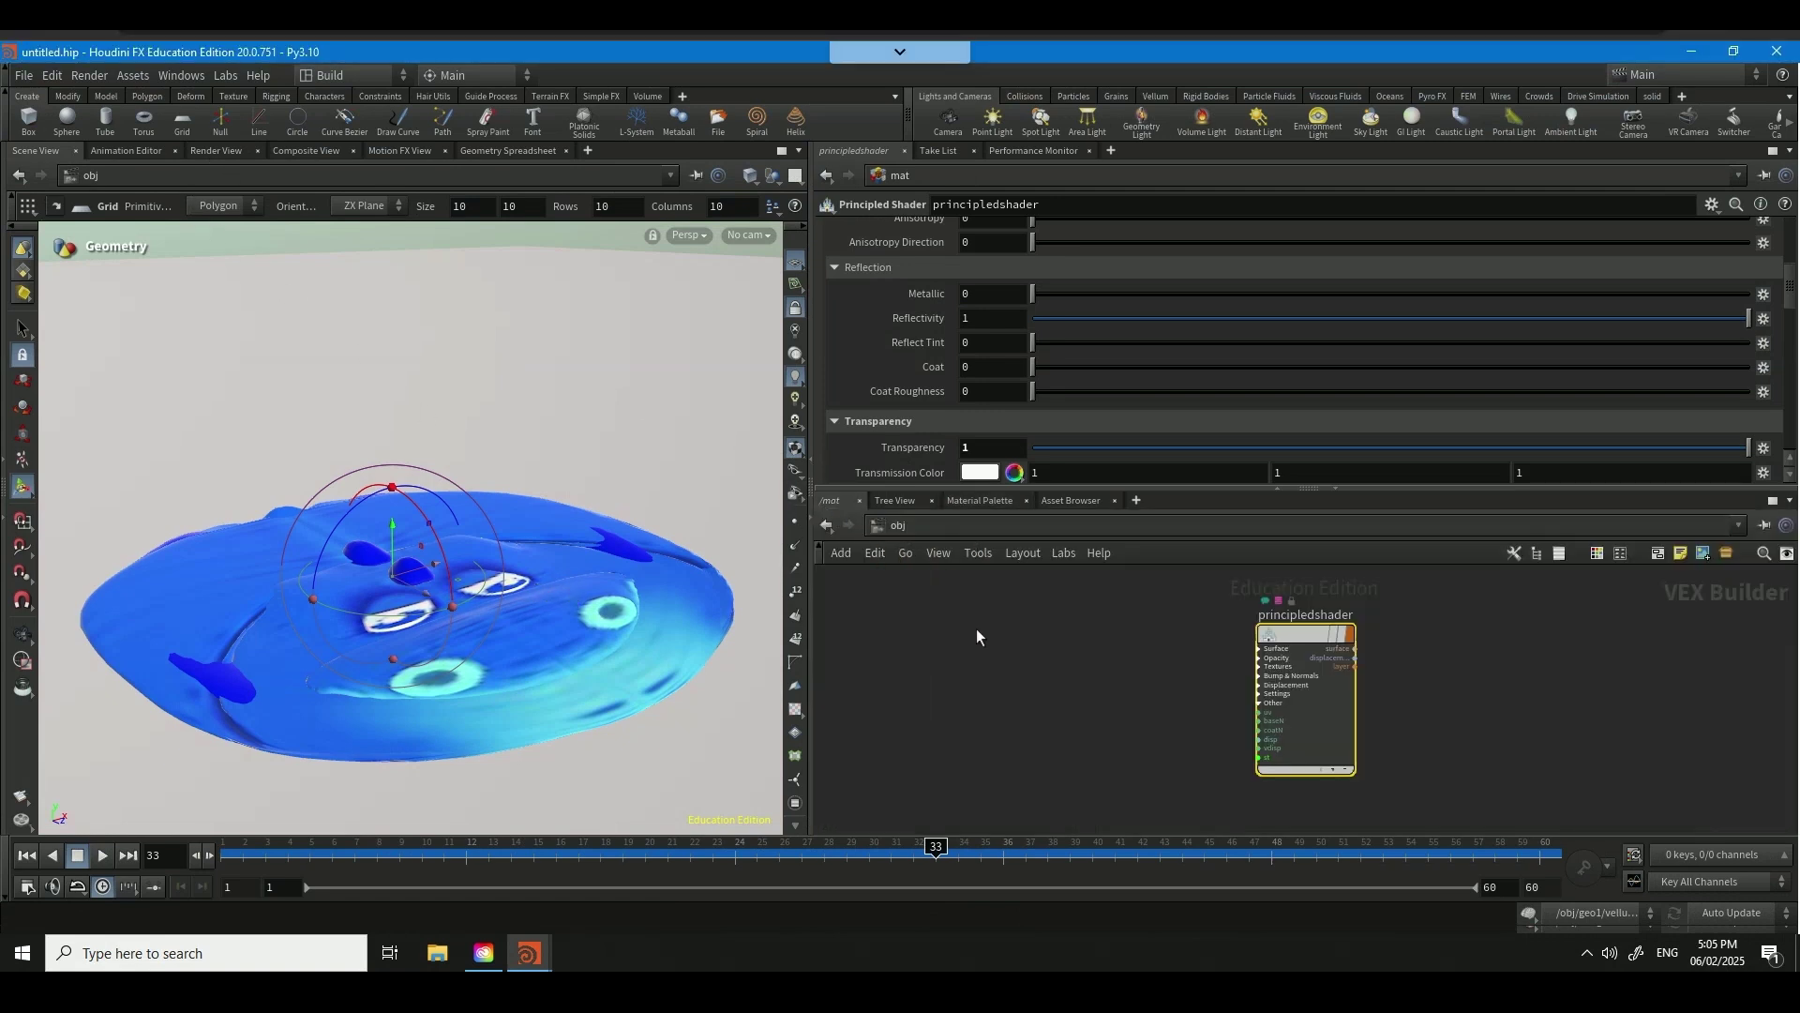
pyautogui.doubleClick(1003, 610)
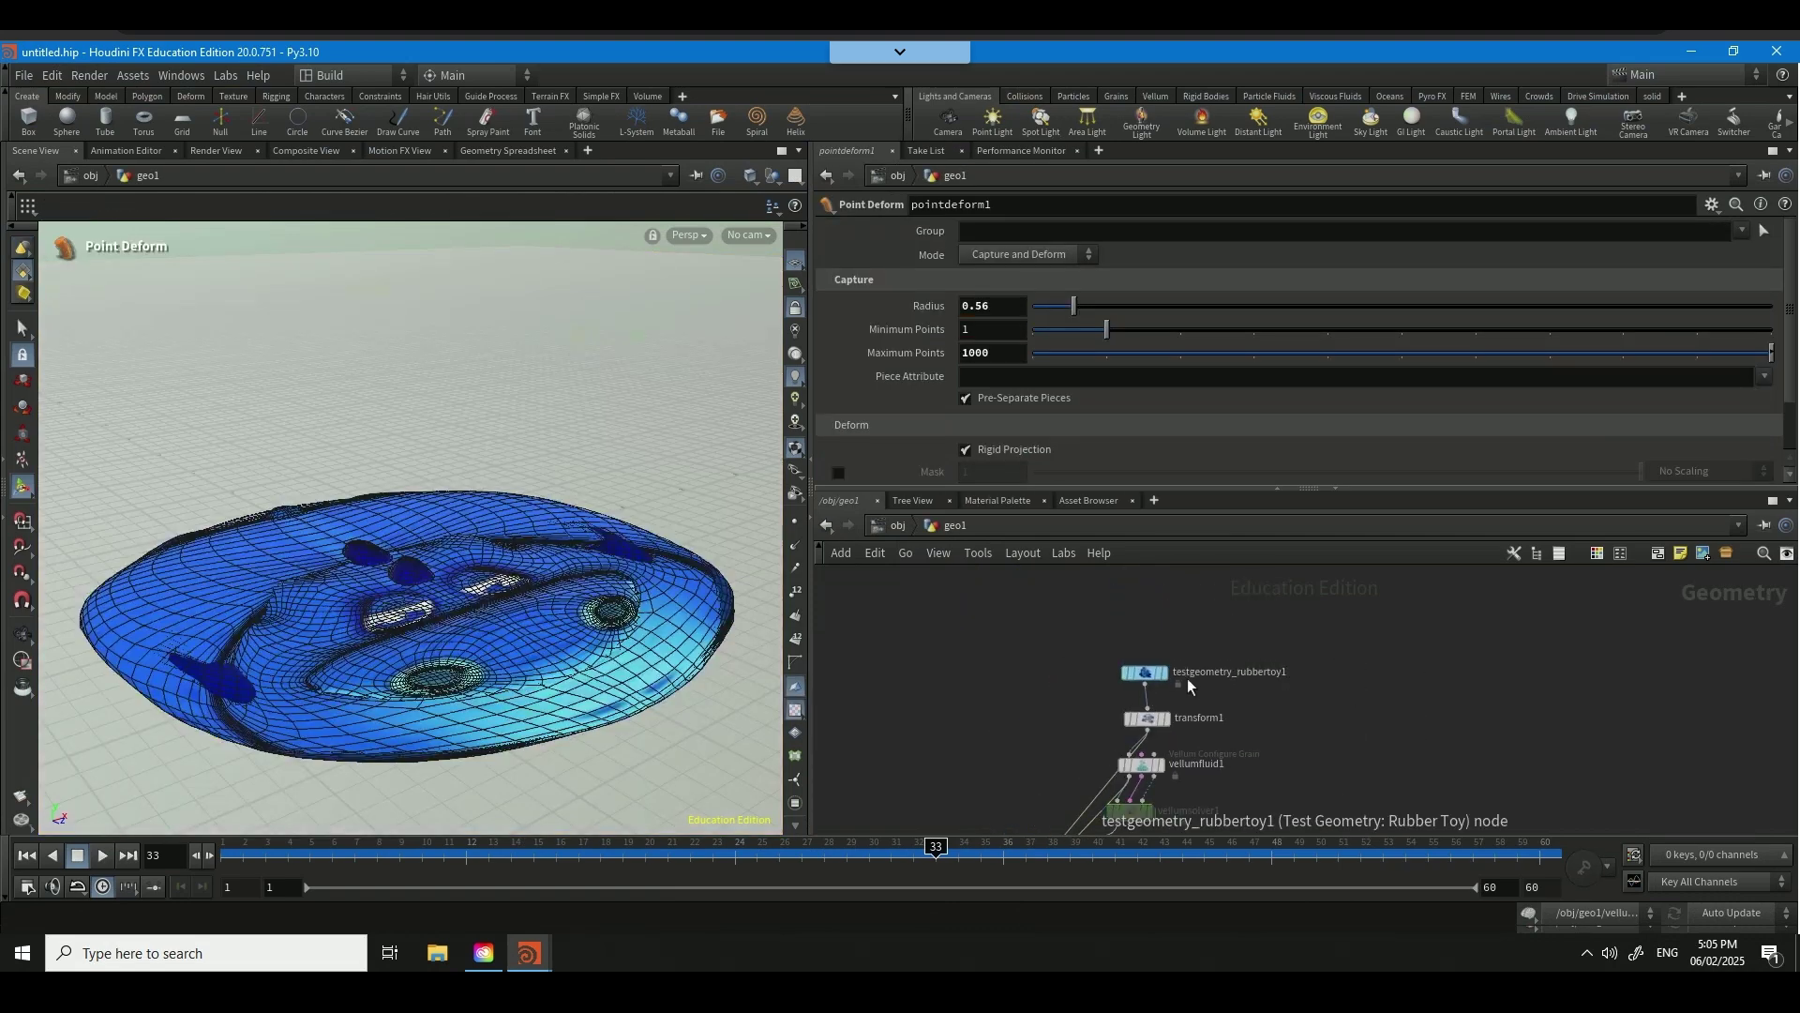
pyautogui.click(1144, 672)
pyautogui.click(965, 323)
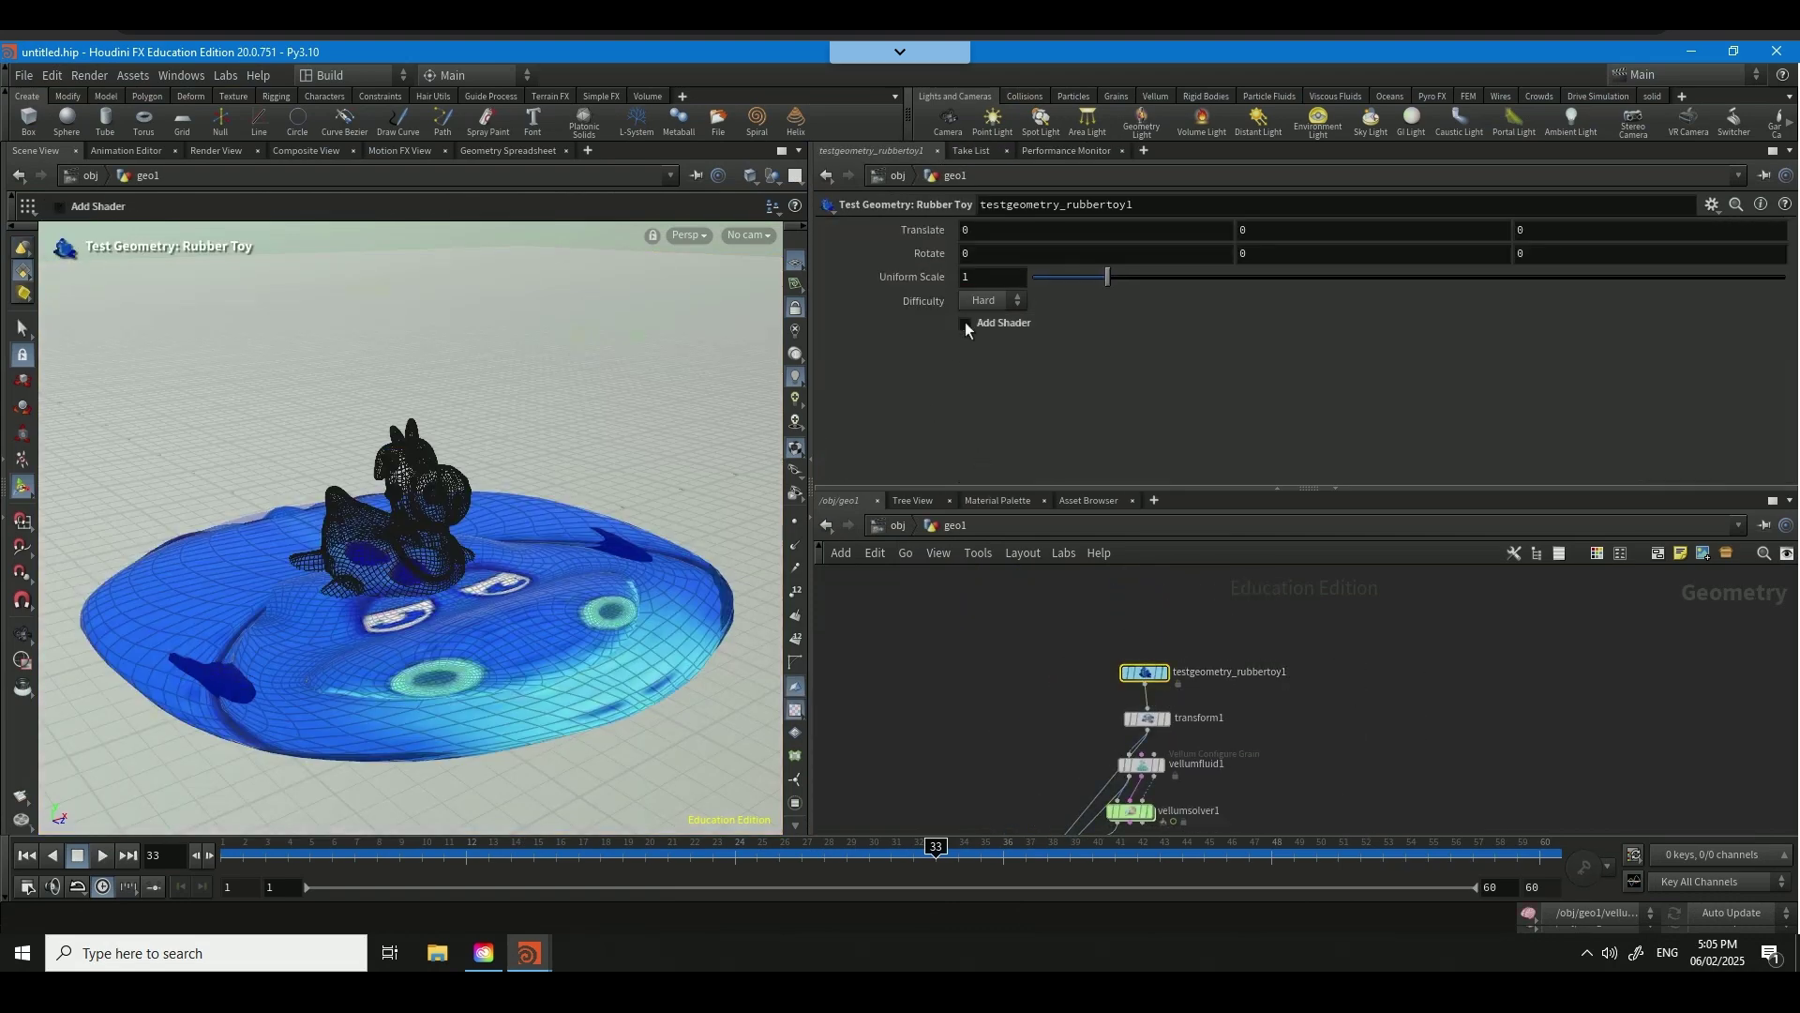
pyautogui.click(882, 524)
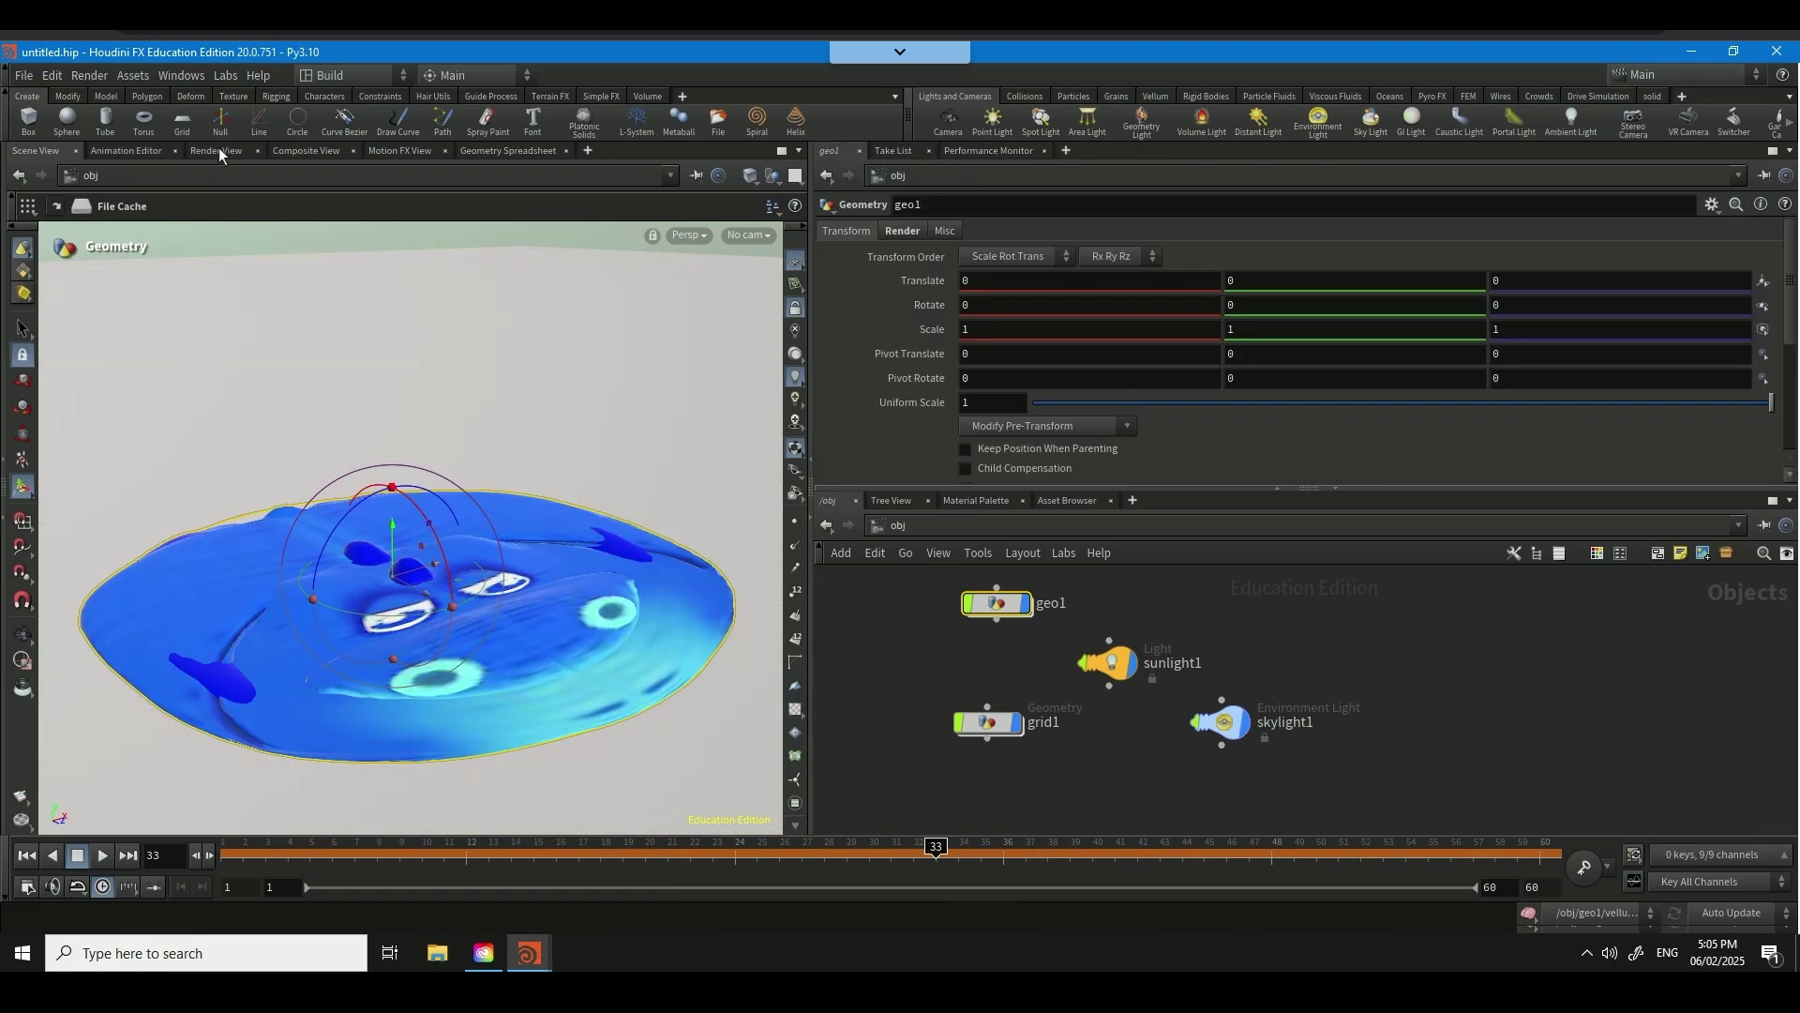
# - Restart the Mantra preview render of the melted toy
pyautogui.click(217, 149)
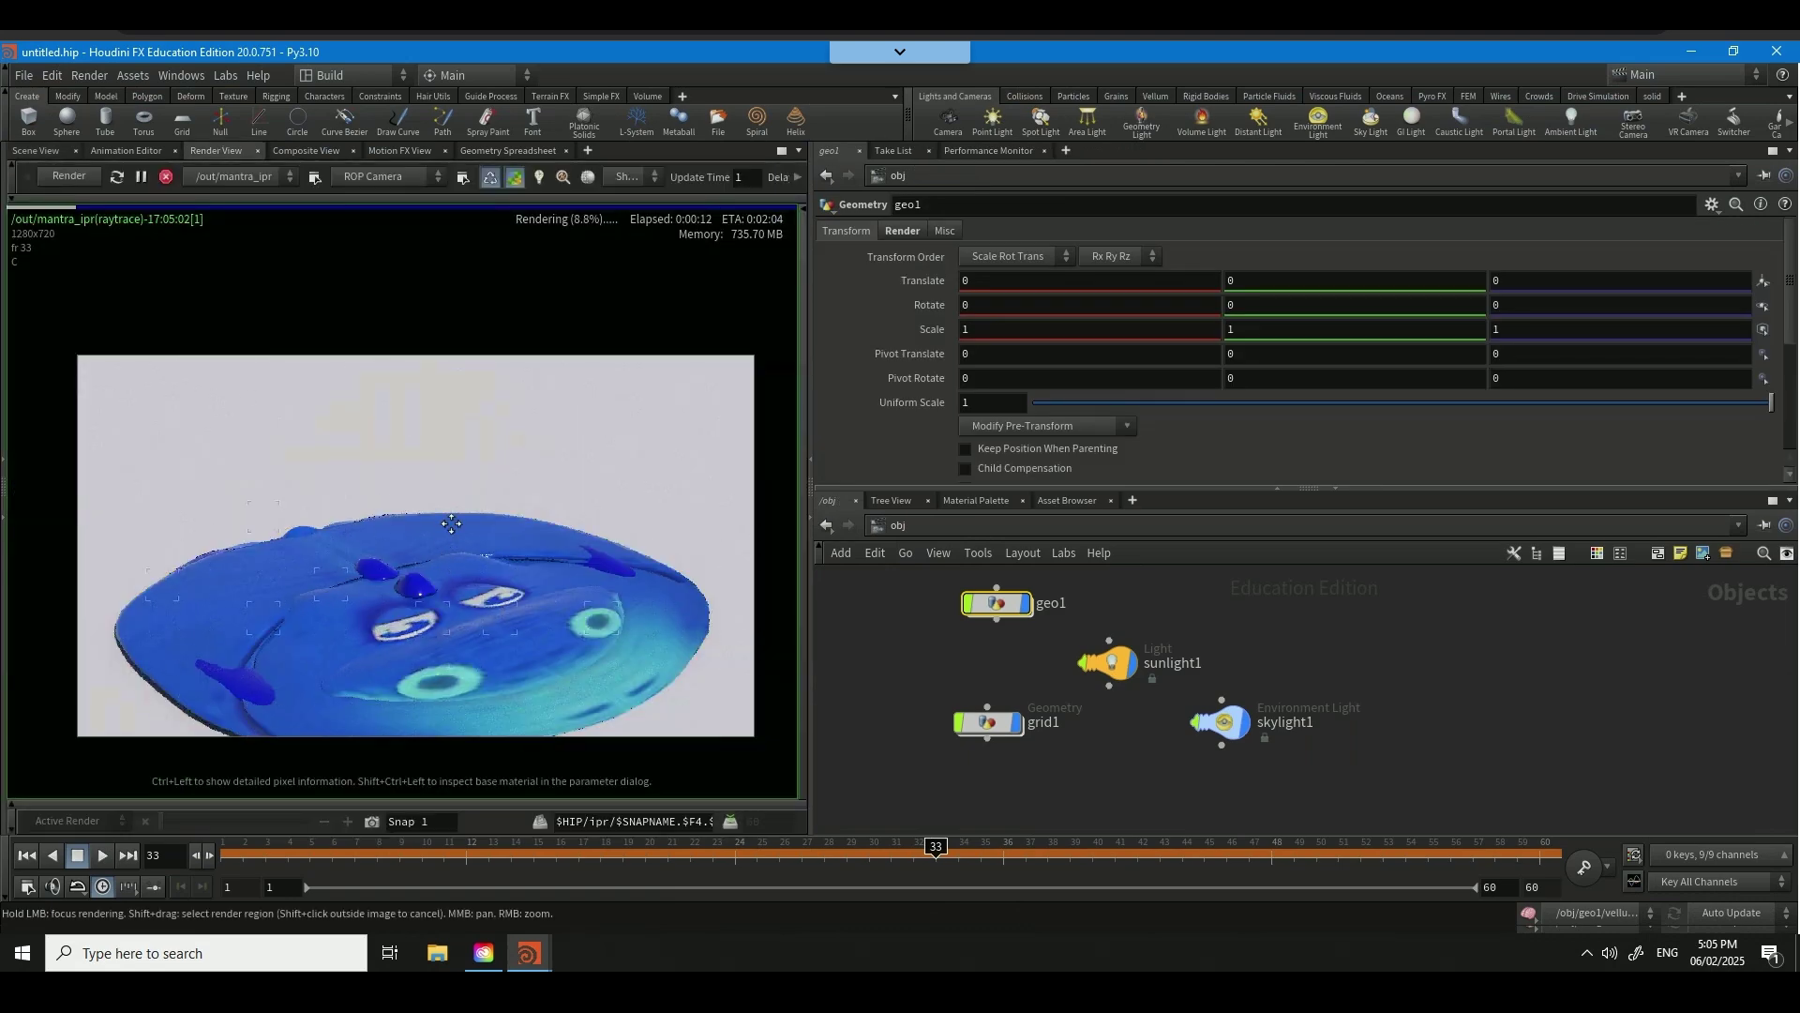
pyautogui.moveTo(442, 554); pyautogui.dragTo(452, 519, button='middle')
pyautogui.click(116, 177)
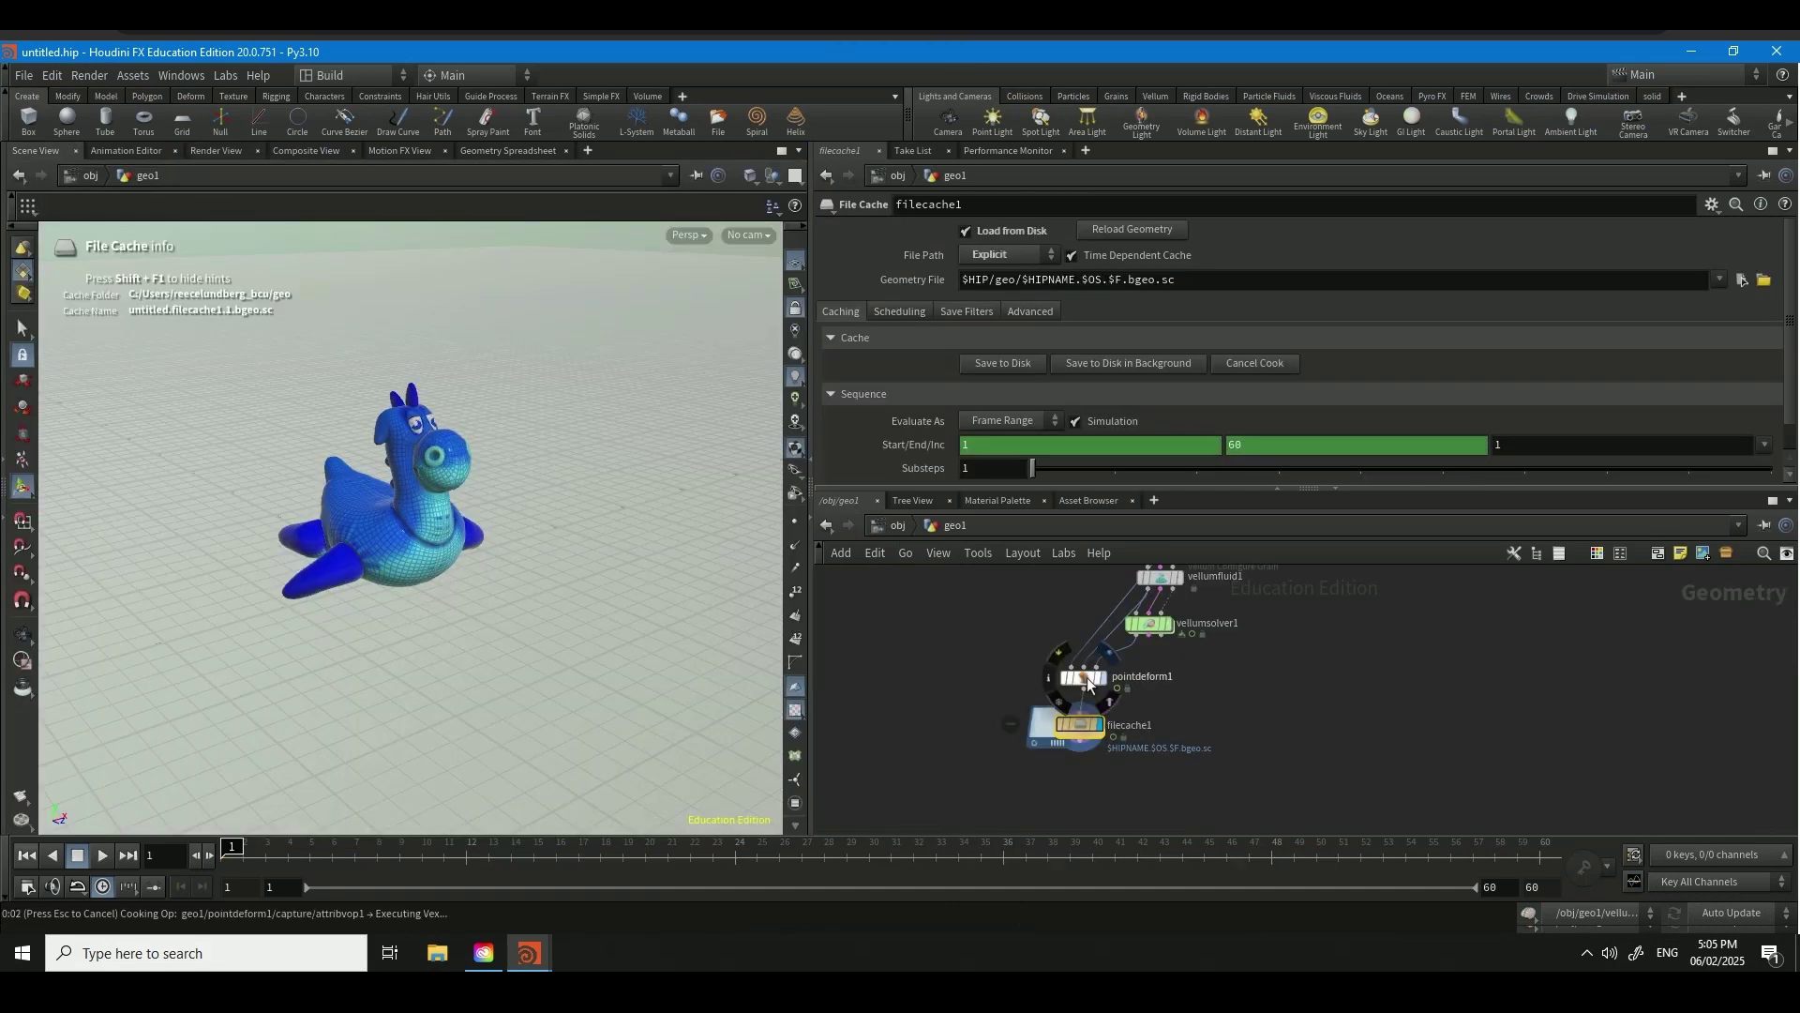
# - Compare the File Cache and Point Deform results at frame 1 and leave the Point Deform node displayed
pyautogui.click(1086, 679)
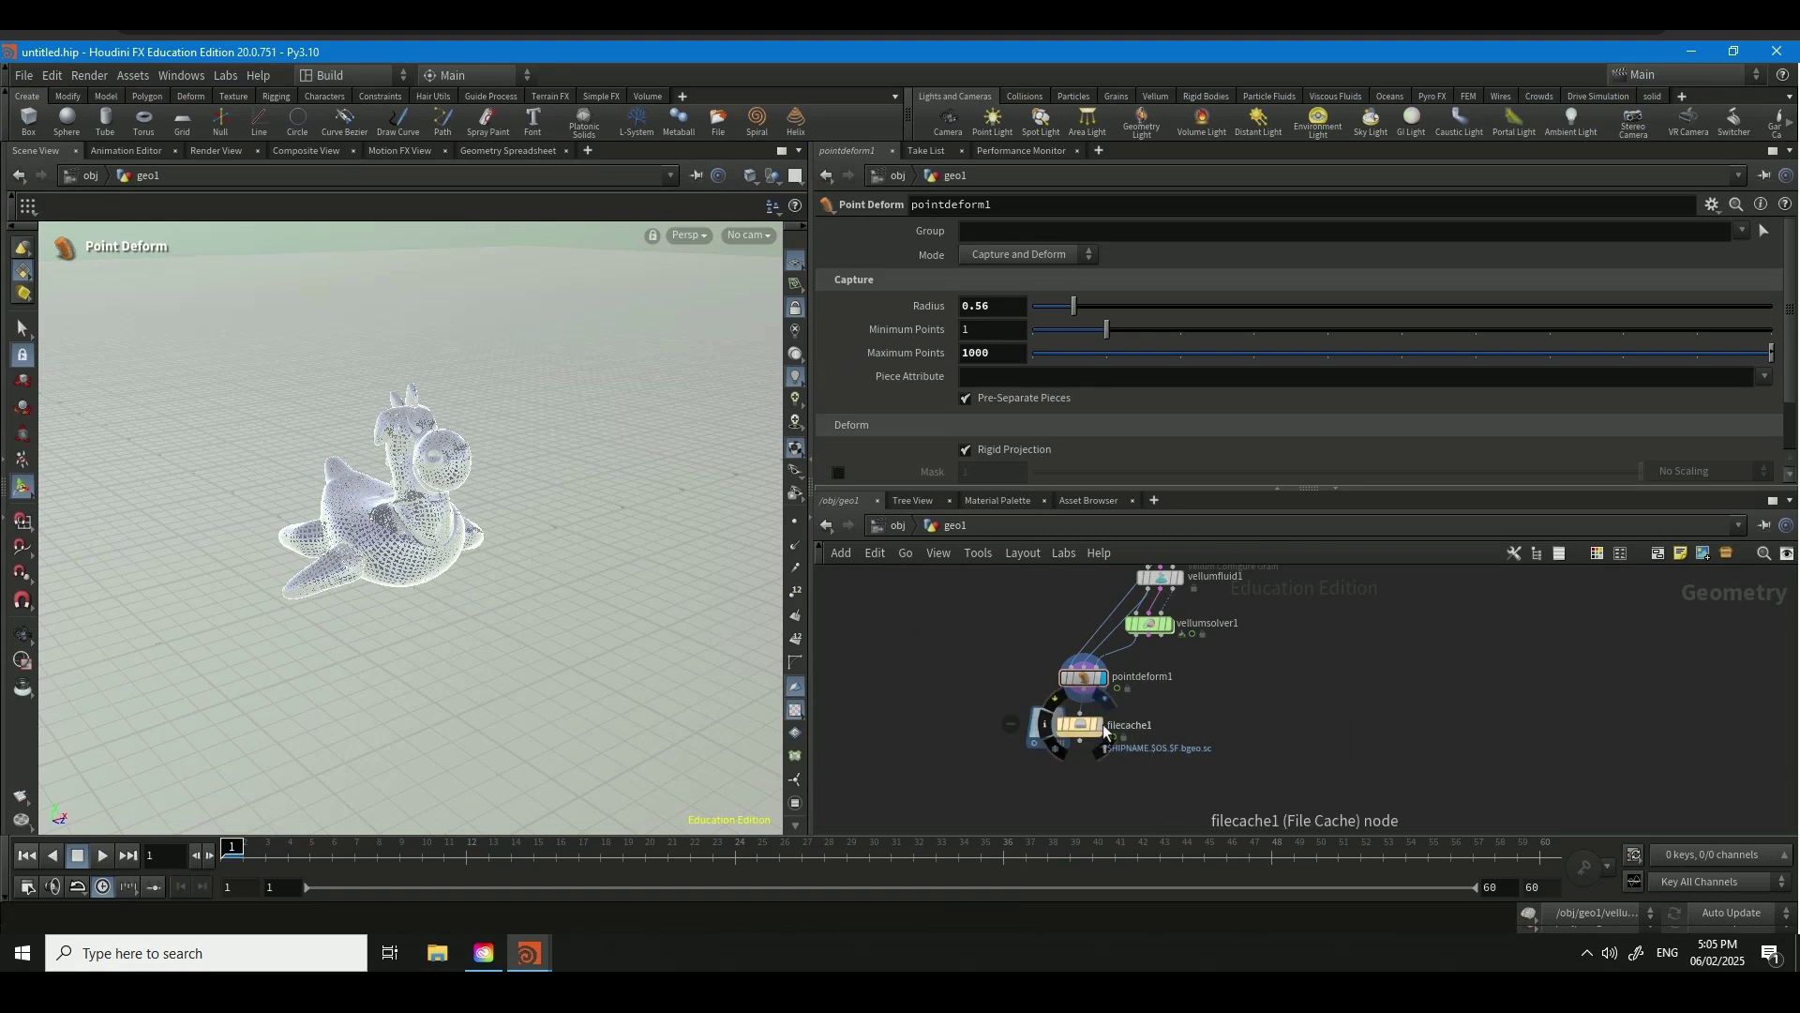
pyautogui.click(1102, 724)
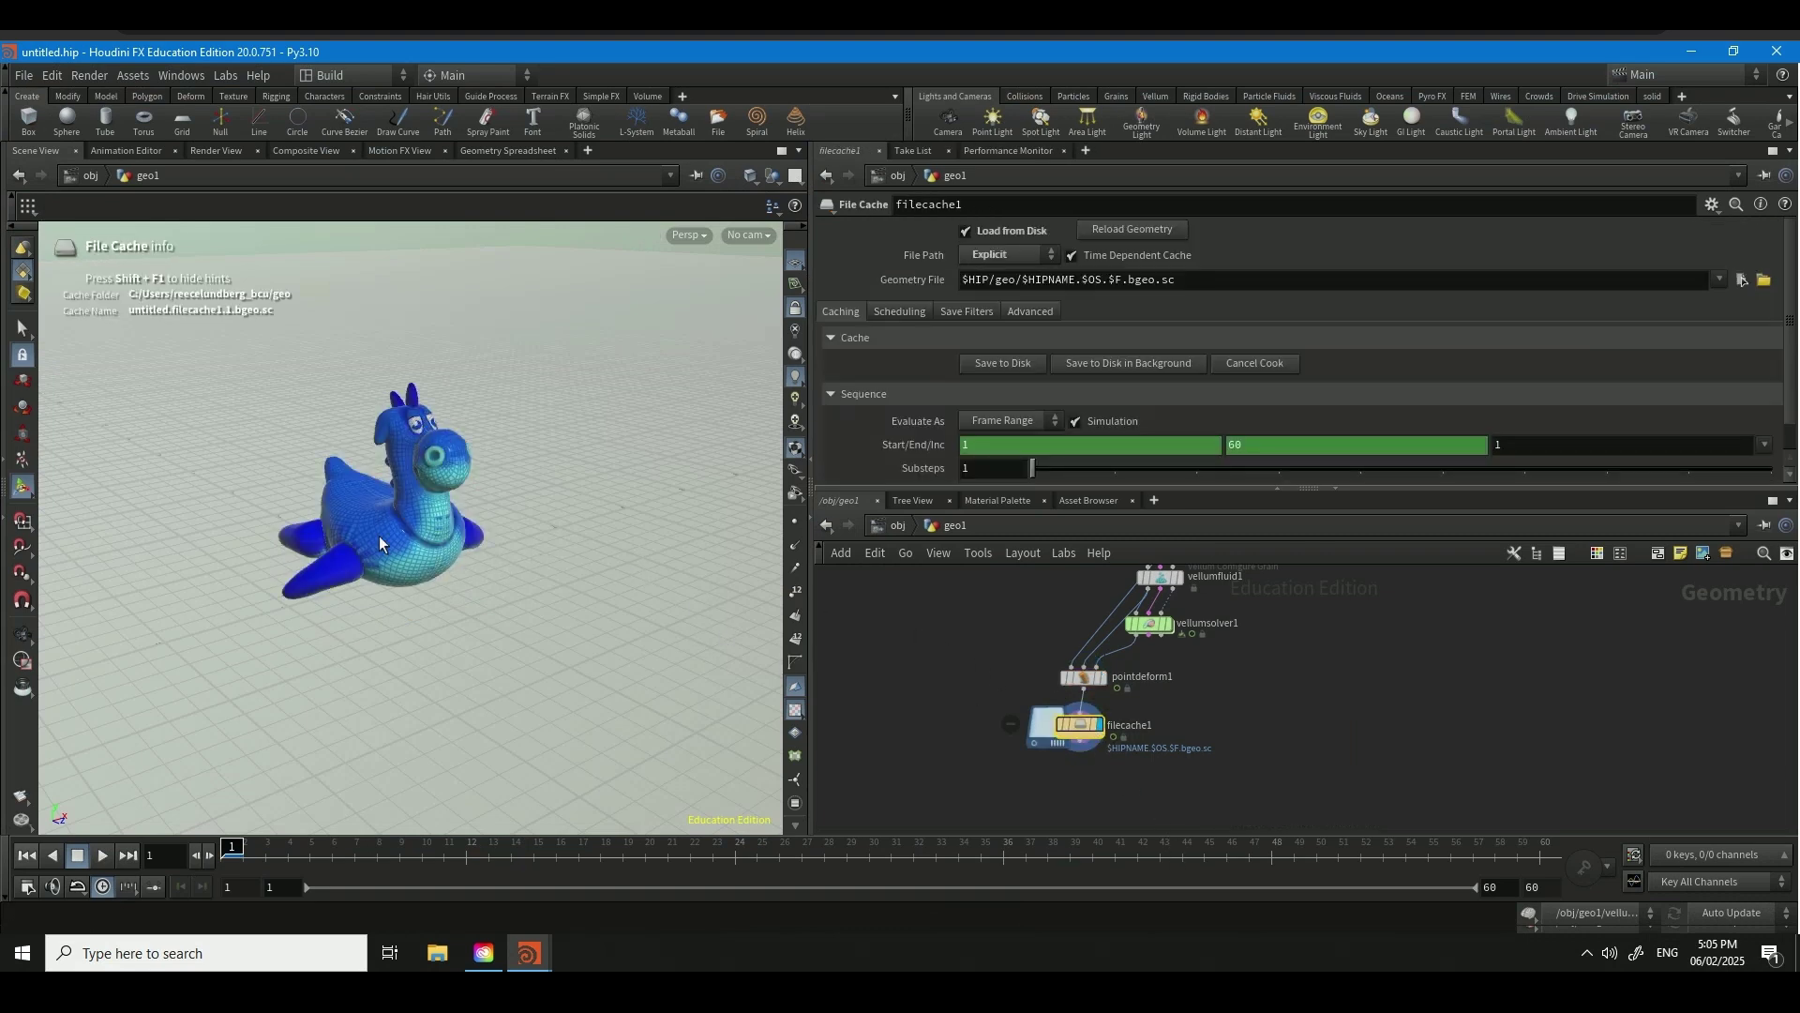
pyautogui.click(1084, 677)
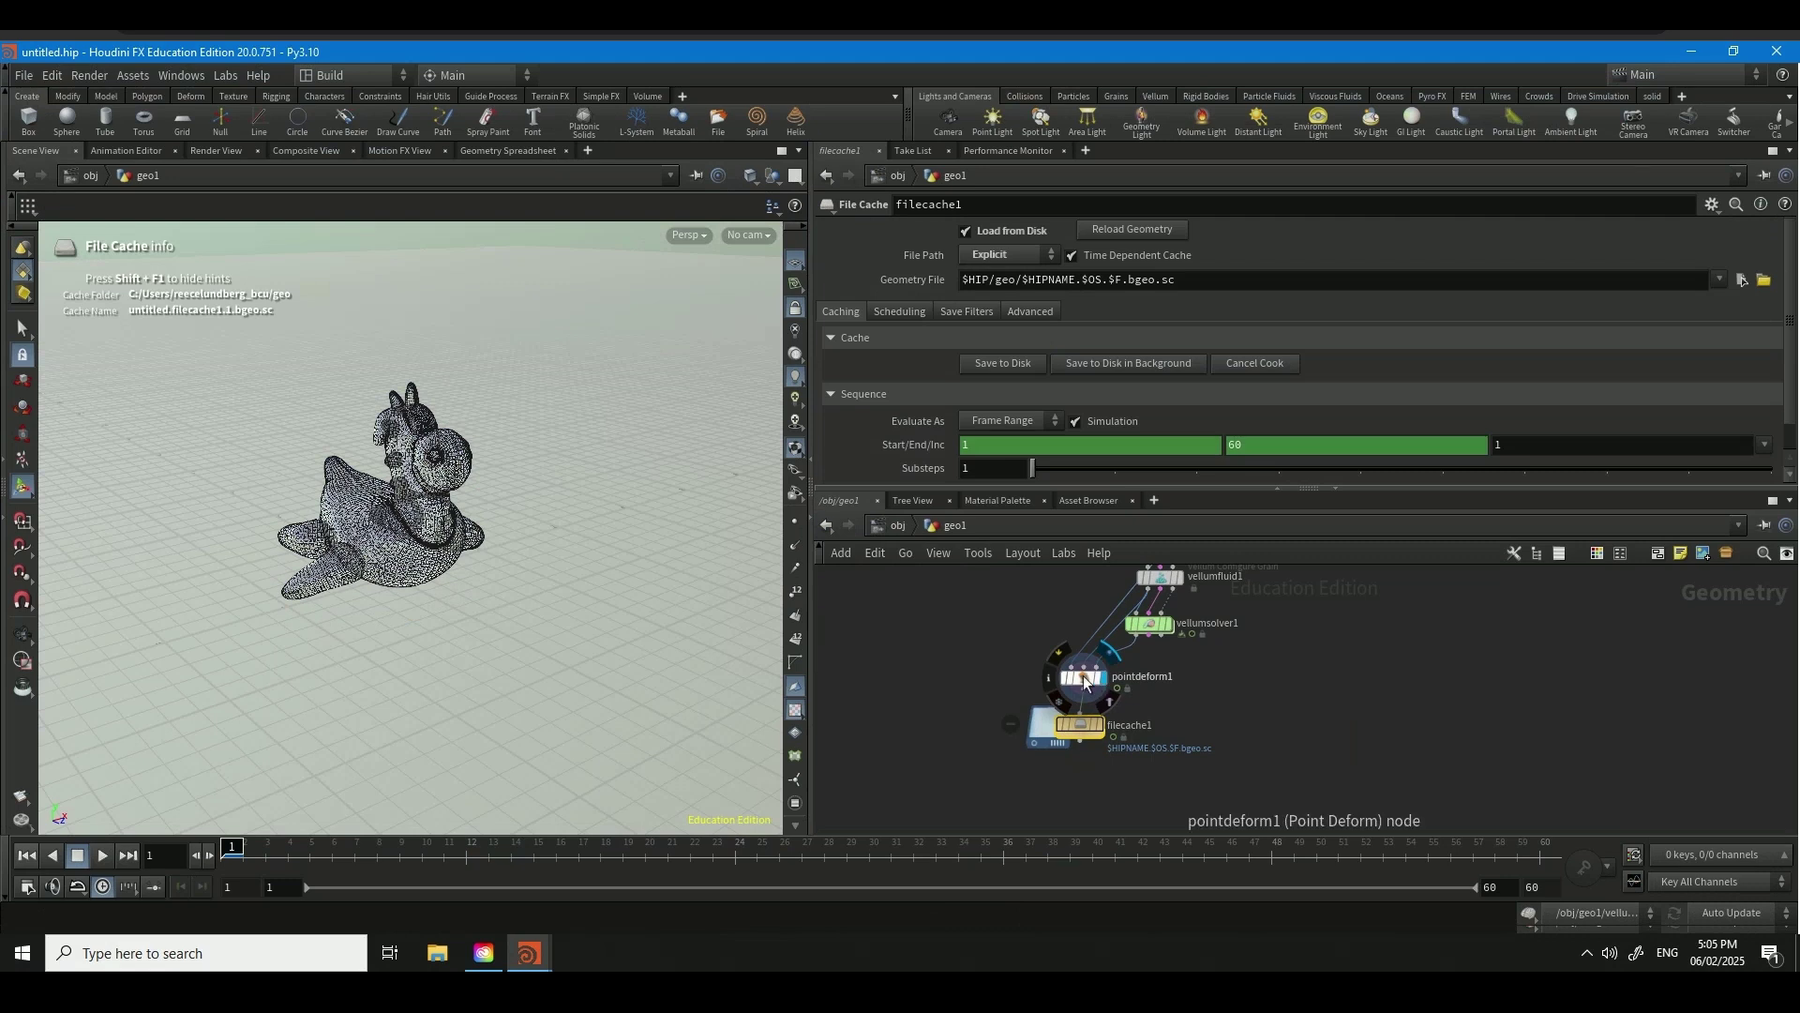
# - Move the existing File Cache node aside and connect a second File Cache node to the Point Deform output
pyautogui.moveTo(1072, 731); pyautogui.dragTo(973, 766)
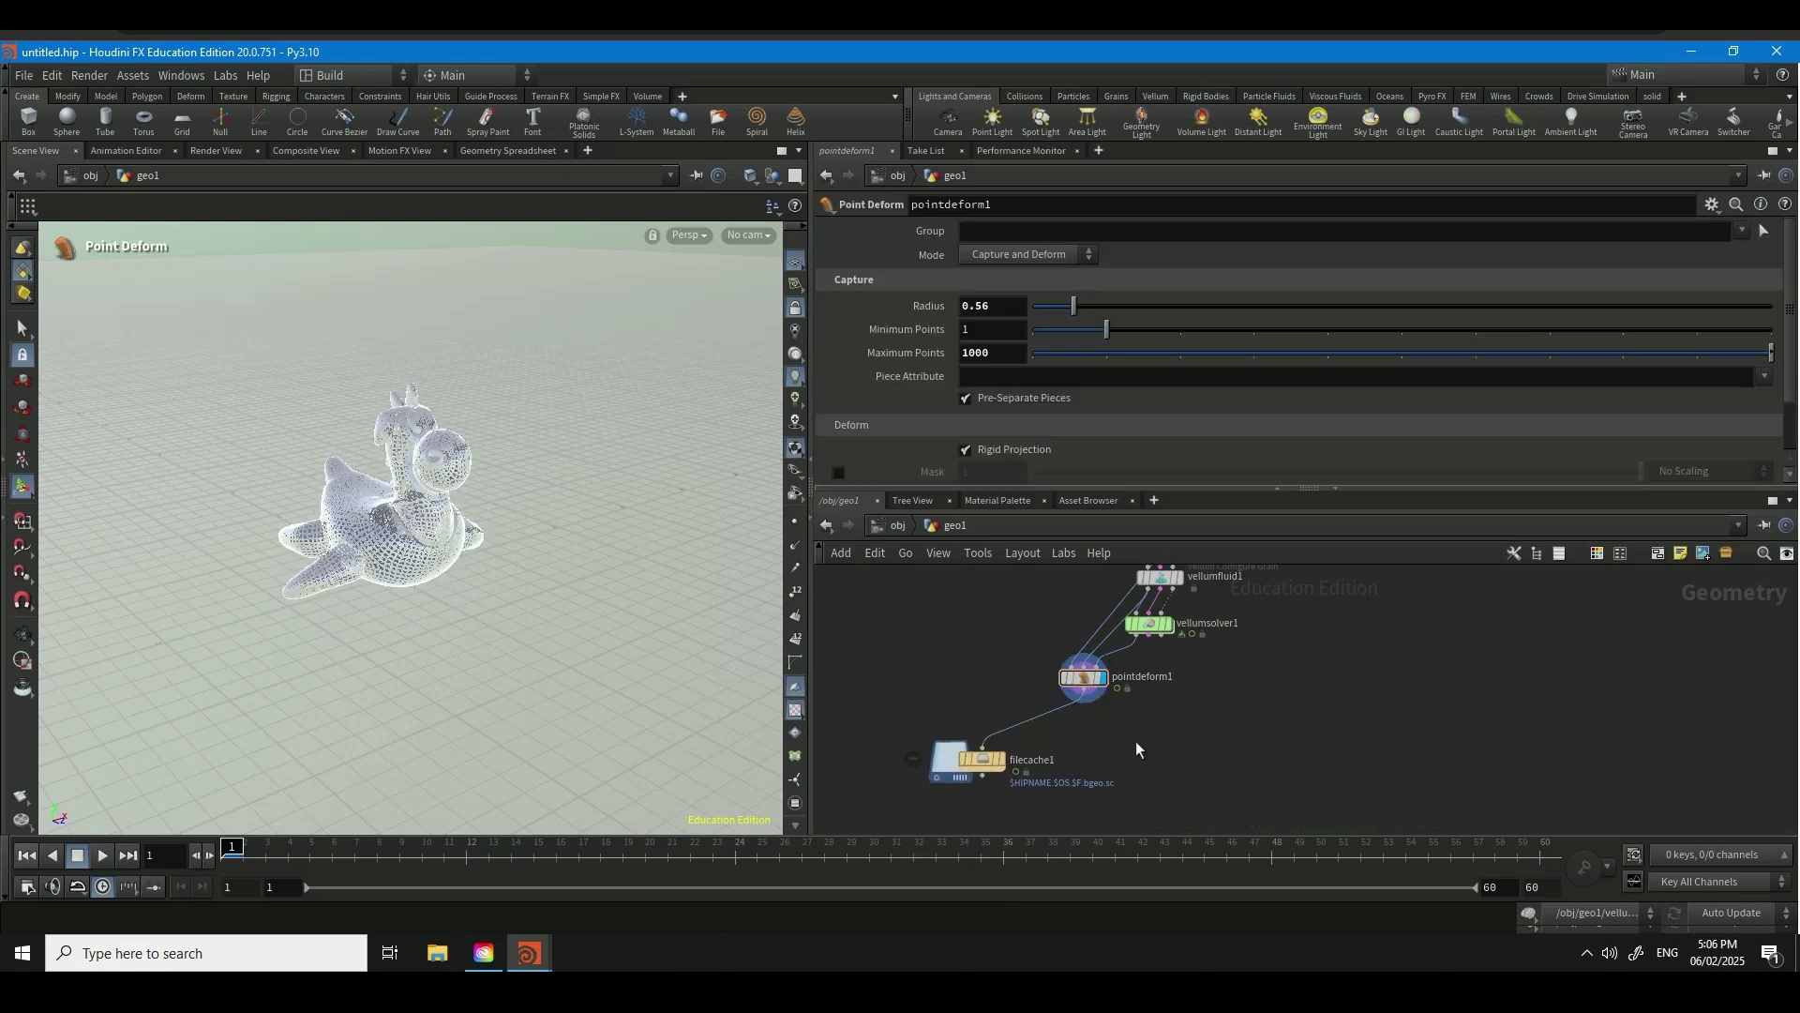
pyautogui.press('Tab')
pyautogui.write('file')
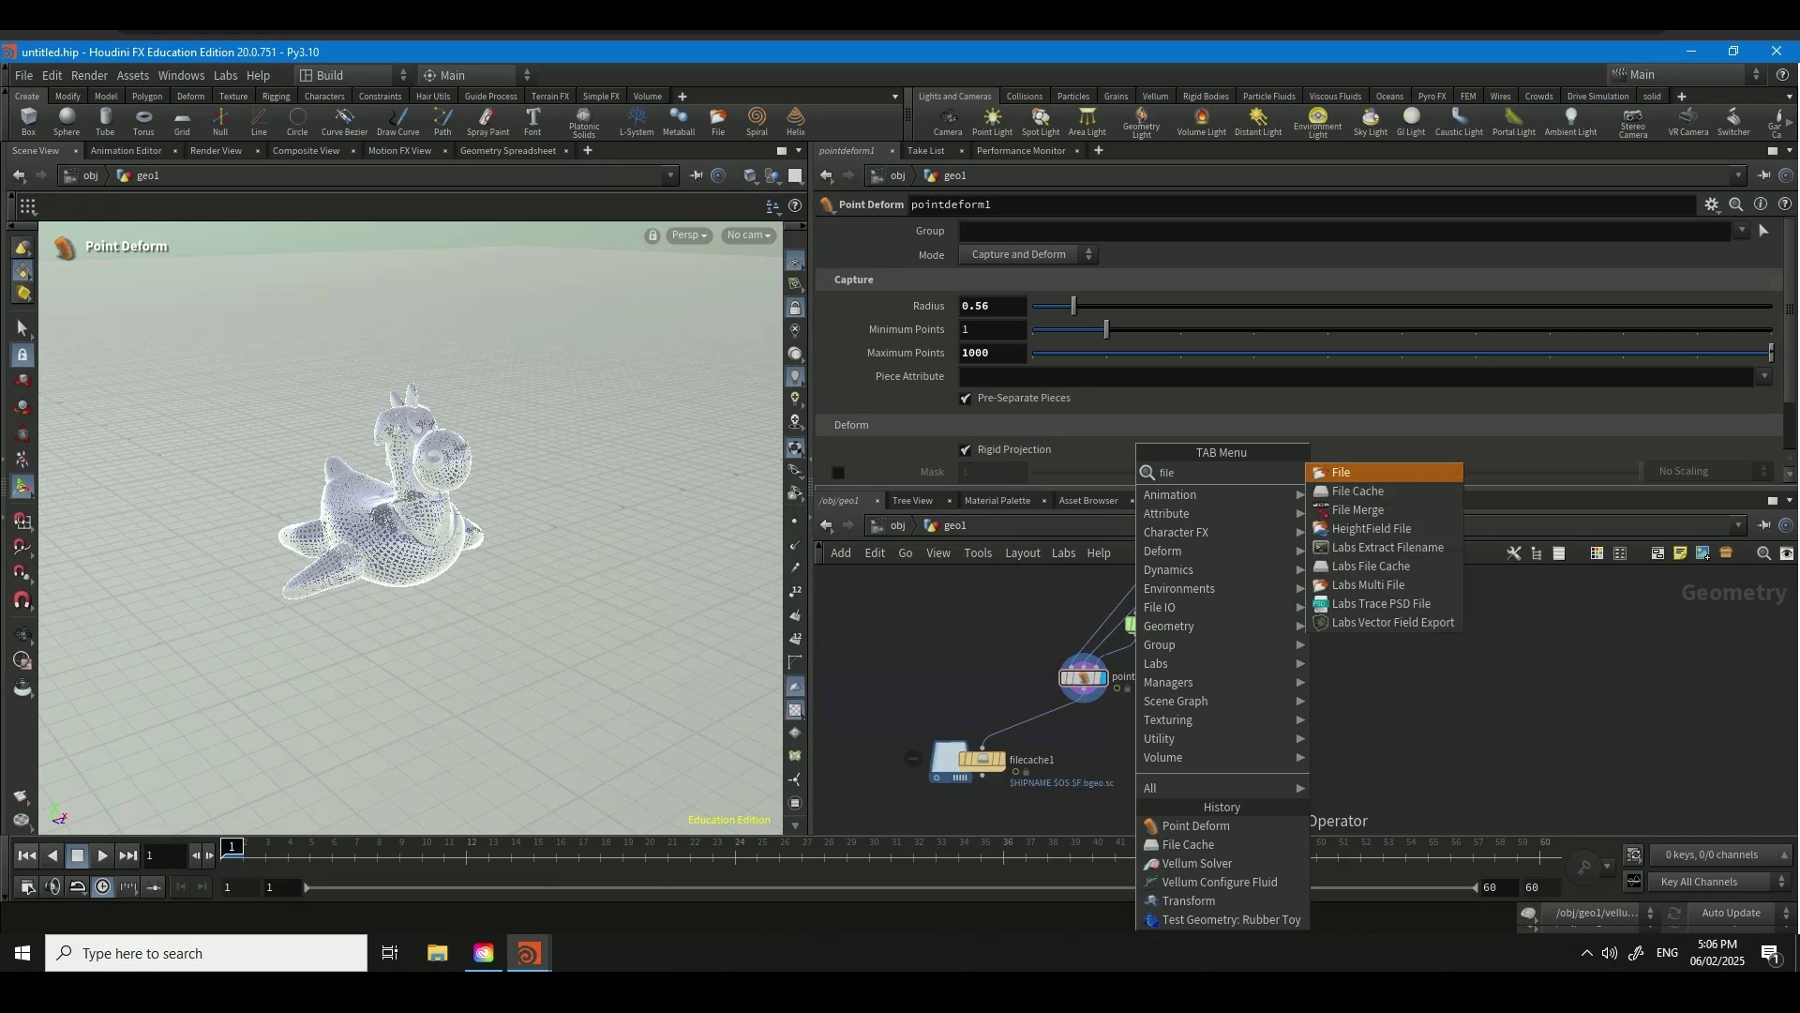
pyautogui.press('Down')
pyautogui.press('Return')
pyautogui.click(1137, 740)
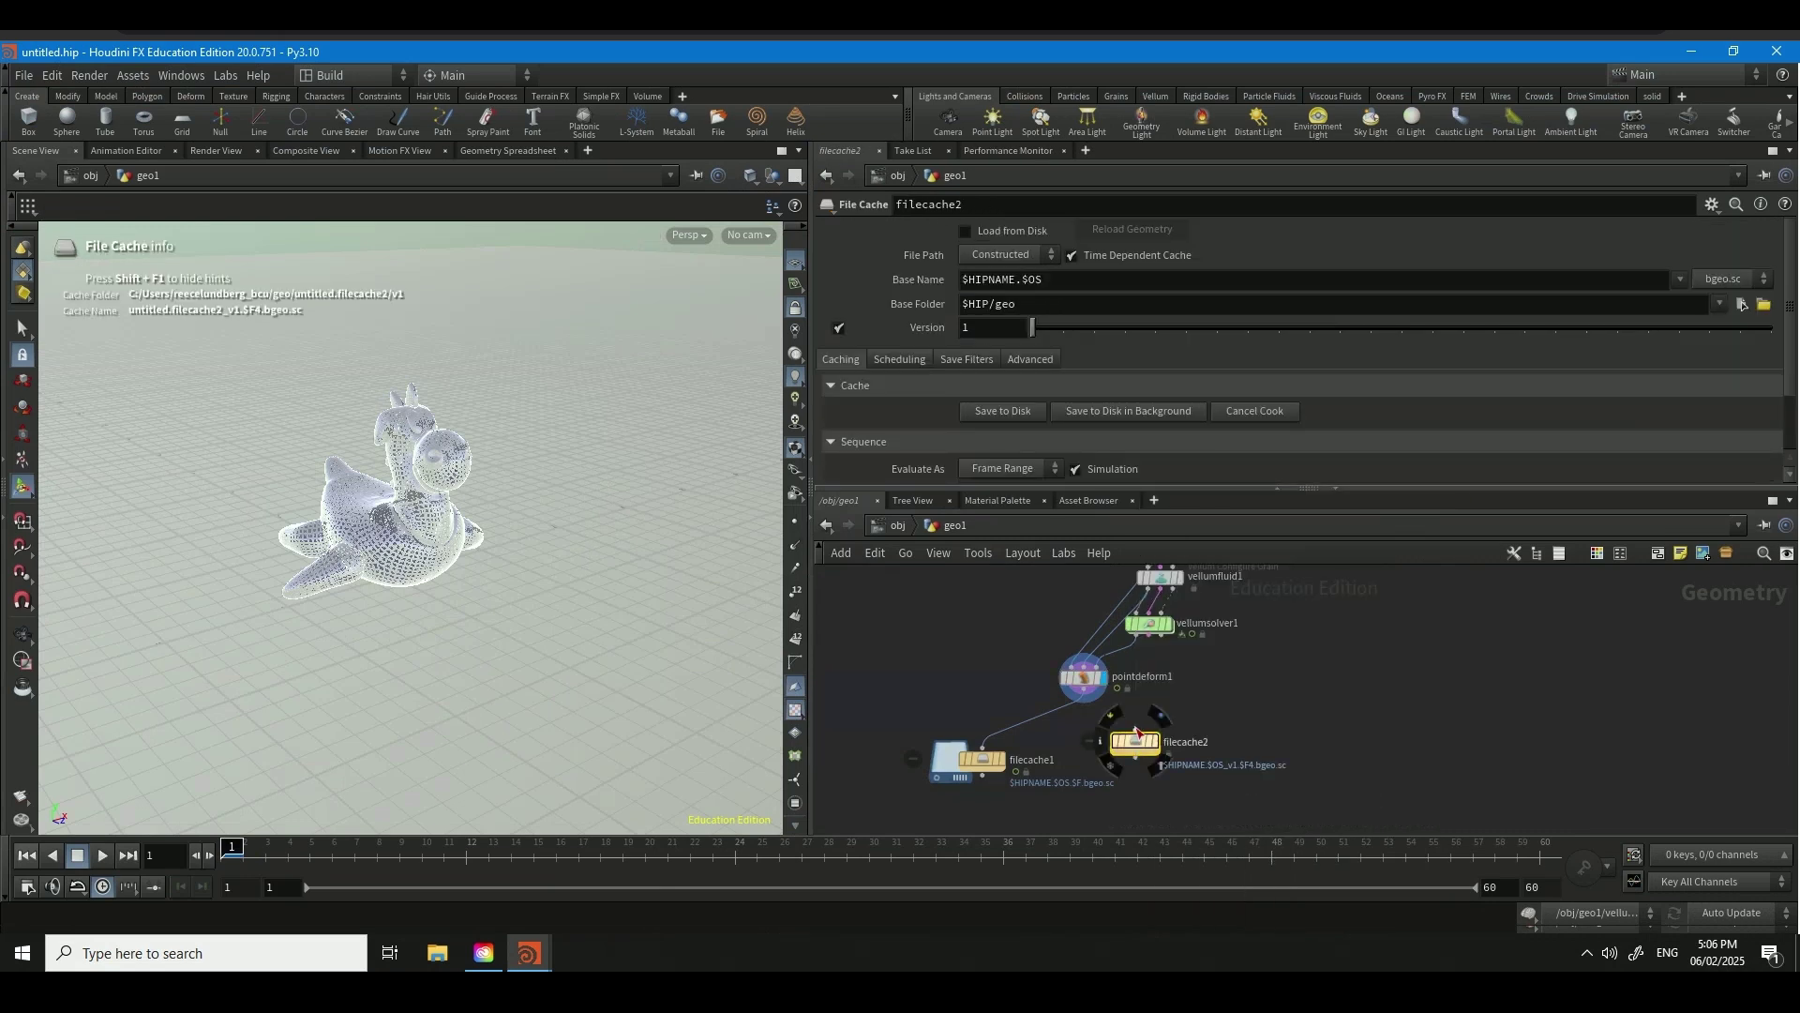
pyautogui.click(1133, 727)
pyautogui.click(1089, 689)
# - Set the Point Deform's Maximum Points to 2500 and advance the simulation to frame 11
pyautogui.click(1083, 677)
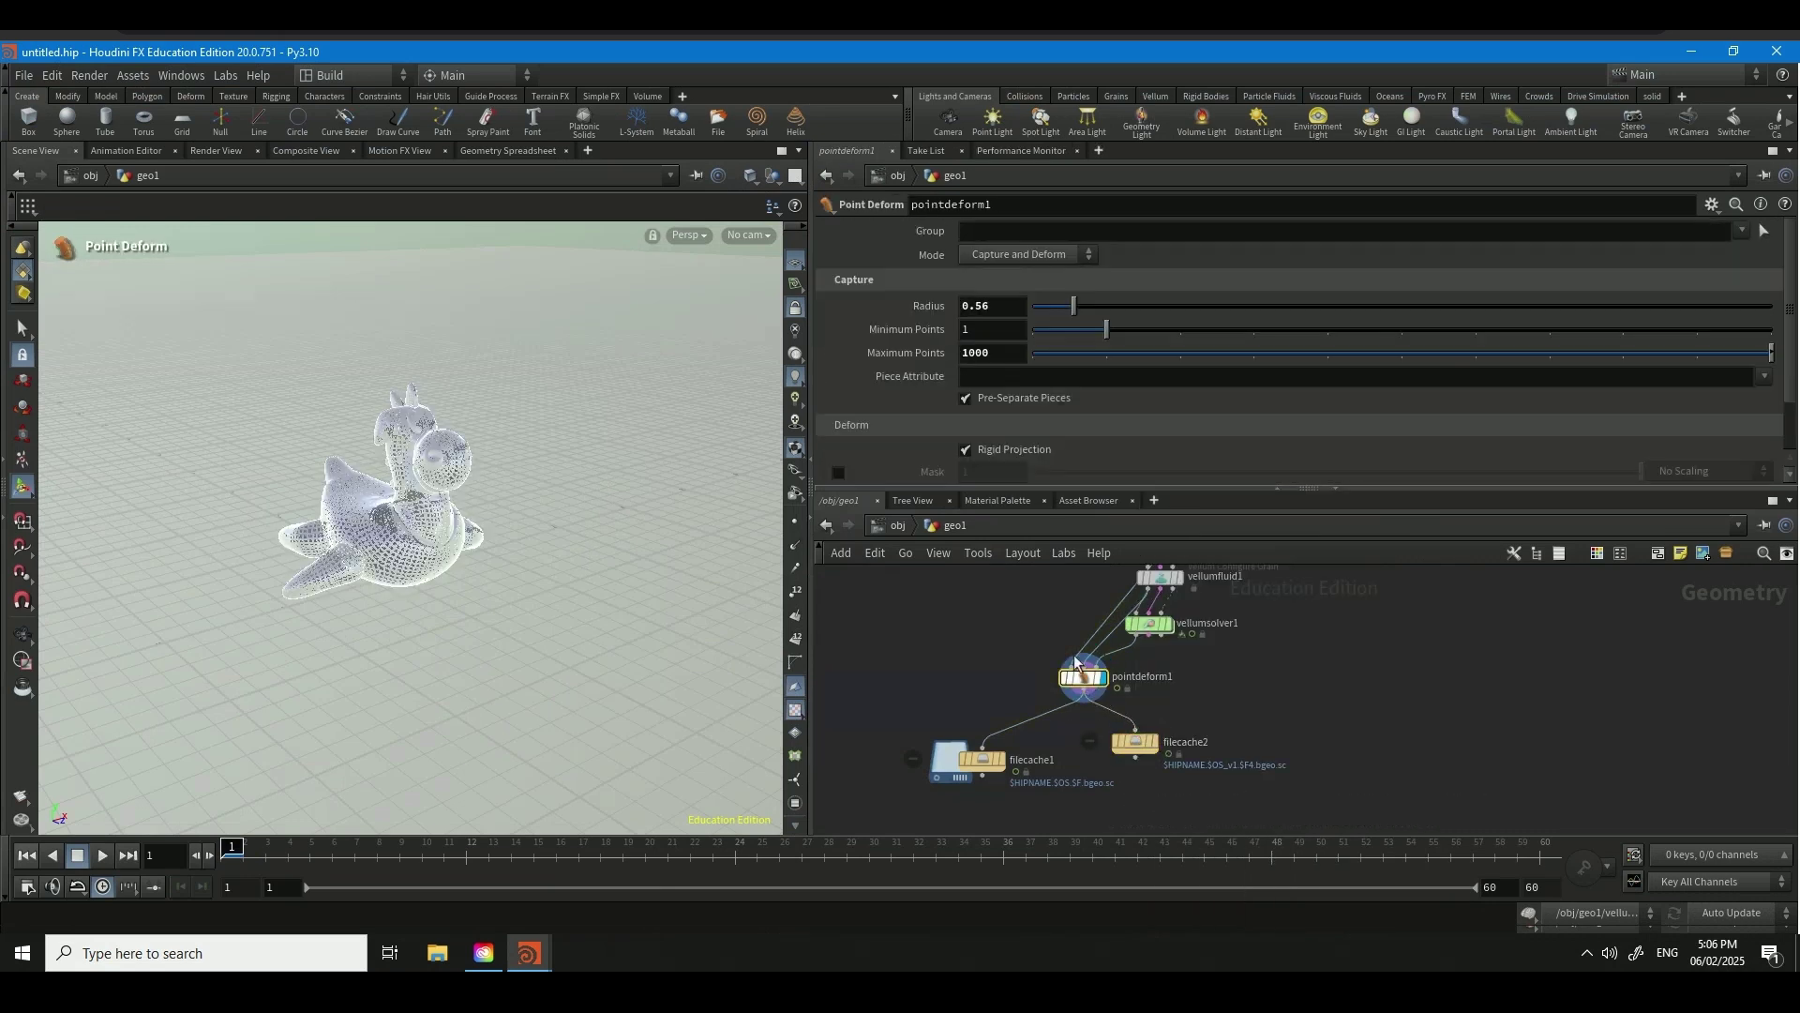
pyautogui.click(1017, 354)
pyautogui.write('500')
pyautogui.press('Return')
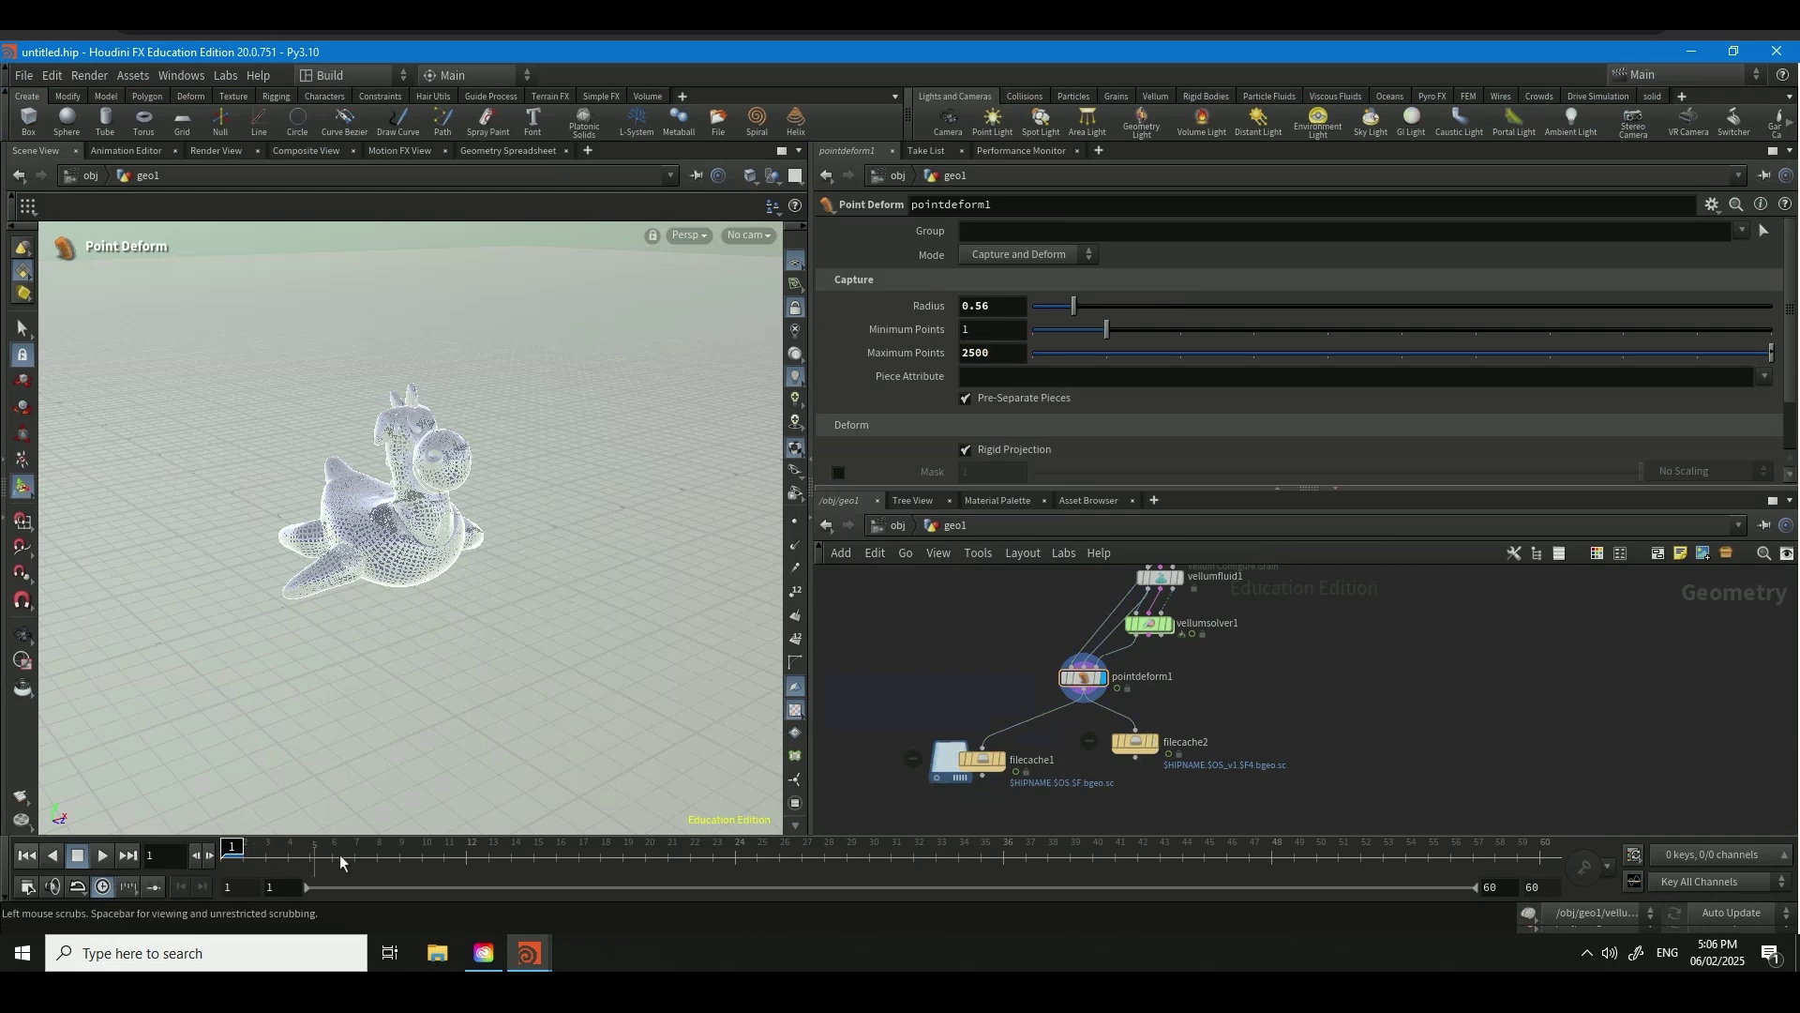
pyautogui.click(444, 855)
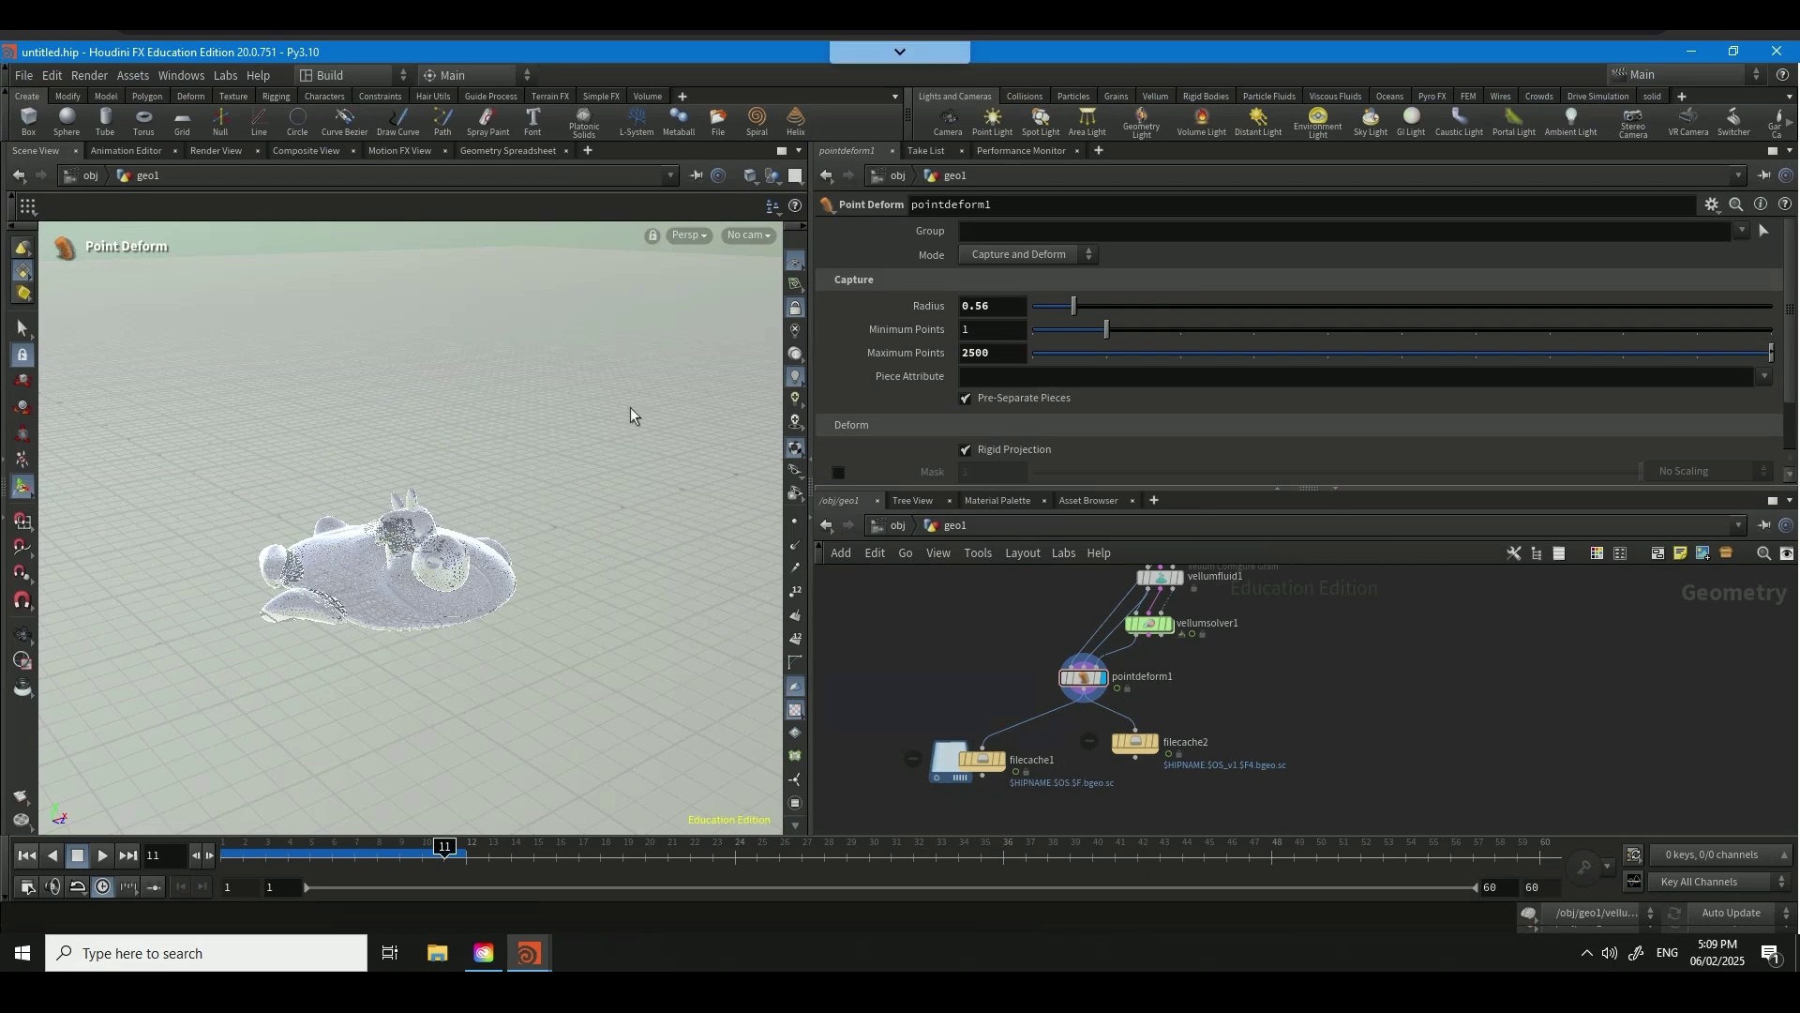
# - Frame the half-melted toy closely from a low angle and render a Mantra preview of it
pyautogui.press('Escape')
pyautogui.scroll(5, 550, 578)
pyautogui.moveTo(364, 578); pyautogui.dragTo(456, 609)
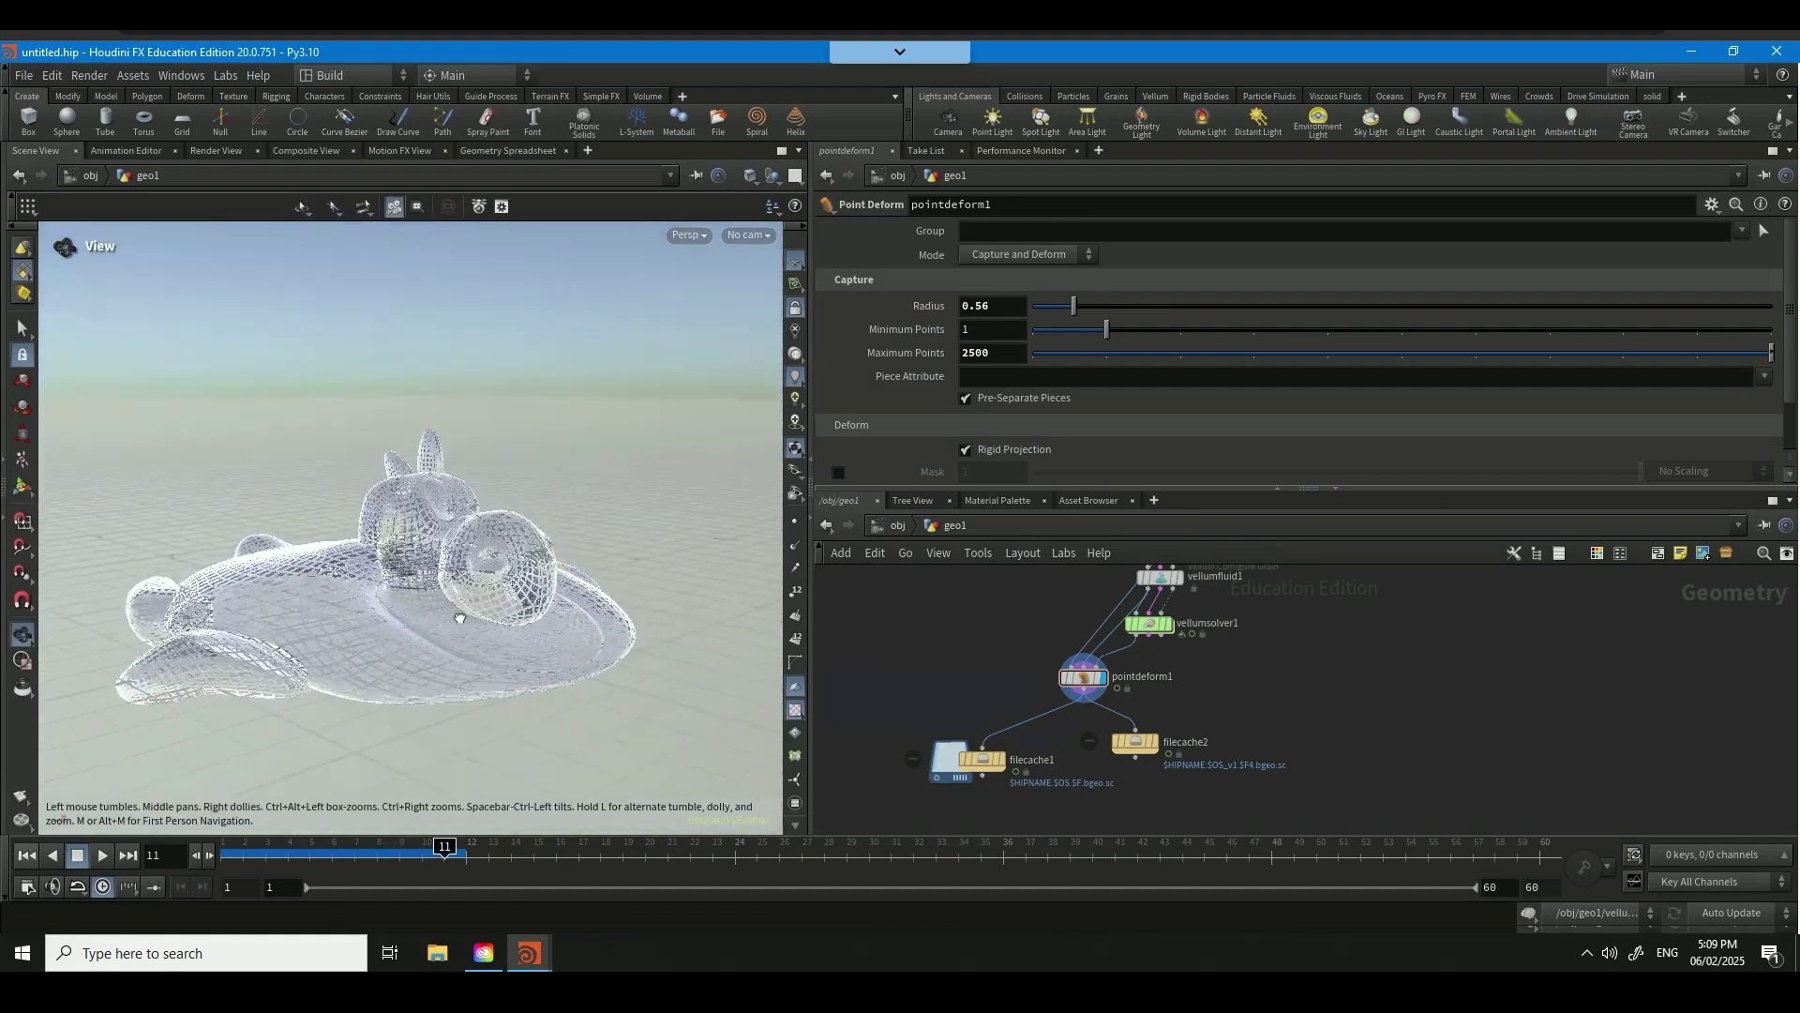
pyautogui.click(202, 151)
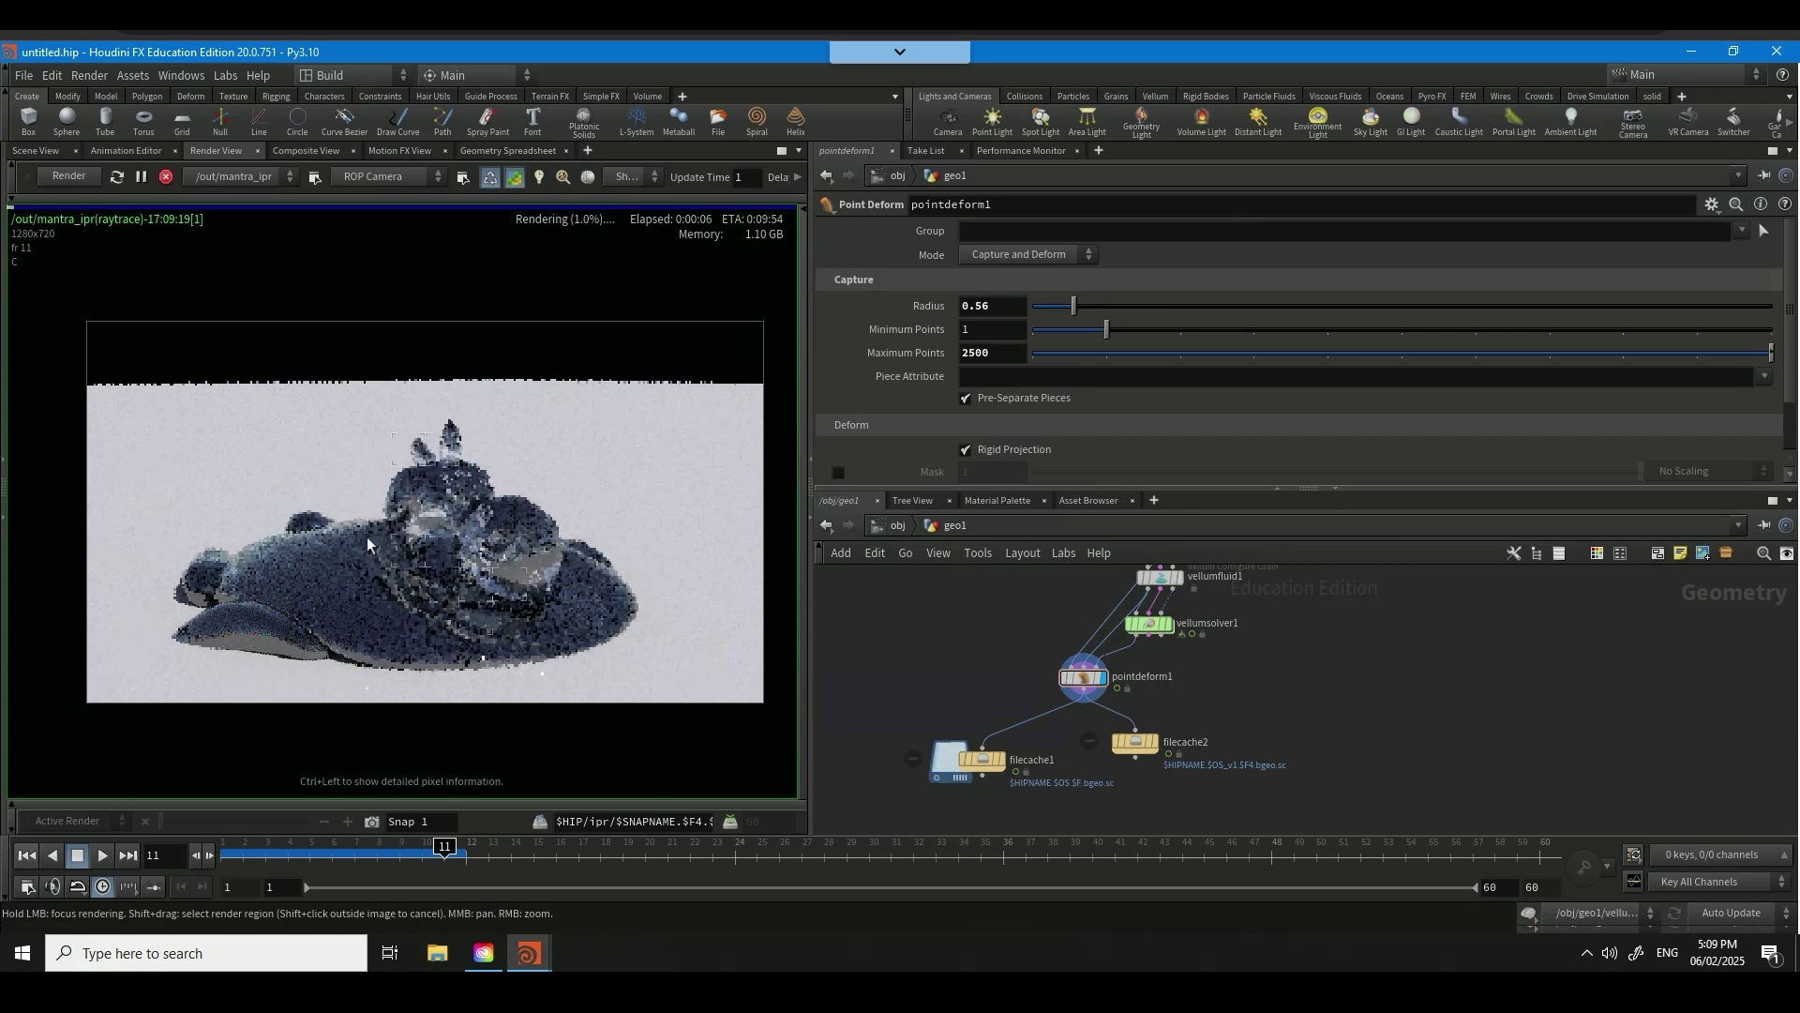
# - Set the principled shader's Transmission Color to orange (1, 0.5, 0)
pyautogui.click(977, 499)
pyautogui.click(1136, 591)
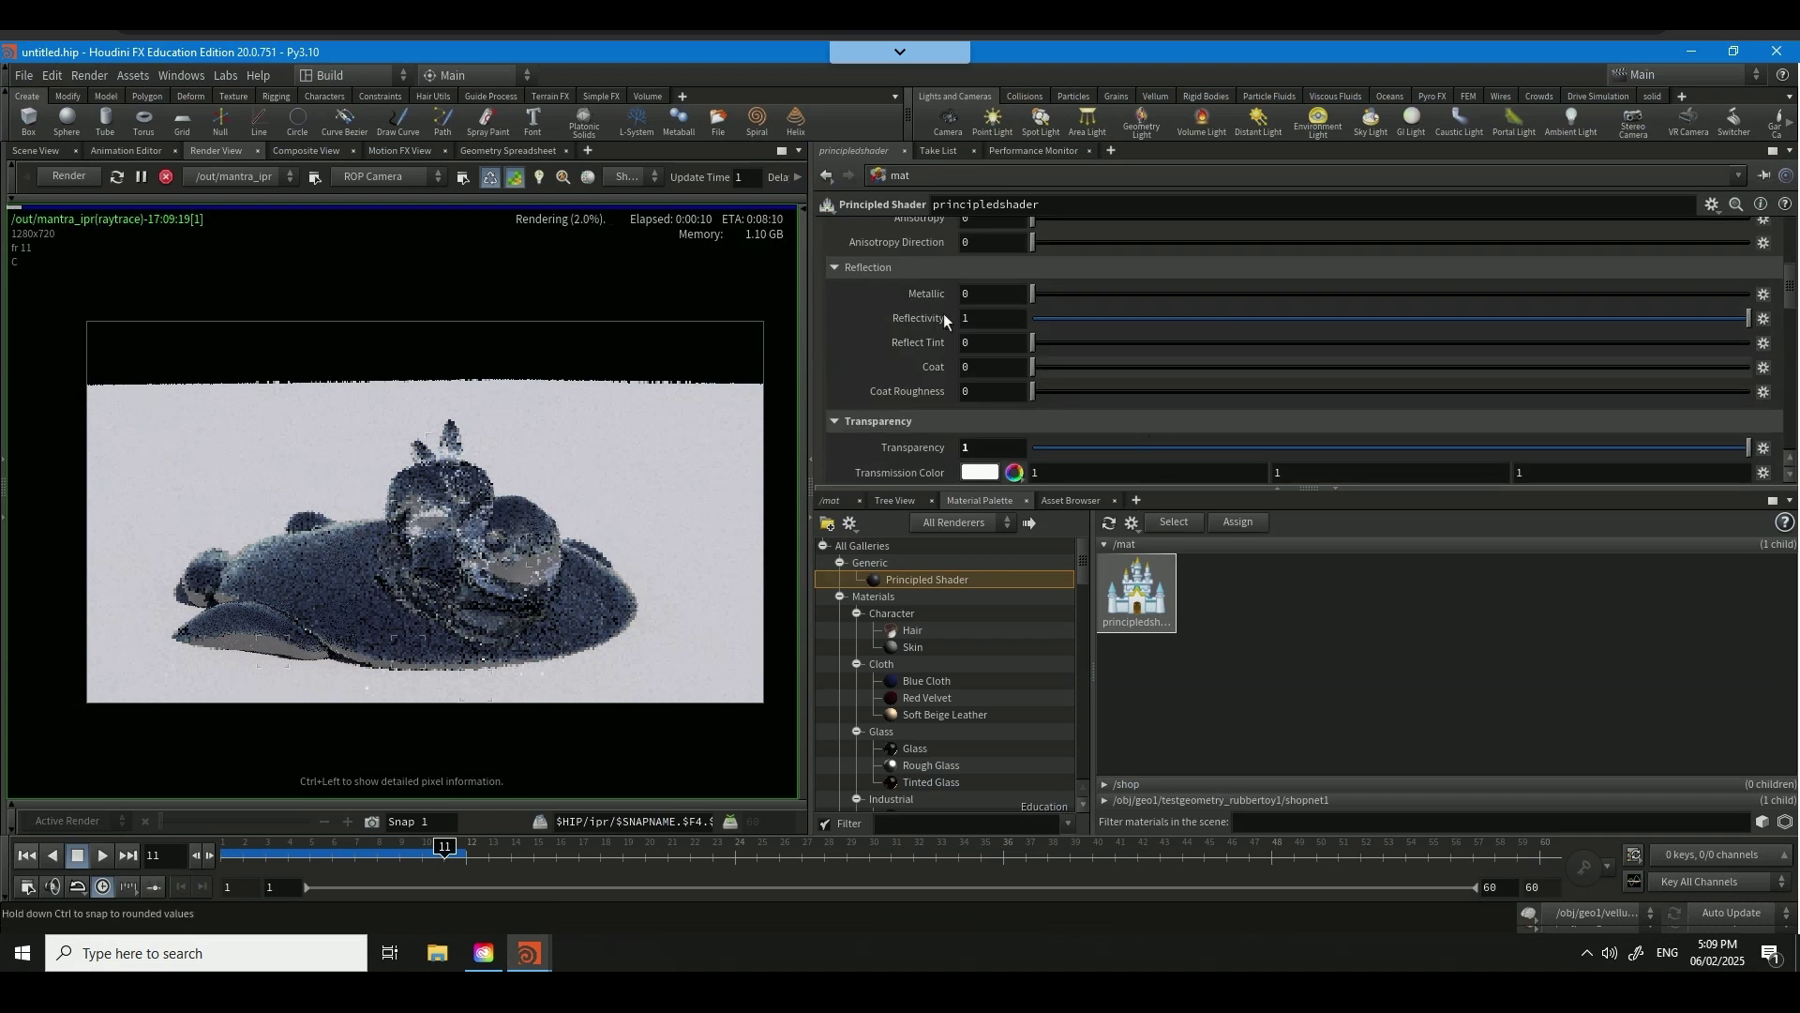
pyautogui.scroll(-6, 905, 393)
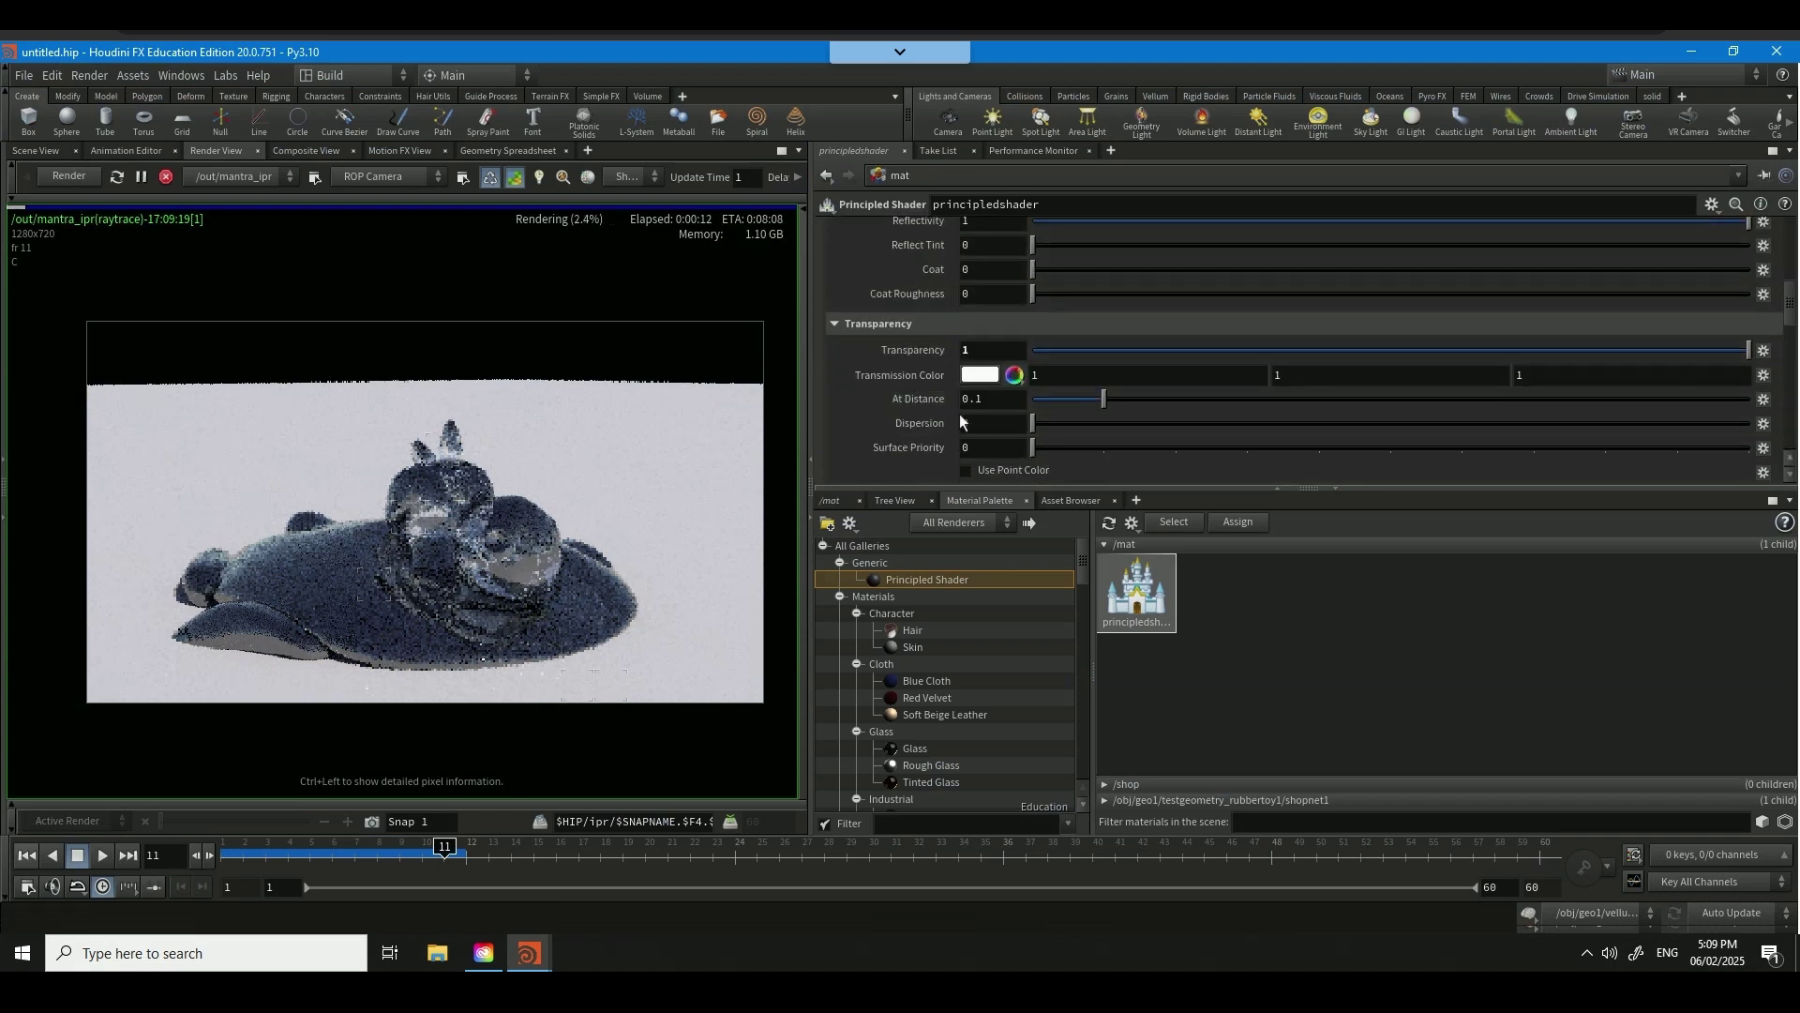
pyautogui.click(979, 375)
pyautogui.click(1336, 154)
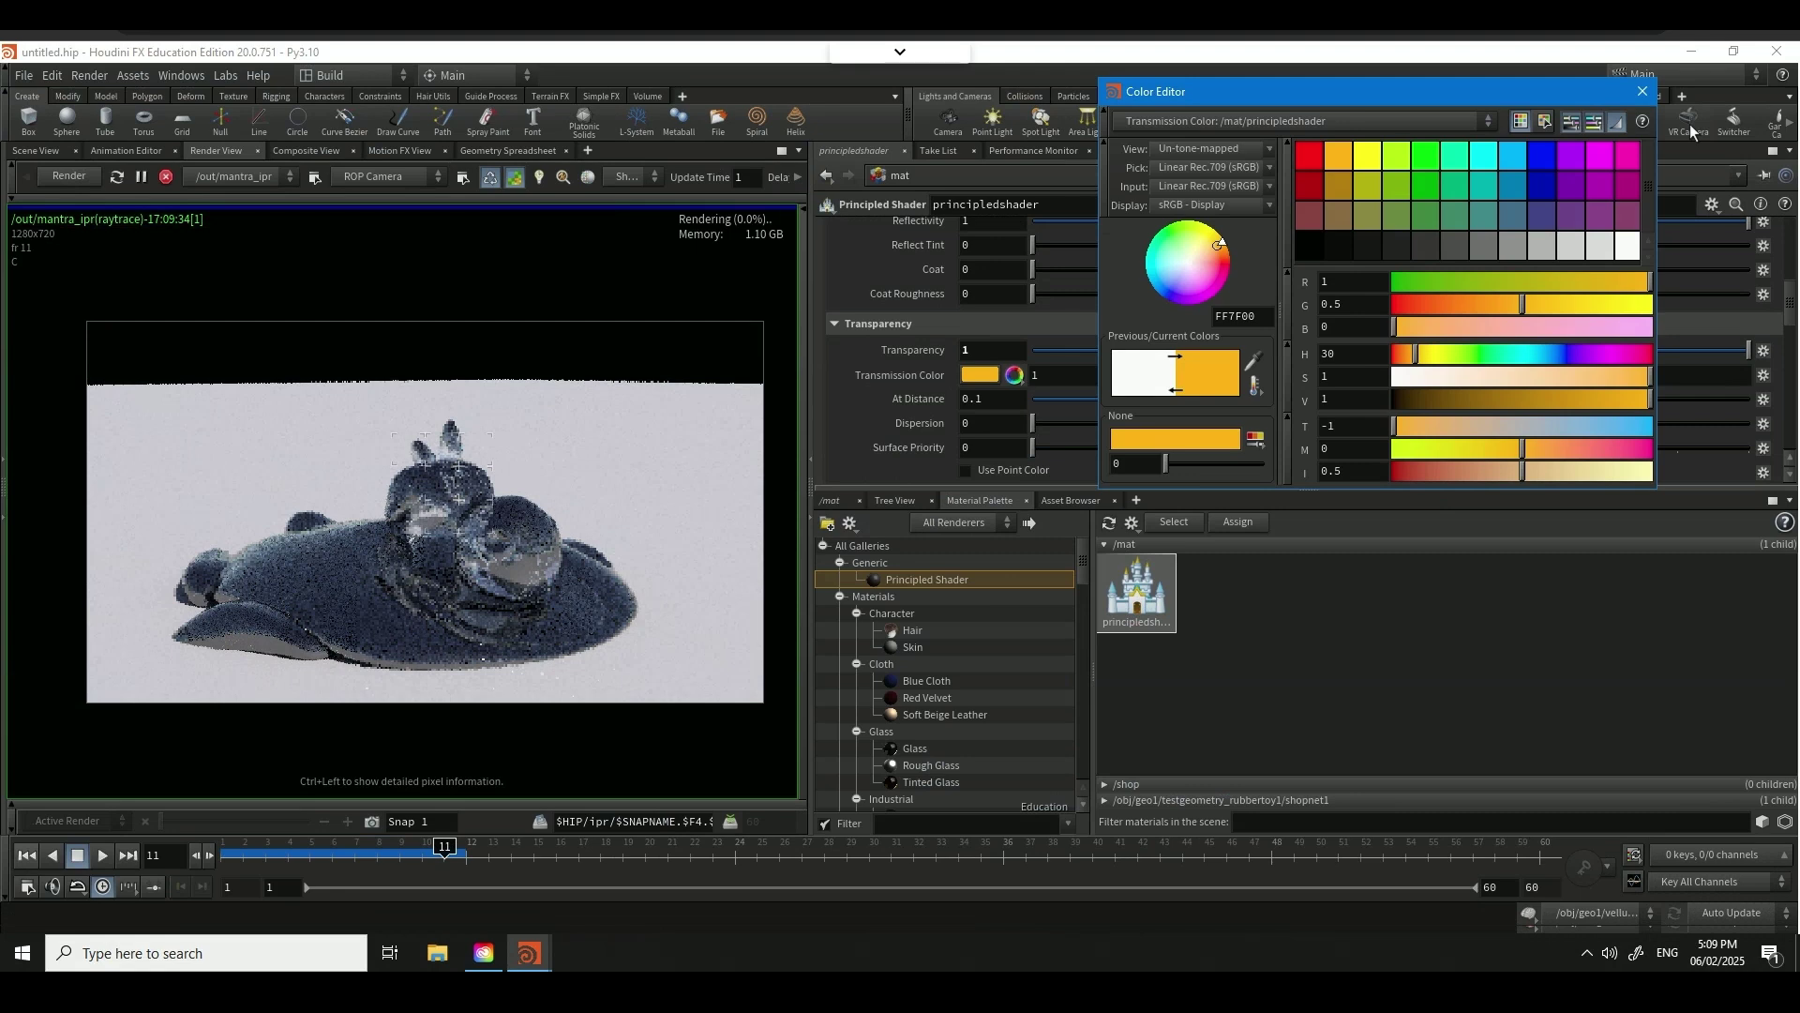
pyautogui.click(1644, 92)
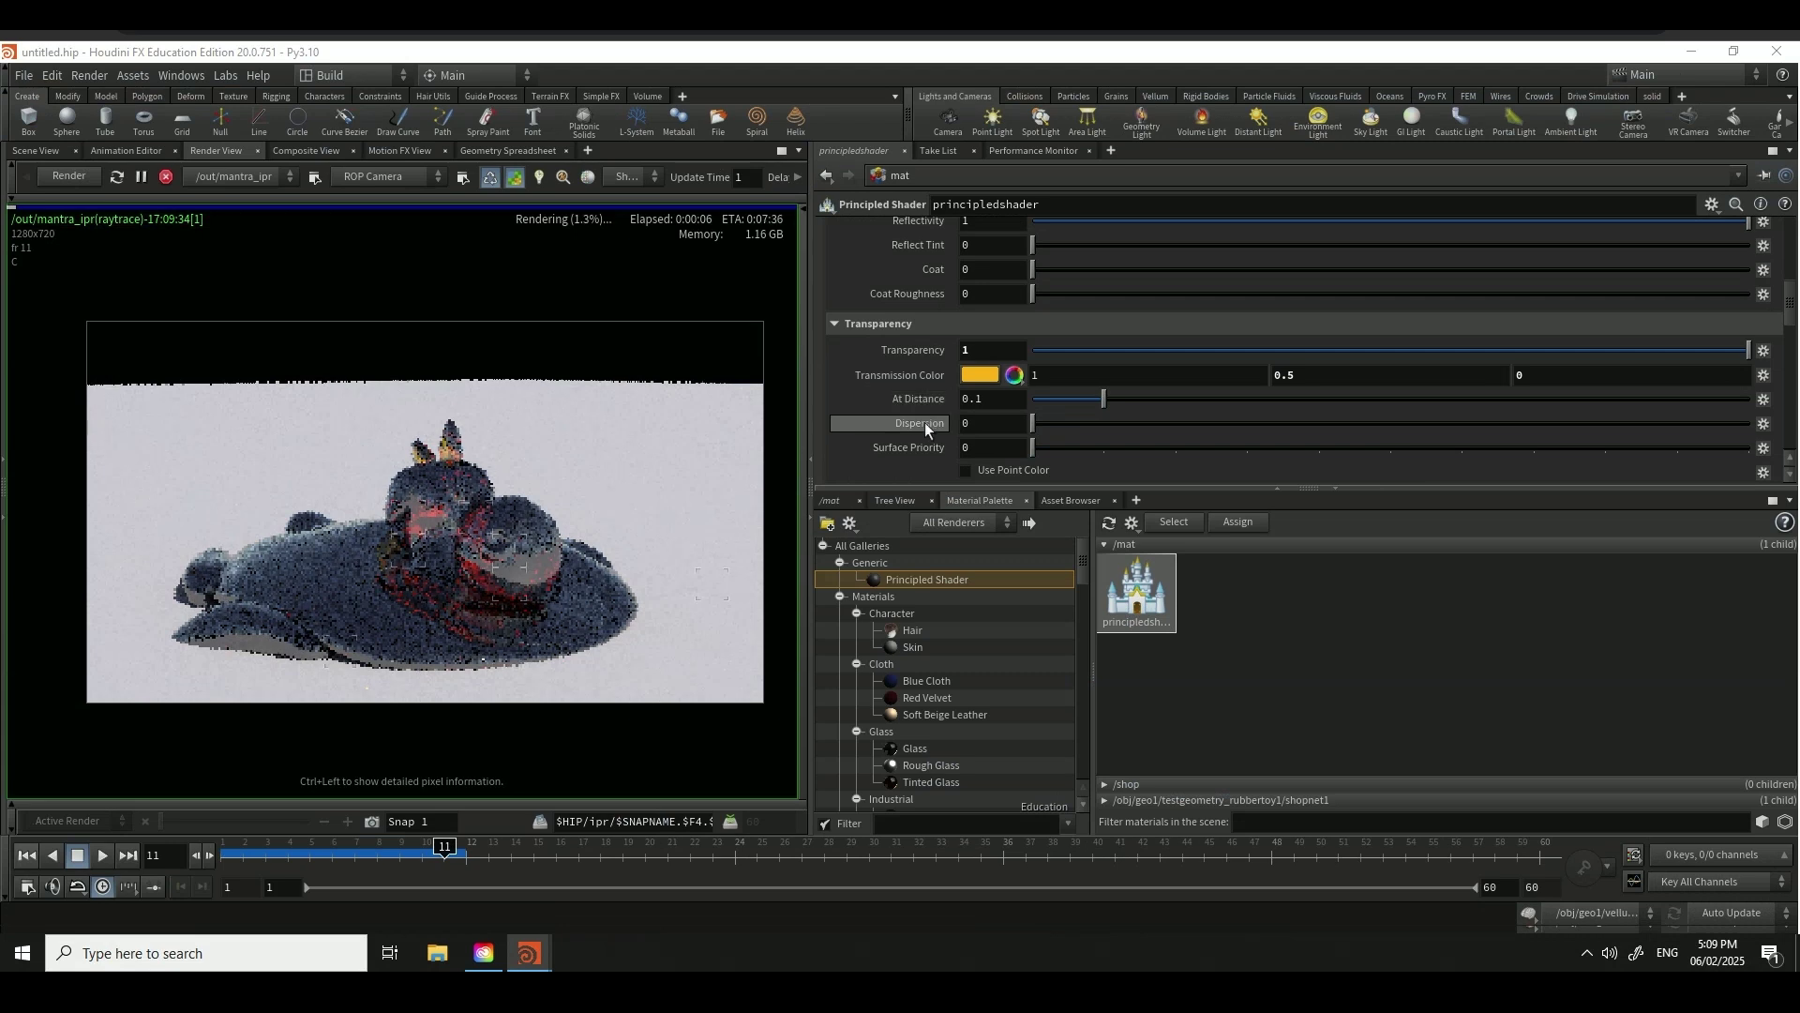
# - Raise the principled shader's Reflect Tint to 1
pyautogui.scroll(2, 925, 422)
pyautogui.moveTo(1033, 336); pyautogui.dragTo(1066, 345)
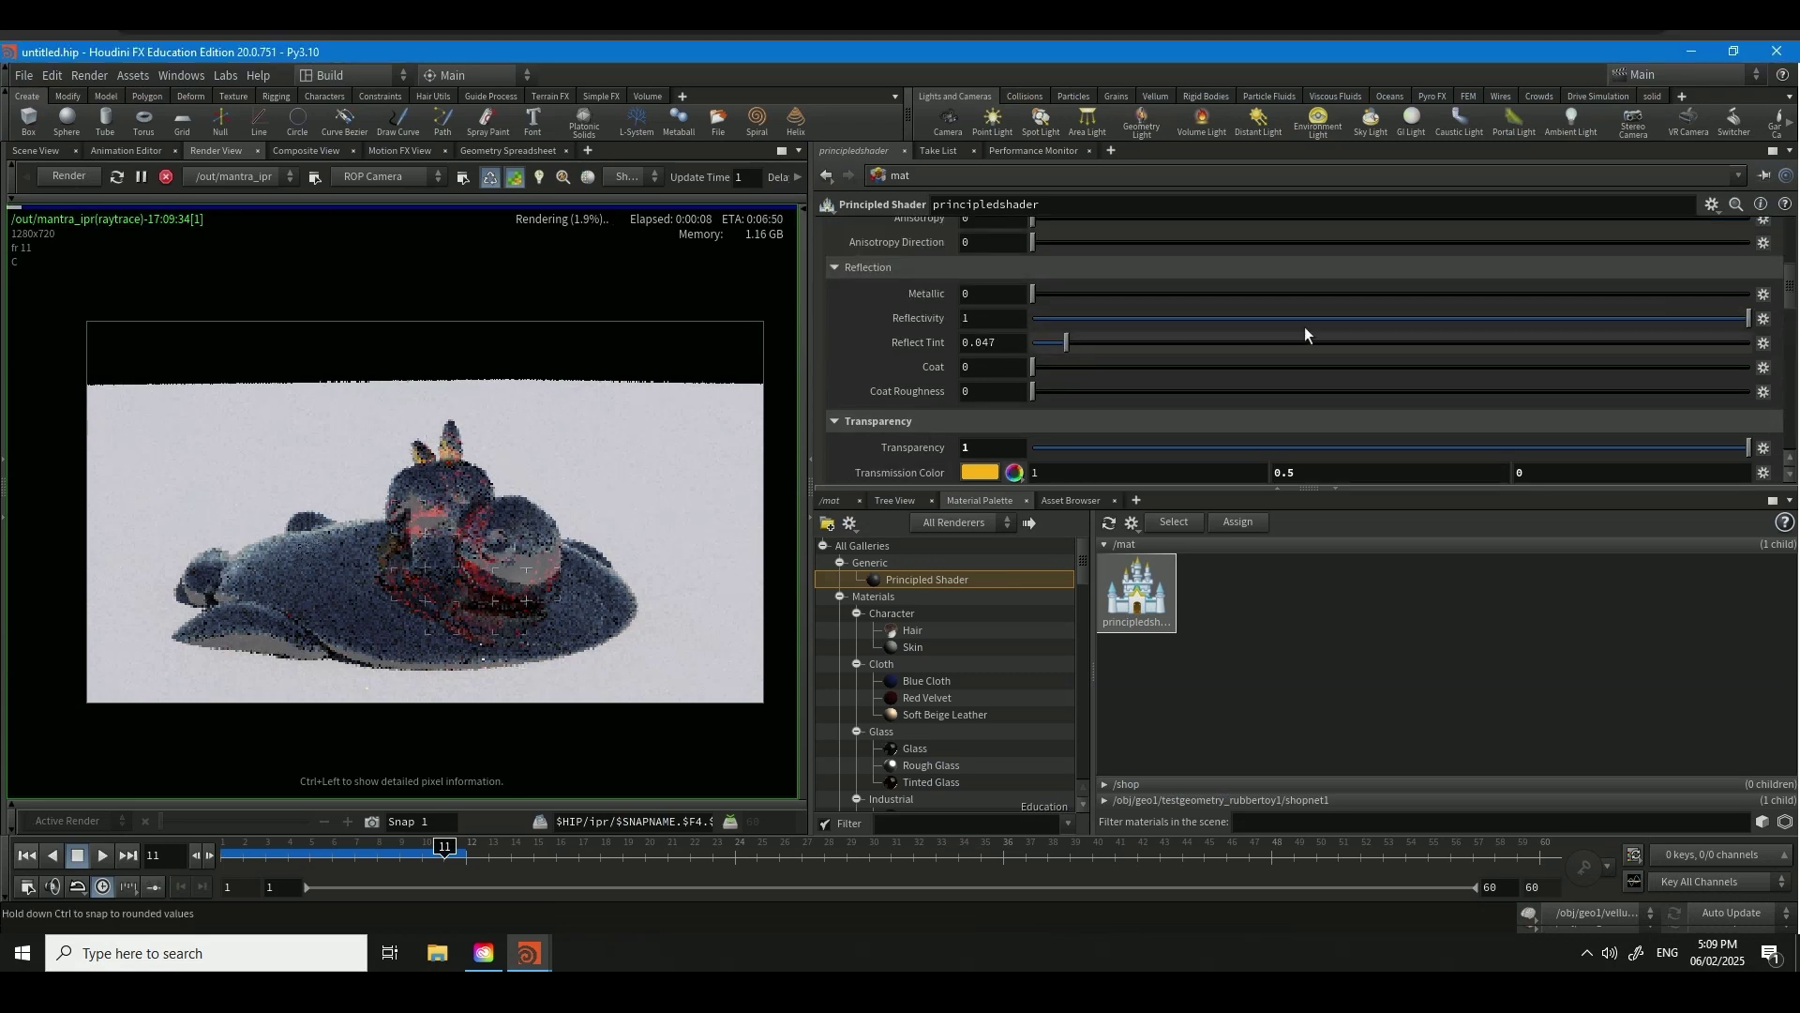
pyautogui.moveTo(1306, 334); pyautogui.dragTo(1754, 339)
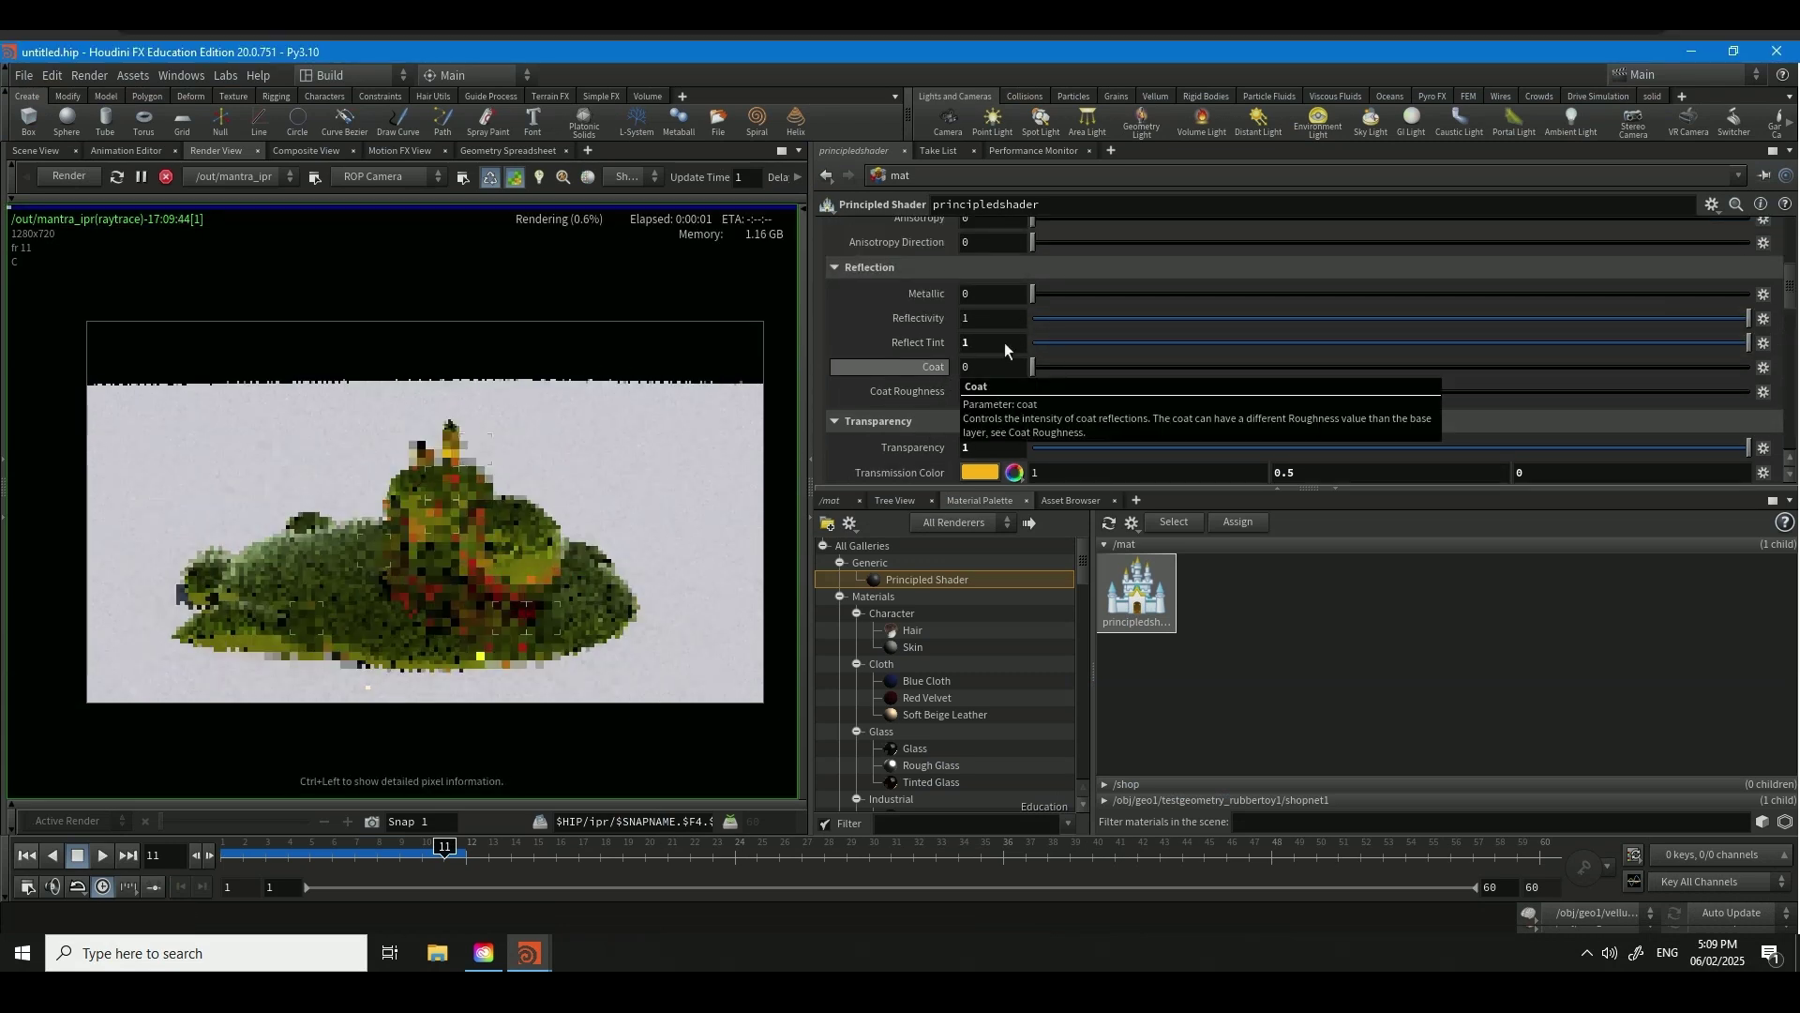
# - Set the principled shader's Base Color to orange (1, 0.5, 0)
pyautogui.scroll(5, 910, 375)
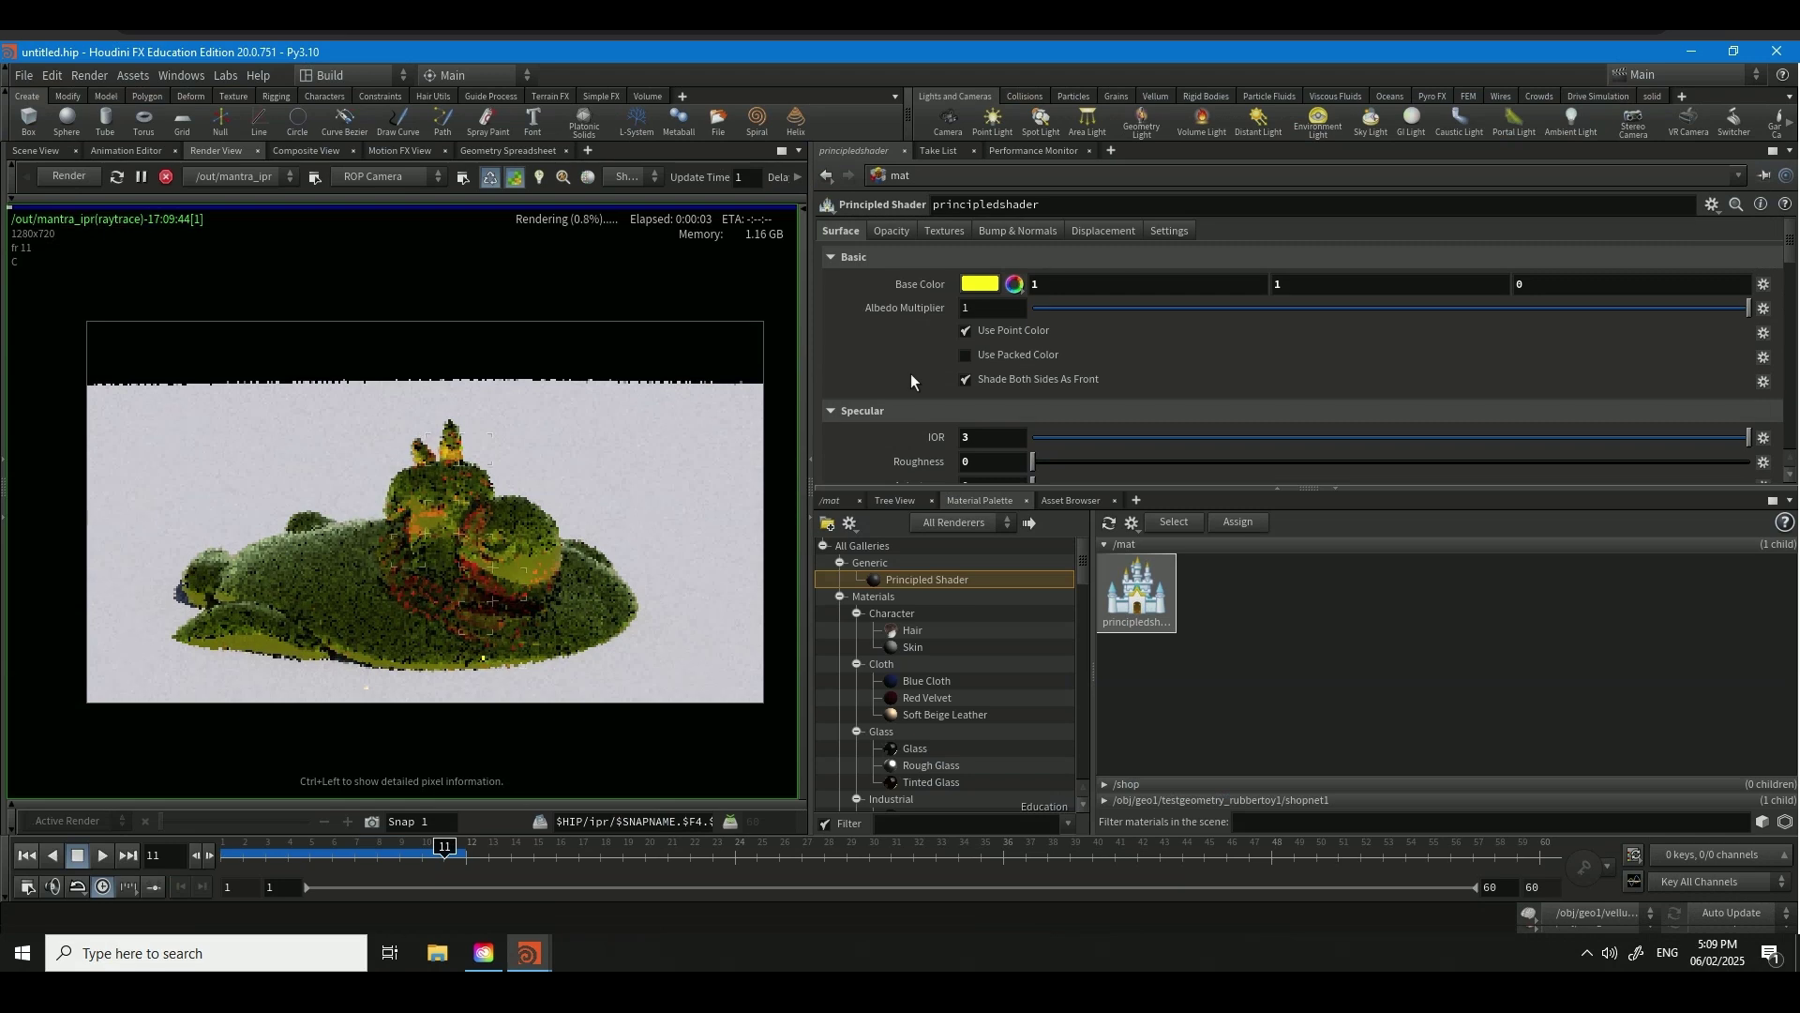
pyautogui.click(986, 284)
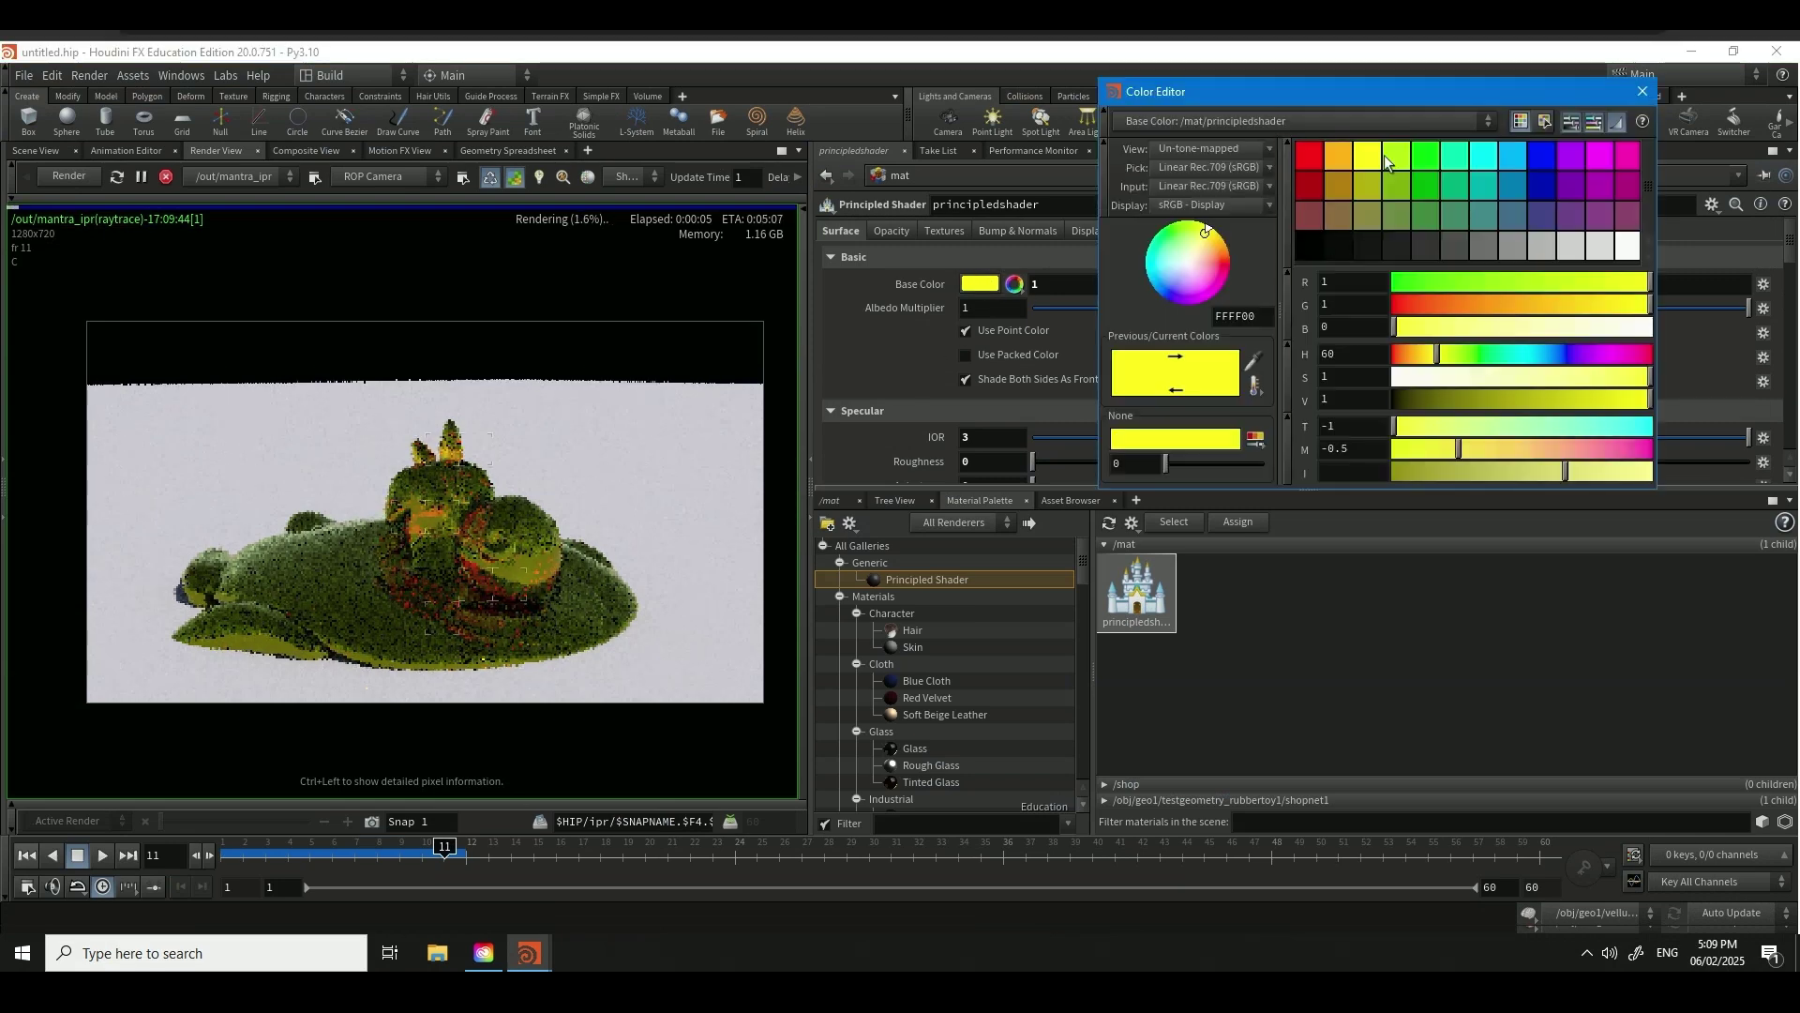
pyautogui.click(1339, 156)
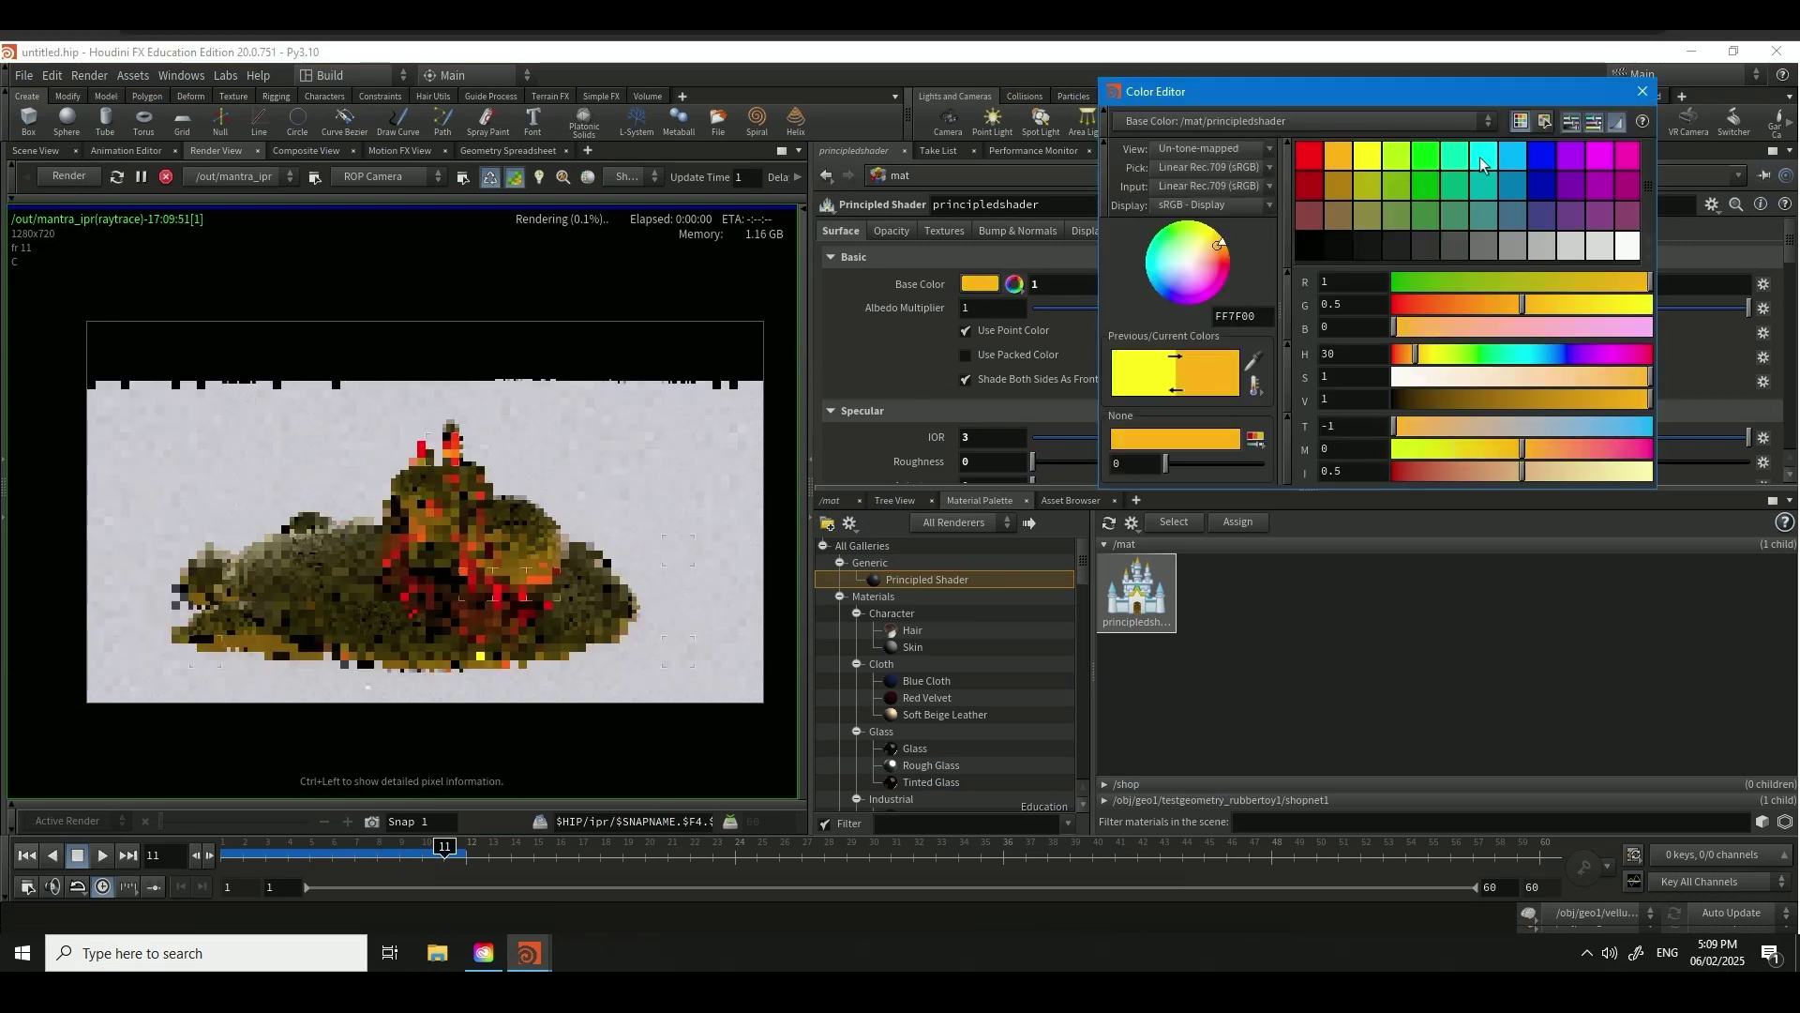
pyautogui.click(1643, 91)
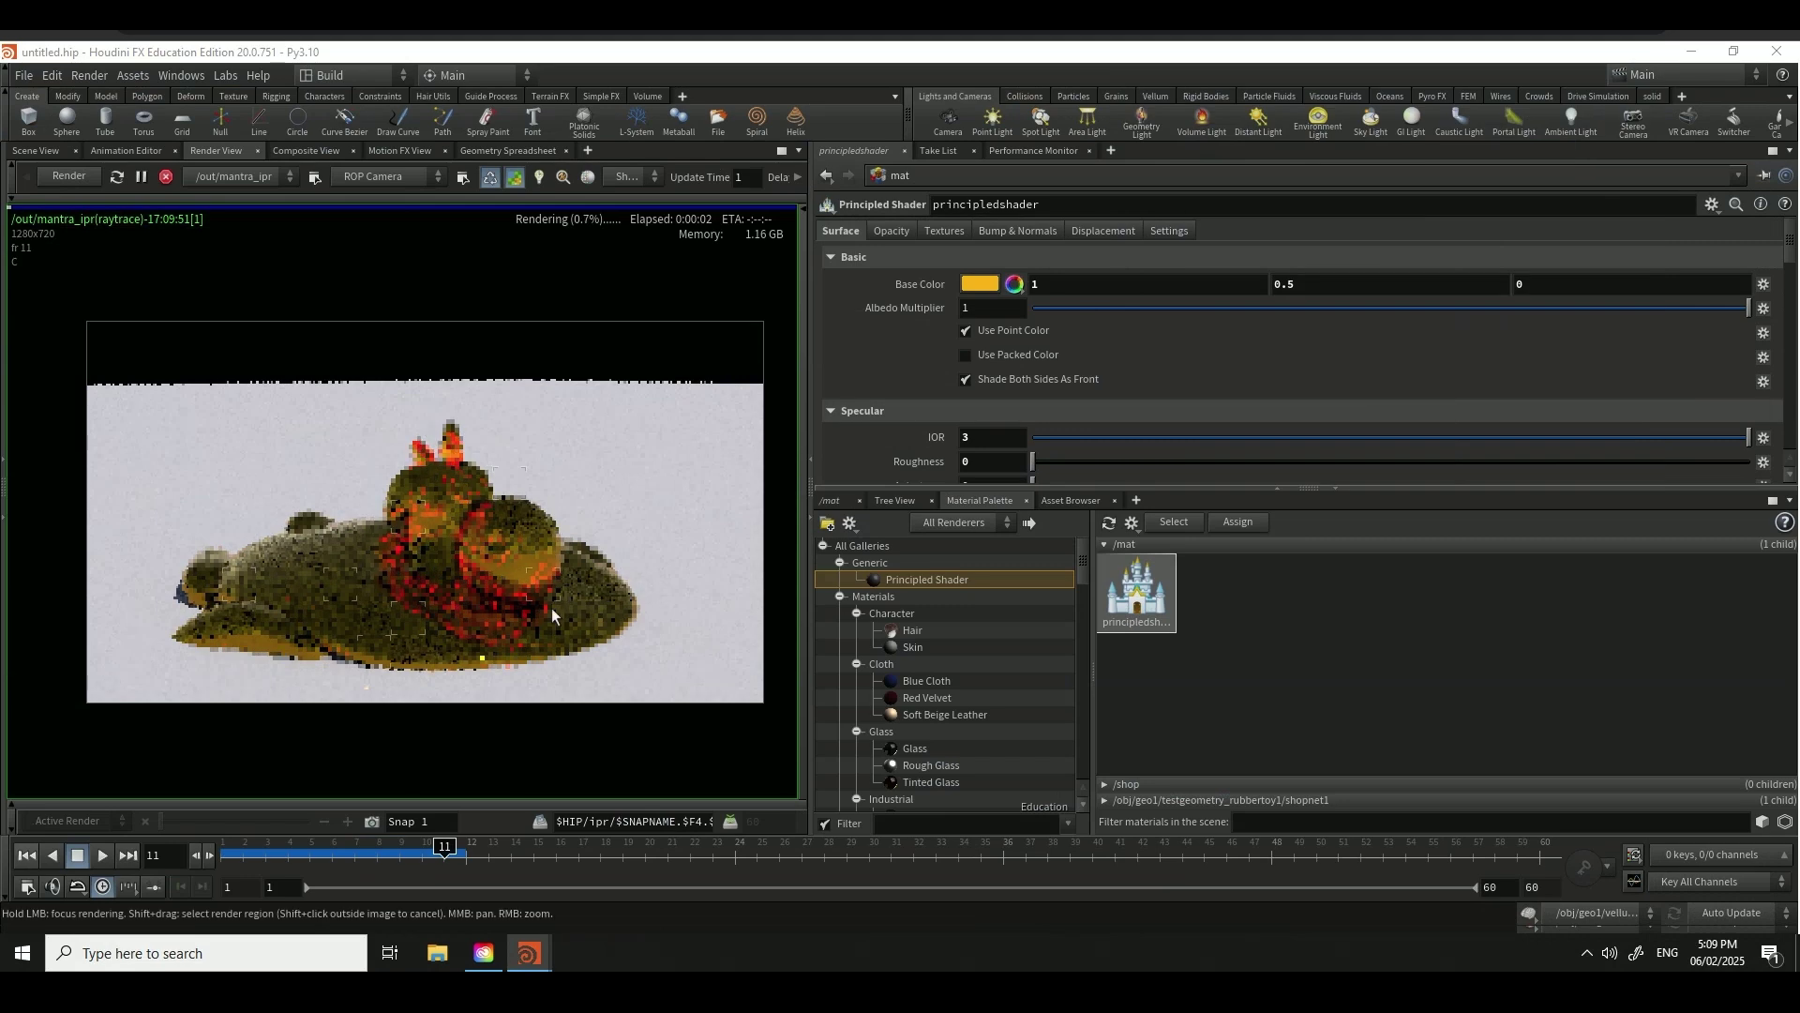
# - Examine the half-melted toy's mesh in the scene view from below and from the sides
pyautogui.moveTo(238, 640); pyautogui.dragTo(306, 647)
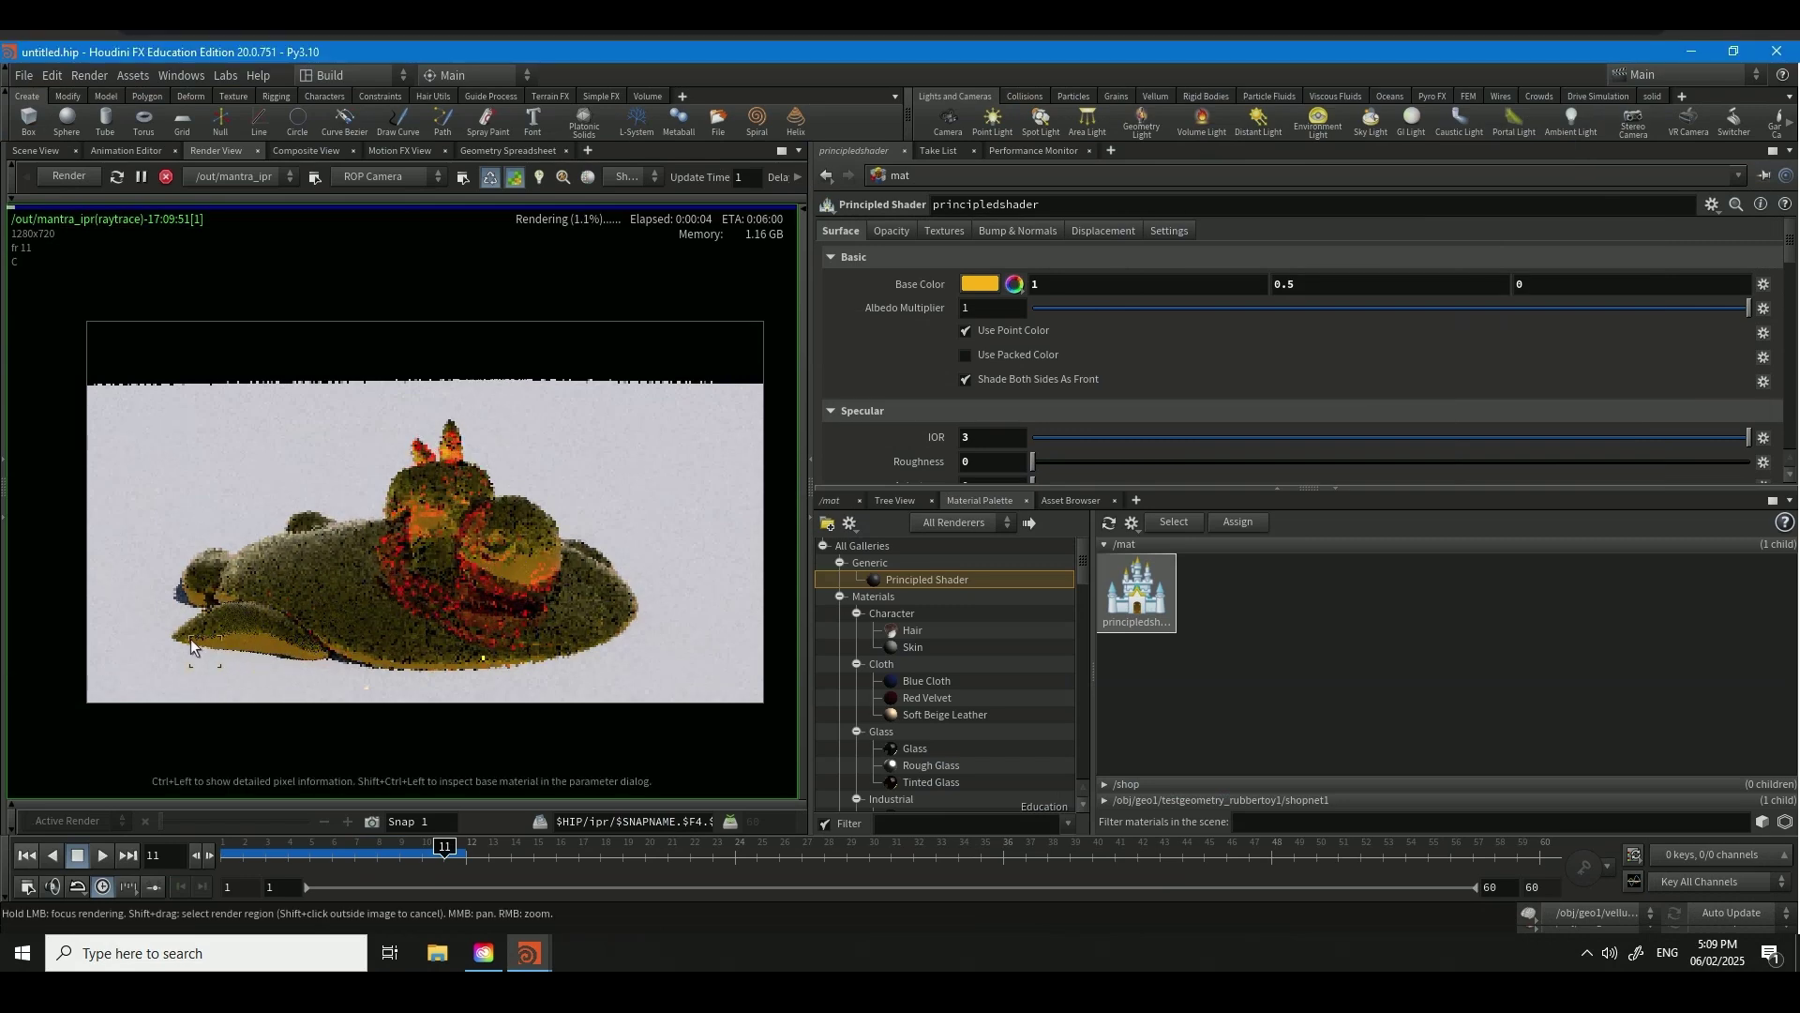
pyautogui.click(52, 152)
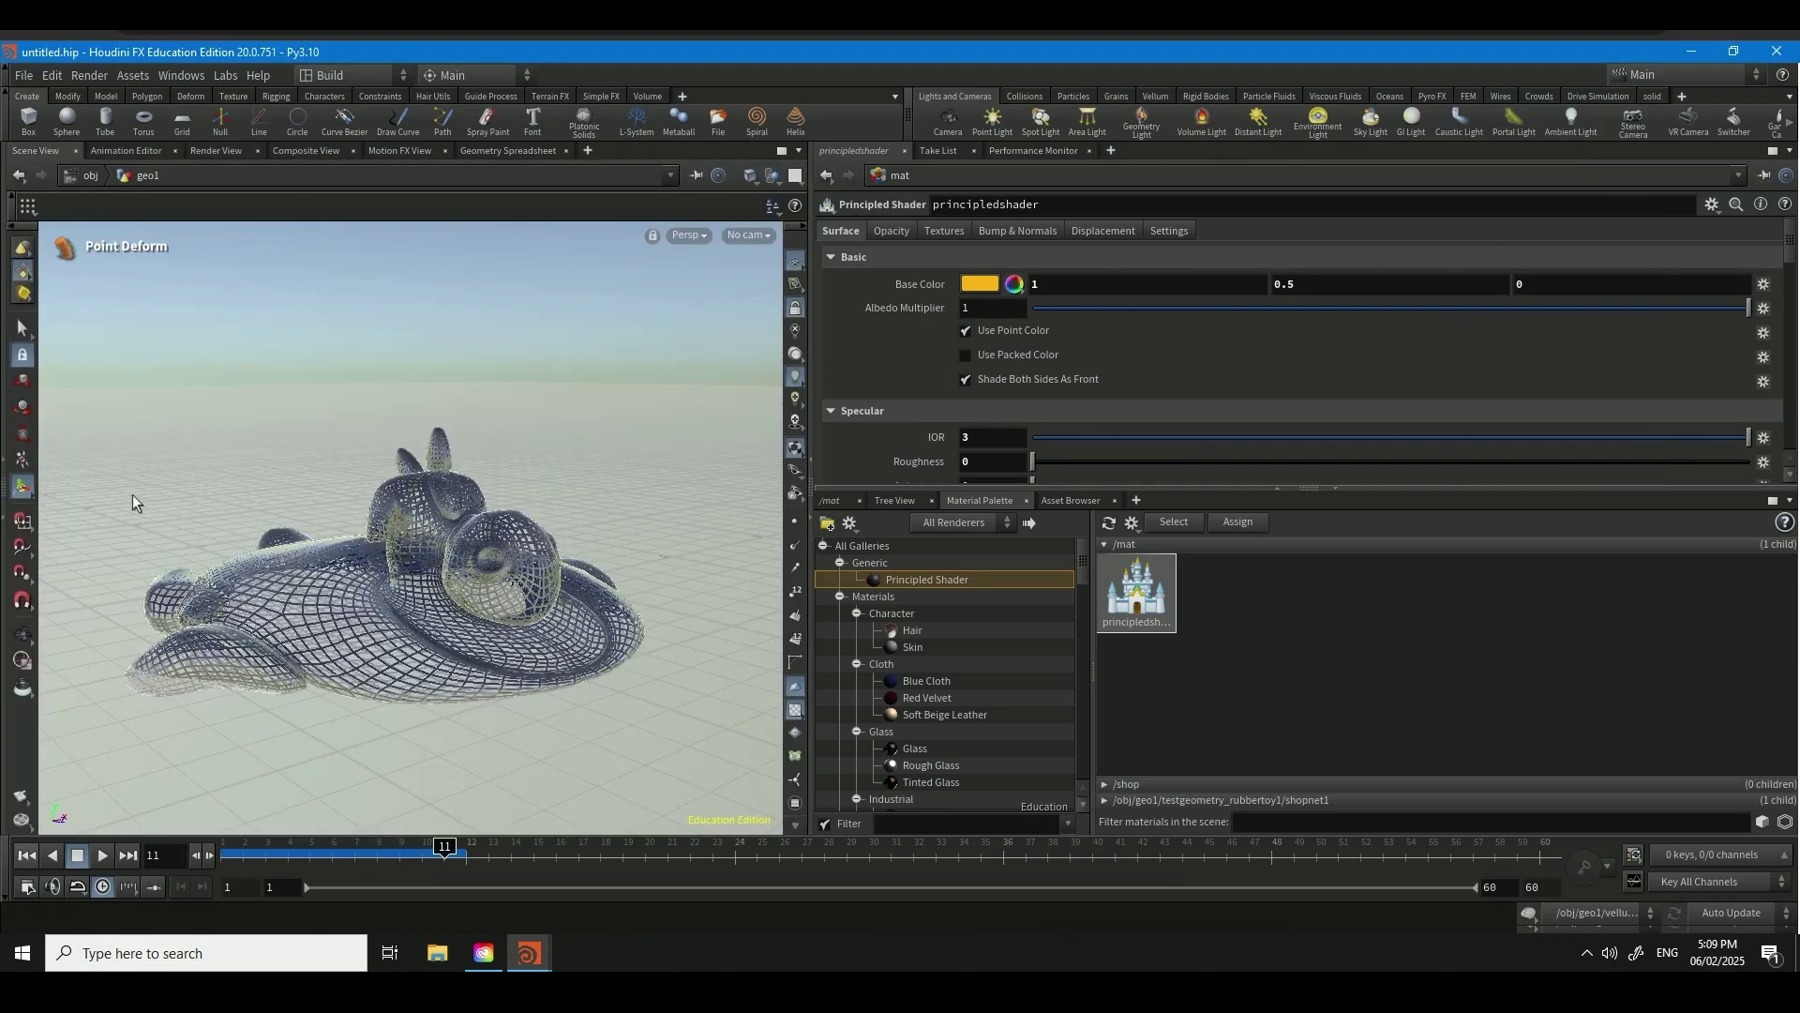
pyautogui.press('Escape')
pyautogui.moveTo(180, 741); pyautogui.dragTo(177, 697)
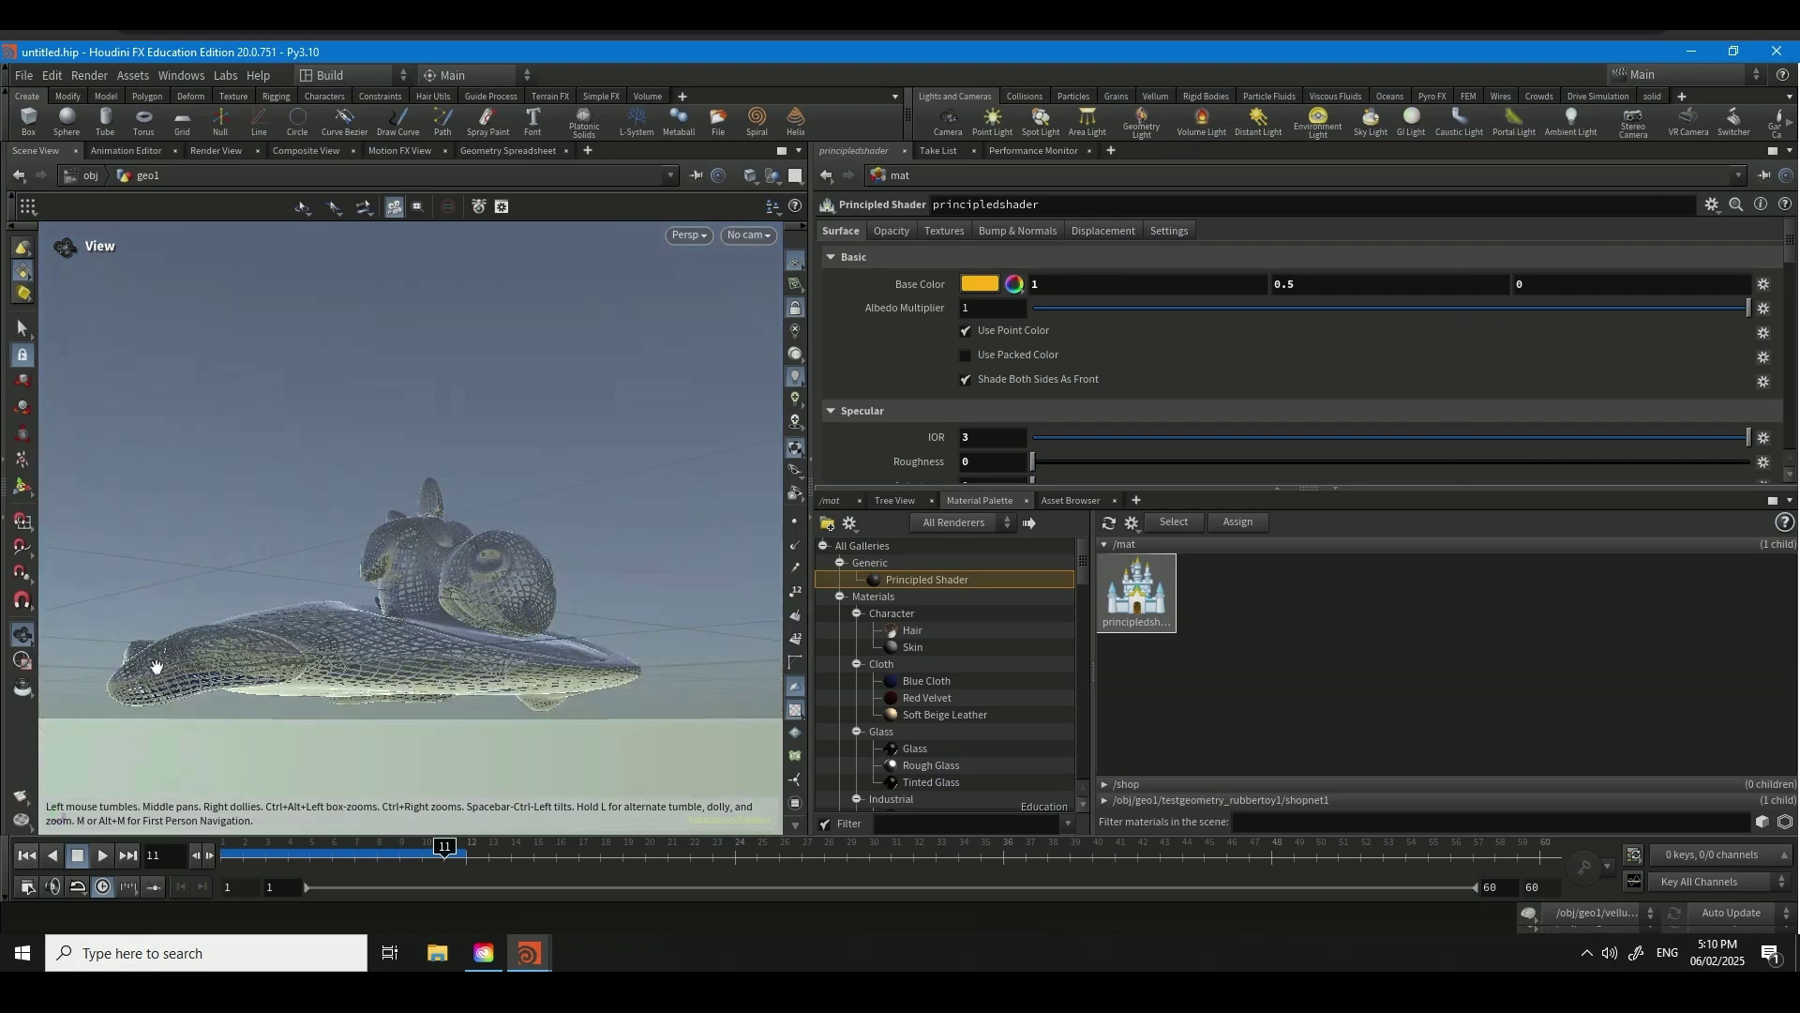
pyautogui.moveTo(157, 666); pyautogui.dragTo(516, 684, button='right')
pyautogui.moveTo(469, 685); pyautogui.dragTo(223, 647)
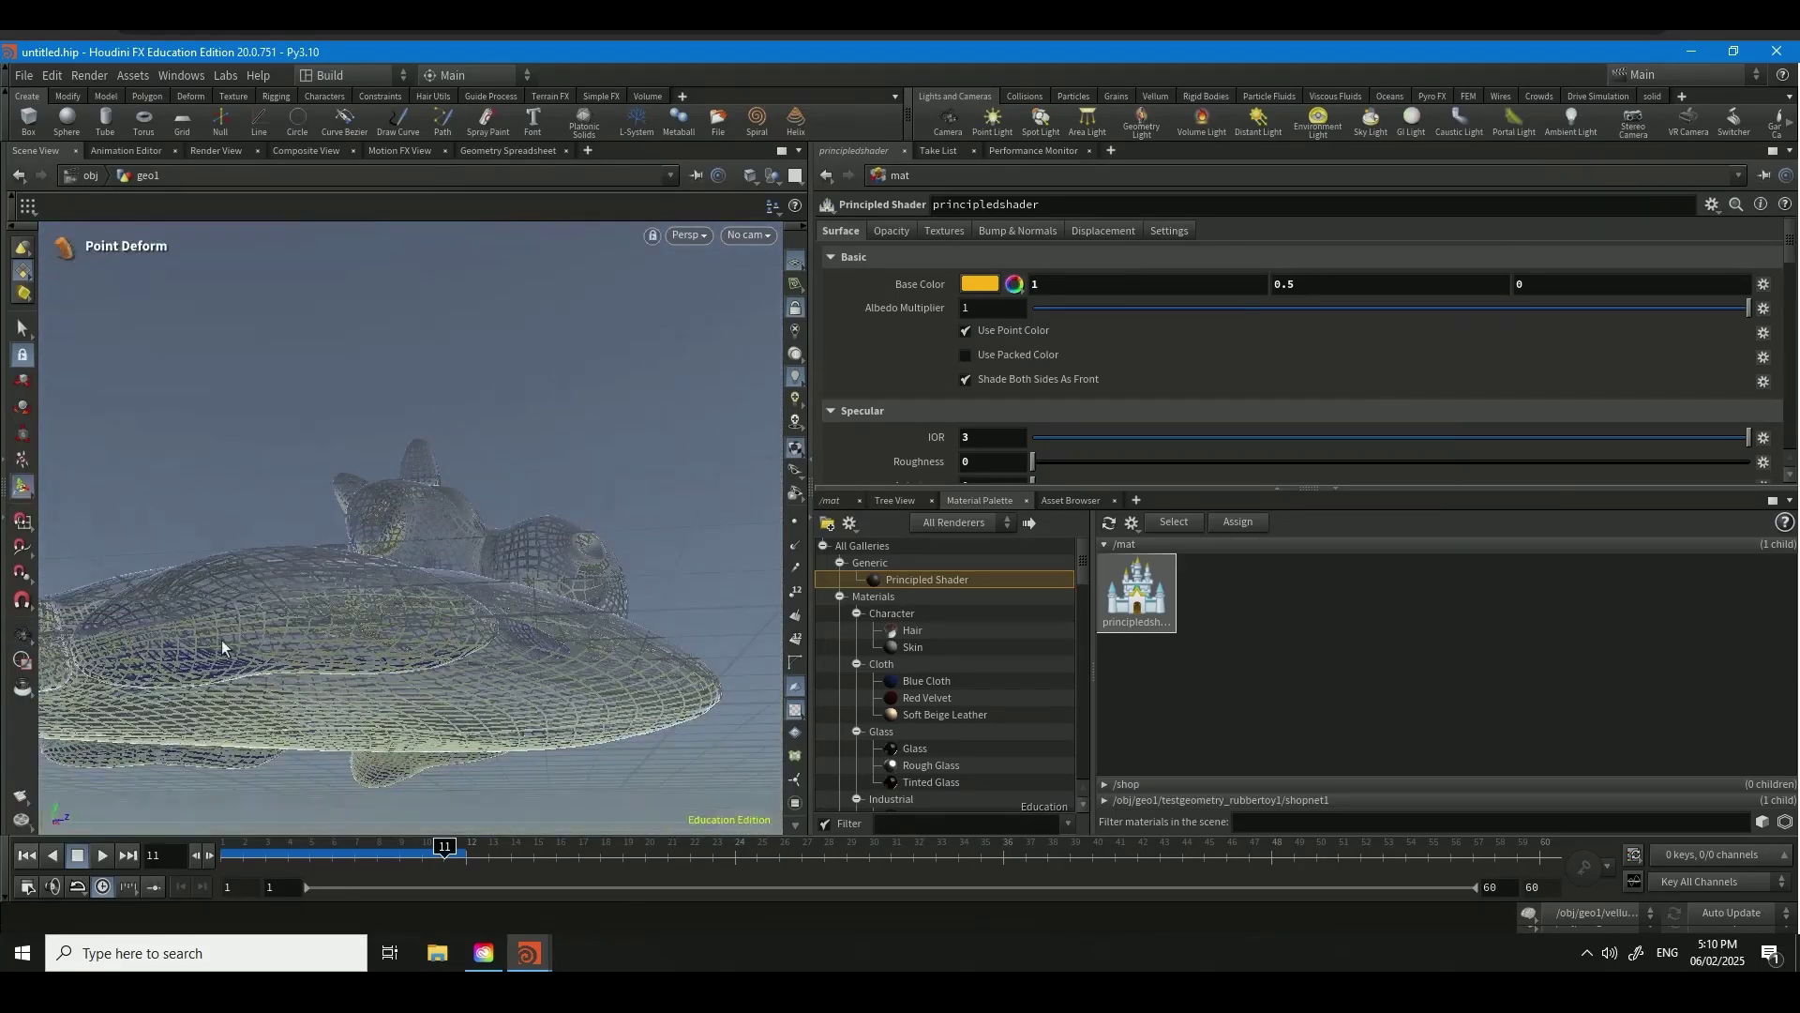
pyautogui.keyDown('alt'); pyautogui.moveTo(222, 647); pyautogui.dragTo(151, 642, button='right'); pyautogui.keyUp('alt')
pyautogui.keyDown('alt'); pyautogui.moveTo(431, 611); pyautogui.dragTo(525, 647); pyautogui.keyUp('alt')
pyautogui.click(830, 501)
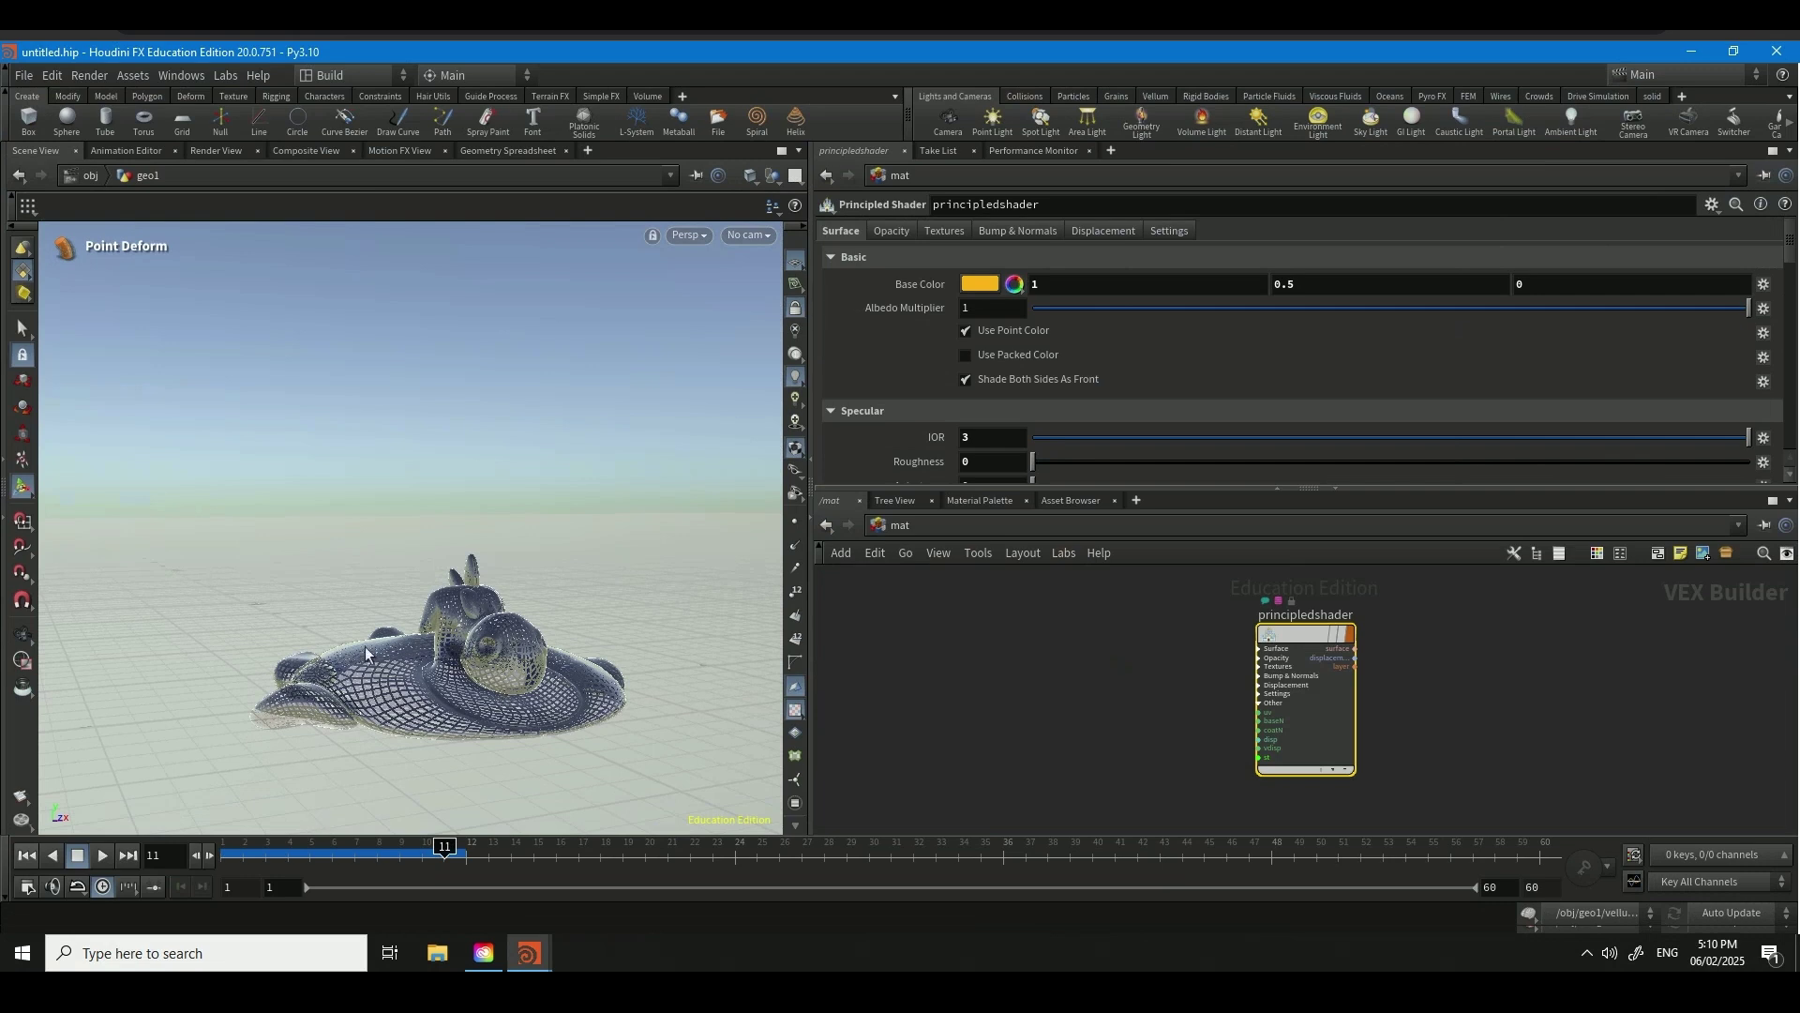
pyautogui.keyDown('alt'); pyautogui.moveTo(530, 661); pyautogui.dragTo(403, 670); pyautogui.keyUp('alt')
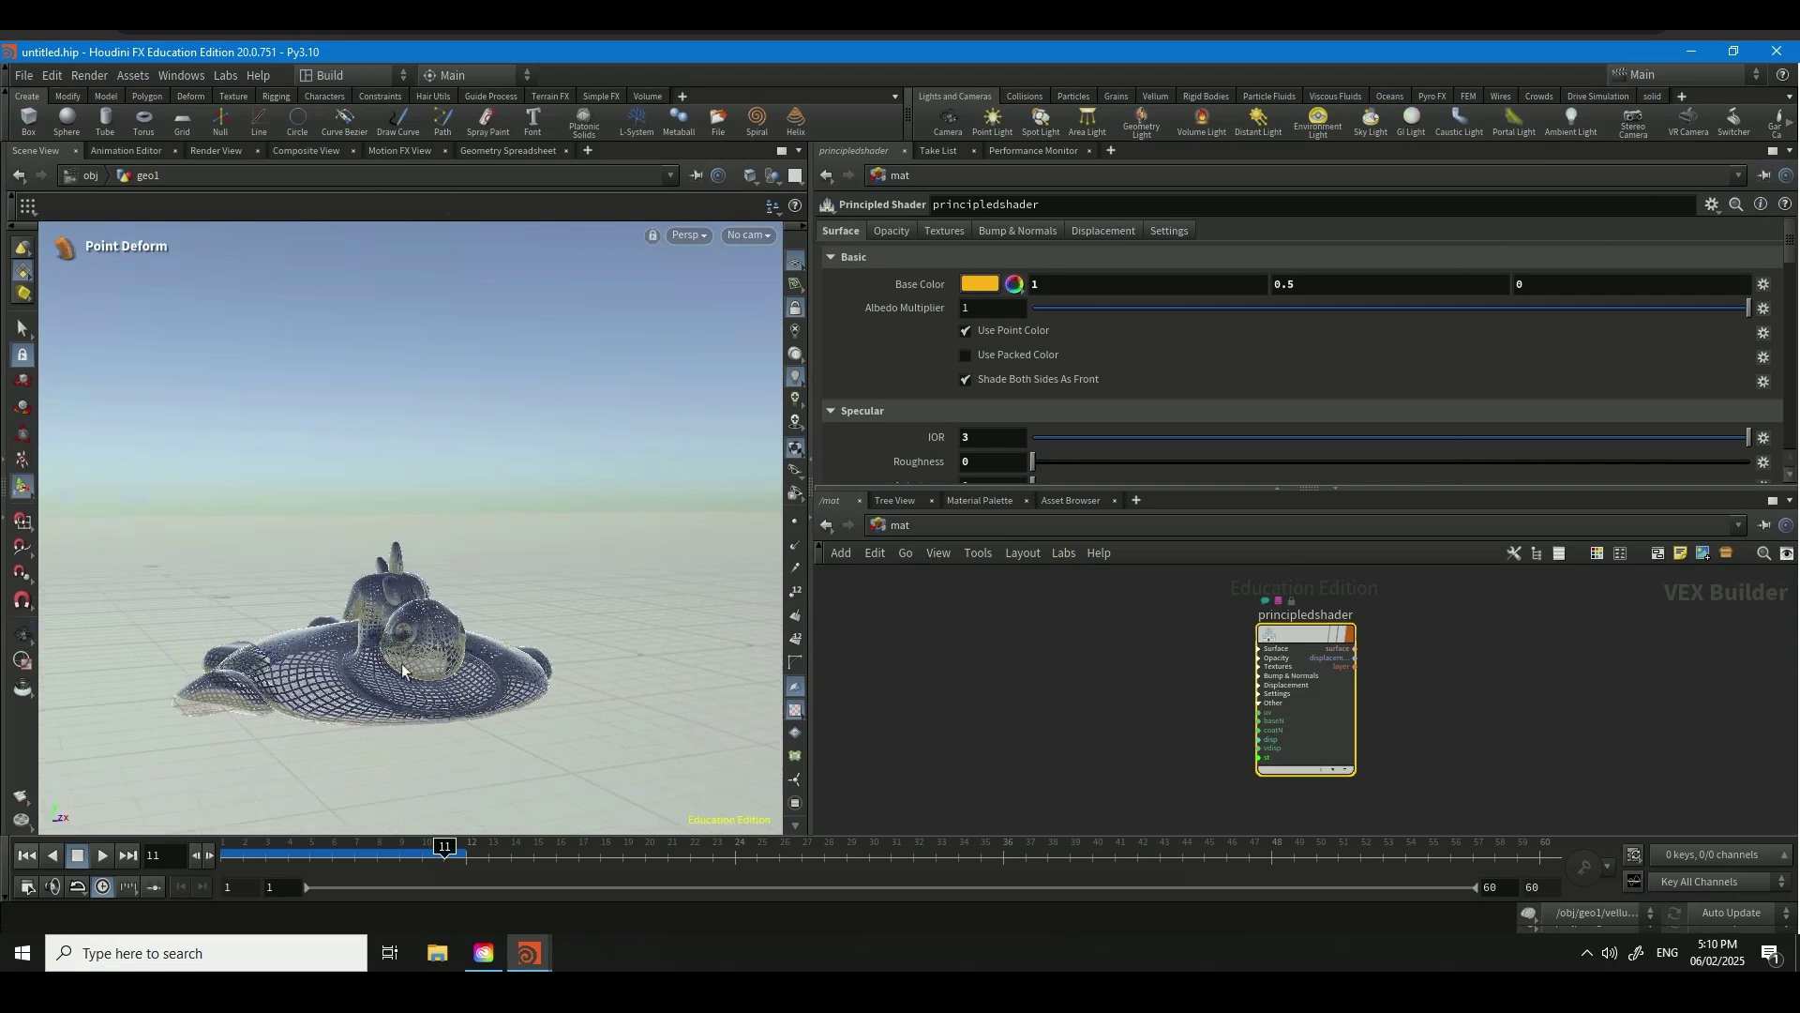
pyautogui.keyDown('alt'); pyautogui.moveTo(587, 610); pyautogui.dragTo(619, 614); pyautogui.keyUp('alt')
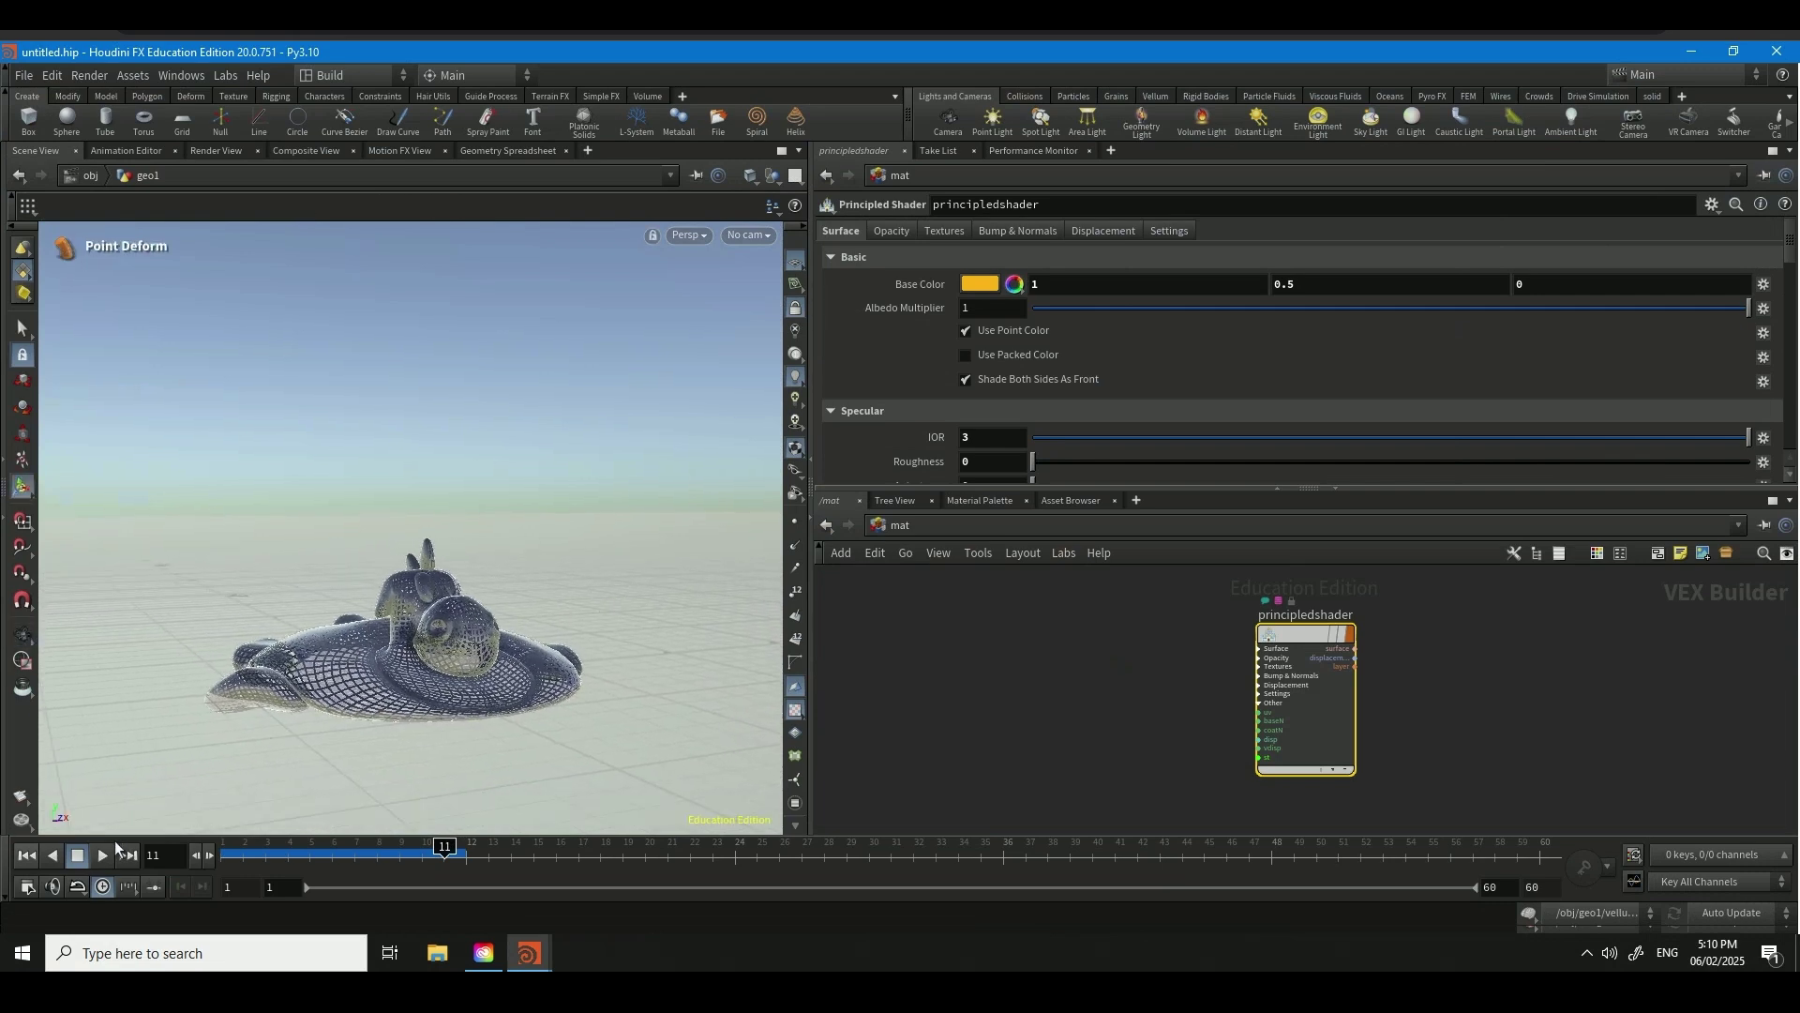
# - Preview the orange shader on the half-melted toy in a render of frame 11
pyautogui.click(210, 150)
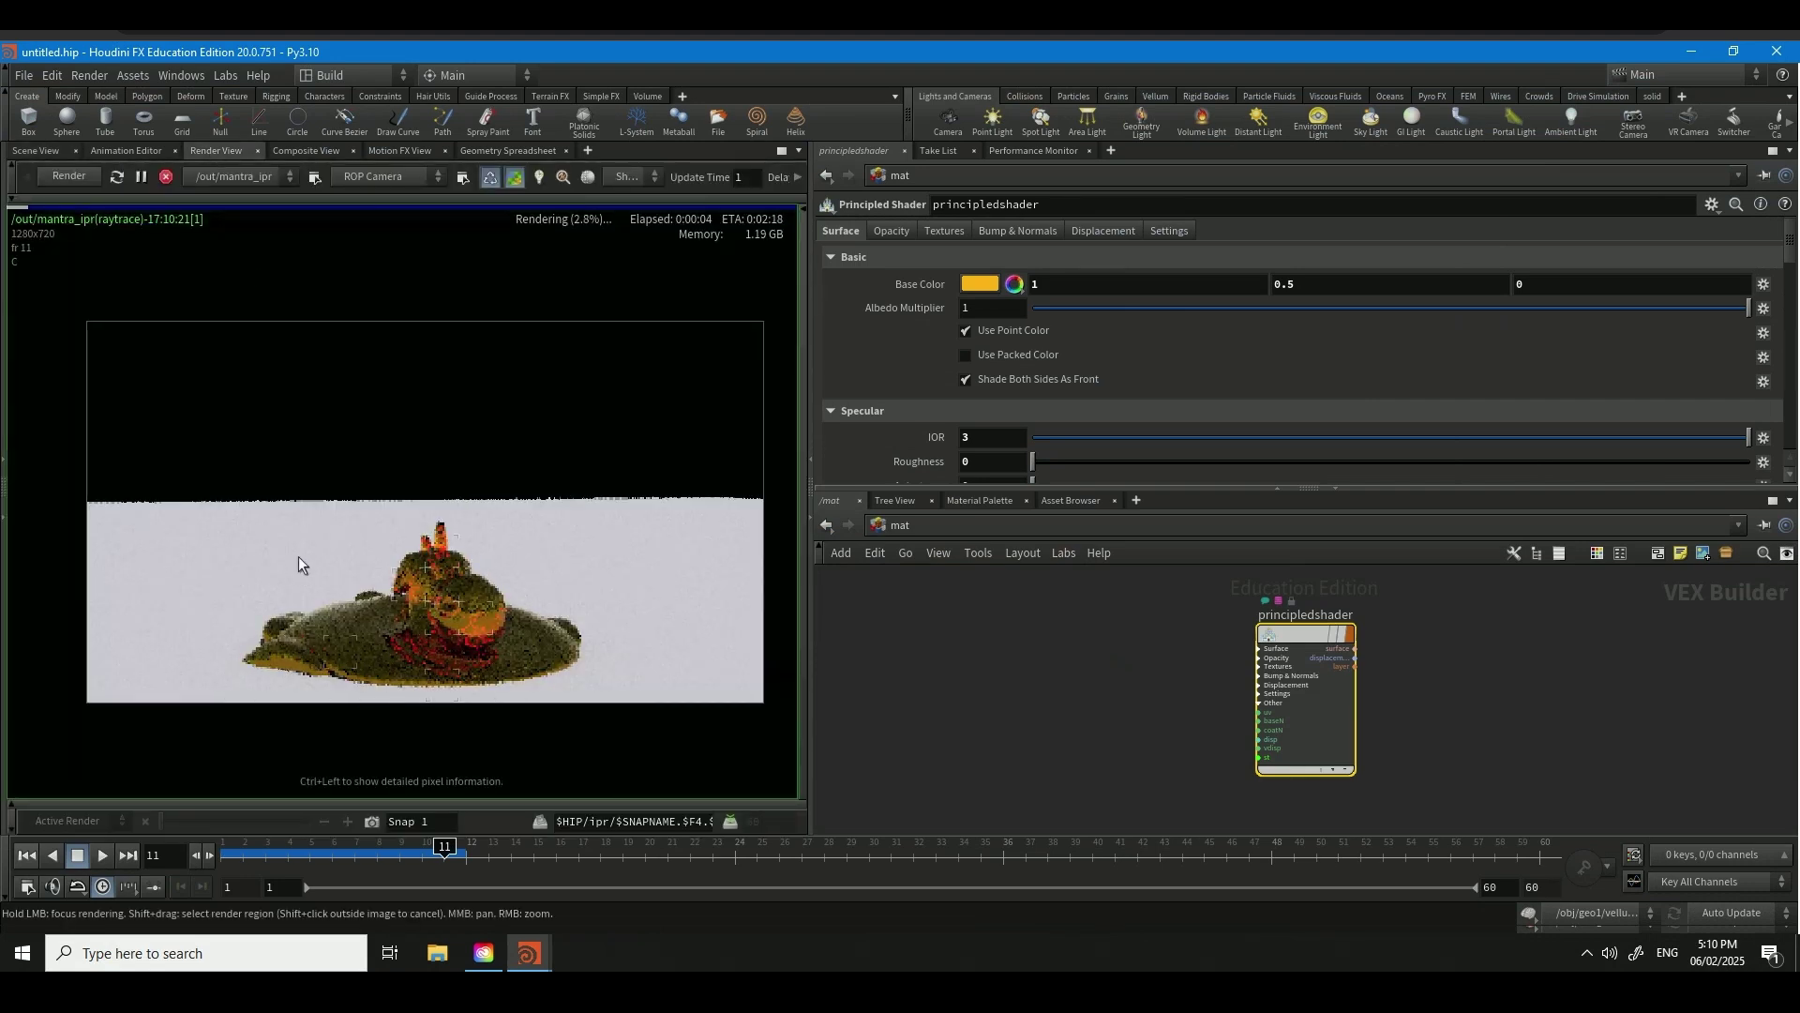
pyautogui.moveTo(298, 582); pyautogui.dragTo(297, 531, button='middle')
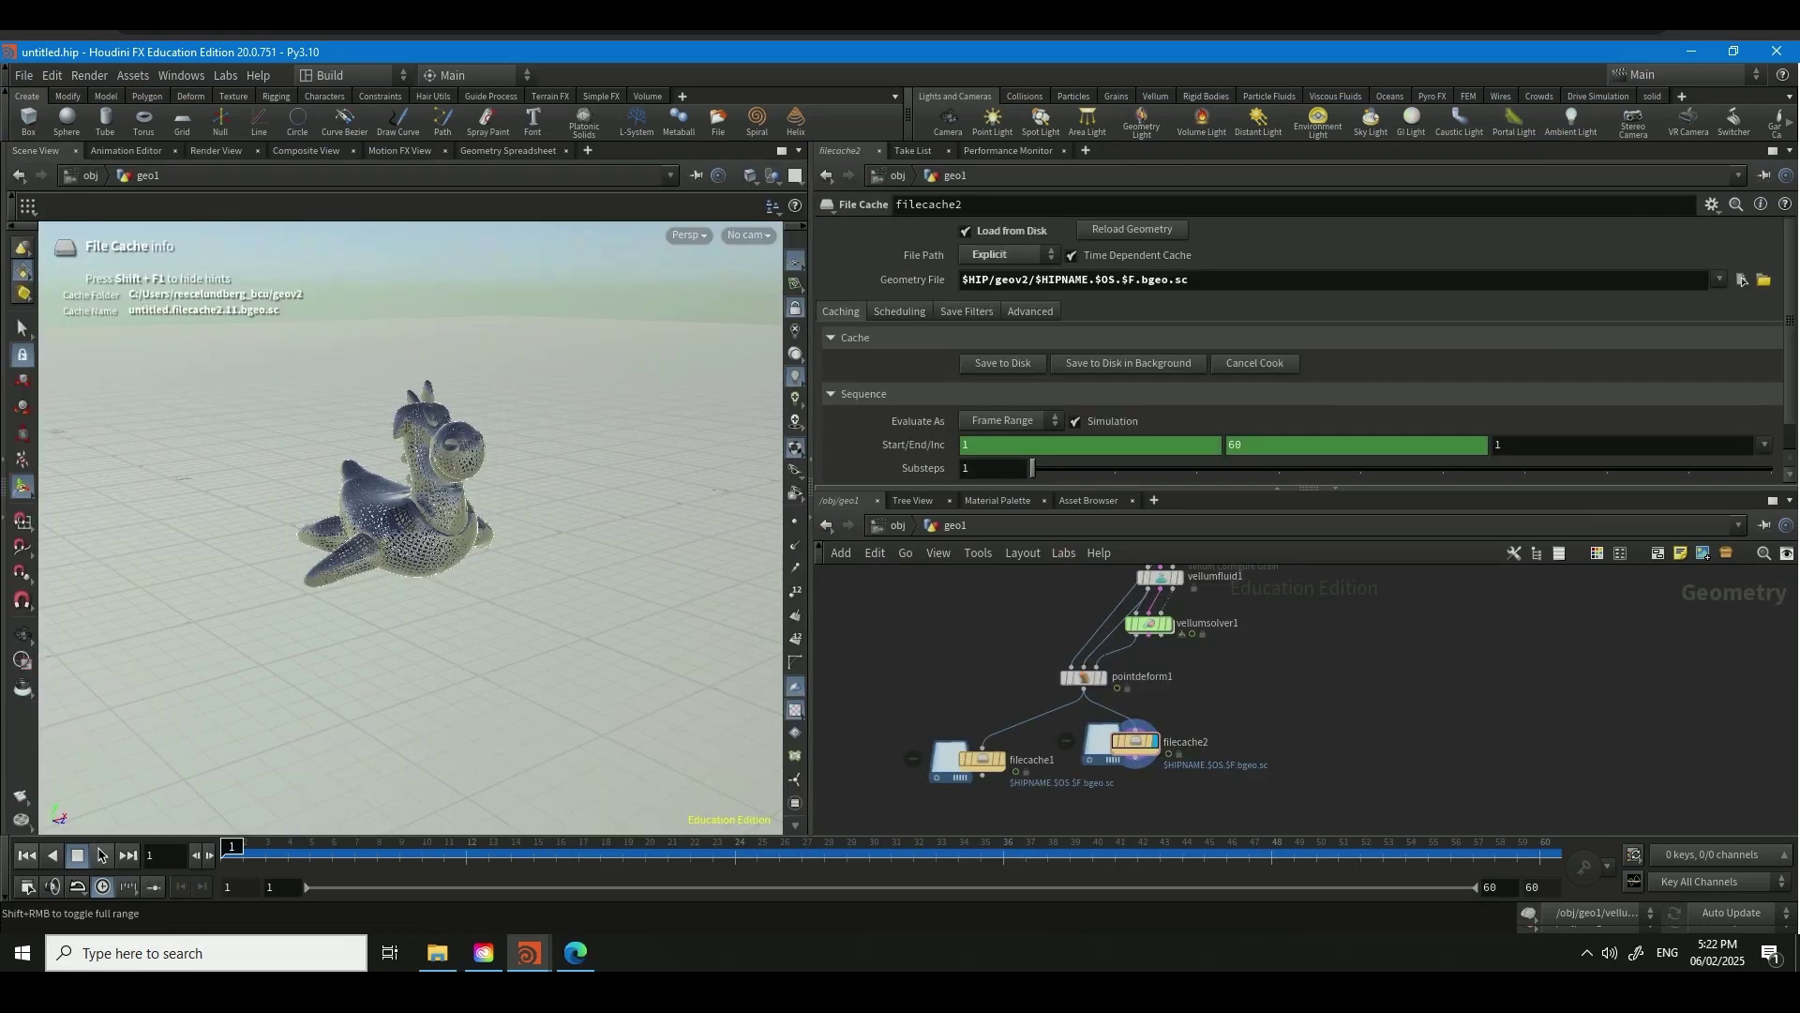
# - Play back the cached melt from filecache2, then scrub through frames 30 and 26 and stop at frame 36
pyautogui.click(103, 855)
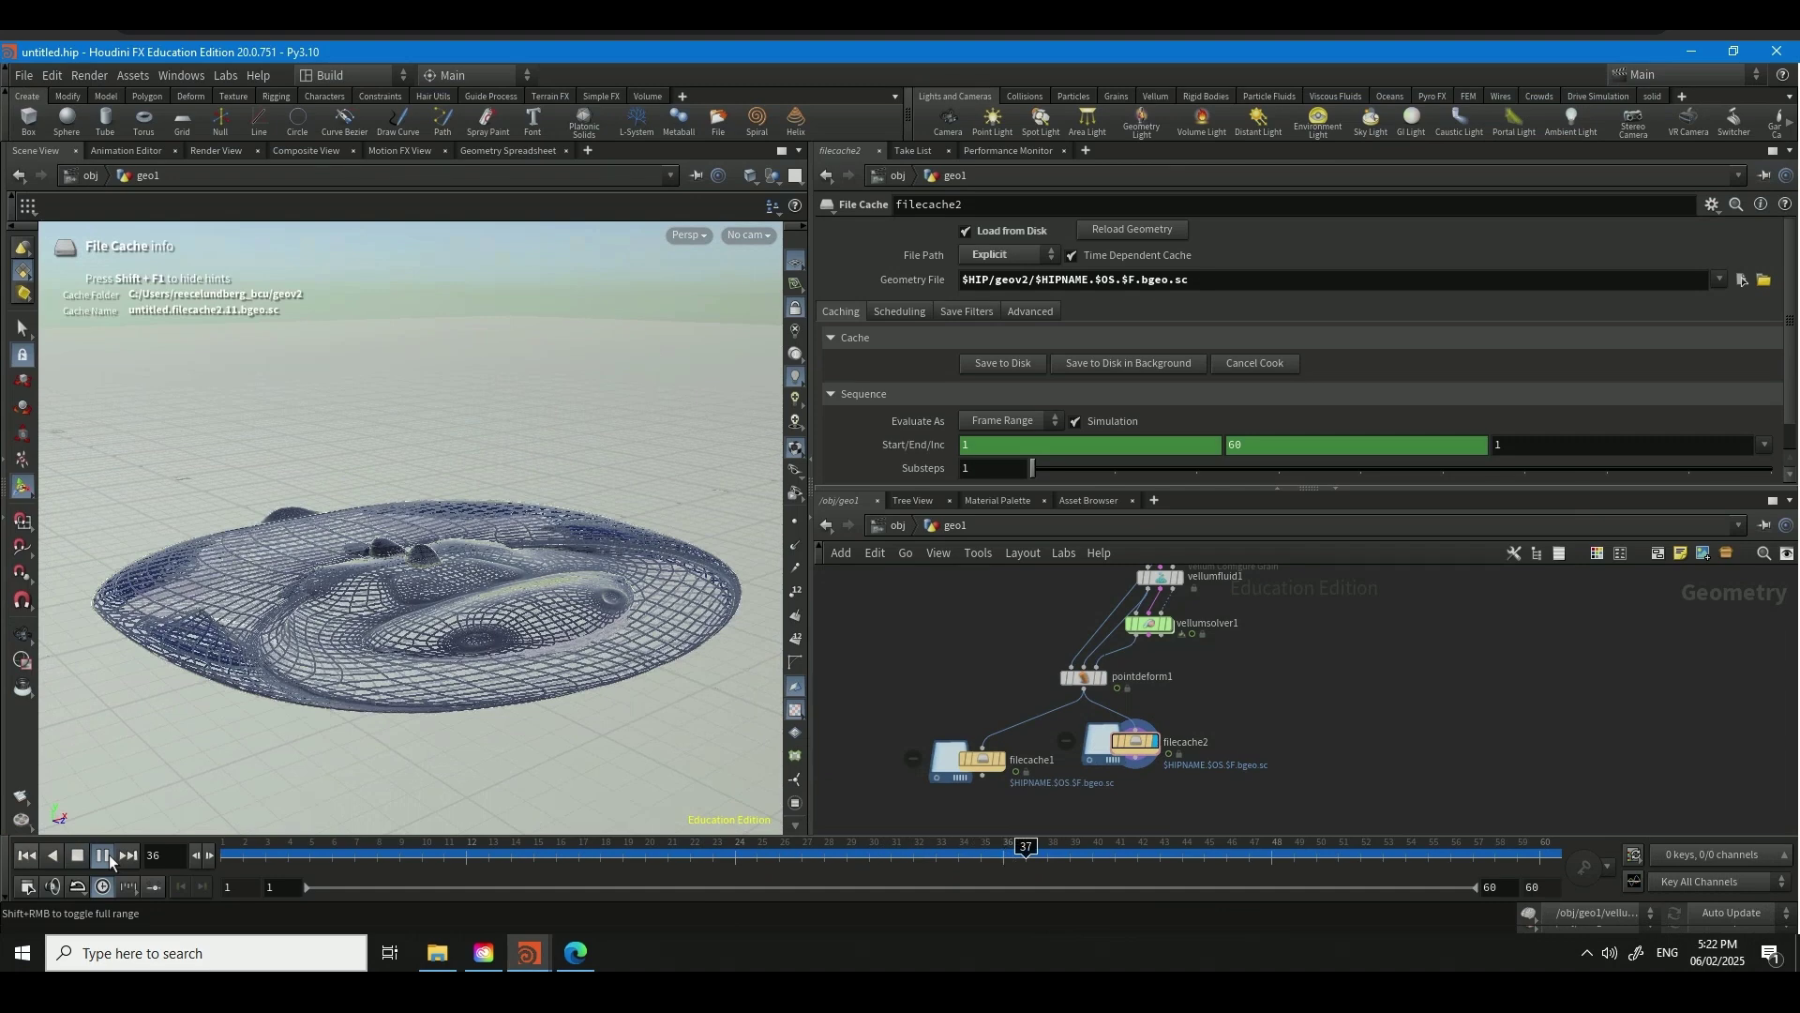
pyautogui.click(103, 856)
pyautogui.click(870, 848)
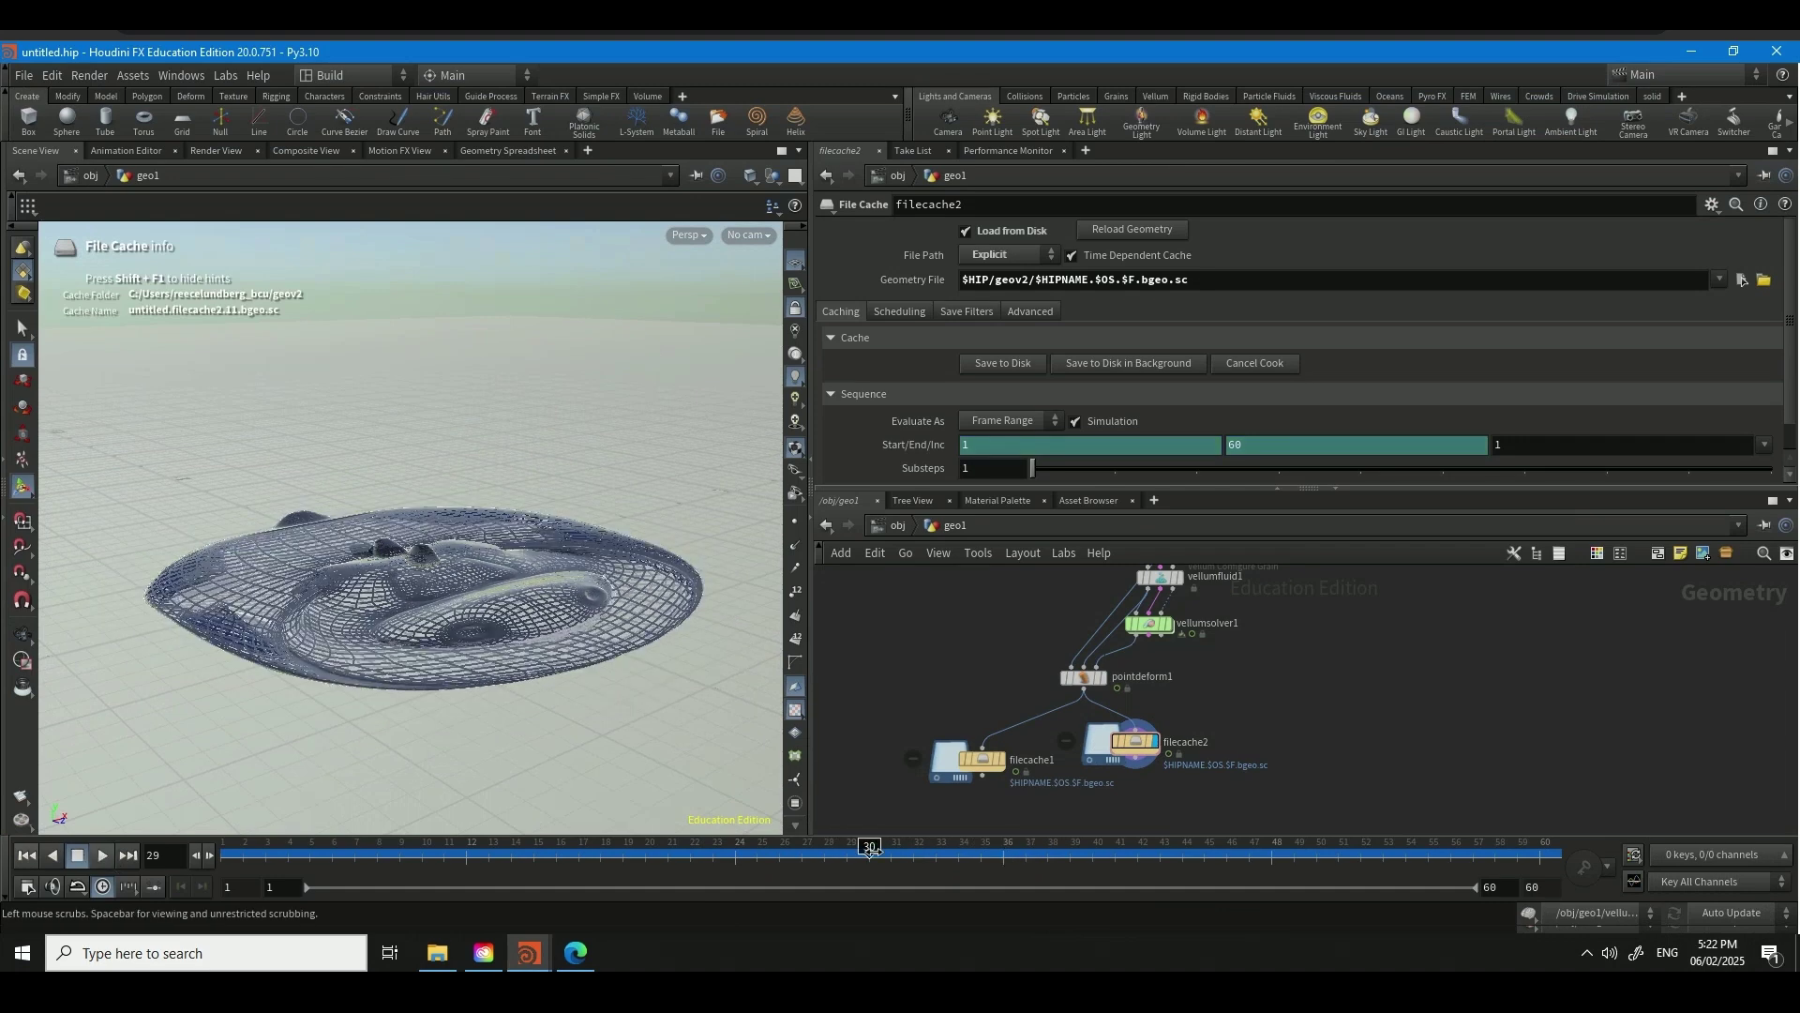
pyautogui.moveTo(870, 848); pyautogui.dragTo(780, 848)
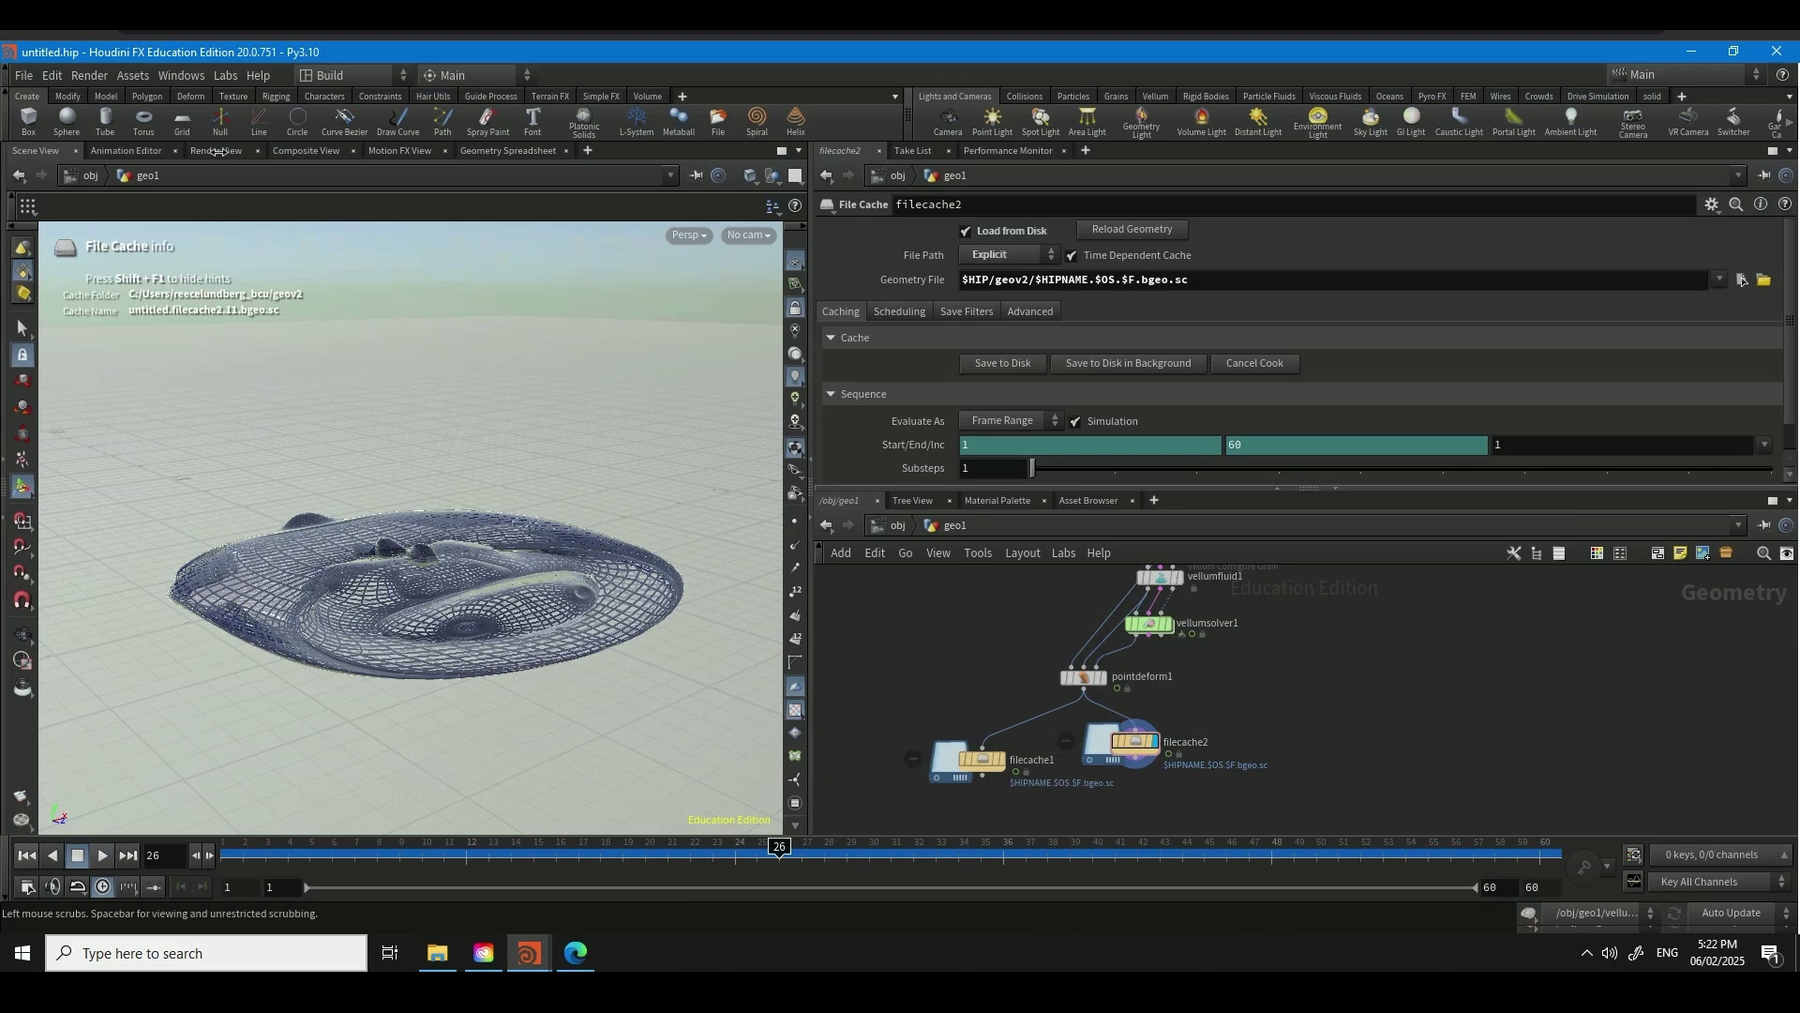
pyautogui.click(1004, 847)
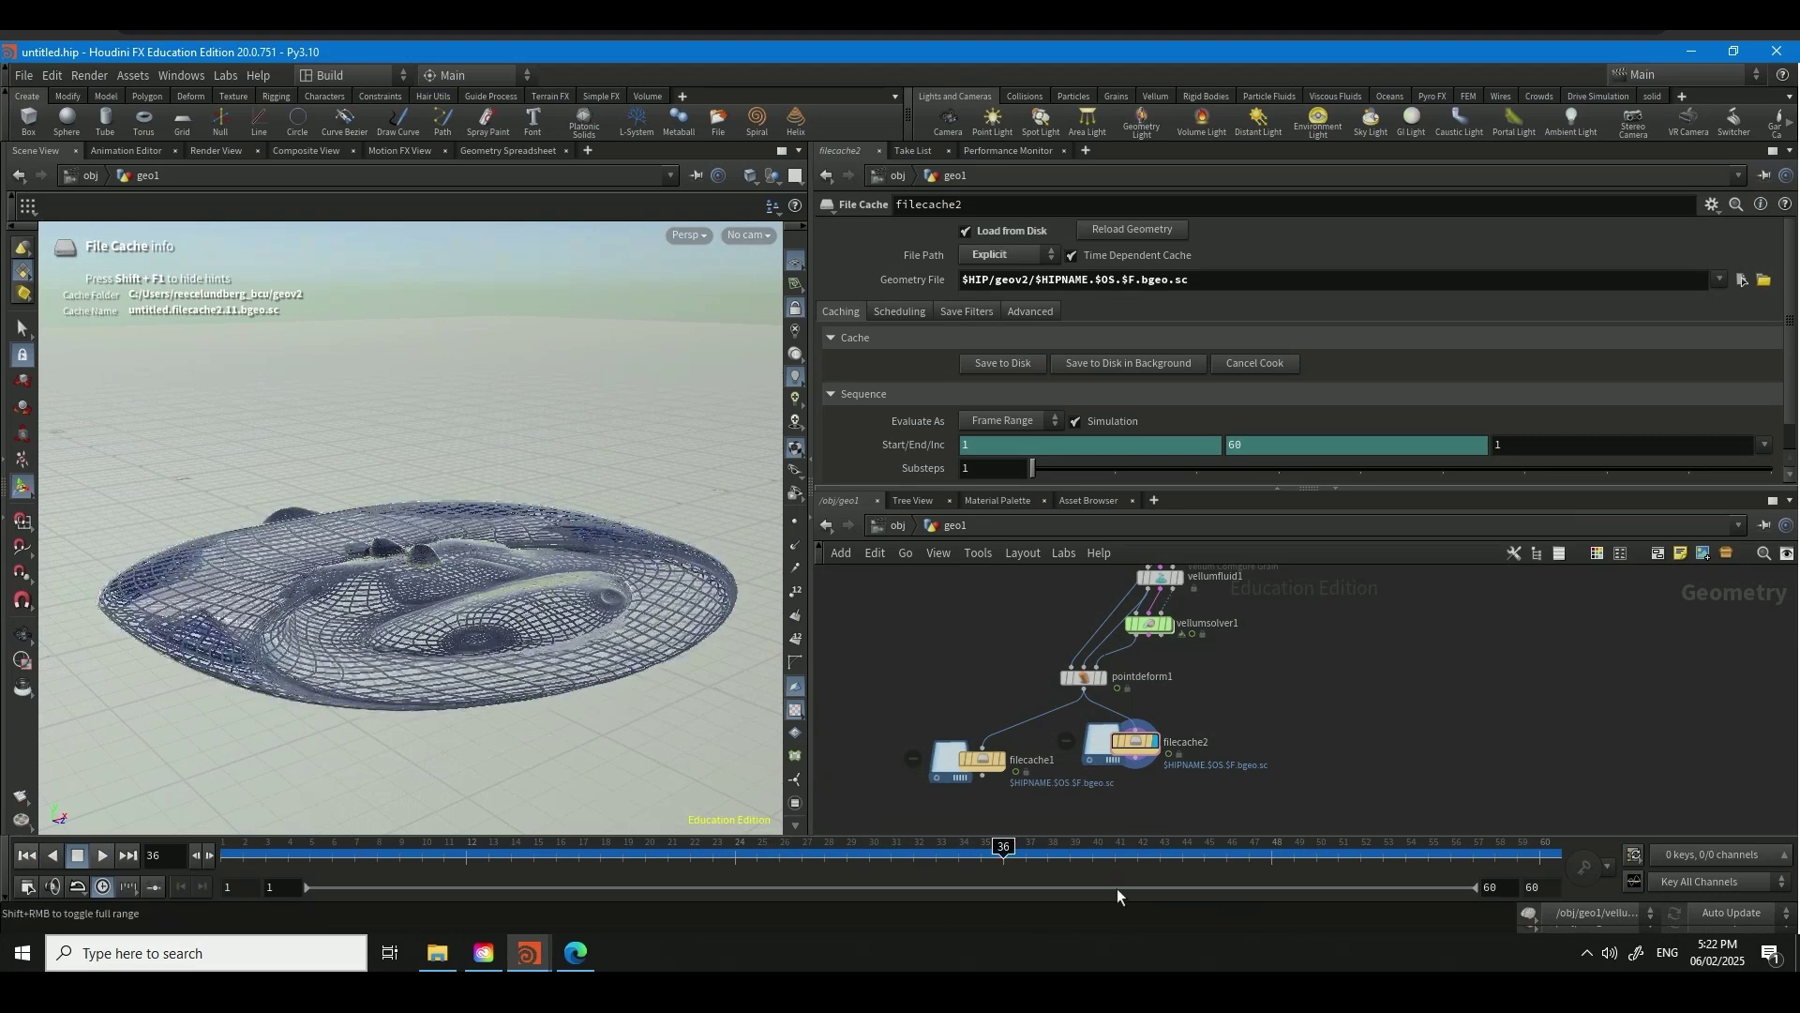